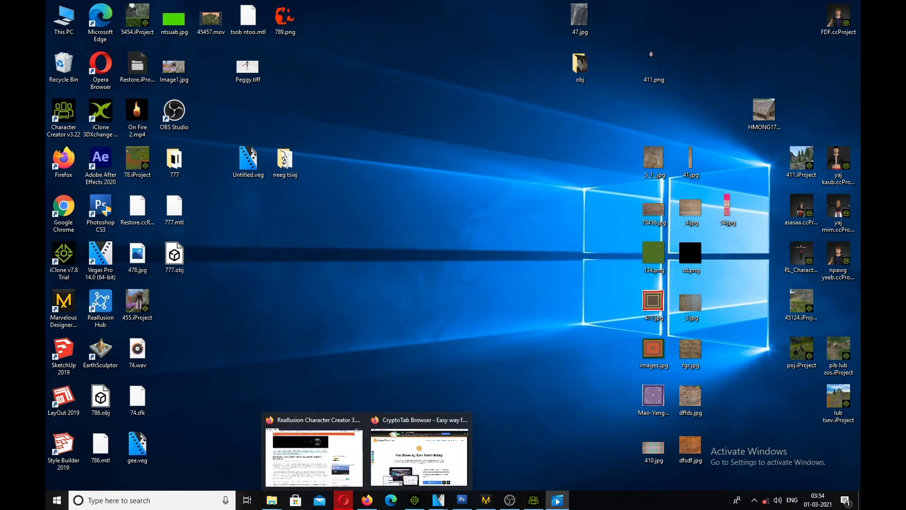
# - Switch to Firefox, close the CryptoTab Browser window, and search the web for "color" in a new tab
pyautogui.click(394, 470)
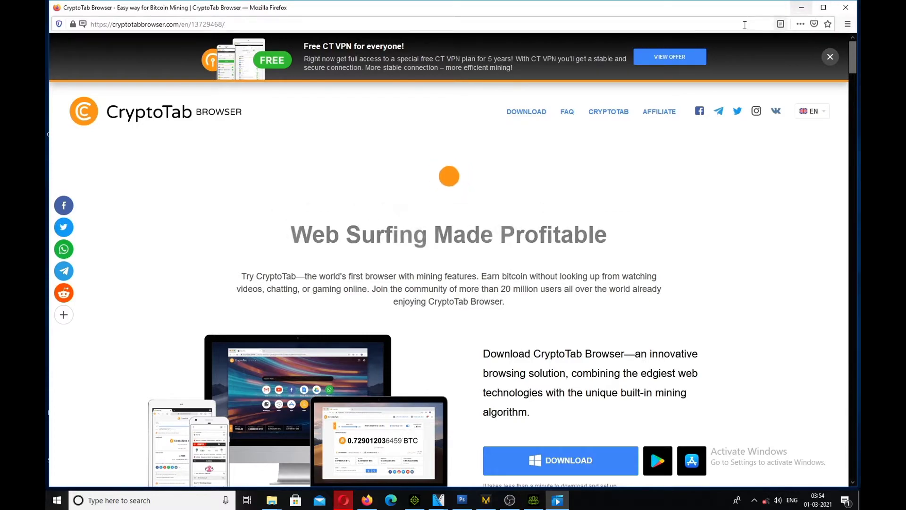
pyautogui.click(846, 8)
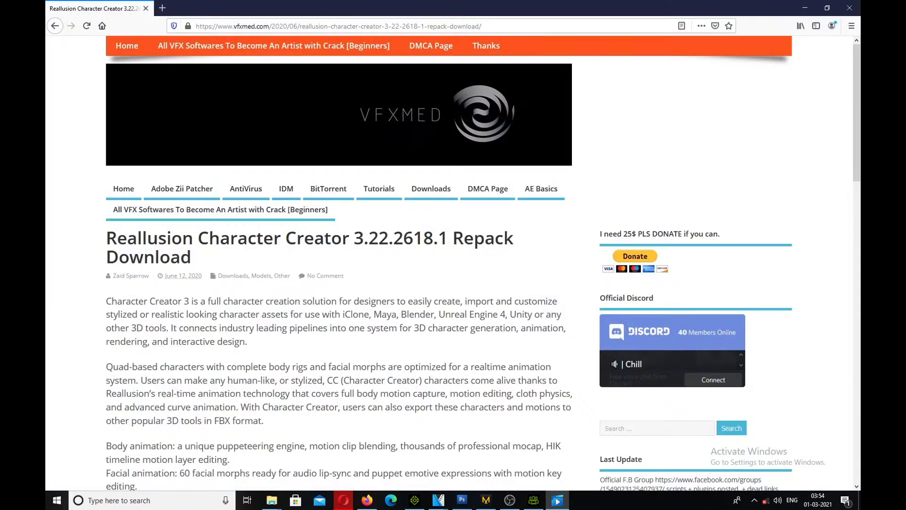
pyautogui.click(162, 8)
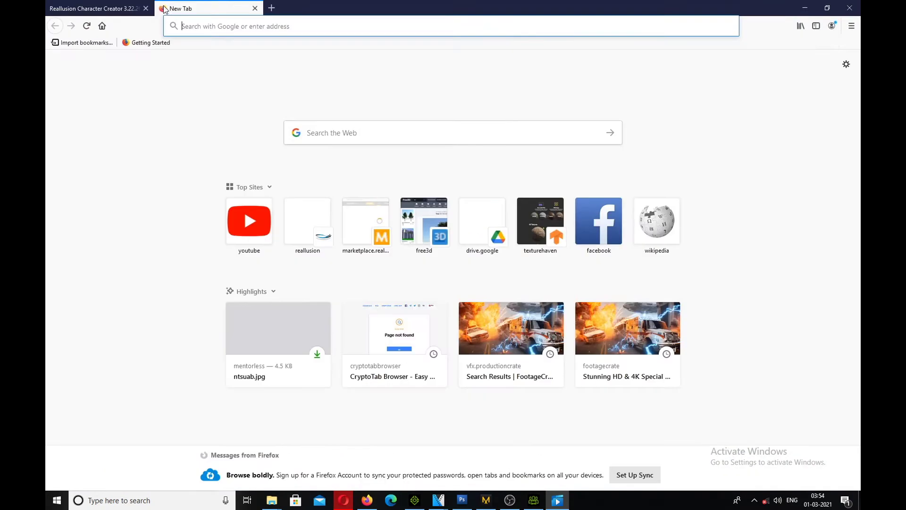
pyautogui.click(343, 136)
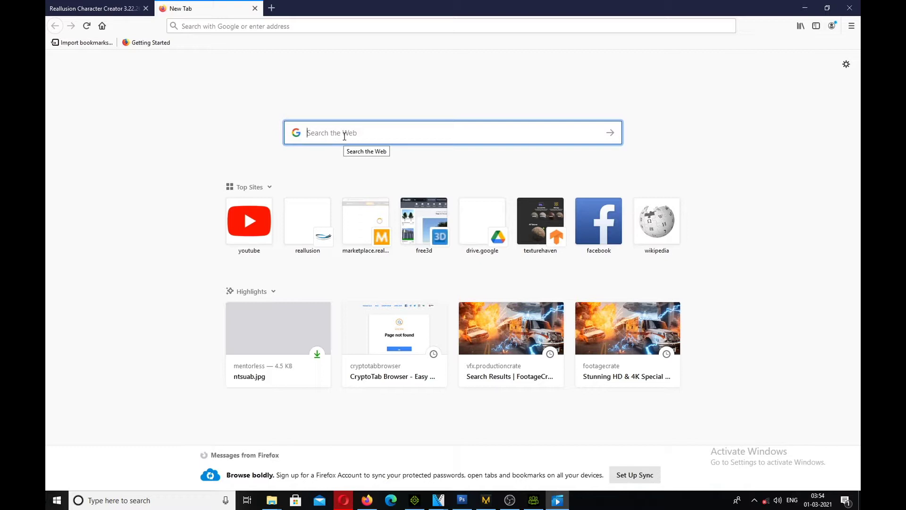
pyautogui.write('color')
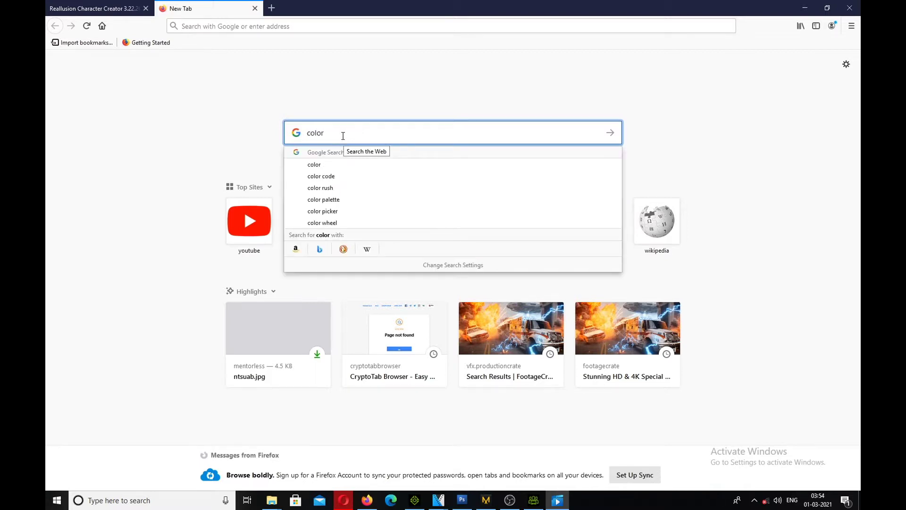
pyautogui.press('Return')
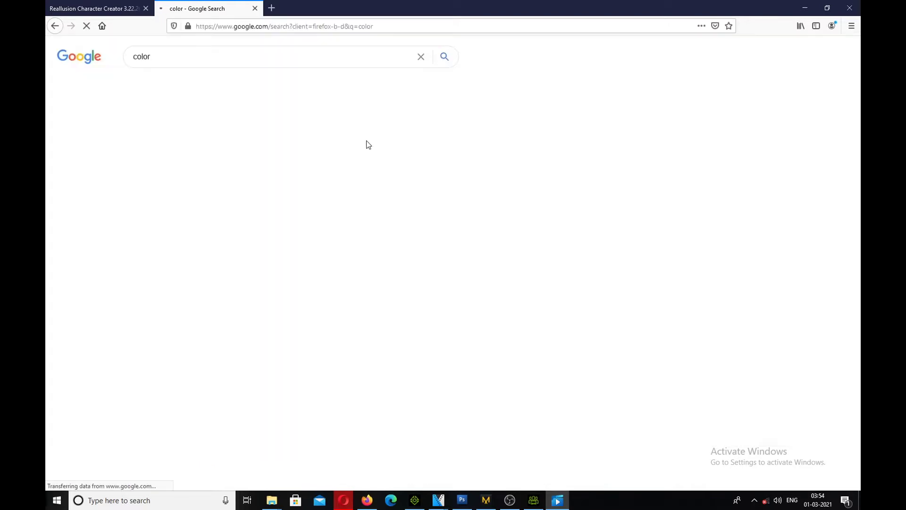
# - Preview the Color Panel - JavaLab image and look through the color image results for a usable color picture
pyautogui.scroll(-2, 332, 245)
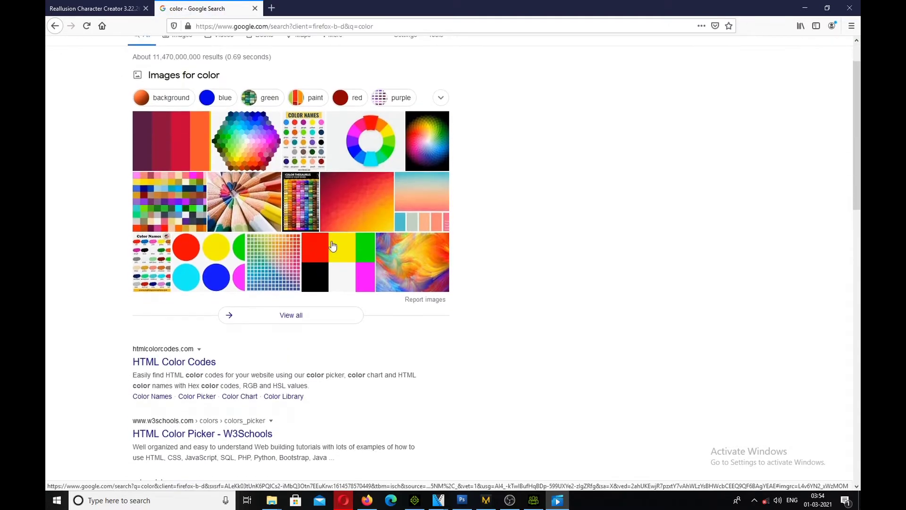
pyautogui.click(321, 251)
pyautogui.scroll(-3, 524, 250)
pyautogui.scroll(-7, 680, 371)
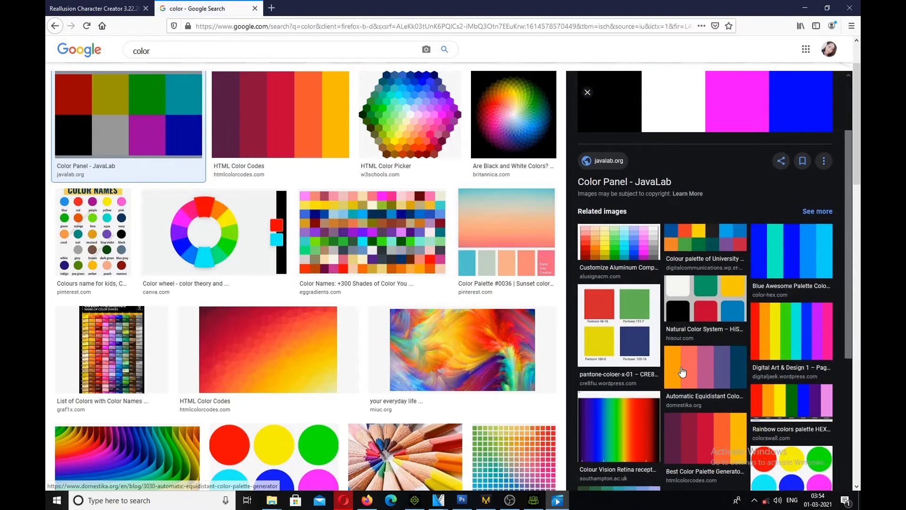
pyautogui.scroll(-15, 402, 364)
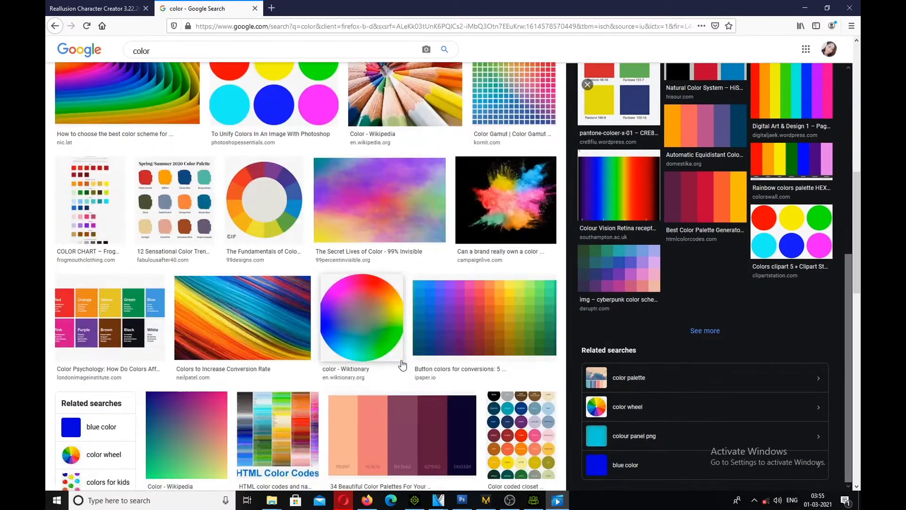
pyautogui.scroll(-4, 402, 360)
pyautogui.scroll(-8, 495, 360)
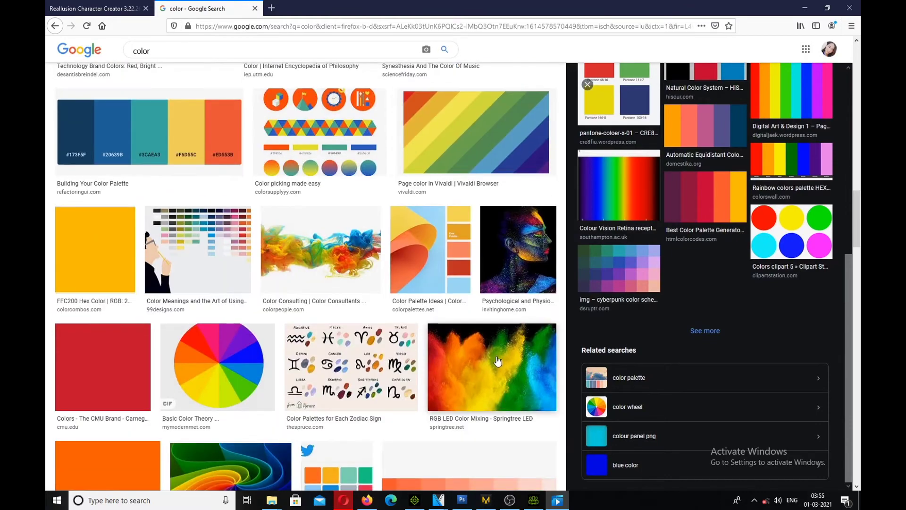
pyautogui.scroll(-10, 494, 360)
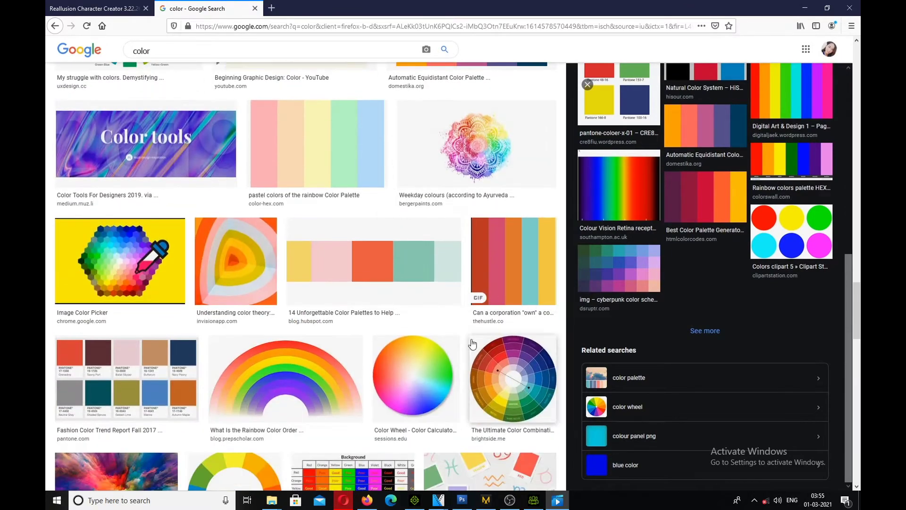
# - Preview the "14 Unforgettable Color Palettes" image and examine its related images and further color results
pyautogui.click(384, 268)
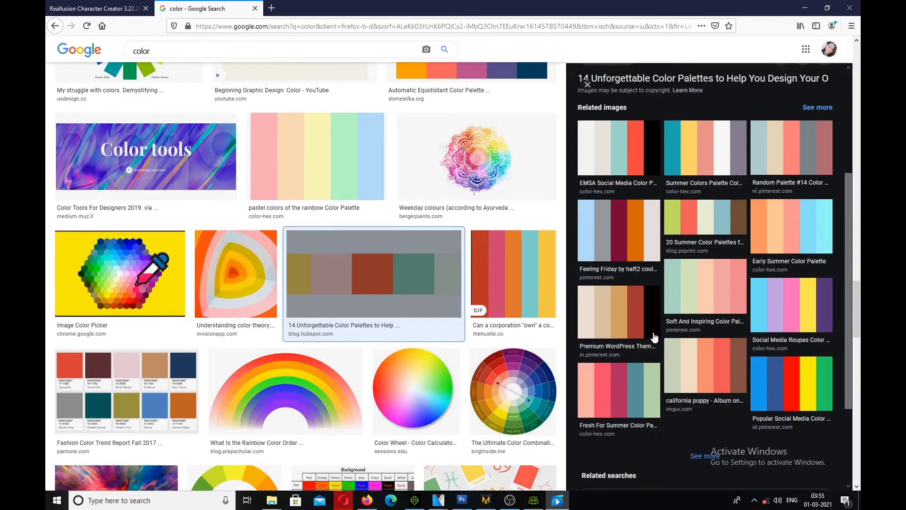
pyautogui.scroll(-7, 478, 339)
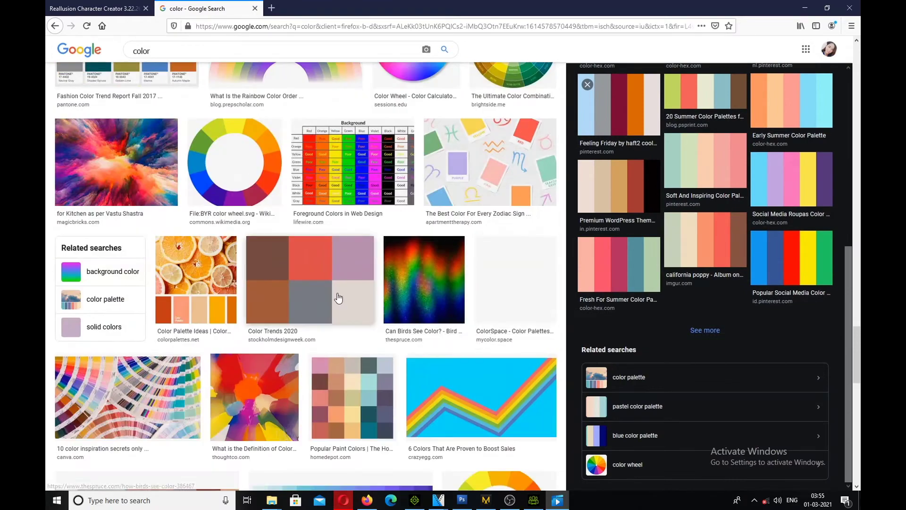
pyautogui.scroll(-4, 330, 319)
pyautogui.scroll(-7, 330, 318)
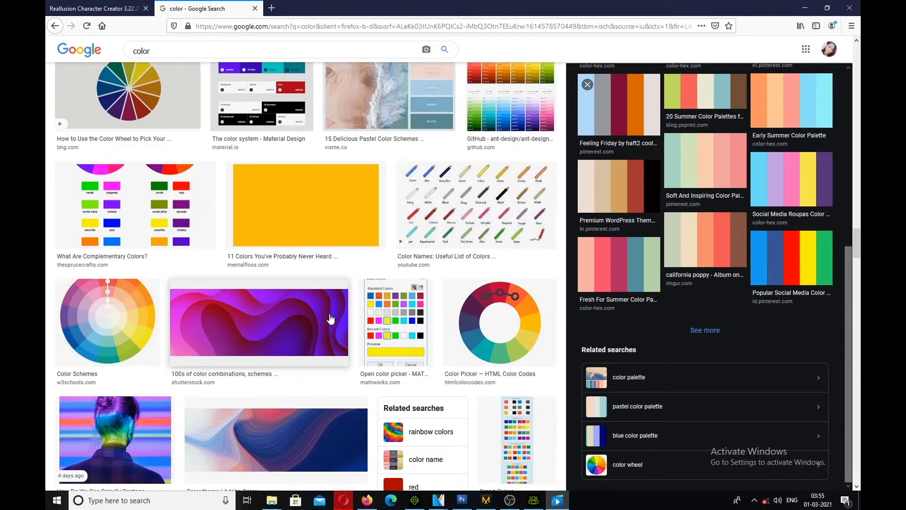
pyautogui.scroll(-9, 330, 318)
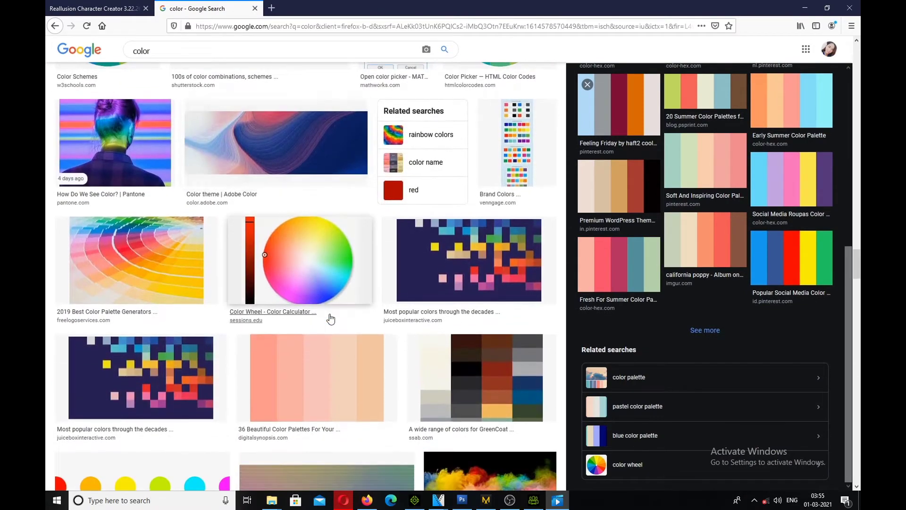
pyautogui.scroll(-11, 330, 318)
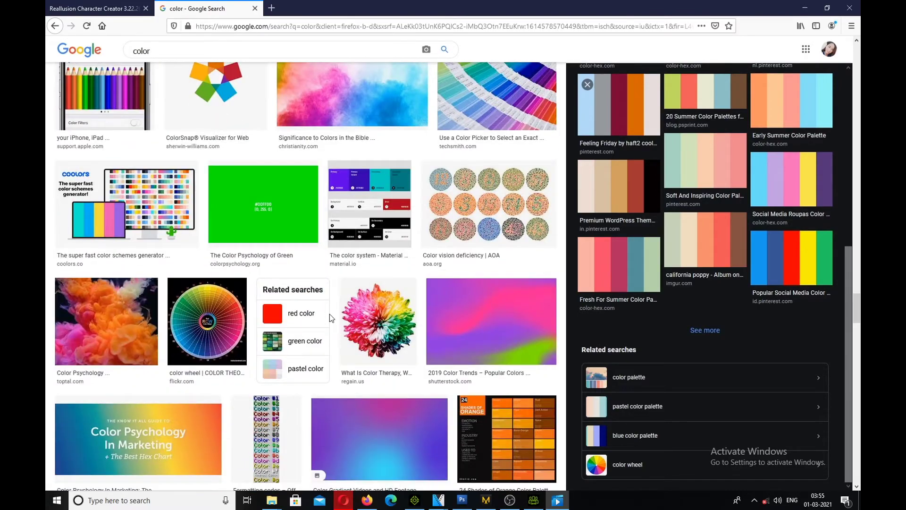
pyautogui.scroll(-3, 330, 319)
pyautogui.scroll(-9, 330, 319)
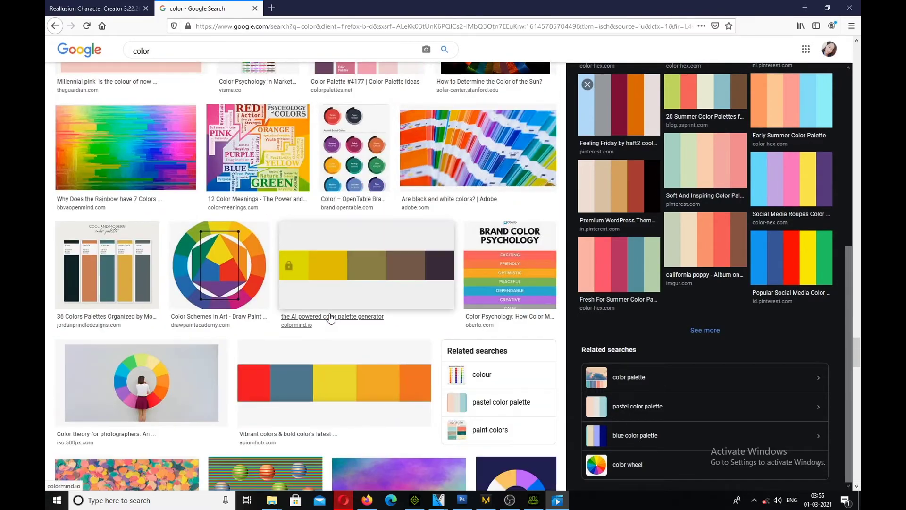
# - Preview the Apiumhub "Vibrant colors & bold color's latest trends" image and examine its related images and further results
pyautogui.click(268, 385)
pyautogui.scroll(-2, 399, 354)
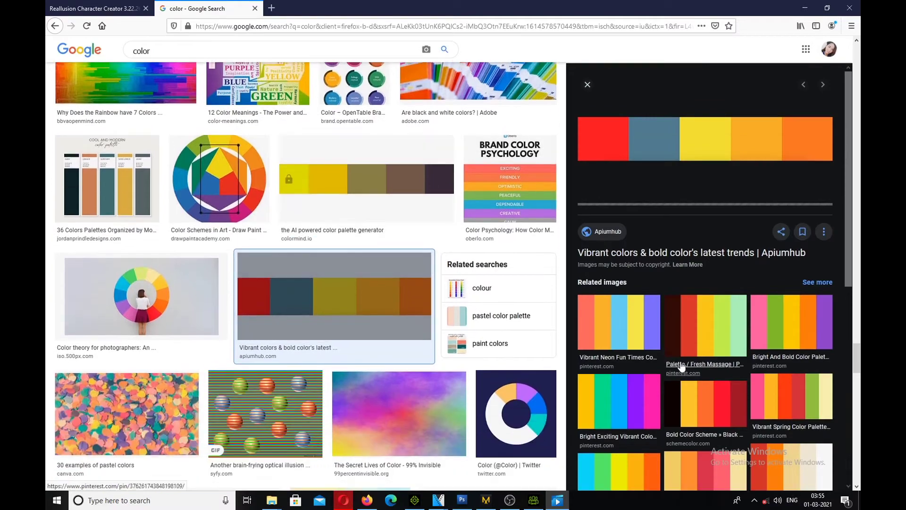
pyautogui.scroll(-3, 672, 361)
pyautogui.scroll(-4, 672, 361)
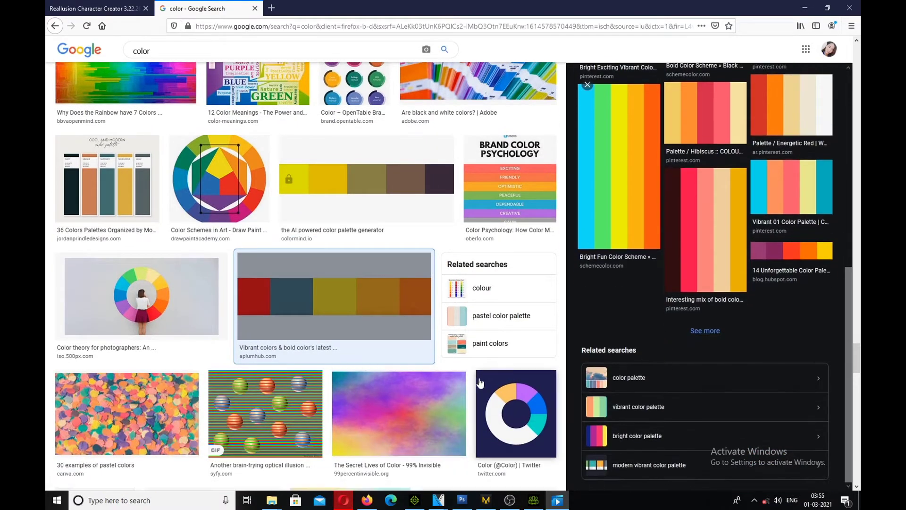
pyautogui.scroll(-4, 453, 399)
pyautogui.scroll(-4, 453, 399)
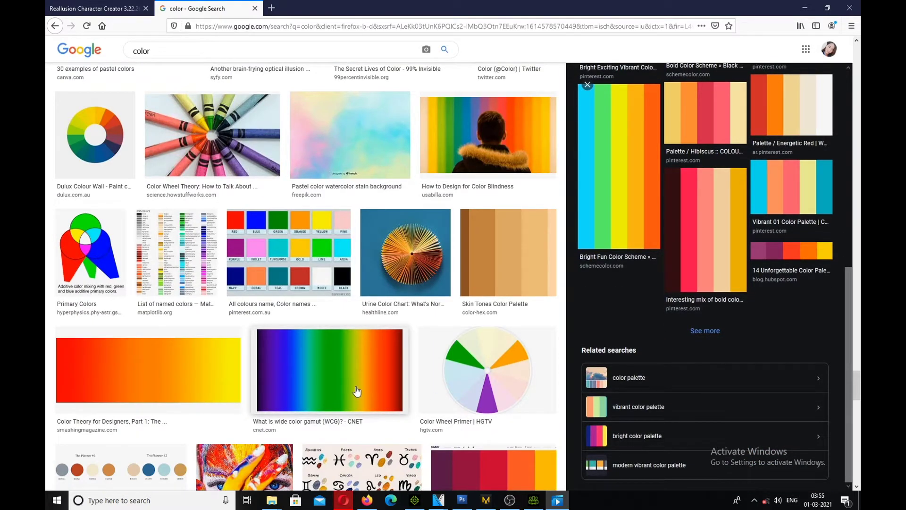
# - Preview the red-to-yellow "Color Theory for Designers" gradient and open its related image search for "red"
pyautogui.click(117, 390)
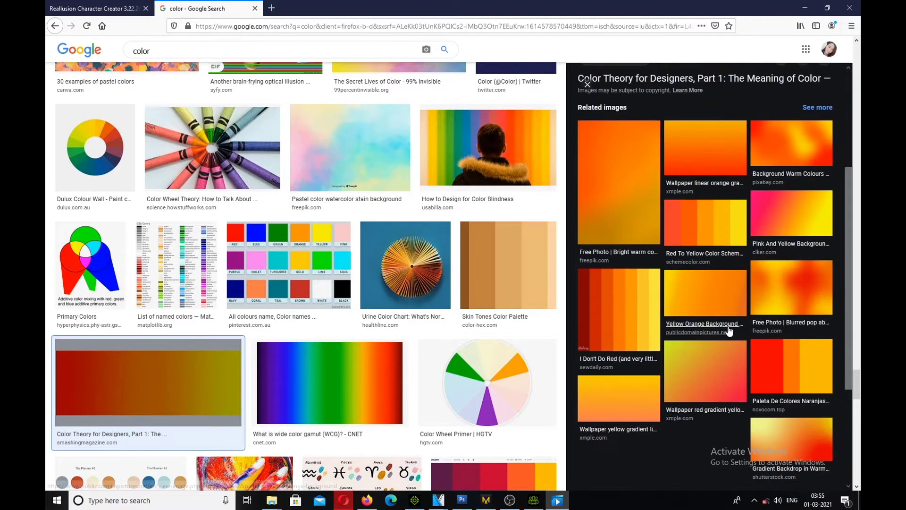
pyautogui.scroll(-6, 729, 331)
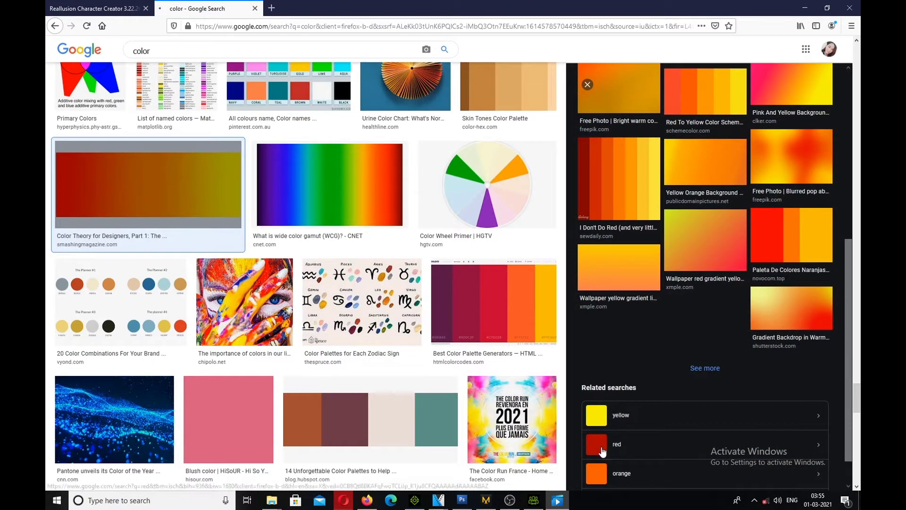
pyautogui.click(602, 452)
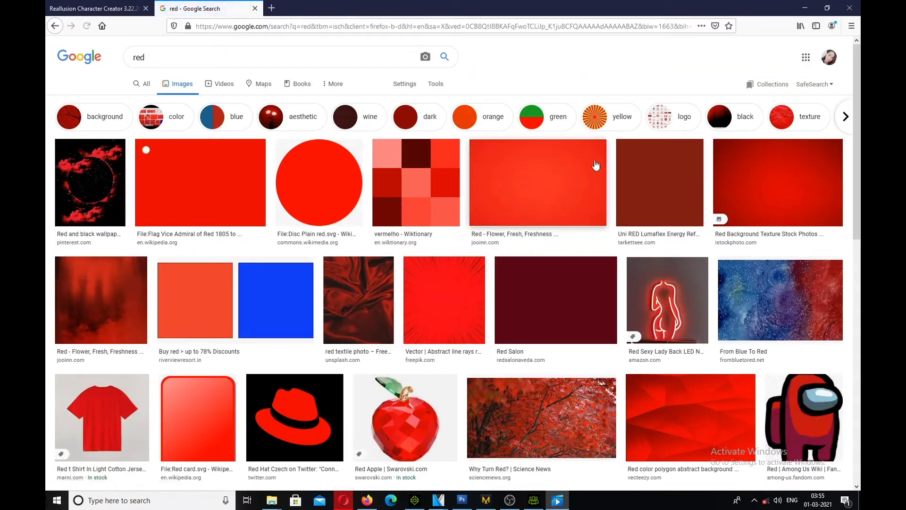
# - Save the plain red Jooinn background image to the Desktop as the JPEG file red-31.jpg
pyautogui.click(540, 182)
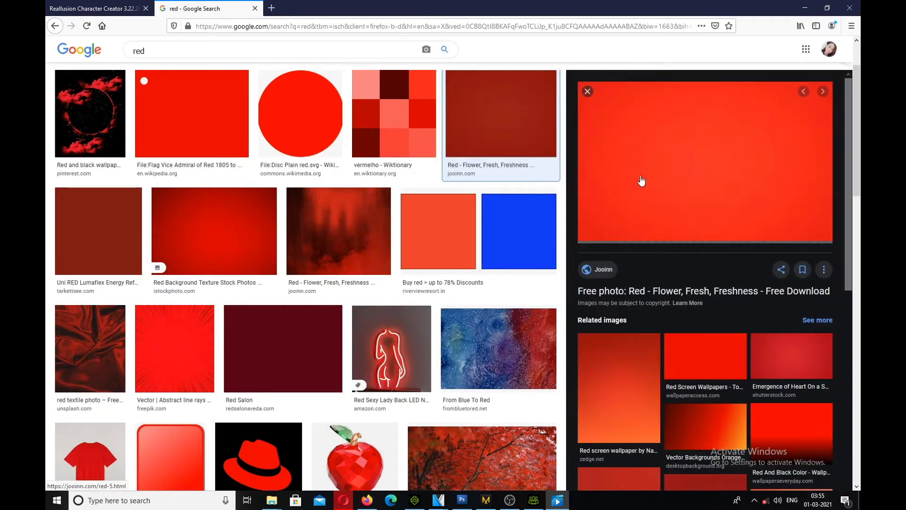
pyautogui.rightClick(645, 147)
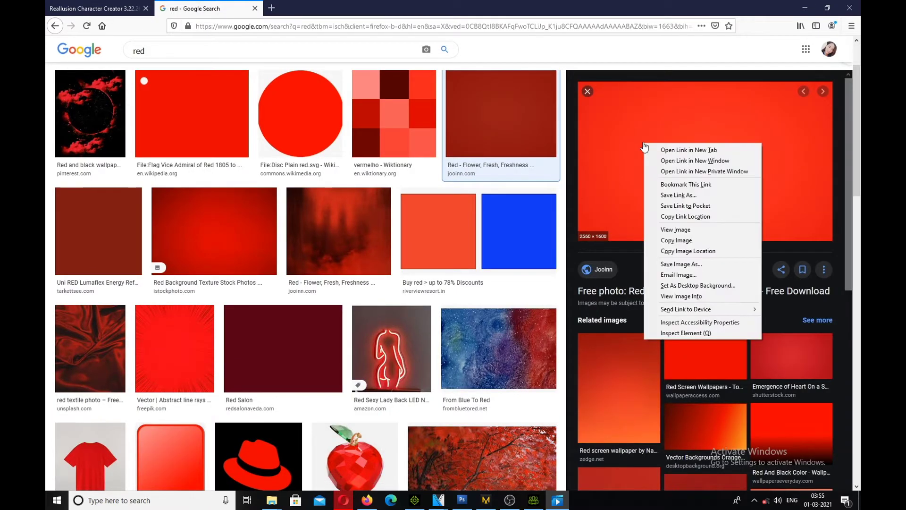
pyautogui.click(681, 265)
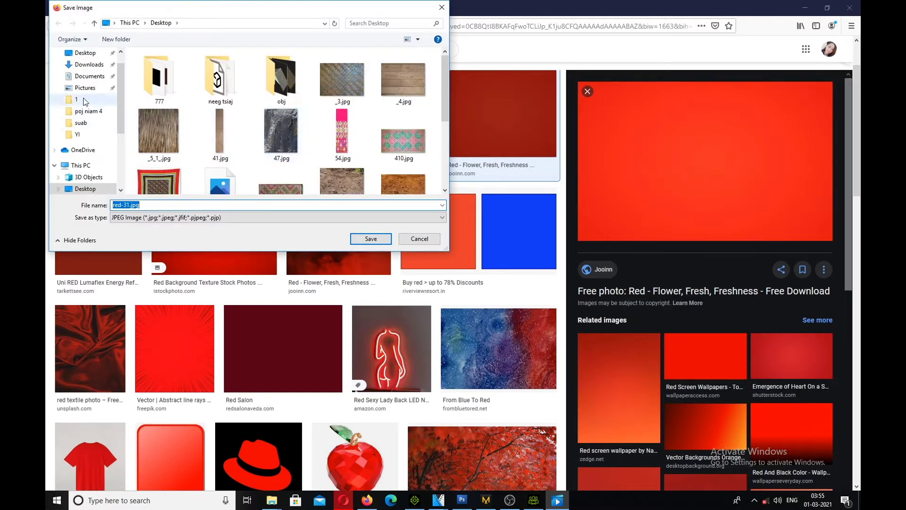
pyautogui.click(86, 53)
pyautogui.click(386, 240)
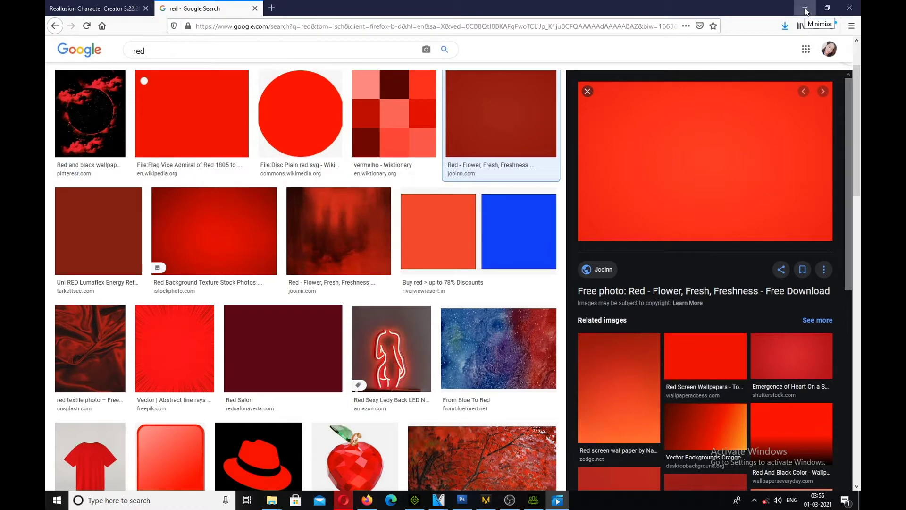
# - Preview the River View Resort red and blue swatch image and open its related search "blue color red"
pyautogui.click(530, 233)
pyautogui.scroll(-5, 685, 250)
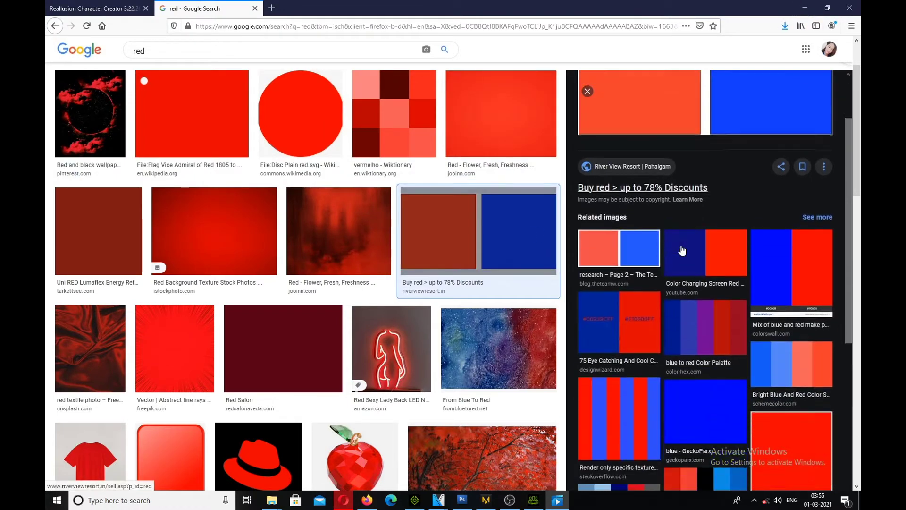
pyautogui.scroll(-3, 747, 277)
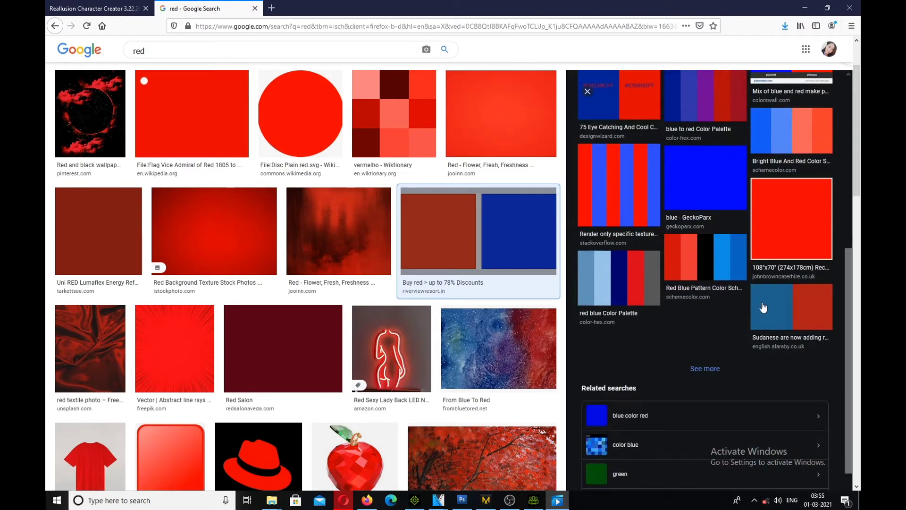
pyautogui.click(613, 401)
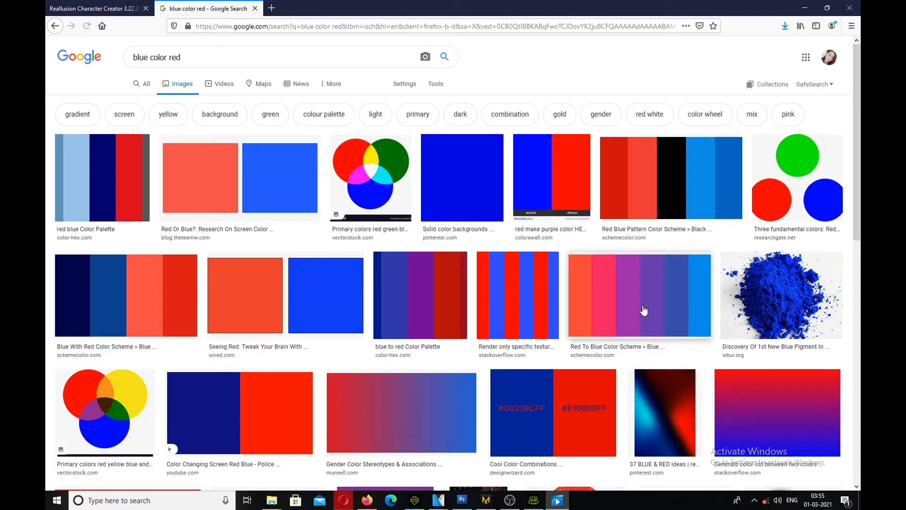
# - Preview the talkSPORT "Poll: Red or Blue" image and examine its related images and related searches
pyautogui.scroll(-2, 638, 307)
pyautogui.scroll(2, 638, 307)
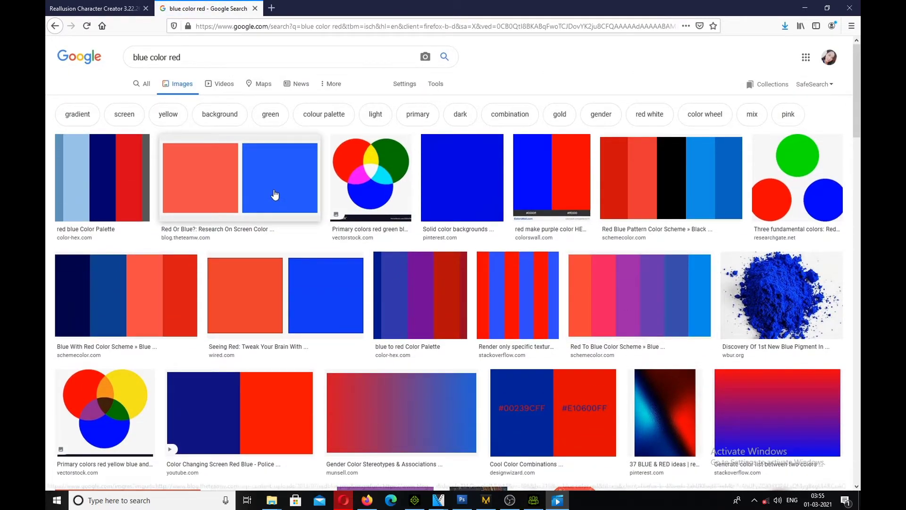
pyautogui.click(275, 195)
pyautogui.click(705, 335)
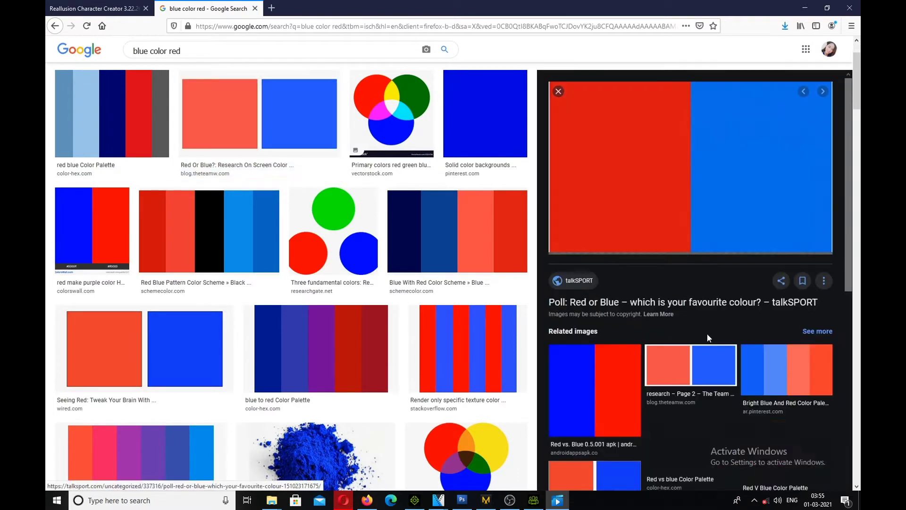
pyautogui.scroll(-6, 745, 229)
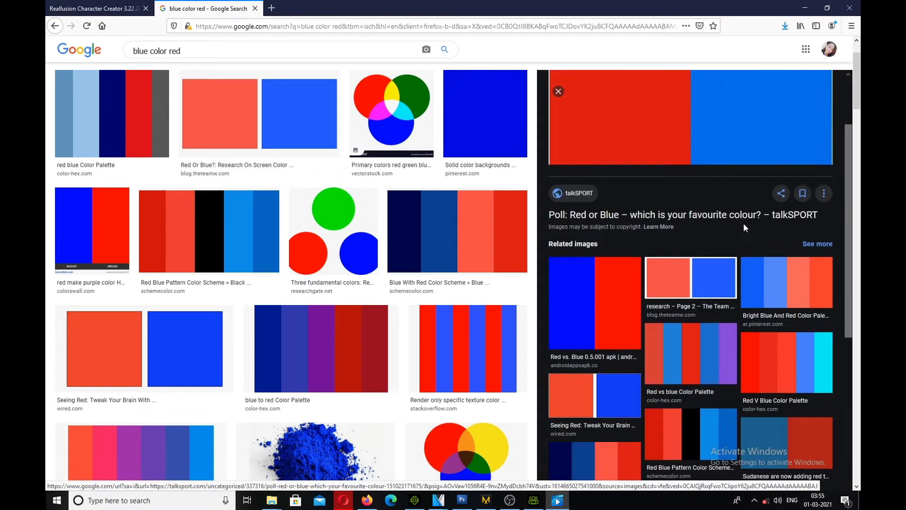
pyautogui.scroll(-2, 745, 228)
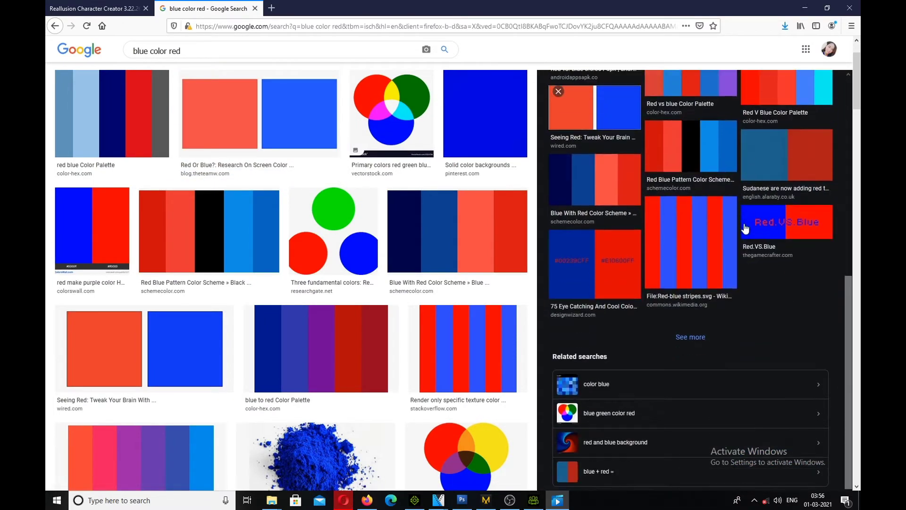
pyautogui.scroll(-2, 708, 247)
pyautogui.scroll(8, 725, 263)
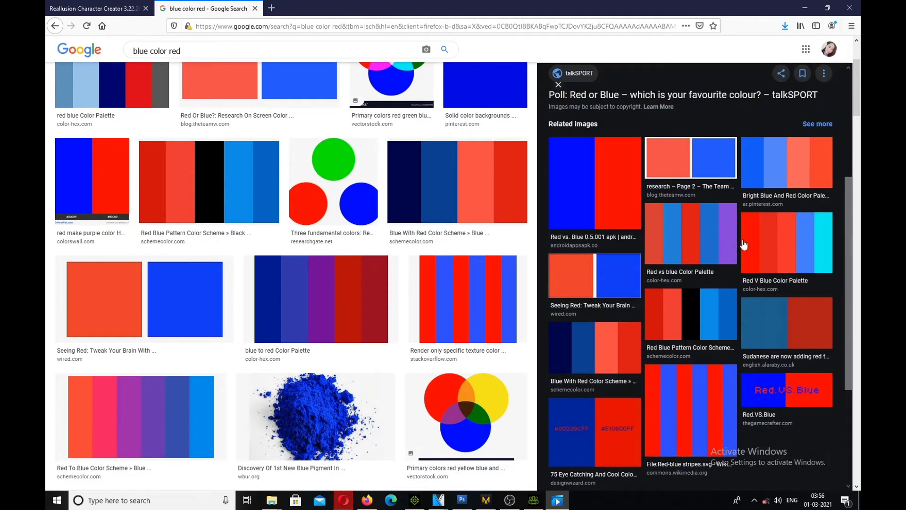
pyautogui.rightClick(730, 141)
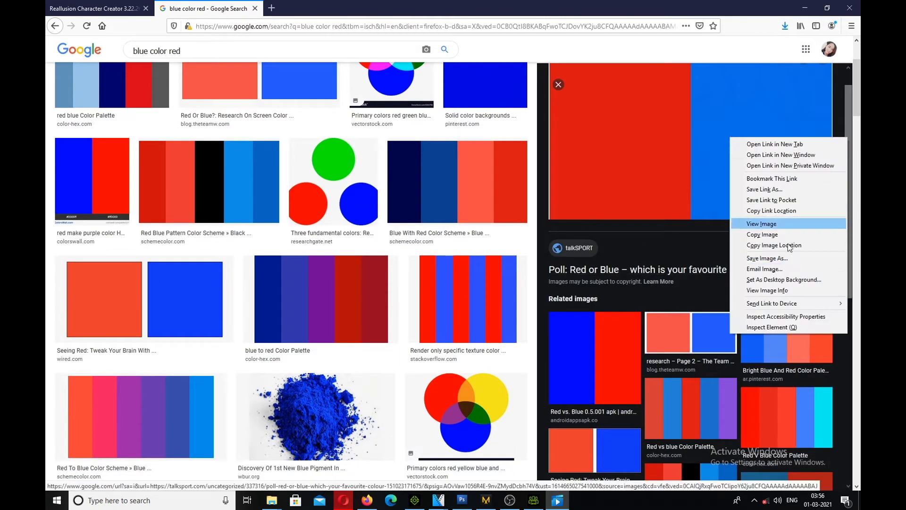
pyautogui.click(767, 259)
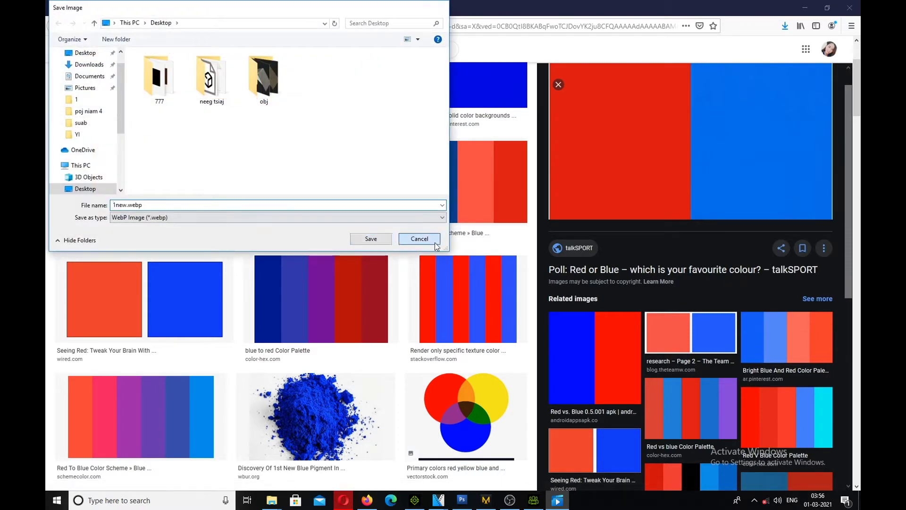
pyautogui.click(418, 238)
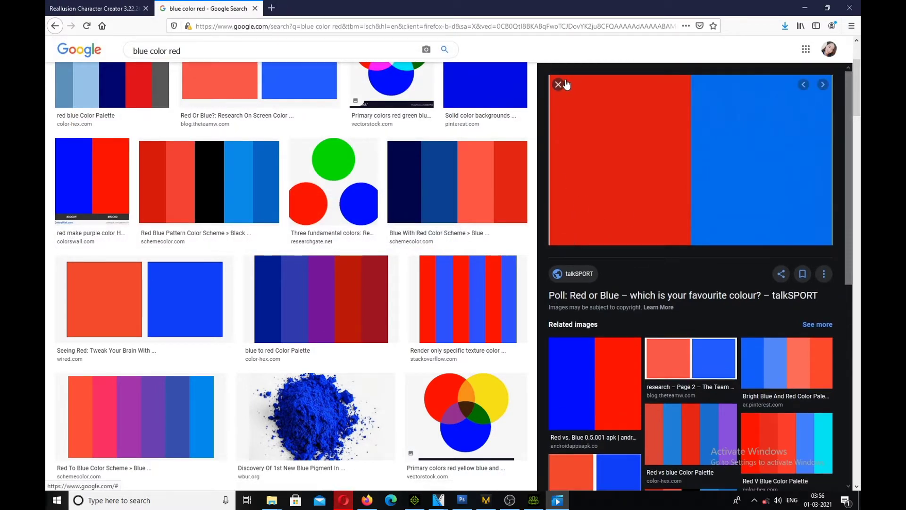
# - Save SchemeColor's "Red Blue Pattern Color Scheme" image to the Desktop as the PNG file wallpaper.png
pyautogui.scroll(-1, 684, 352)
pyautogui.click(584, 312)
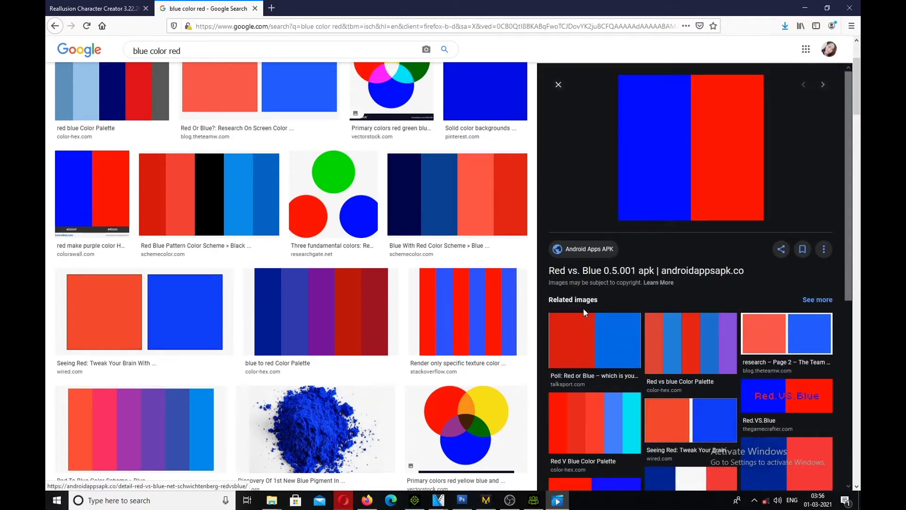
pyautogui.click(248, 215)
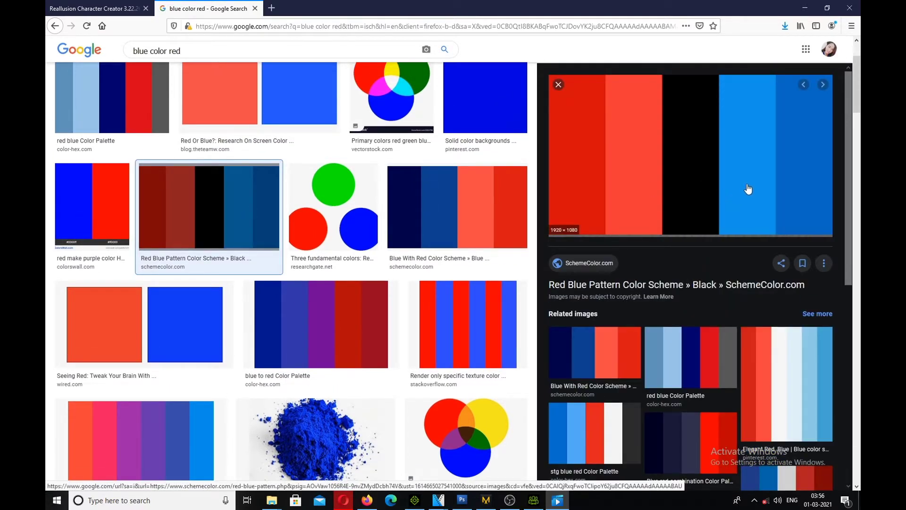
pyautogui.rightClick(738, 170)
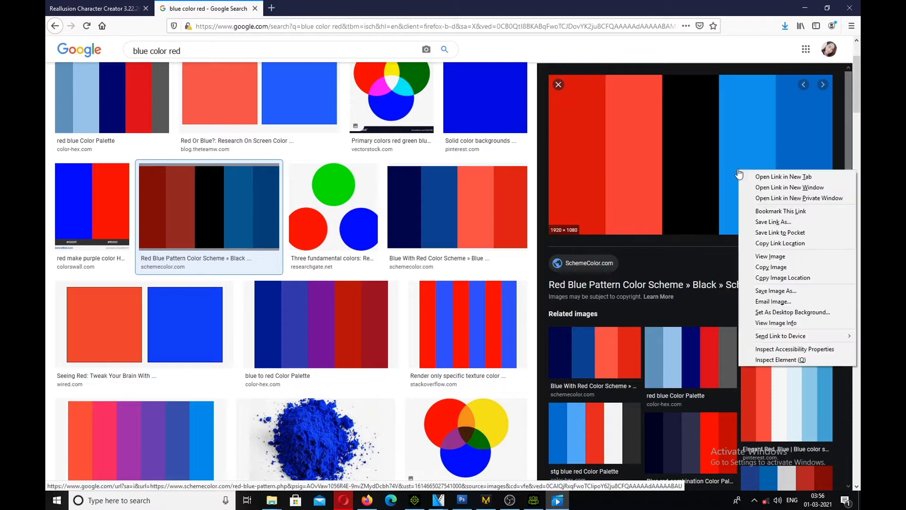
pyautogui.click(777, 292)
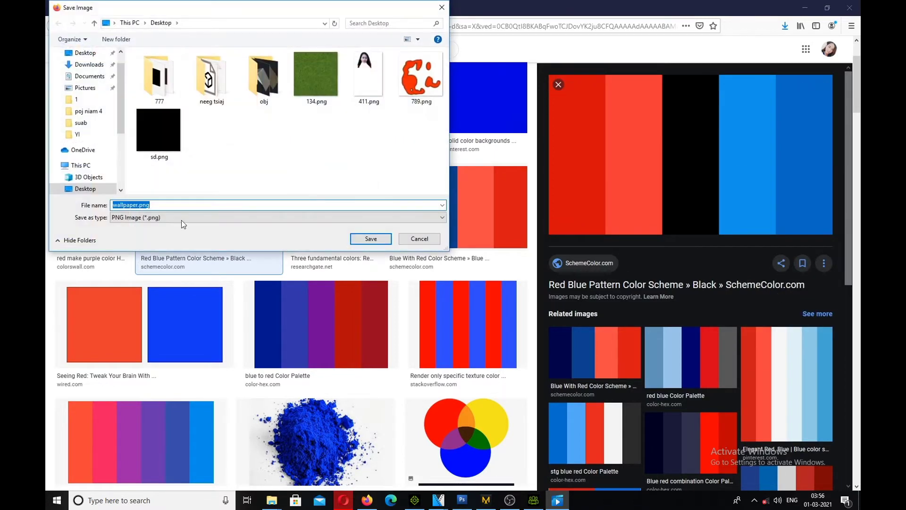
pyautogui.click(367, 240)
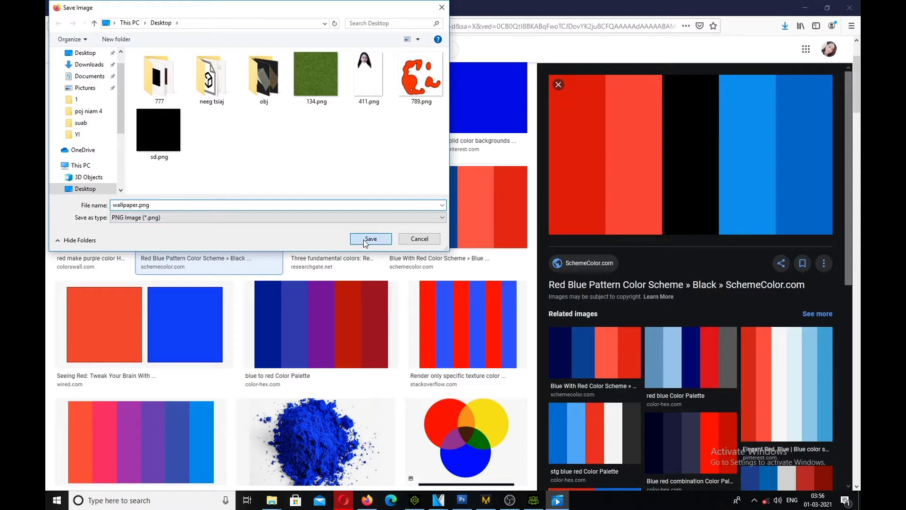
# - Switch to Photoshop and open wallpaper.png from the Desktop
pyautogui.click(804, 8)
pyautogui.moveTo(215, 381); pyautogui.dragTo(462, 500)
pyautogui.click(513, 312)
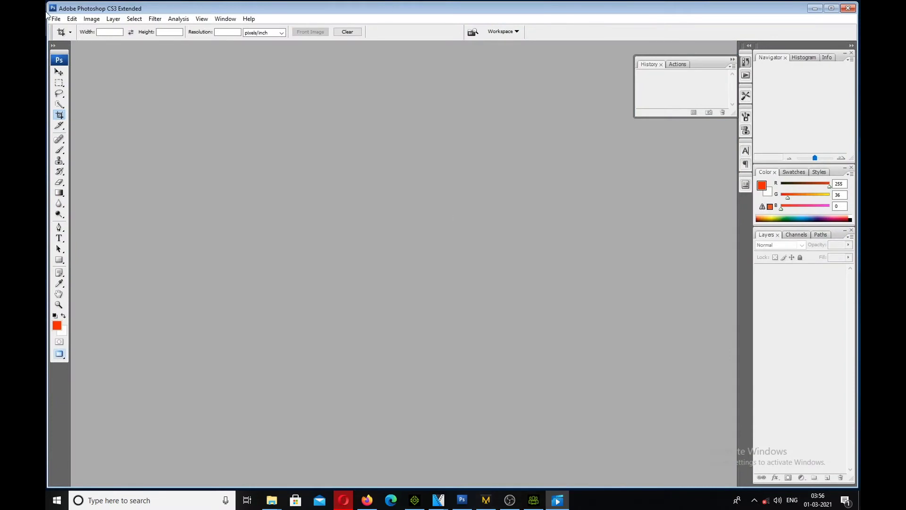
pyautogui.click(56, 19)
pyautogui.click(57, 20)
pyautogui.doubleClick(348, 188)
pyautogui.scroll(-3, 460, 214)
pyautogui.scroll(-6, 460, 215)
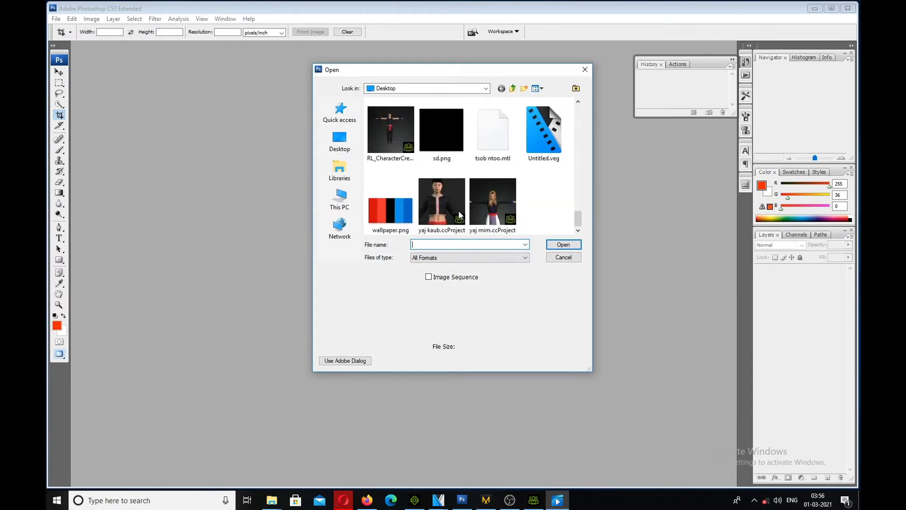
pyautogui.doubleClick(392, 210)
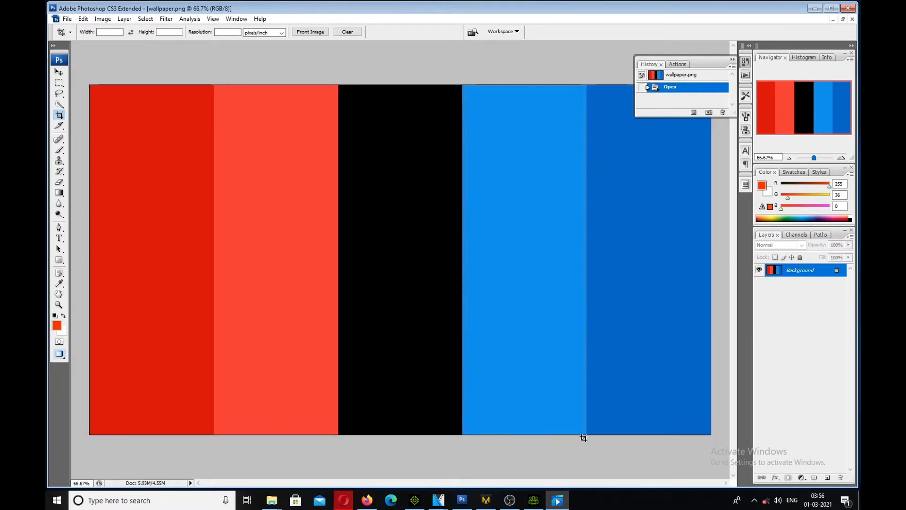
# - Crop the image to the full-height light blue stripe
pyautogui.moveTo(586, 440); pyautogui.dragTo(584, 434)
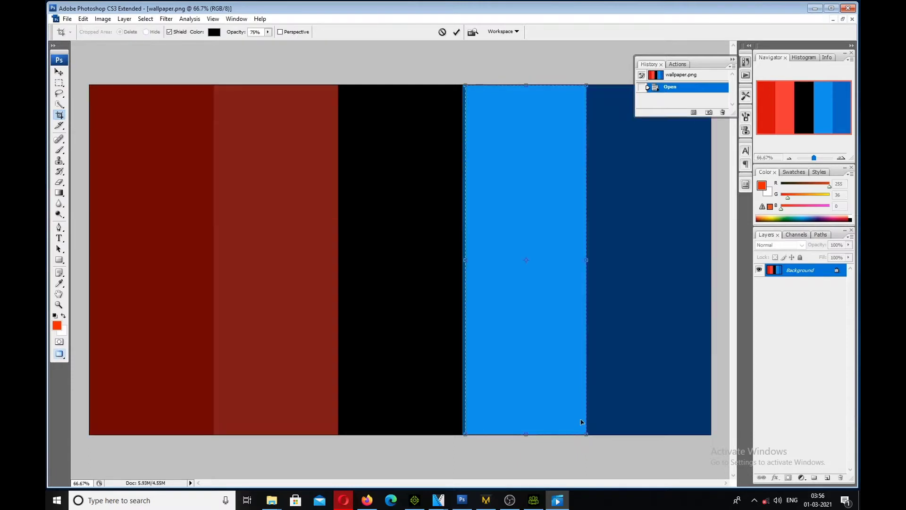
pyautogui.rightClick(511, 215)
pyautogui.click(537, 218)
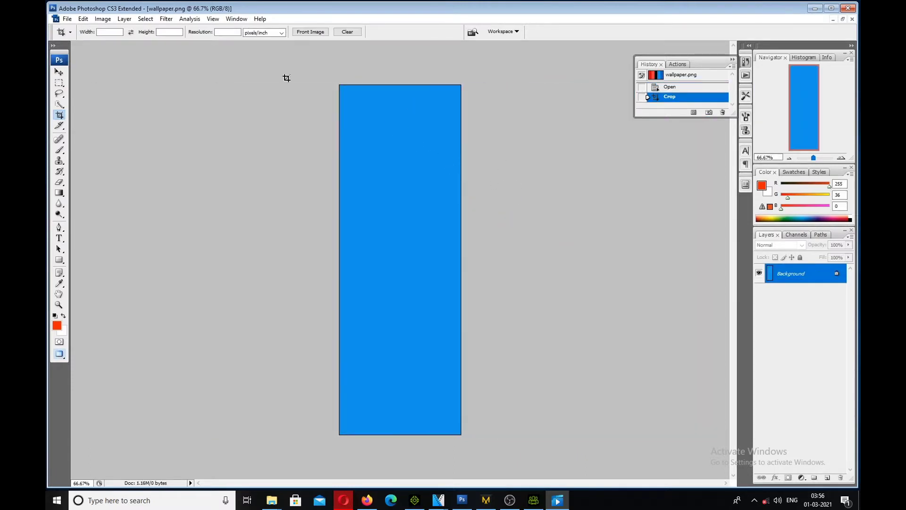
# - Save the cropped blue image to the Desktop as the PNG file 12.png
pyautogui.click(67, 19)
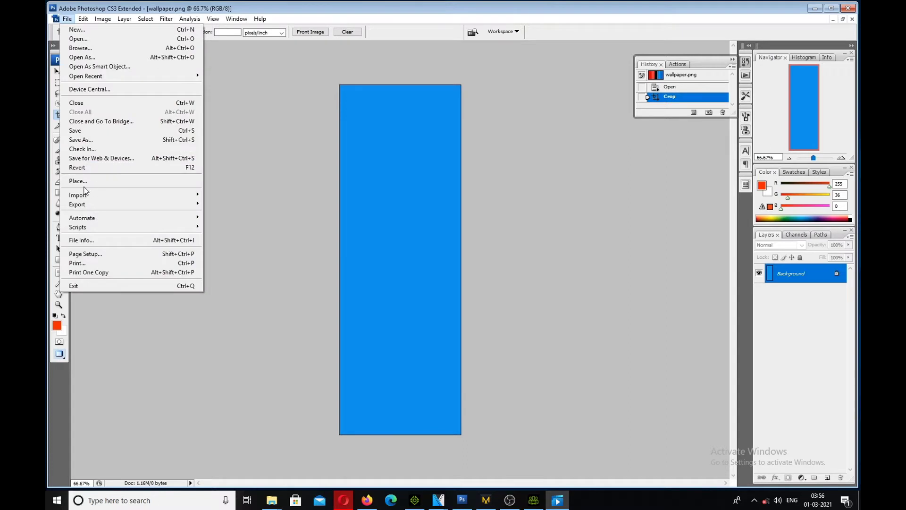
pyautogui.click(95, 140)
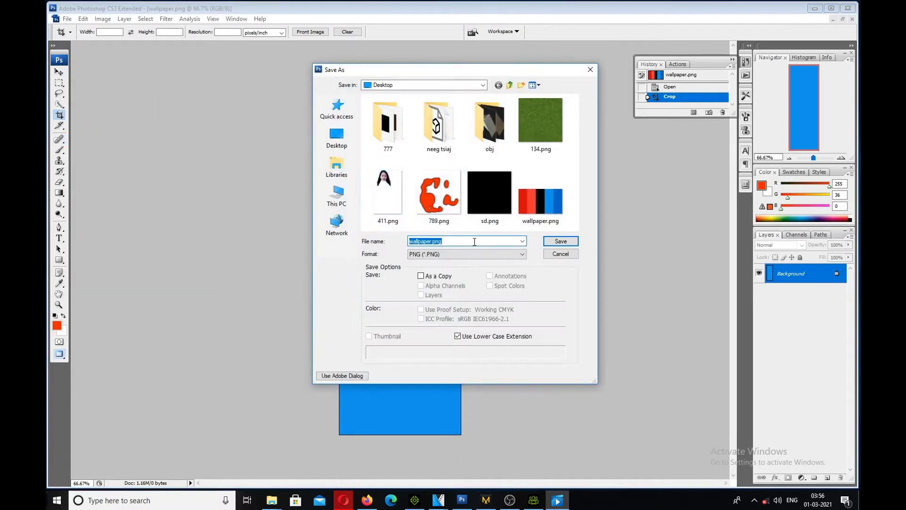
pyautogui.write('12')
pyautogui.click(560, 241)
pyautogui.click(491, 246)
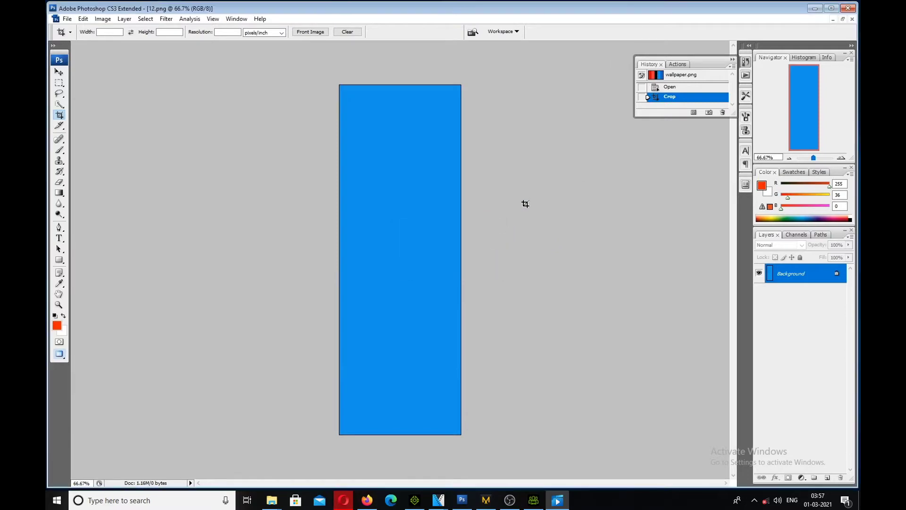
# - Place 12.png and red-31.jpg side by side on the Desktop and add both to Marvelous Designer as fabrics
pyautogui.click(814, 10)
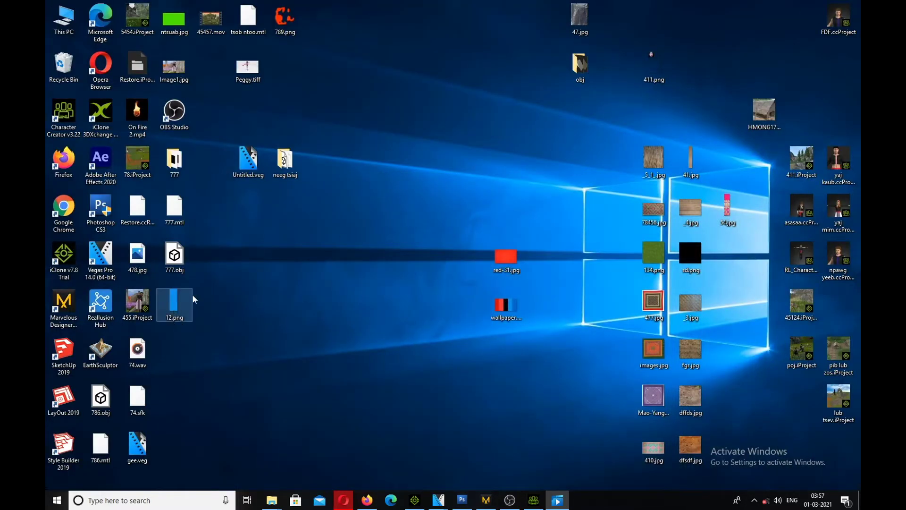
pyautogui.moveTo(184, 299); pyautogui.dragTo(395, 266)
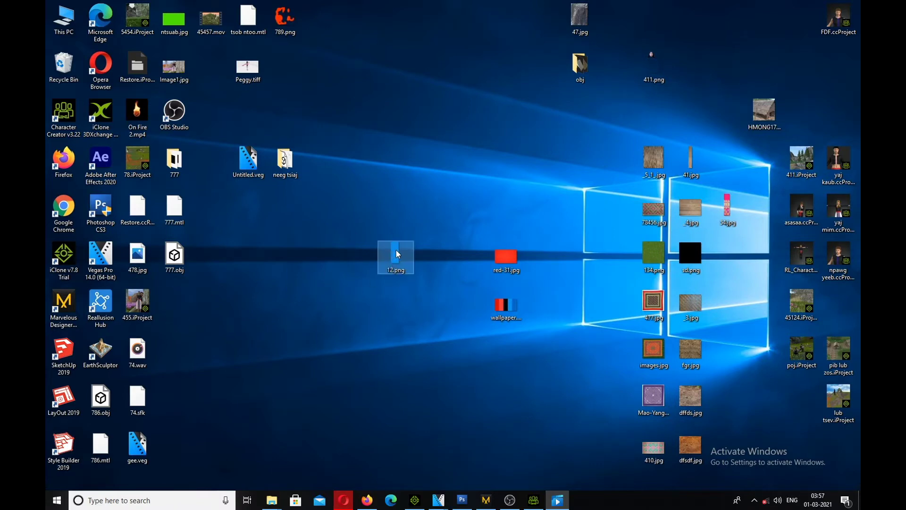
pyautogui.moveTo(389, 256); pyautogui.dragTo(390, 257)
pyautogui.moveTo(508, 260); pyautogui.dragTo(401, 260)
pyautogui.moveTo(438, 309); pyautogui.dragTo(584, 344)
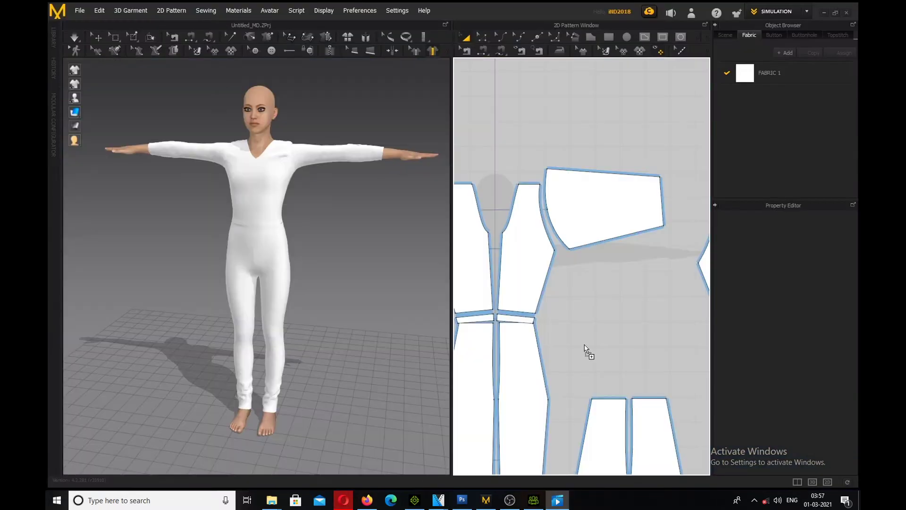
pyautogui.moveTo(762, 138); pyautogui.dragTo(389, 205)
# - Apply the red fabric to both front waistband pattern pieces
pyautogui.scroll(3, 509, 320)
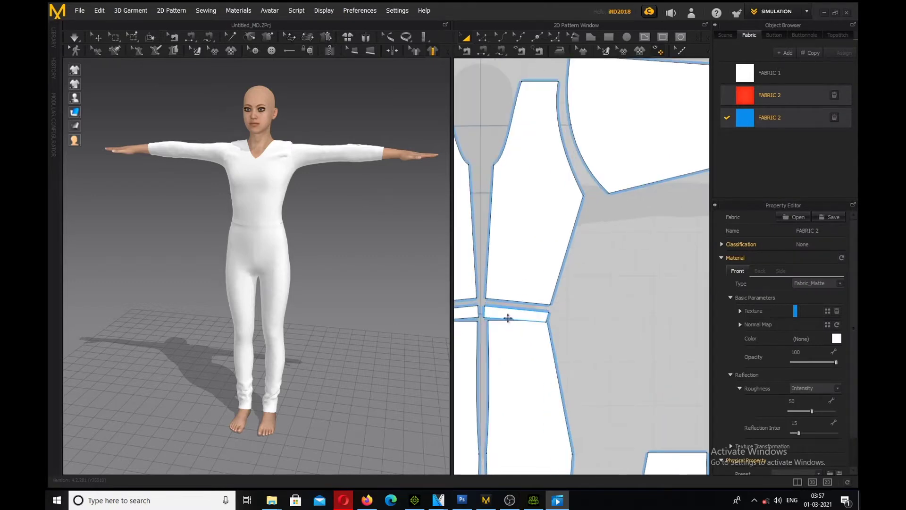
pyautogui.scroll(-5, 537, 268)
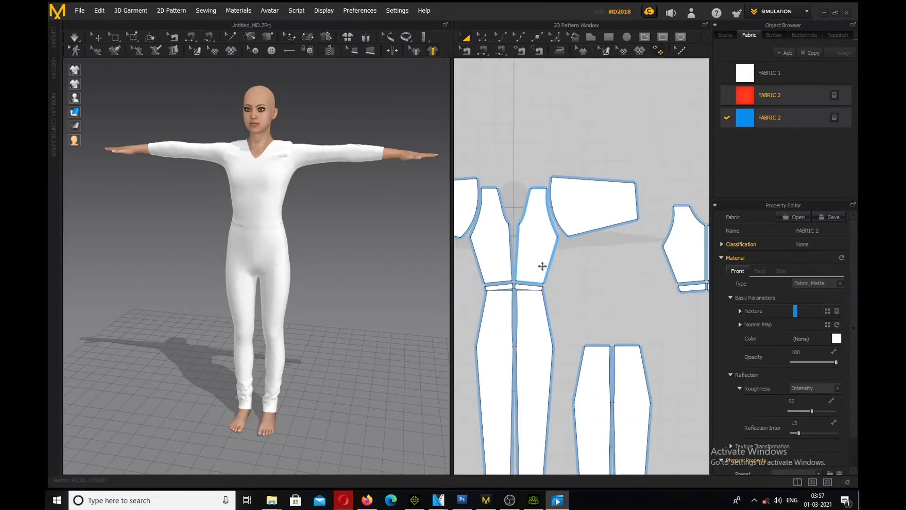
pyautogui.click(189, 85)
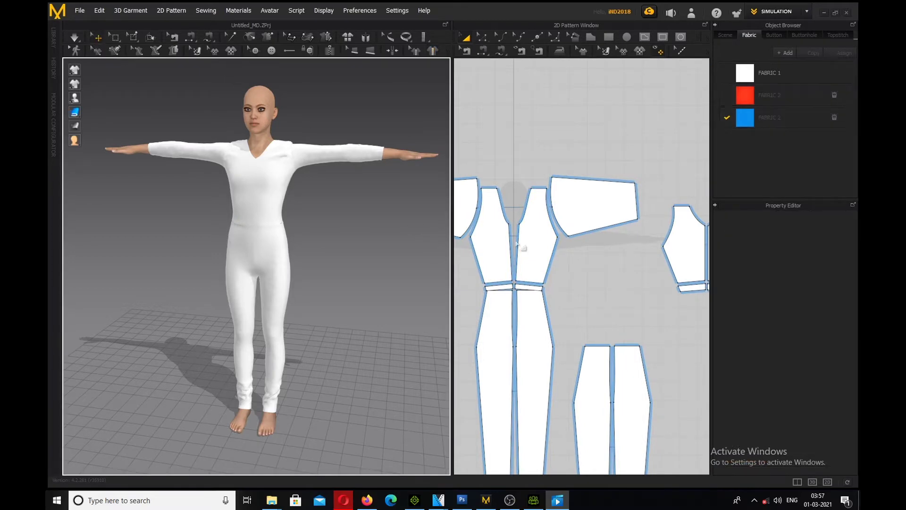
pyautogui.scroll(4, 508, 318)
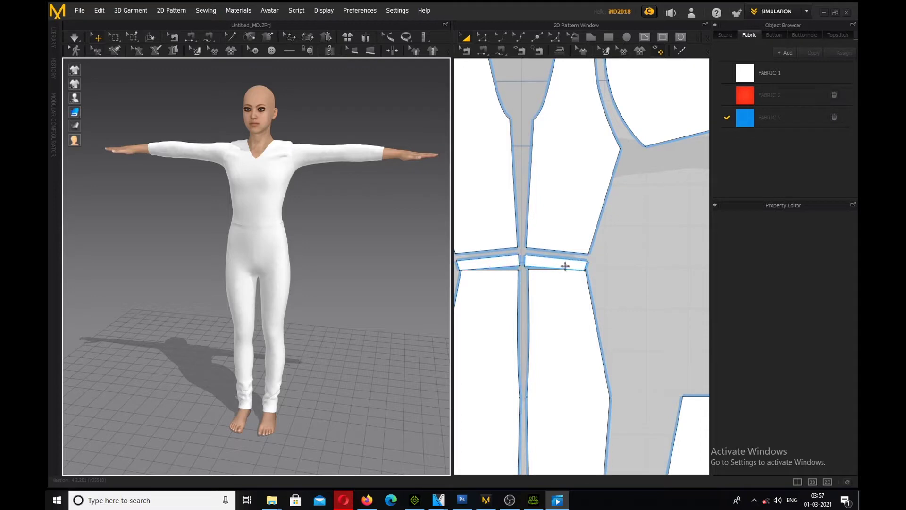
pyautogui.click(746, 118)
pyautogui.moveTo(549, 267); pyautogui.dragTo(549, 267)
pyautogui.moveTo(745, 95); pyautogui.dragTo(499, 262)
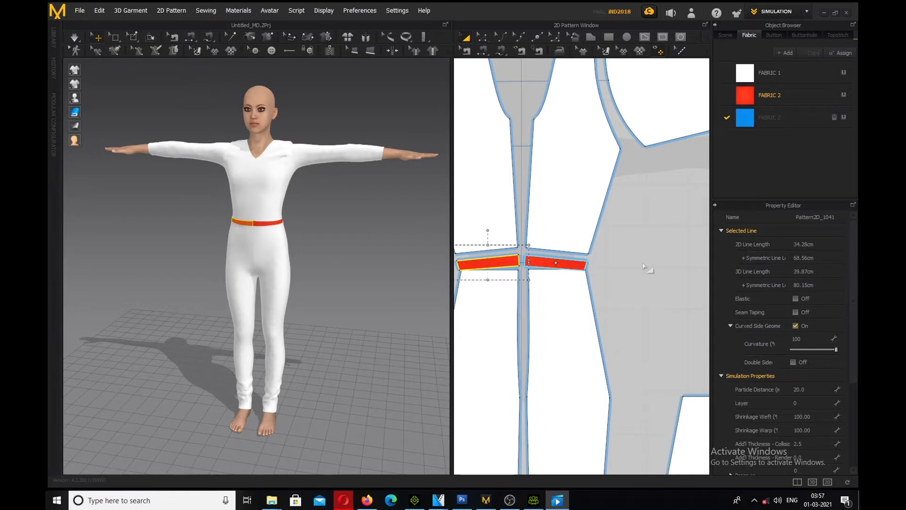
# - Apply the red fabric to both back waistband pattern pieces
pyautogui.scroll(-6, 645, 266)
pyautogui.scroll(3, 699, 264)
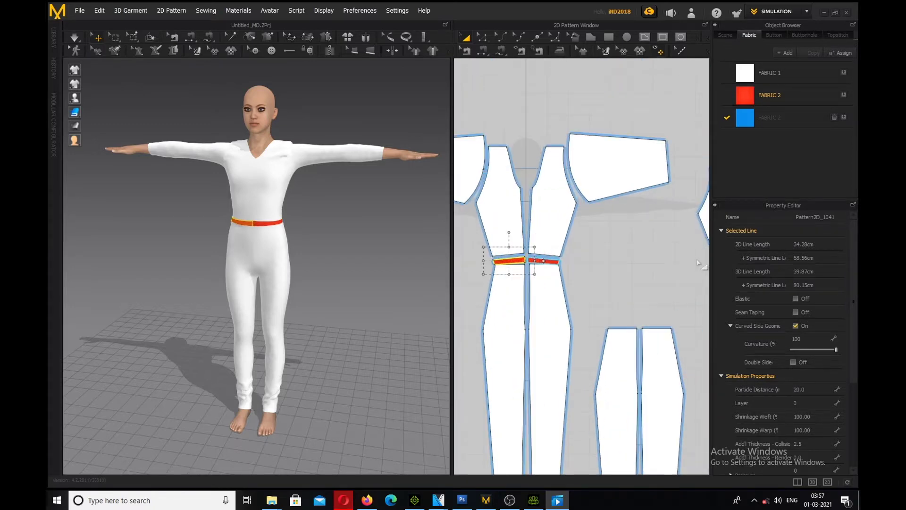
pyautogui.scroll(-6, 600, 263)
pyautogui.scroll(4, 609, 261)
pyautogui.scroll(3, 609, 260)
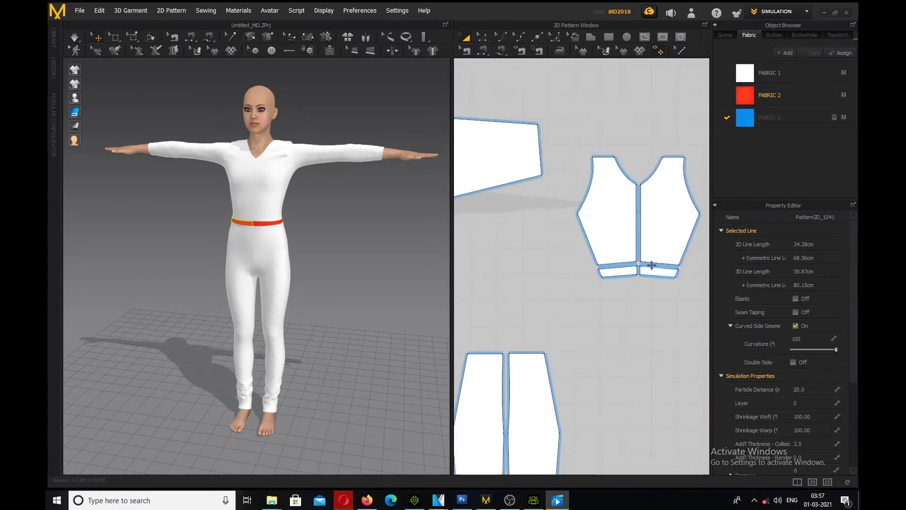
pyautogui.moveTo(745, 95); pyautogui.dragTo(624, 275)
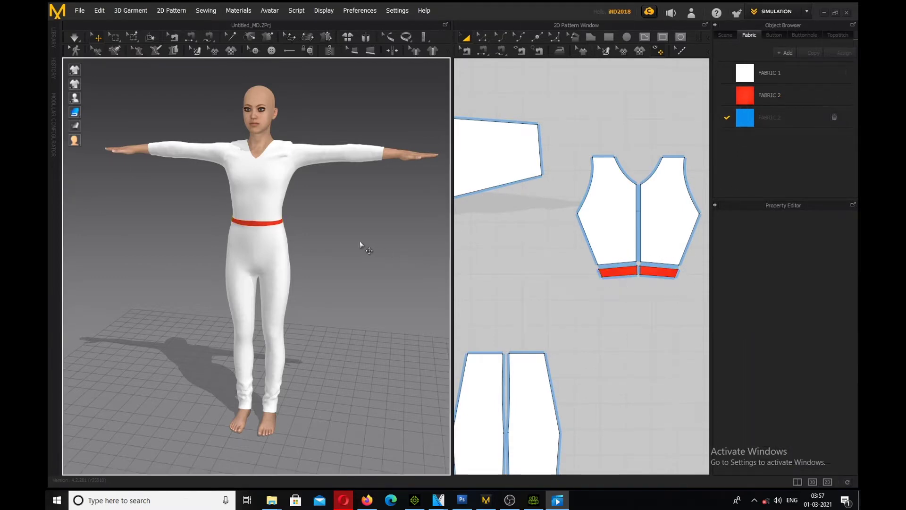
# - Run the simulation on the garment and inspect the red waistband from the side and back
pyautogui.moveTo(346, 239); pyautogui.dragTo(236, 220, button='right')
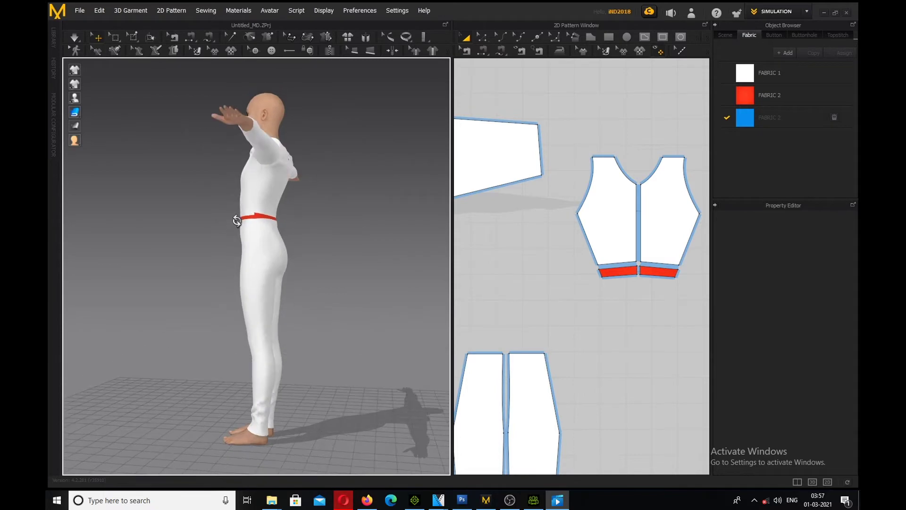
pyautogui.press('space')
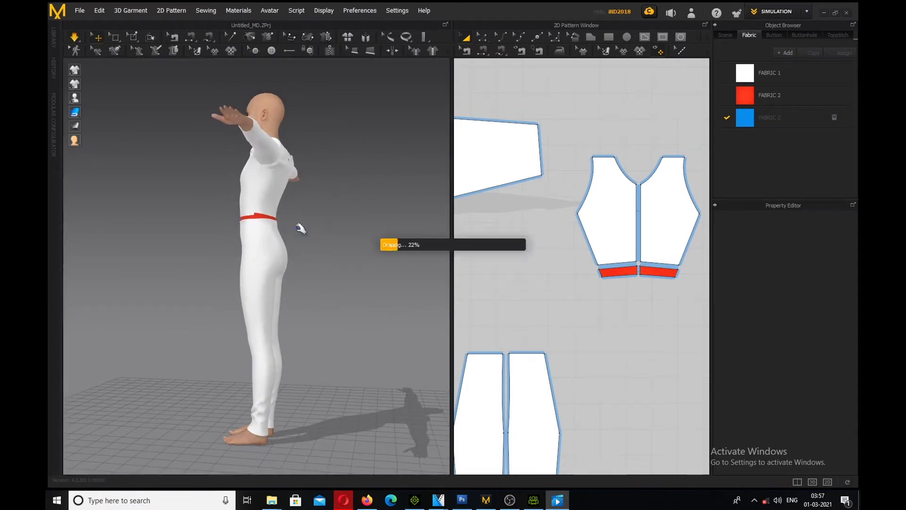
pyautogui.moveTo(303, 229); pyautogui.dragTo(403, 246, button='right')
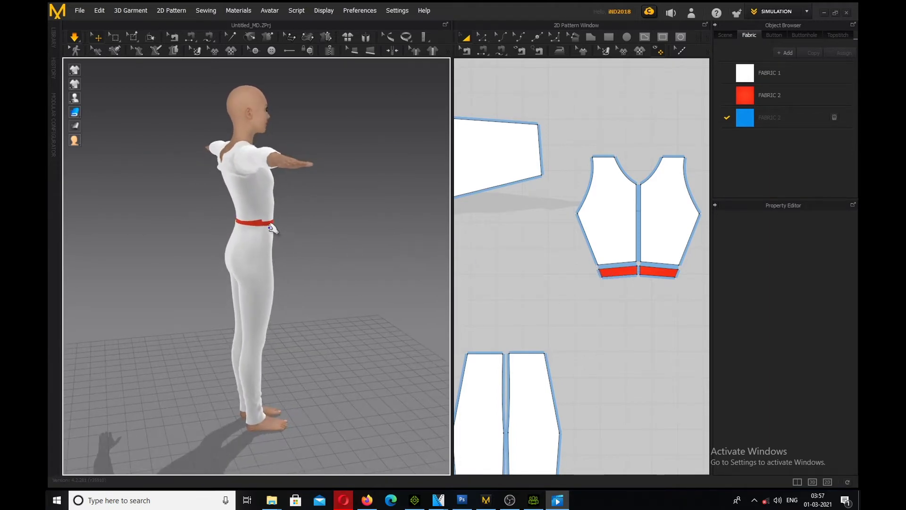
# - Lower the upper outer corner of the left back waistband piece slightly and simulate the garment
pyautogui.moveTo(268, 231); pyautogui.dragTo(287, 235, button='right')
pyautogui.scroll(-2, 573, 277)
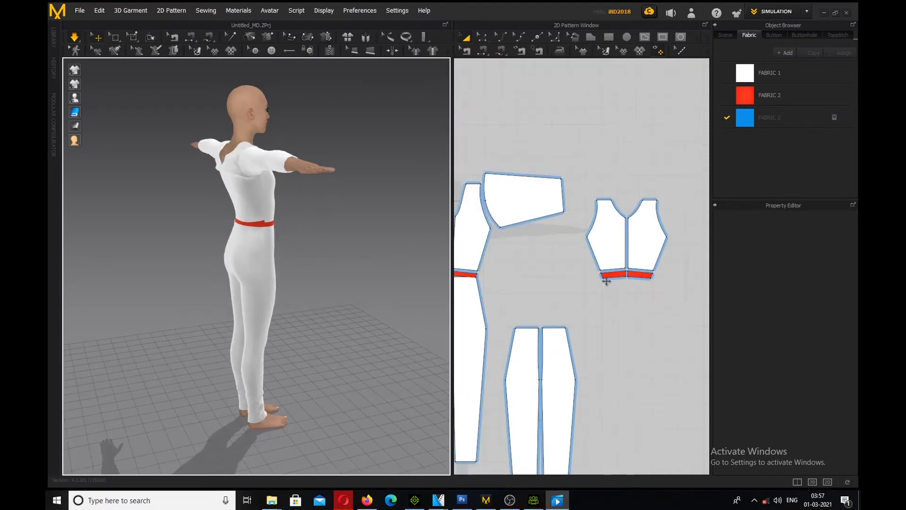
pyautogui.scroll(5, 607, 284)
pyautogui.scroll(2, 594, 281)
pyautogui.click(482, 40)
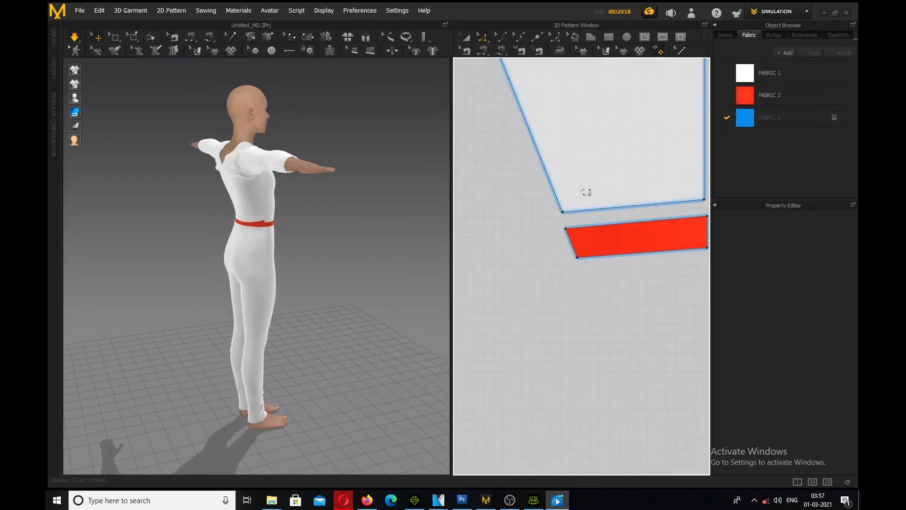
pyautogui.click(566, 231)
pyautogui.moveTo(566, 231); pyautogui.dragTo(569, 237)
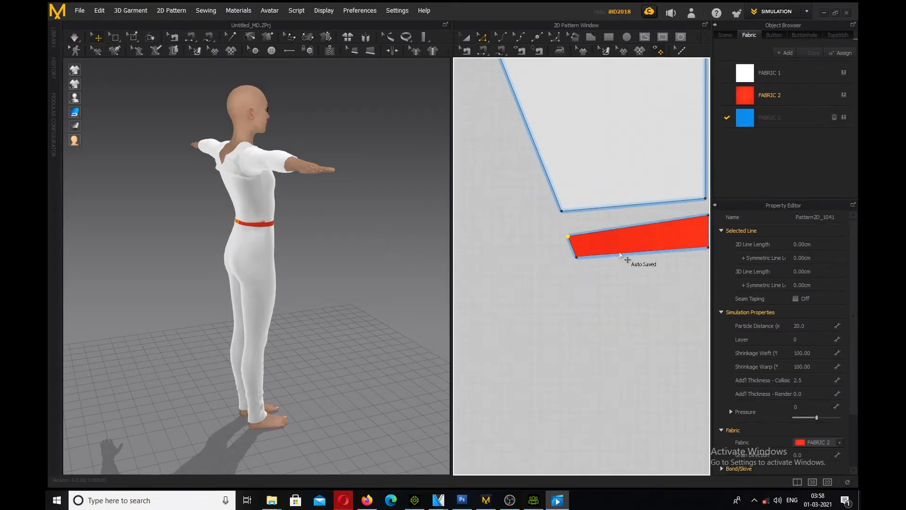
pyautogui.scroll(-3, 622, 254)
pyautogui.scroll(-3, 655, 255)
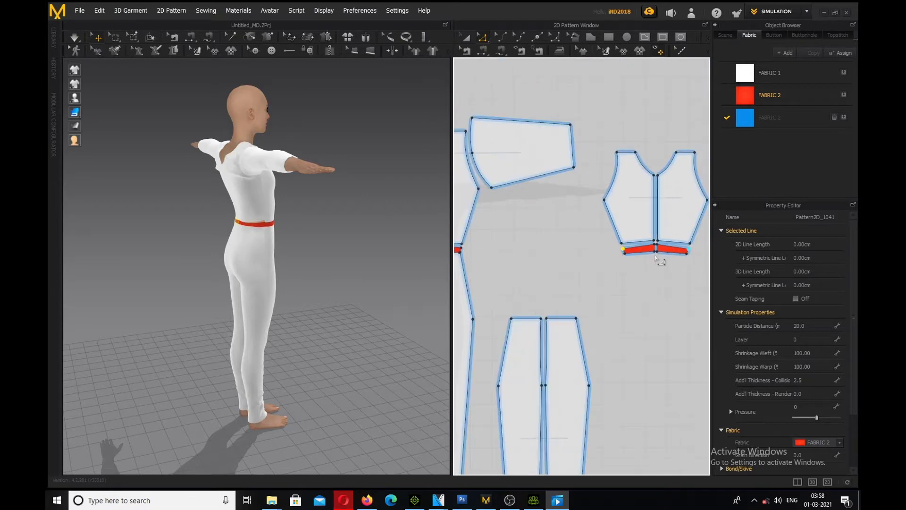
pyautogui.press('space')
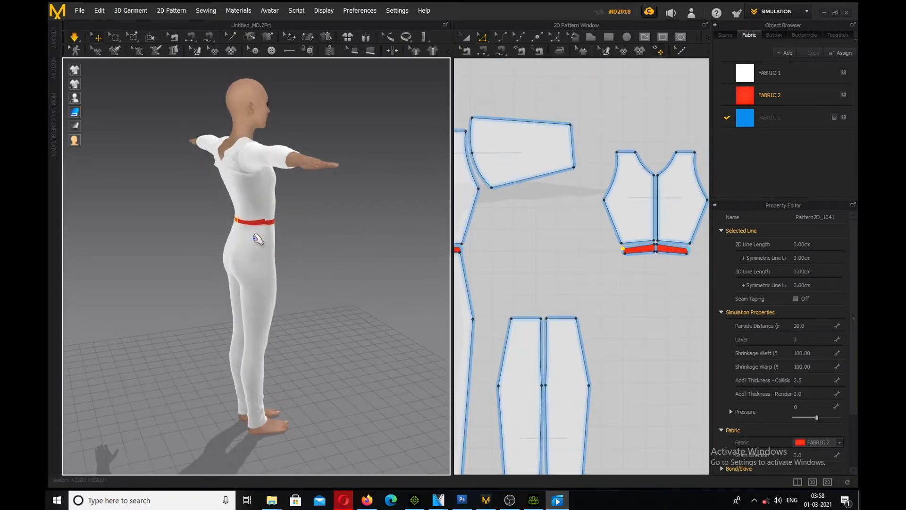
pyautogui.scroll(5, 257, 236)
pyautogui.scroll(-3, 278, 206)
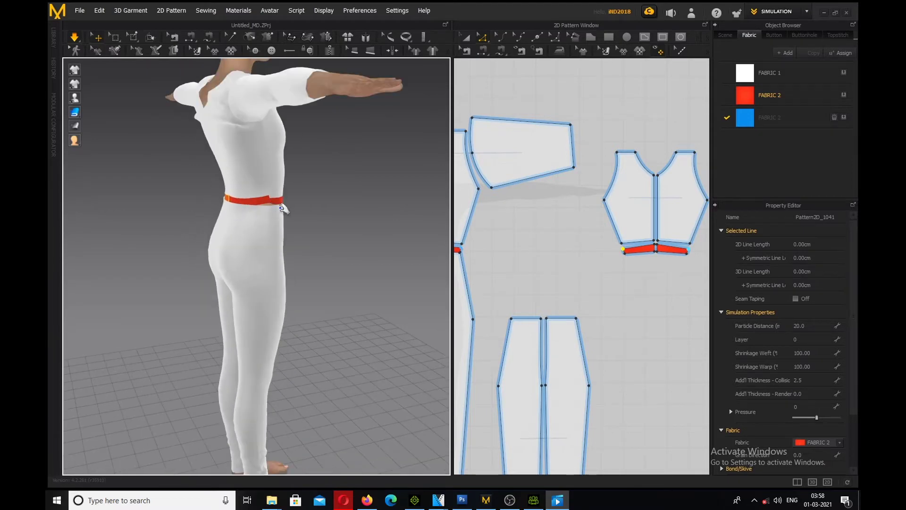
# - Raise the upper outer corner of the right front waistband piece slightly and resimulate the garment
pyautogui.scroll(-2, 518, 257)
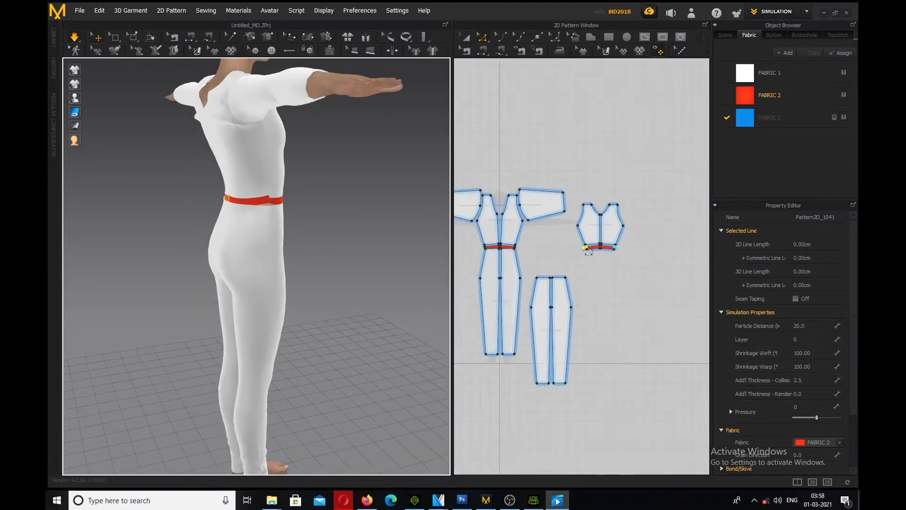
pyautogui.scroll(6, 520, 255)
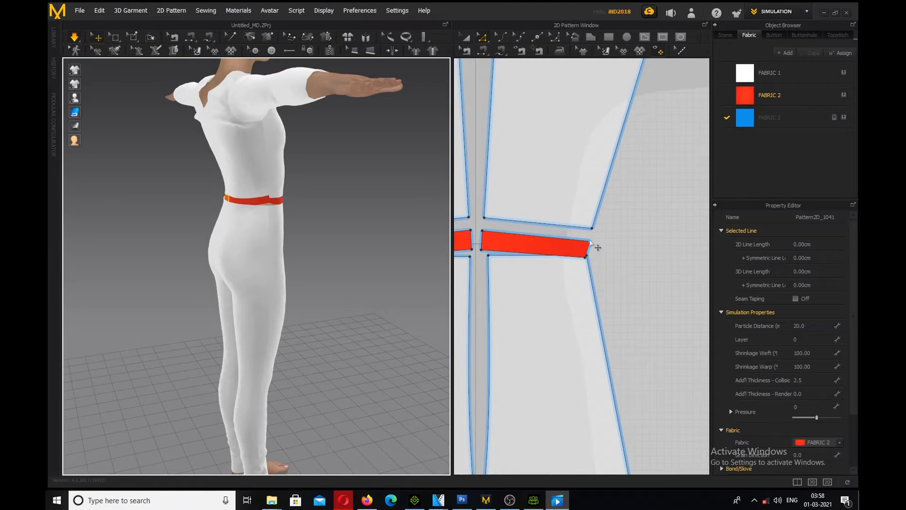
pyautogui.moveTo(597, 249); pyautogui.dragTo(596, 245)
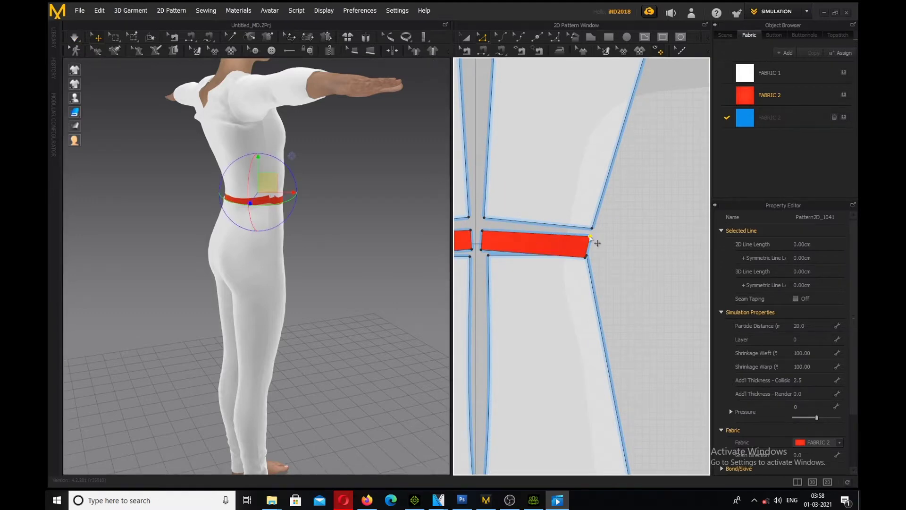
pyautogui.click(366, 218)
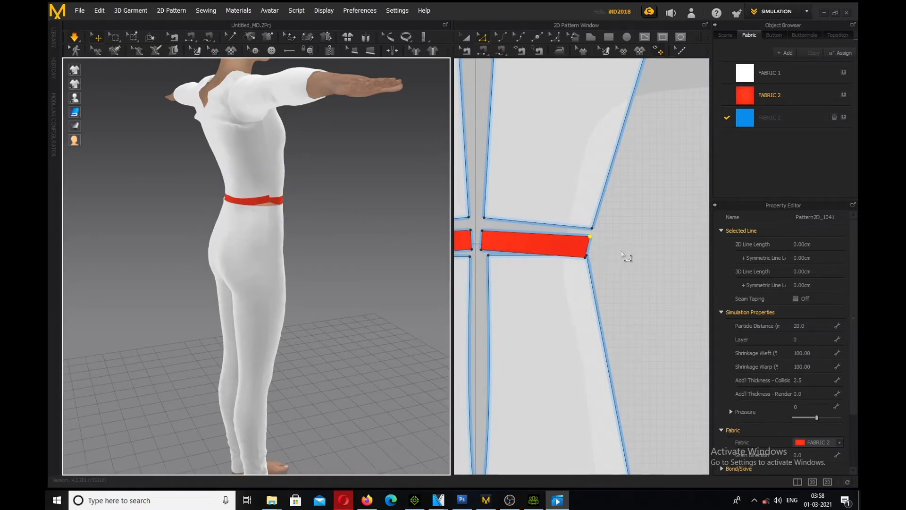
pyautogui.scroll(3, 658, 256)
# - Raise the upper outer corner of the left back waistband piece slightly and run the simulation again
pyautogui.scroll(-6, 654, 252)
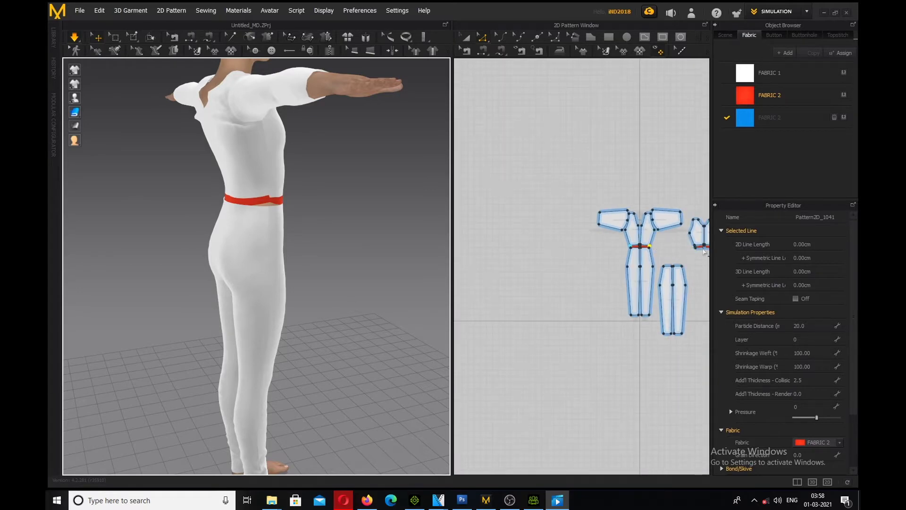
pyautogui.scroll(-2, 498, 252)
pyautogui.scroll(8, 597, 252)
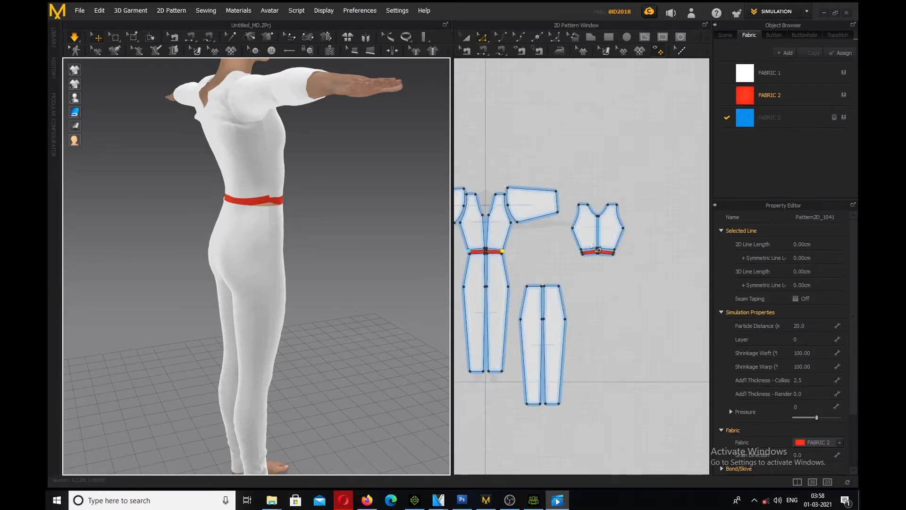
pyautogui.moveTo(540, 317); pyautogui.dragTo(538, 308)
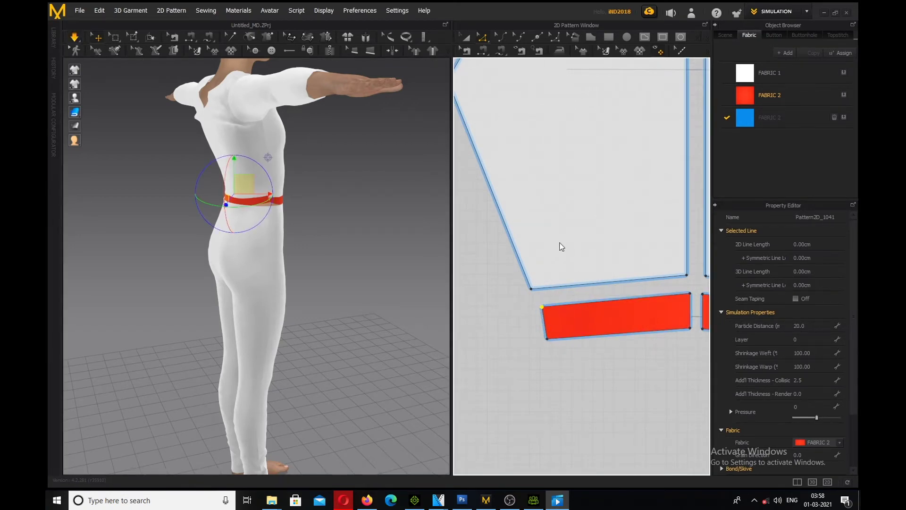
pyautogui.press('space')
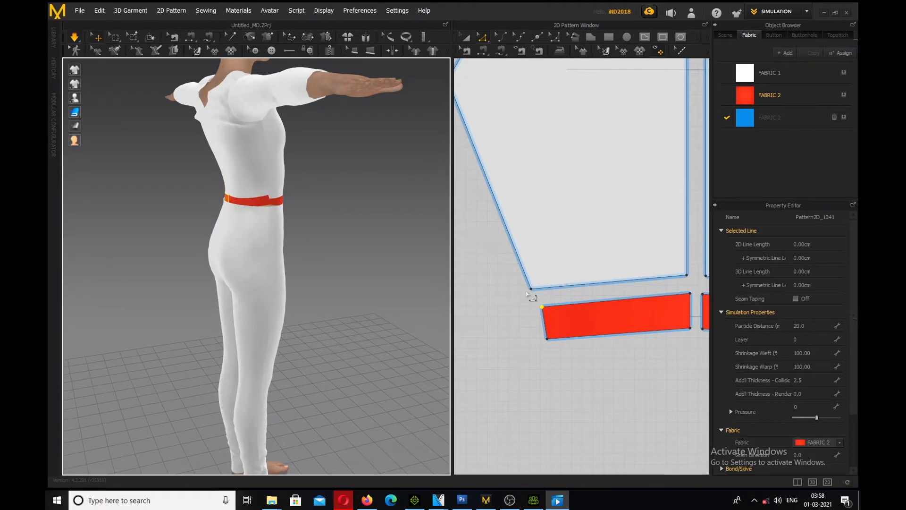
# - Move the upper outer corner of the right back waistband piece up and inward, and simulate the garment
pyautogui.scroll(-5, 547, 303)
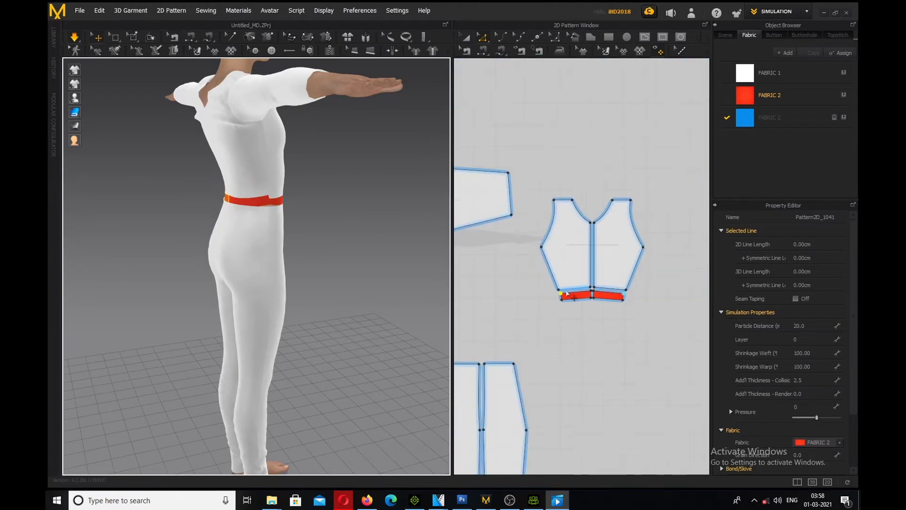
pyautogui.scroll(8, 635, 297)
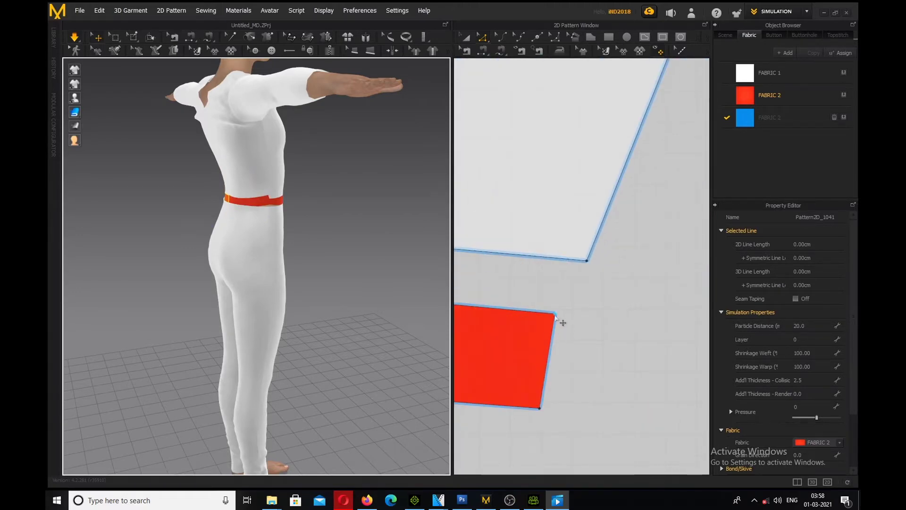
pyautogui.moveTo(559, 319); pyautogui.dragTo(547, 307)
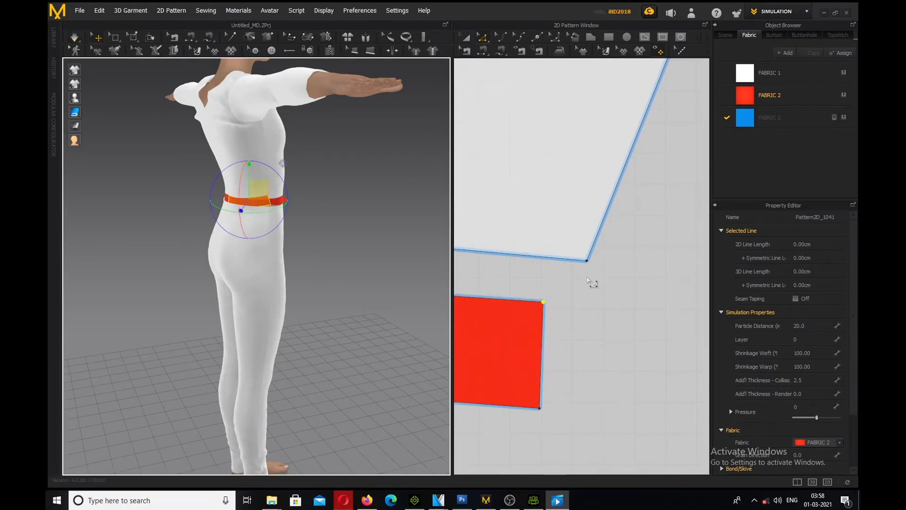
pyautogui.click(502, 277)
pyautogui.press('space')
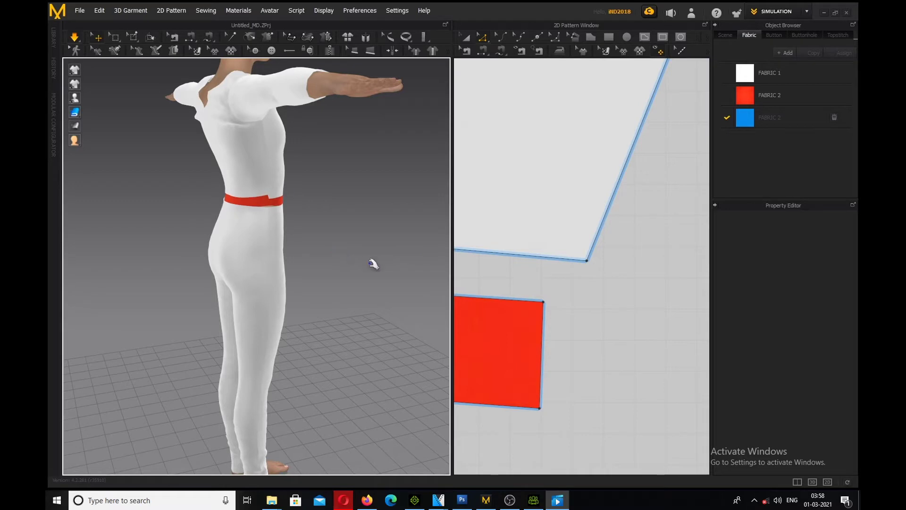
# - Adjust the upper outer corner of the right front waistband piece and raise its lower outer corner slightly
pyautogui.scroll(-8, 500, 292)
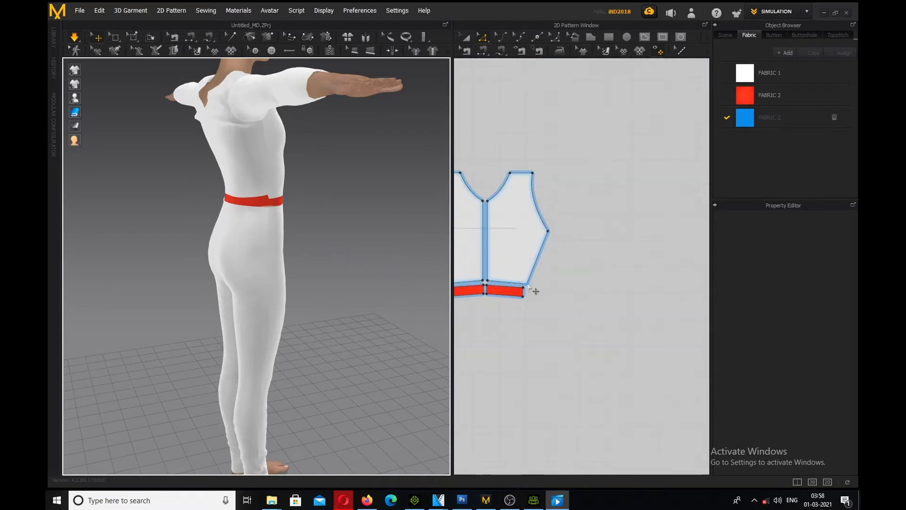
pyautogui.scroll(-2, 490, 297)
pyautogui.scroll(10, 503, 283)
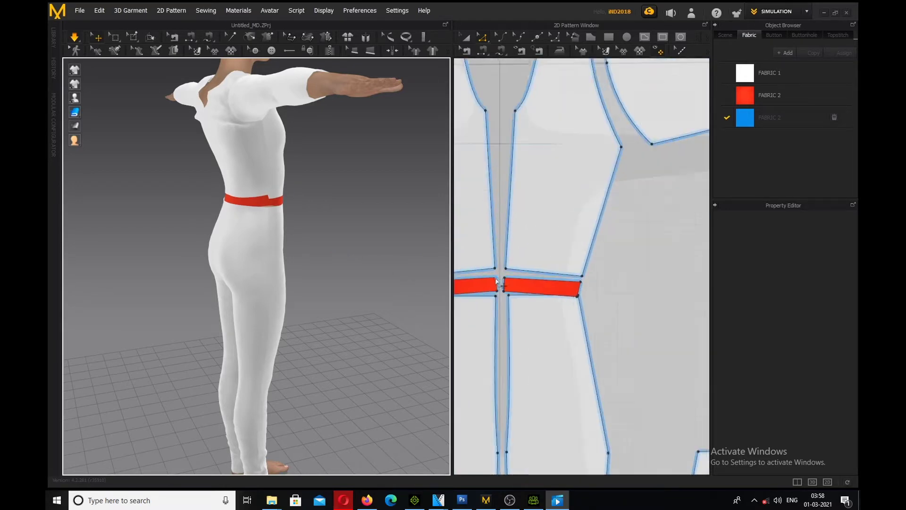
pyautogui.click(646, 292)
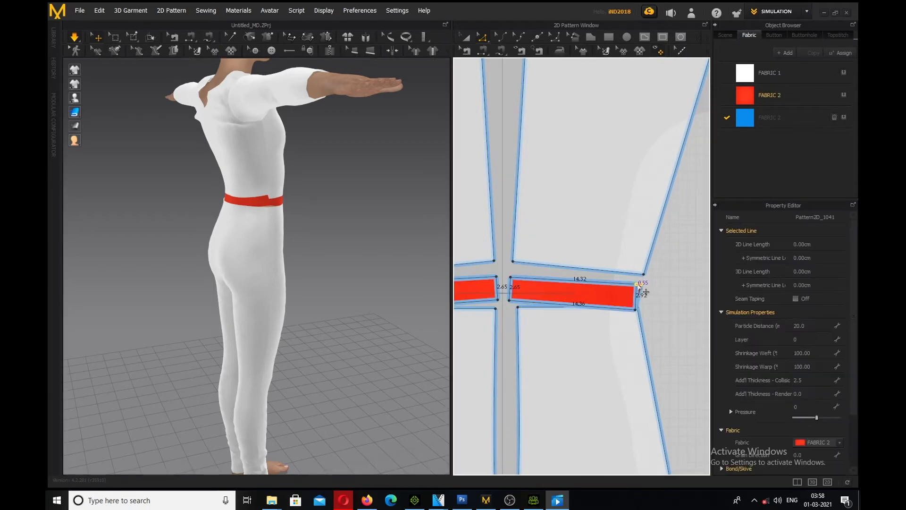
pyautogui.moveTo(637, 311); pyautogui.dragTo(638, 308)
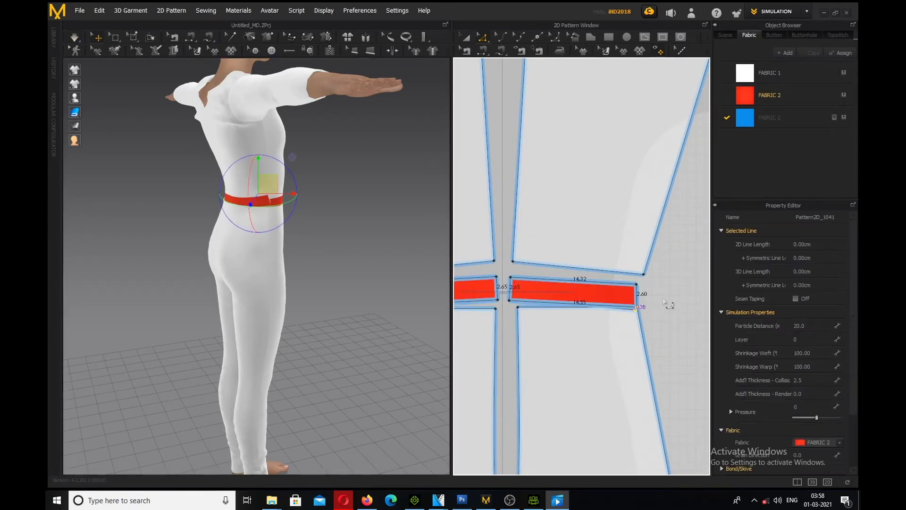
# - Shift the left front waistband piece's lower outer corner slightly inward and its upper outer corner up and outward, simulating the result
pyautogui.scroll(2, 582, 296)
pyautogui.scroll(-4, 536, 295)
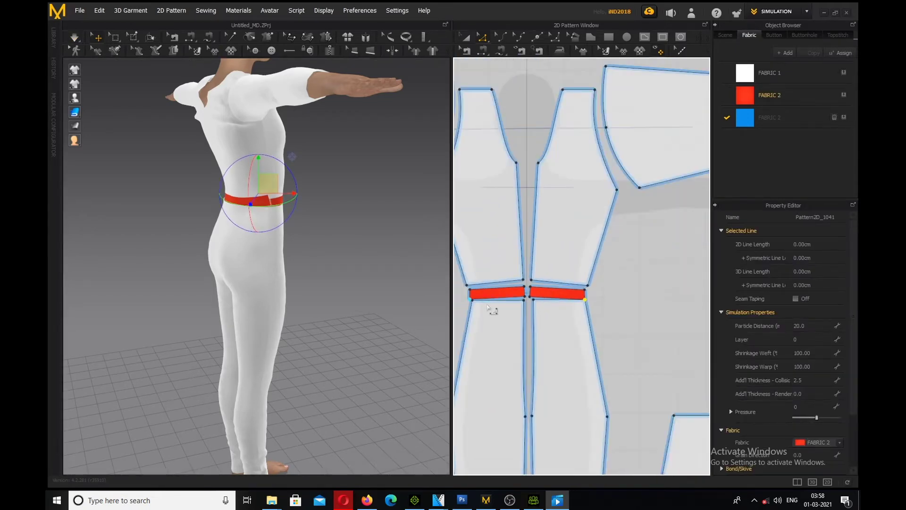
pyautogui.scroll(5, 466, 298)
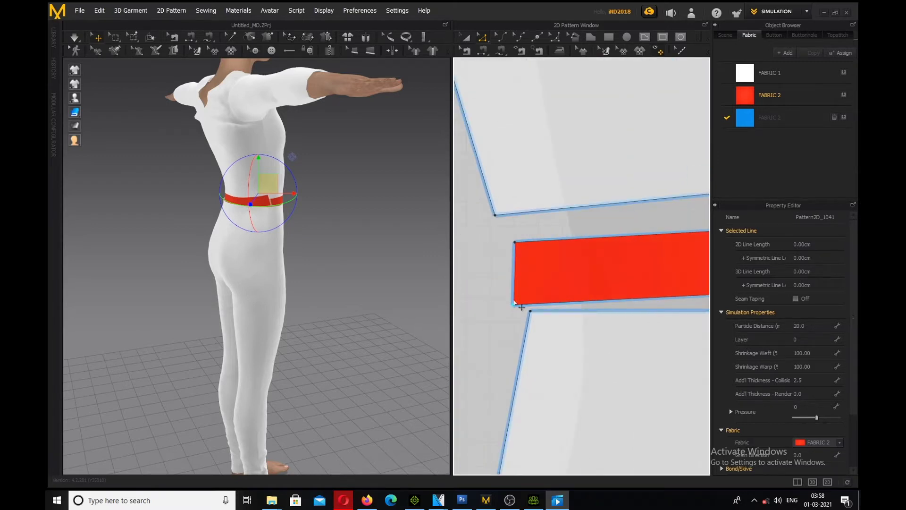
pyautogui.moveTo(514, 305); pyautogui.dragTo(518, 306)
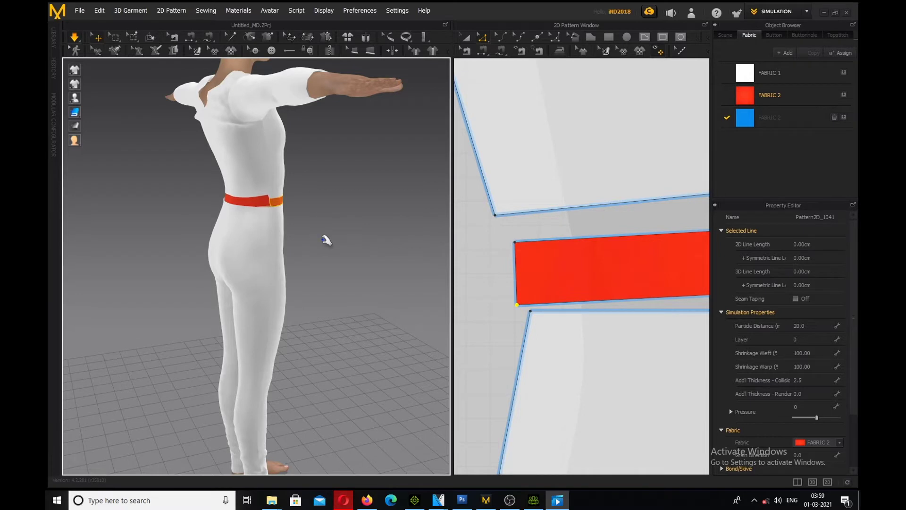
pyautogui.moveTo(515, 244); pyautogui.dragTo(511, 231)
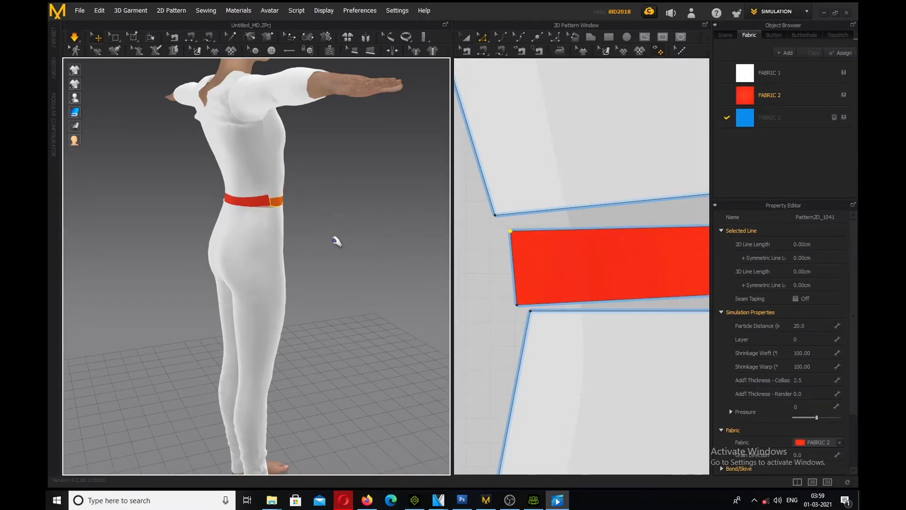
# - Pull the simulated waistband fabric into place around the side seams on both sides of the avatar
pyautogui.click(274, 212)
pyautogui.click(275, 221)
pyautogui.click(270, 206)
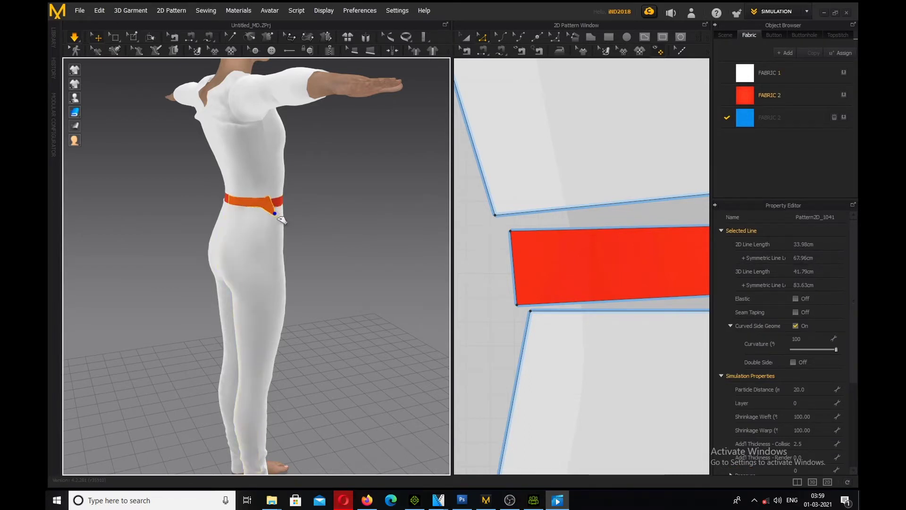
pyautogui.click(282, 210)
pyautogui.moveTo(282, 210); pyautogui.dragTo(425, 207, button='right')
pyautogui.click(321, 215)
pyautogui.click(311, 208)
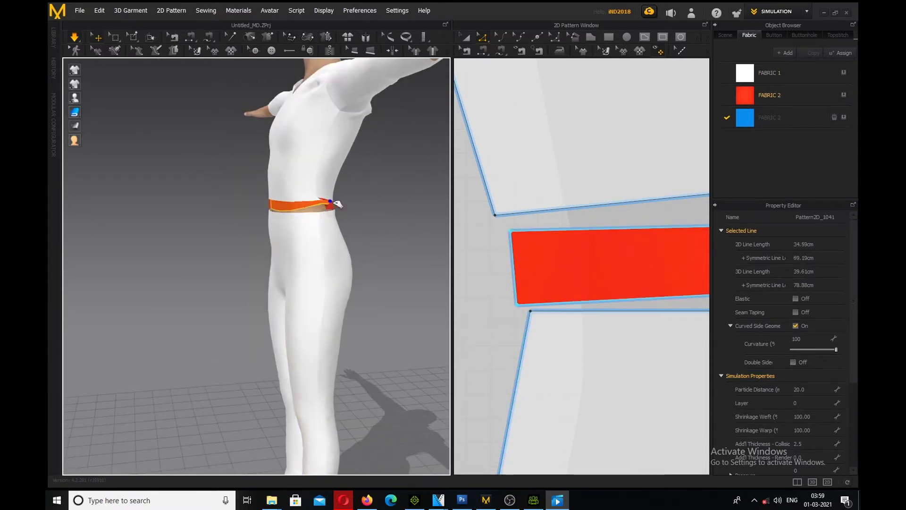
# - Tug the waistband down at the center front of the avatar and check how it sits
pyautogui.moveTo(279, 216); pyautogui.dragTo(352, 217, button='right')
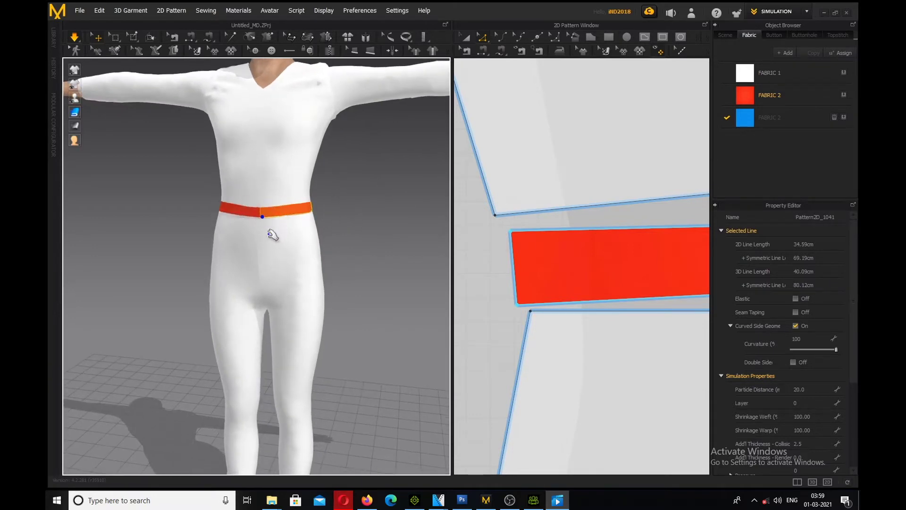
pyautogui.moveTo(272, 227); pyautogui.dragTo(272, 229)
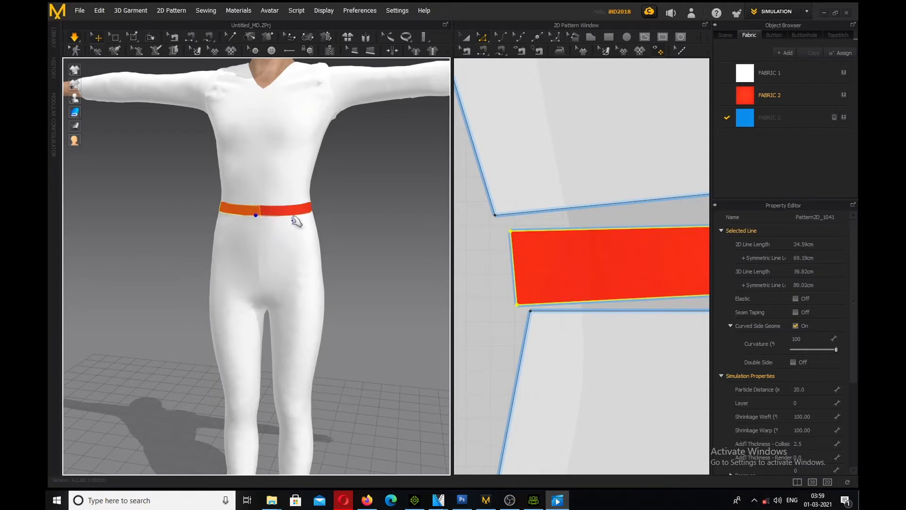
pyautogui.moveTo(336, 211); pyautogui.dragTo(463, 202, button='right')
pyautogui.moveTo(344, 212); pyautogui.dragTo(324, 222, button='right')
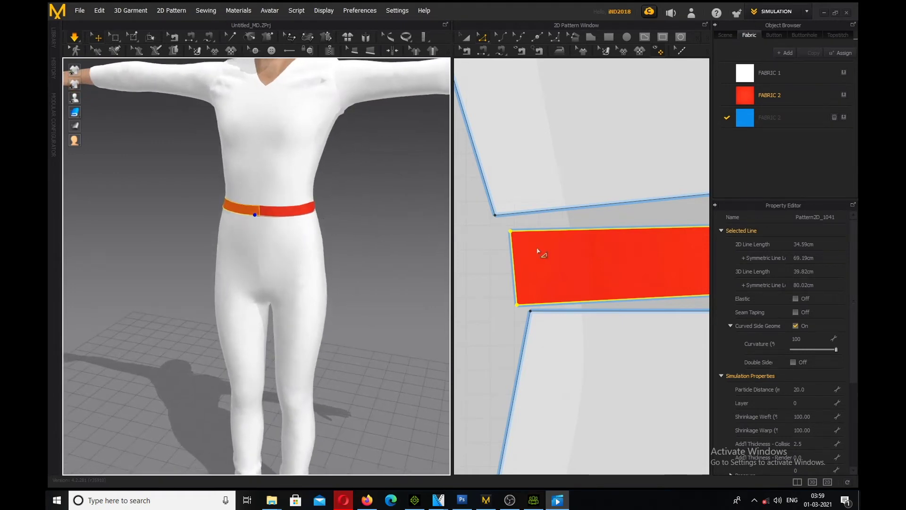
pyautogui.scroll(-10, 591, 267)
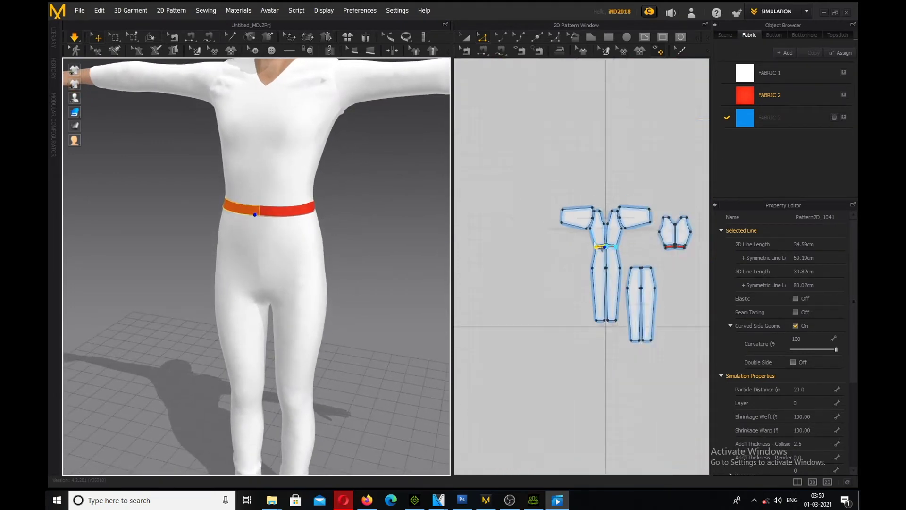
pyautogui.click(591, 37)
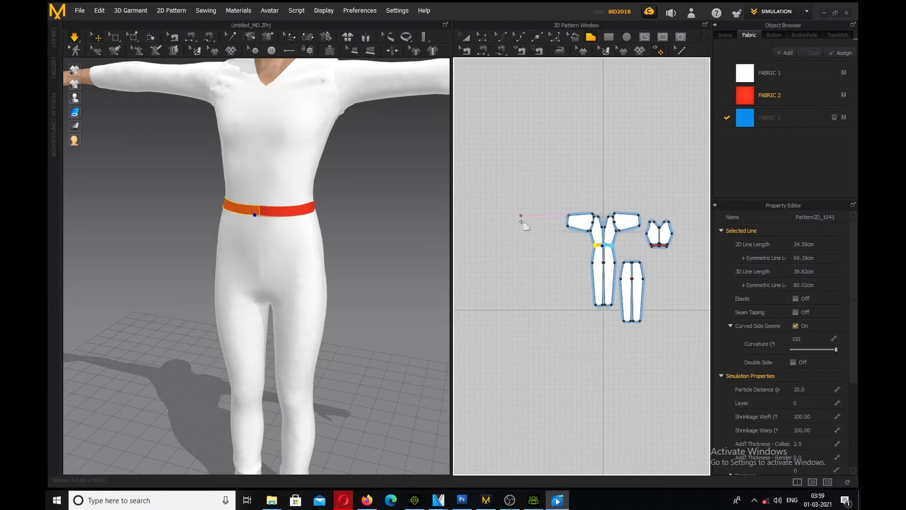
pyautogui.click(478, 254)
pyautogui.click(545, 254)
pyautogui.click(545, 263)
pyautogui.click(479, 262)
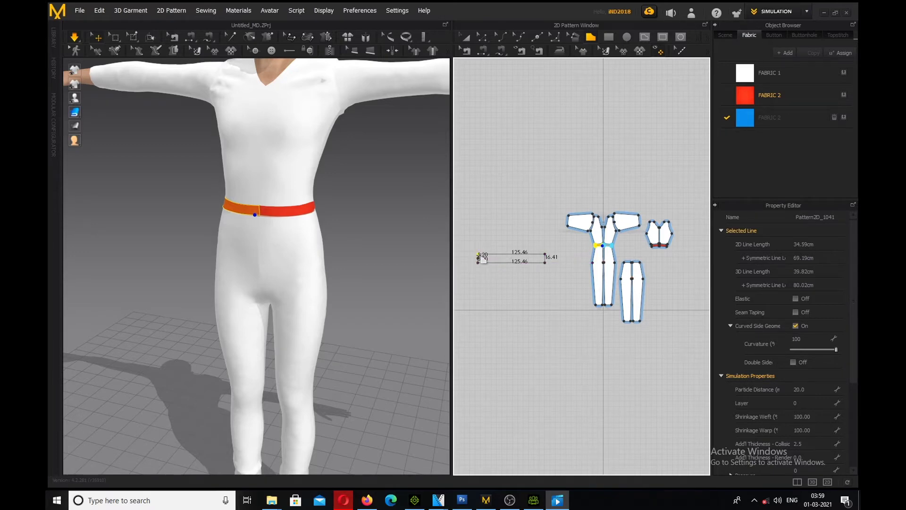
pyautogui.press('Escape')
# - Draw a closed four-sided strip pattern about 125.5 cm long, left of the bodysuit pieces
pyautogui.click(481, 261)
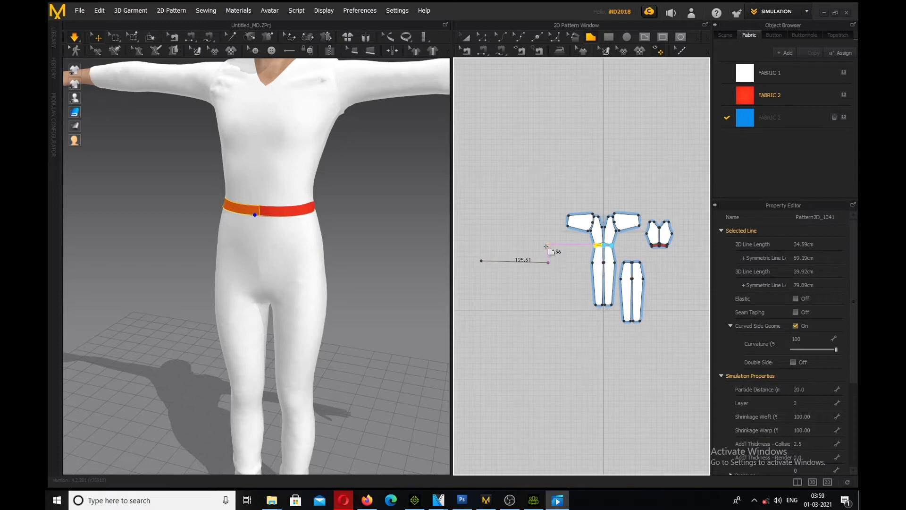
pyautogui.click(482, 254)
pyautogui.click(481, 261)
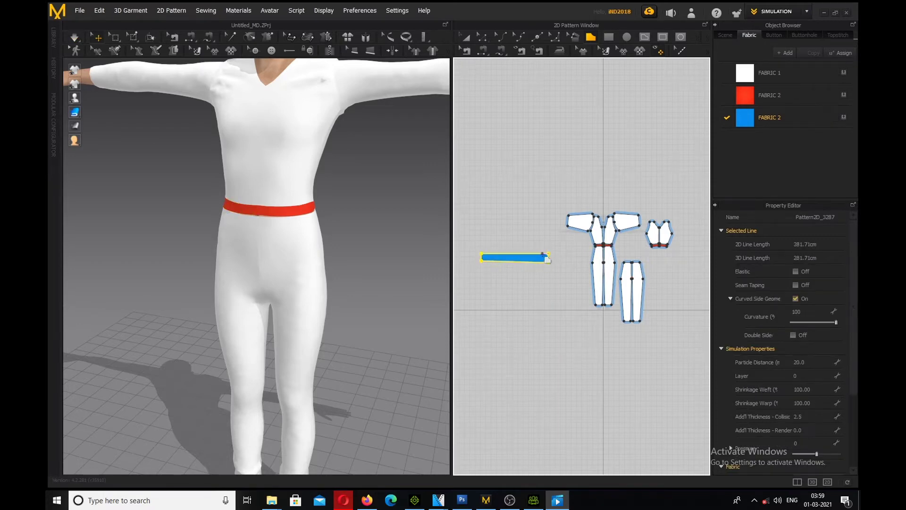
# - Square up the blue strip by moving its left-end corners inward, making the lower edge about 98 cm long
pyautogui.scroll(-2, 482, 267)
pyautogui.scroll(5, 479, 265)
pyautogui.scroll(-1, 492, 260)
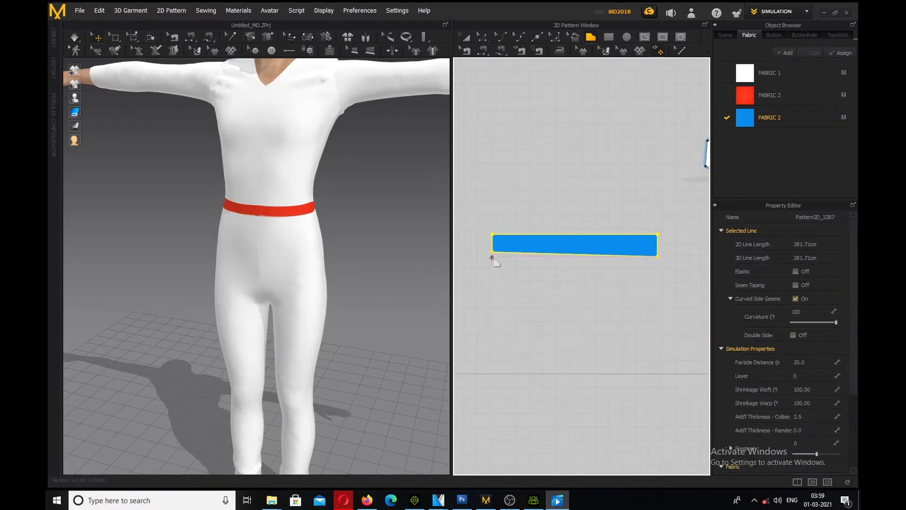
pyautogui.click(483, 37)
pyautogui.click(493, 255)
pyautogui.moveTo(493, 256); pyautogui.dragTo(543, 244)
pyautogui.click(588, 259)
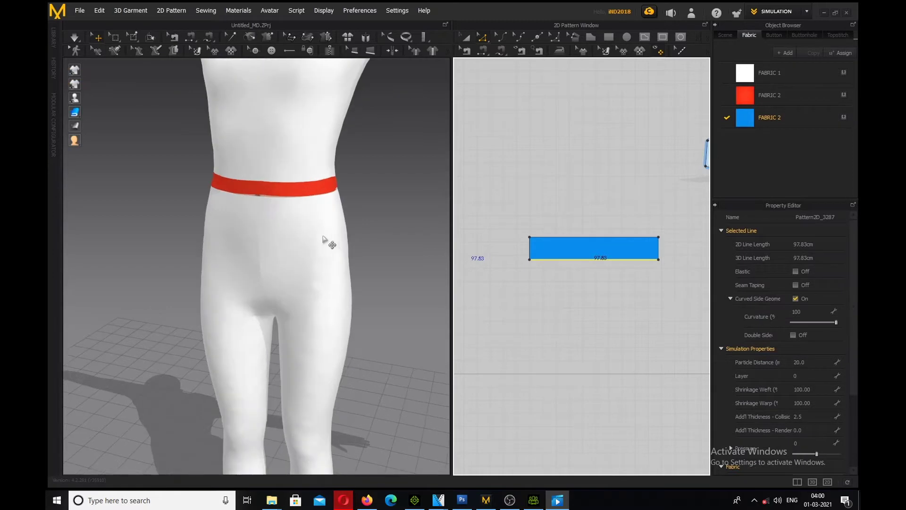
# - Move the blue strip in the 3D view to waist height and place it behind the avatar's back
pyautogui.scroll(-5, 332, 236)
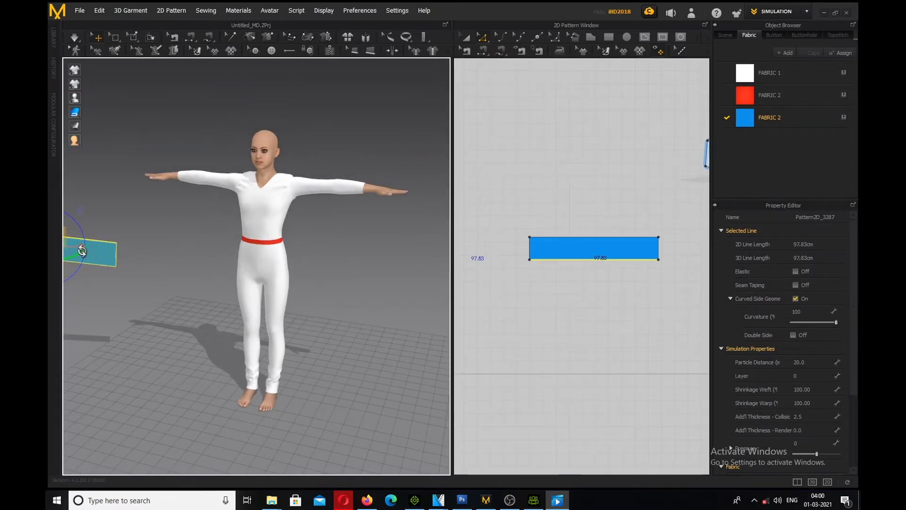
pyautogui.moveTo(79, 247); pyautogui.dragTo(286, 245)
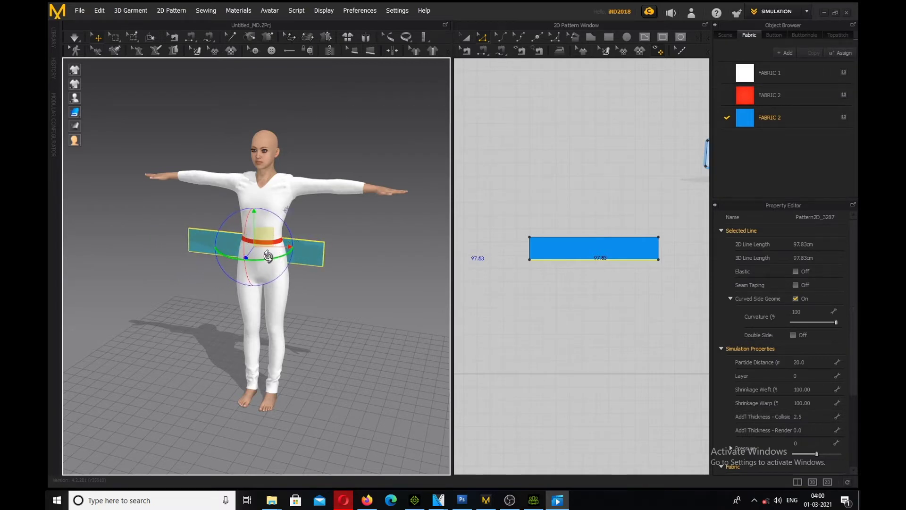
pyautogui.moveTo(256, 247); pyautogui.dragTo(391, 242, button='right')
pyautogui.moveTo(273, 246); pyautogui.dragTo(228, 210)
pyautogui.moveTo(169, 257); pyautogui.dragTo(350, 274, button='right')
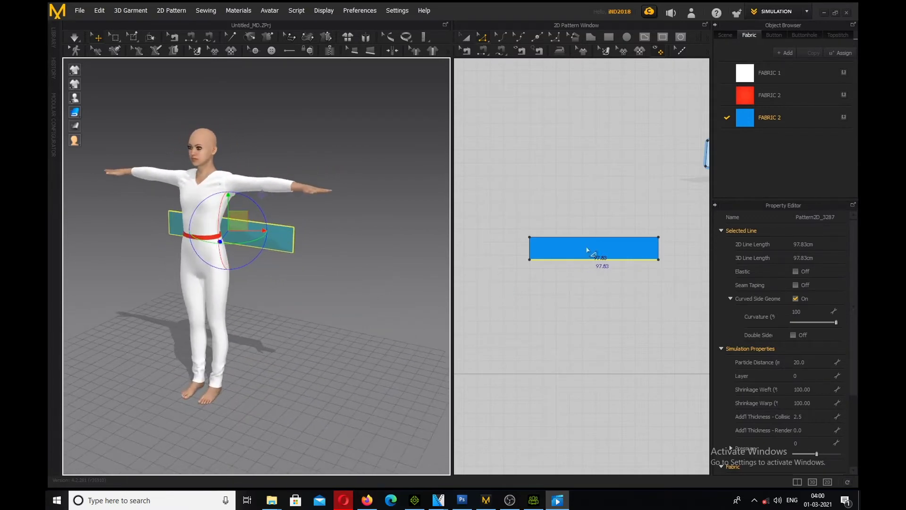
# - Scale the whole blue strip down to an outline length of about 136 cm and check its size around the avatar
pyautogui.moveTo(505, 203); pyautogui.dragTo(725, 315)
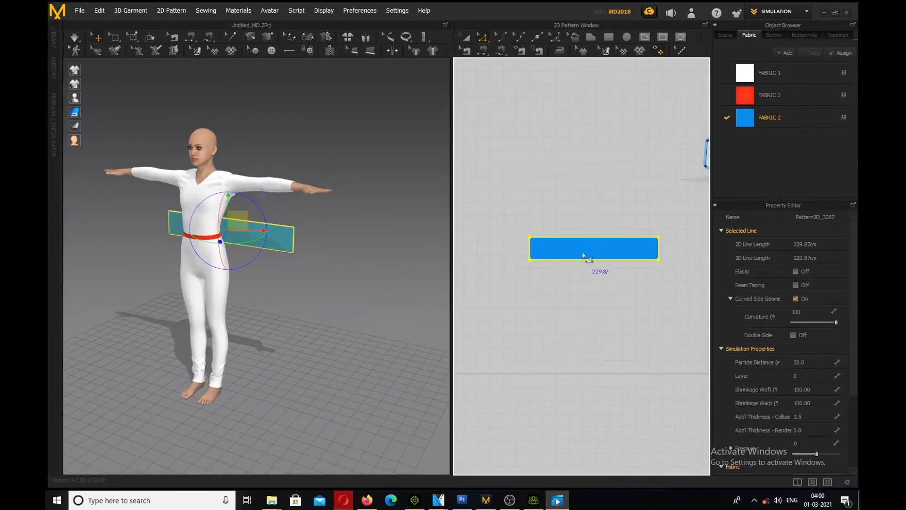
pyautogui.press('a')
pyautogui.moveTo(624, 248); pyautogui.dragTo(570, 259)
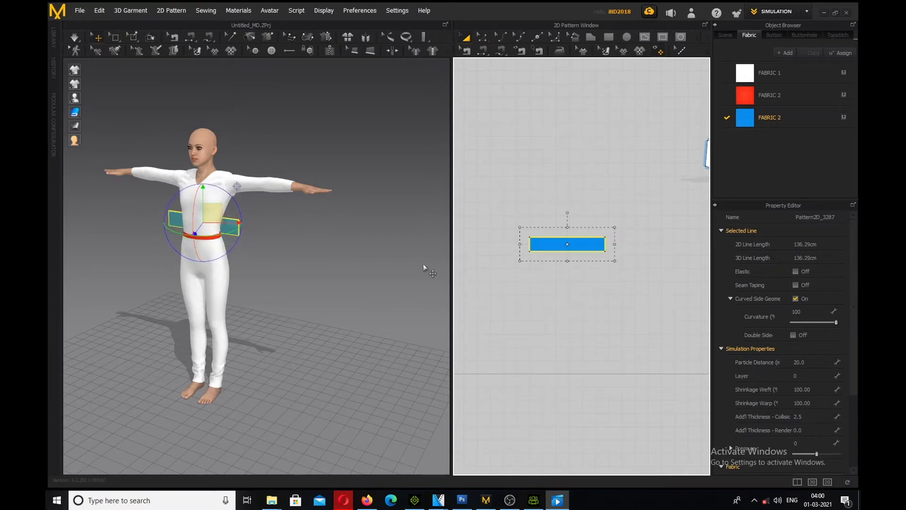
pyautogui.moveTo(290, 247); pyautogui.dragTo(522, 235, button='right')
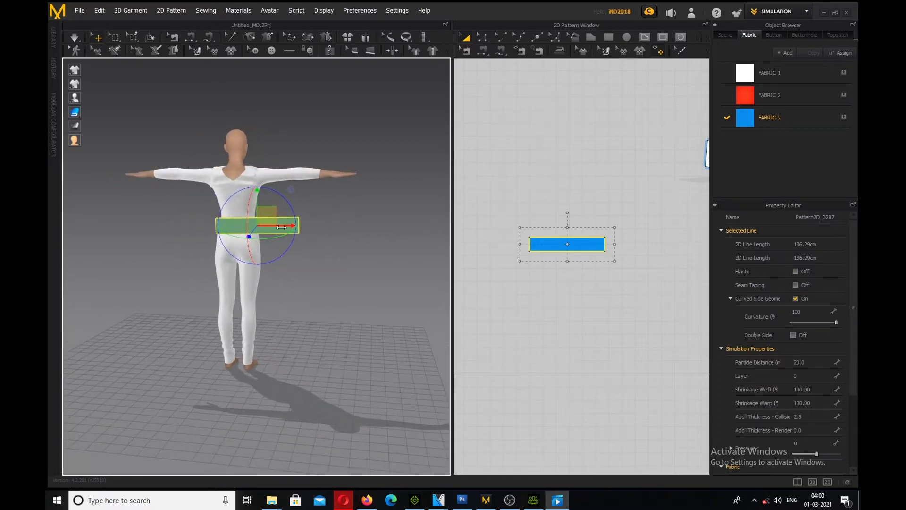
pyautogui.moveTo(297, 251); pyautogui.dragTo(571, 250, button='right')
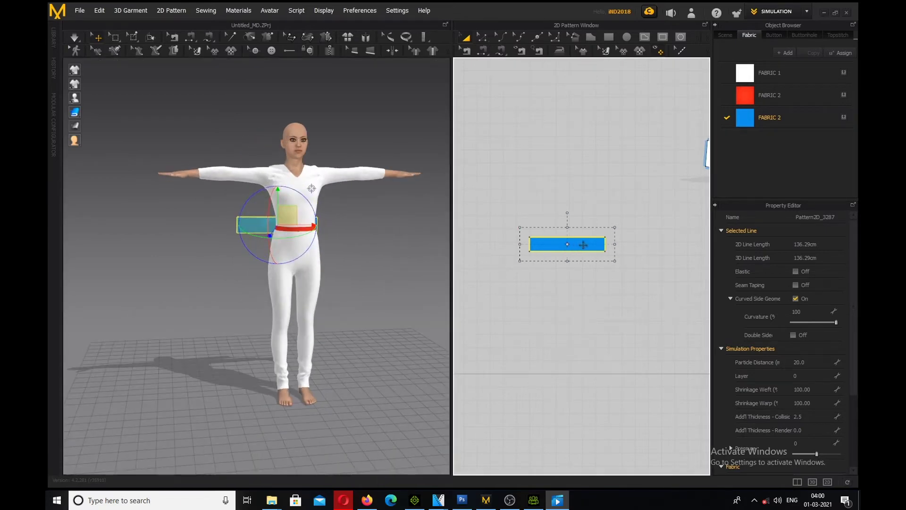
# - Duplicate the blue strip beside the original and position the copy in front of the avatar's waist
pyautogui.moveTo(579, 243); pyautogui.dragTo(648, 243)
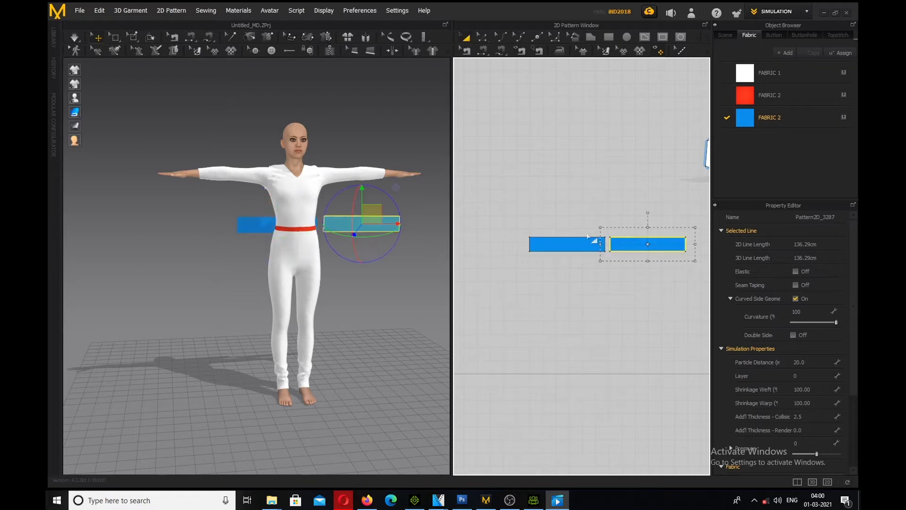
pyautogui.moveTo(421, 227); pyautogui.dragTo(375, 235, button='right')
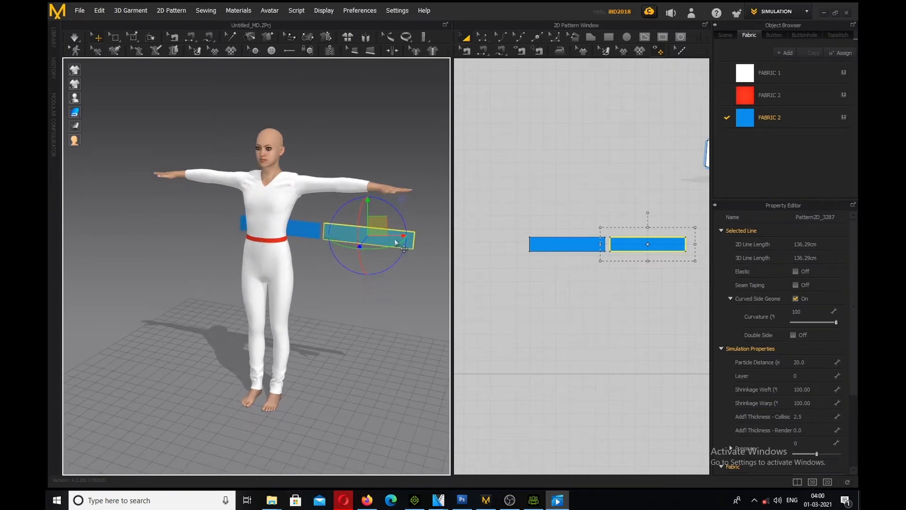
pyautogui.moveTo(369, 240); pyautogui.dragTo(291, 244, button='right')
pyautogui.moveTo(261, 247); pyautogui.dragTo(163, 248)
pyautogui.moveTo(162, 247); pyautogui.dragTo(259, 253, button='right')
pyautogui.scroll(3, 300, 245)
pyautogui.moveTo(259, 253); pyautogui.dragTo(146, 250)
pyautogui.moveTo(165, 265); pyautogui.dragTo(409, 285, button='right')
pyautogui.click(384, 285)
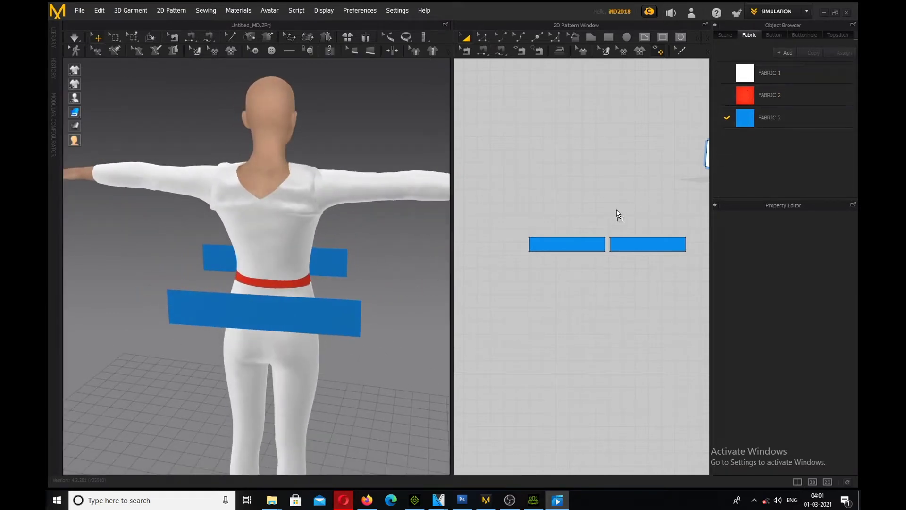
# - Apply the white FABRIC 1 to both strips
pyautogui.click(606, 244)
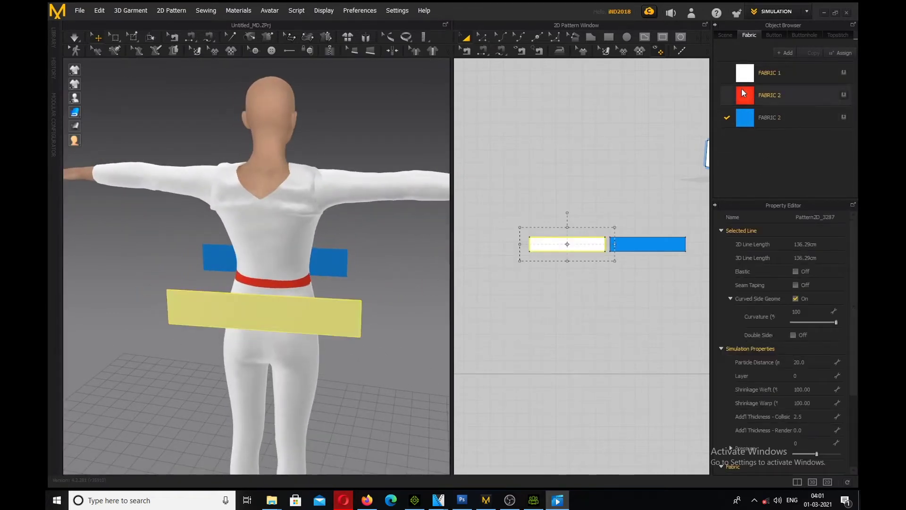
pyautogui.click(645, 244)
pyautogui.moveTo(395, 221); pyautogui.dragTo(399, 200, button='right')
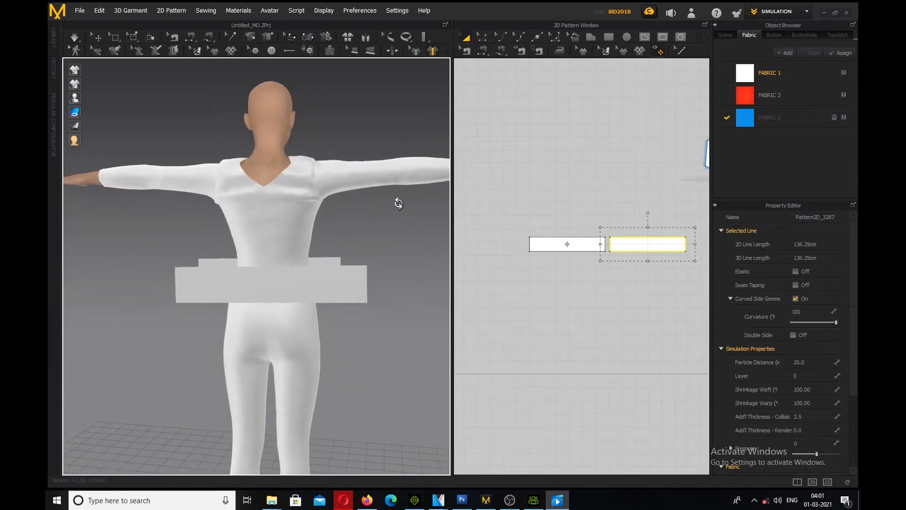
pyautogui.click(278, 278)
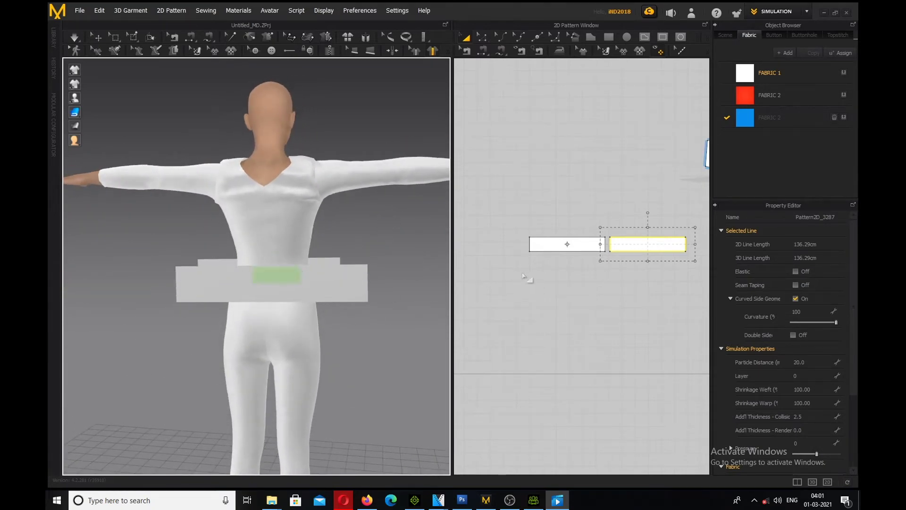
pyautogui.click(558, 245)
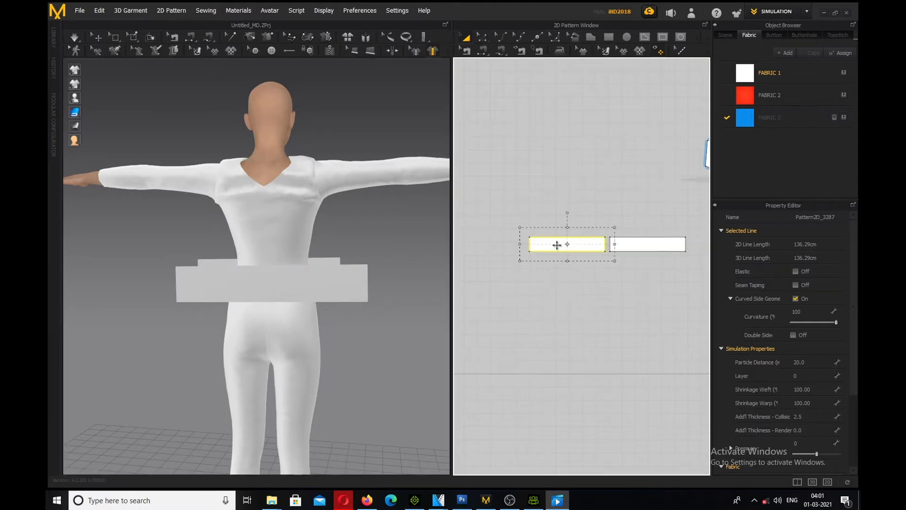
pyautogui.click(628, 245)
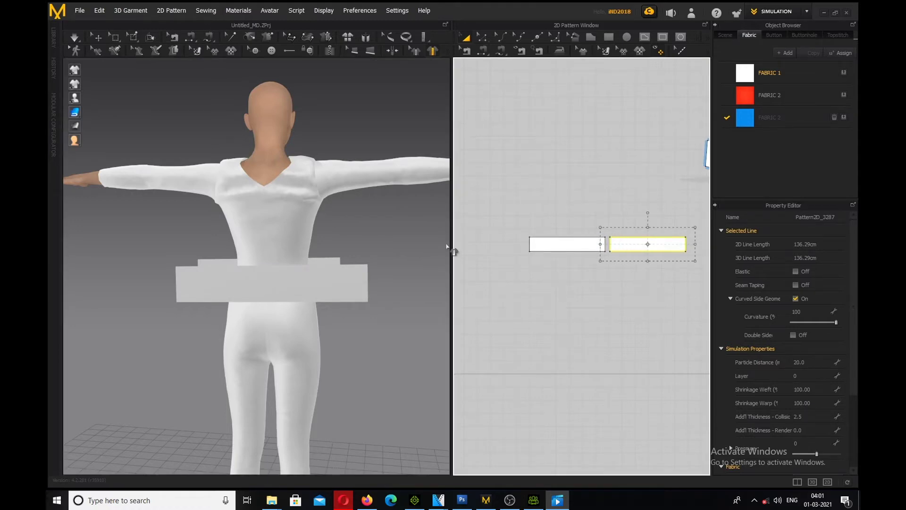
pyautogui.moveTo(619, 168); pyautogui.dragTo(669, 285)
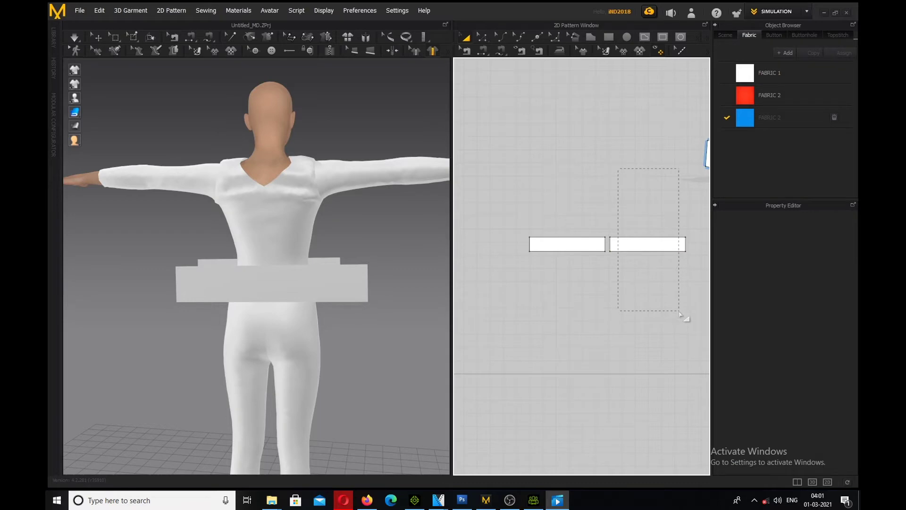
# - Try the blue fabric on the left strip pattern and return it to the white FABRIC 1
pyautogui.click(555, 244)
pyautogui.moveTo(314, 296); pyautogui.dragTo(341, 326, button='right')
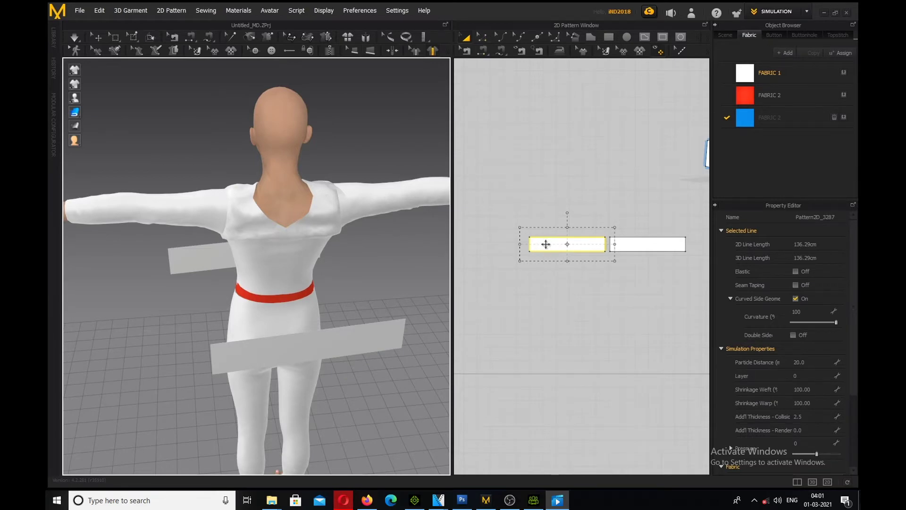
pyautogui.moveTo(751, 121); pyautogui.dragTo(558, 245)
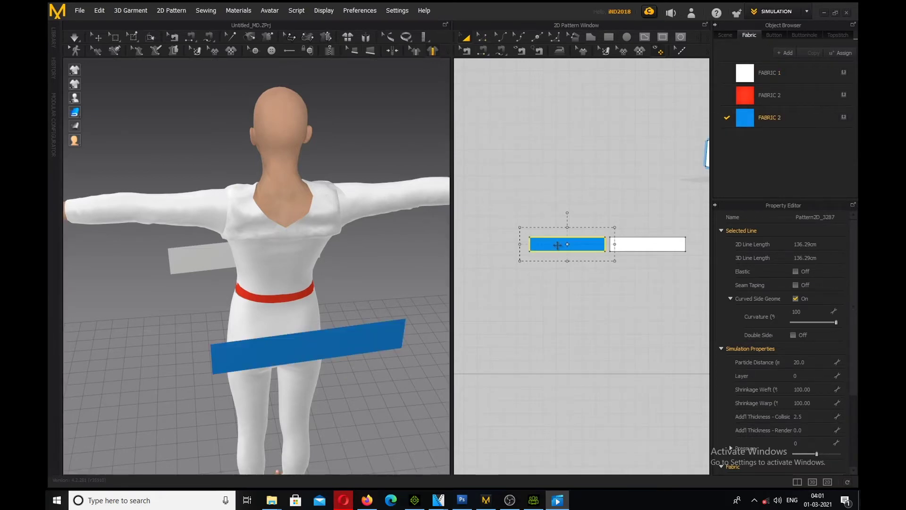
pyautogui.moveTo(745, 73); pyautogui.dragTo(569, 251)
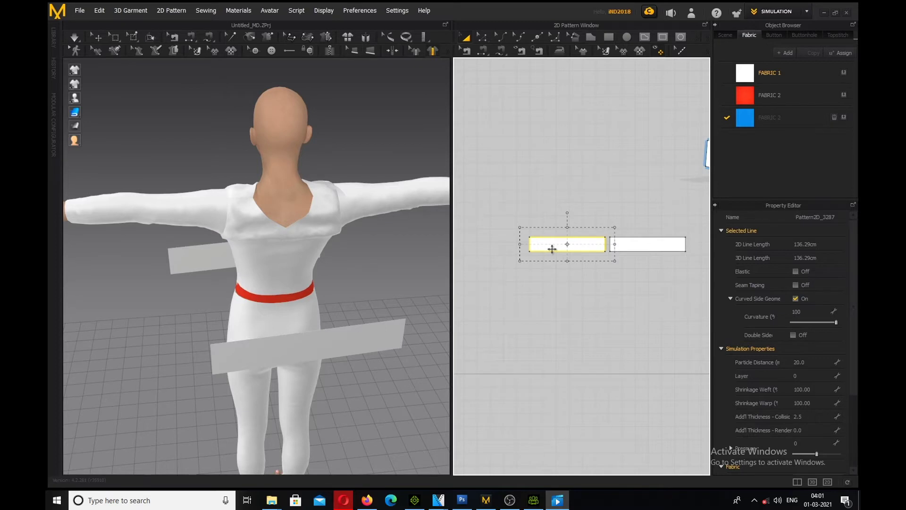
pyautogui.moveTo(390, 275); pyautogui.dragTo(370, 279, button='right')
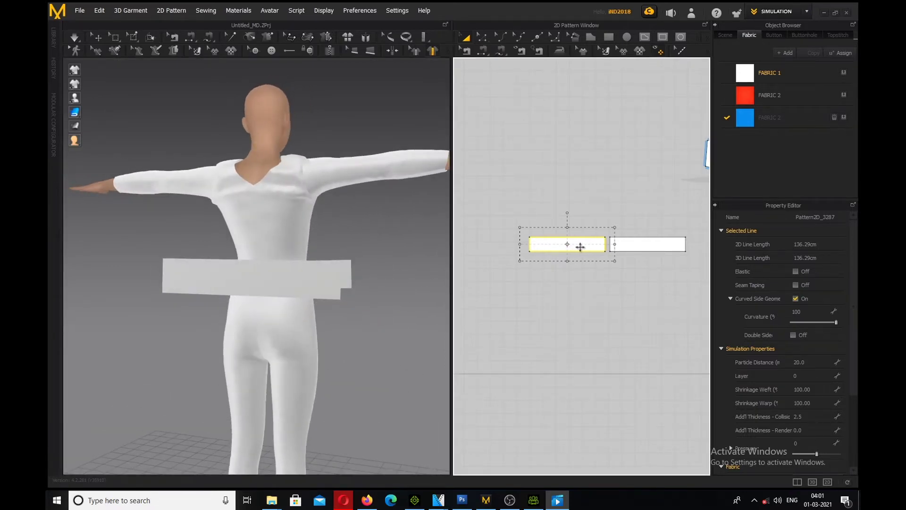
pyautogui.moveTo(348, 290)
pyautogui.mouseDown(button='right')
pyautogui.moveTo(441, 290)
pyautogui.moveTo(506, 304)
pyautogui.moveTo(526, 302)
pyautogui.moveTo(431, 283)
pyautogui.moveTo(581, 288)
pyautogui.moveTo(340, 279)
pyautogui.mouseUp(button='right')
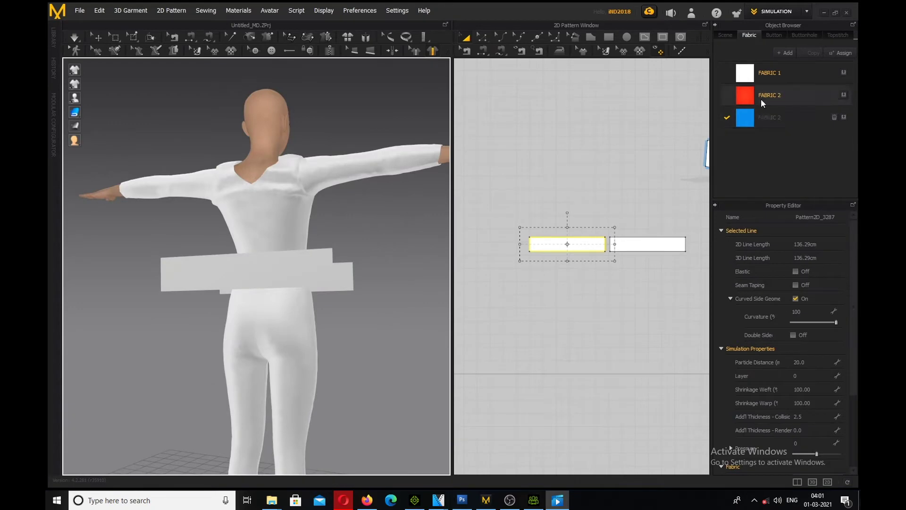
# - Apply the blue fabric to both strips and view them from the front of the avatar
pyautogui.click(561, 245)
pyautogui.moveTo(415, 263); pyautogui.dragTo(397, 275, button='right')
pyautogui.click(352, 253)
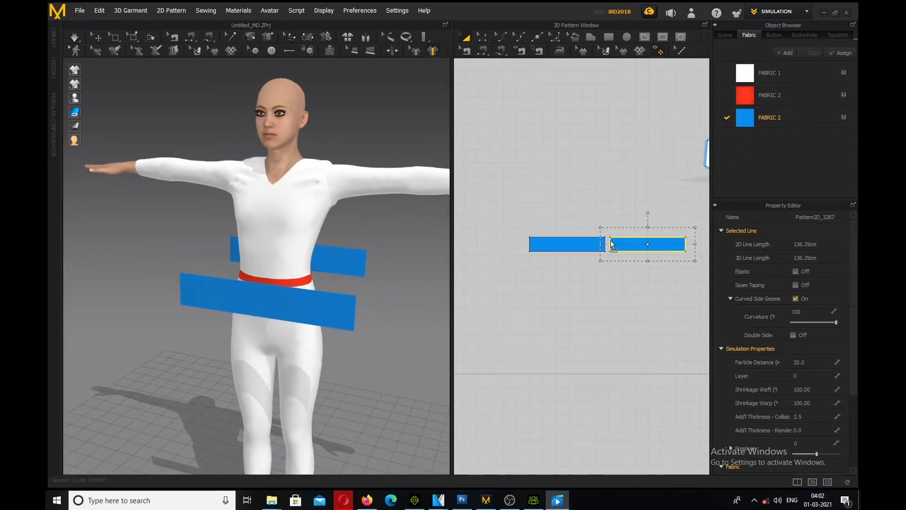
# - Change both blue strips to the white FABRIC 1
pyautogui.click(580, 245)
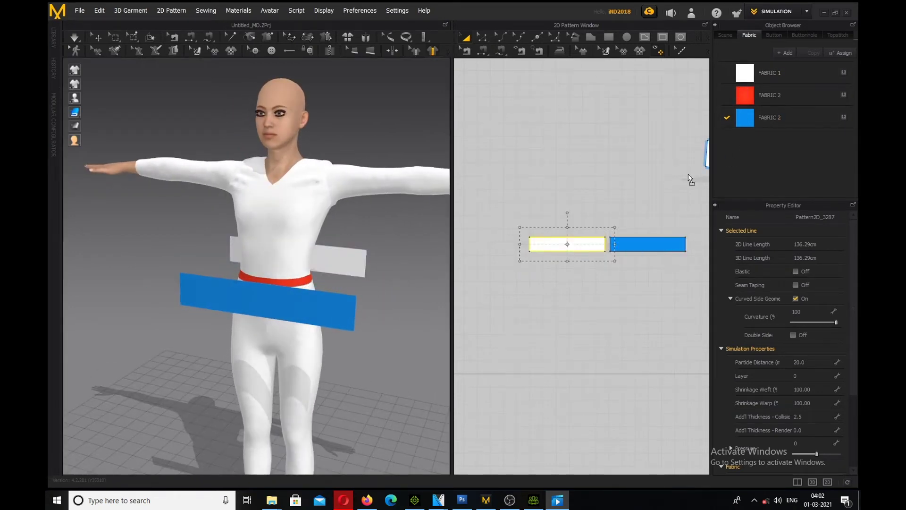
pyautogui.click(640, 255)
pyautogui.moveTo(362, 281); pyautogui.dragTo(280, 287, button='right')
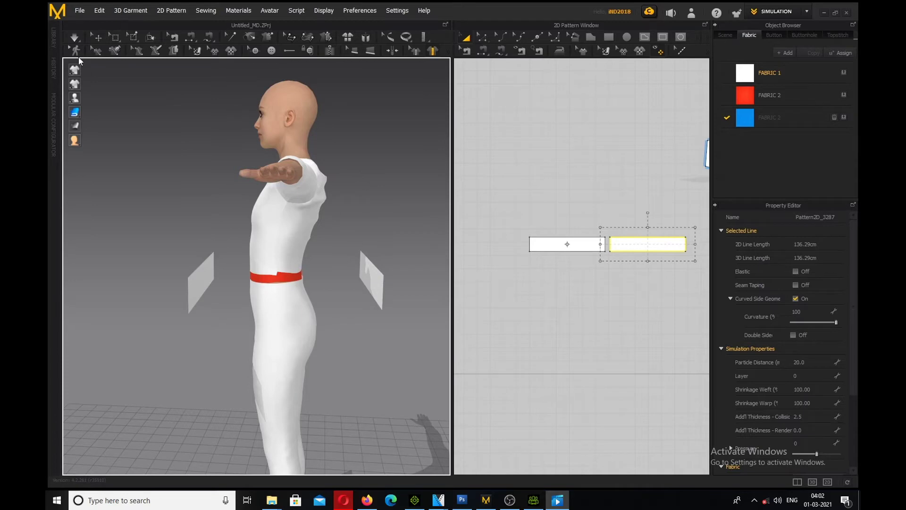
# - Select the rear strip in the 3D view and move it closer to the avatar's back
pyautogui.click(96, 38)
pyautogui.click(368, 277)
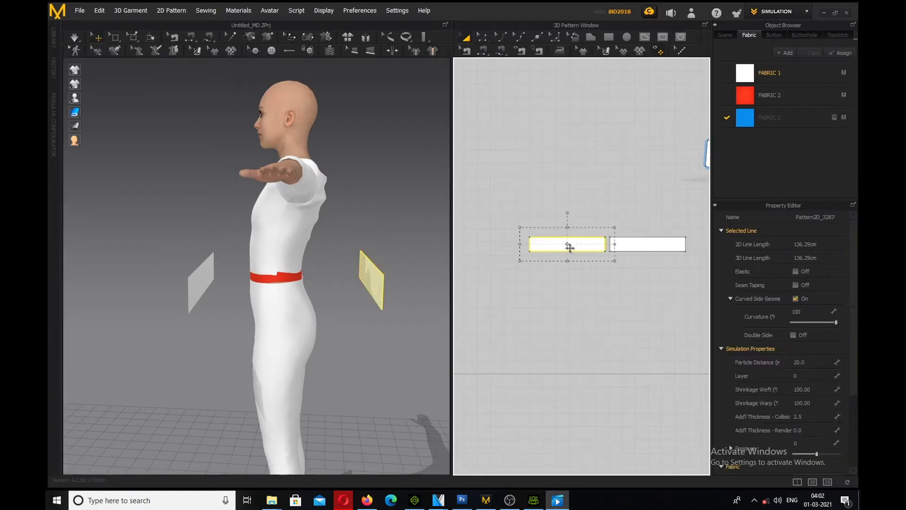
pyautogui.moveTo(446, 280); pyautogui.dragTo(409, 292, button='right')
pyautogui.moveTo(392, 281); pyautogui.dragTo(338, 283)
pyautogui.moveTo(337, 284); pyautogui.dragTo(471, 273, button='right')
# - Reduce the height of the right strip pattern by lowering its upper edge
pyautogui.click(623, 245)
pyautogui.moveTo(427, 302); pyautogui.dragTo(232, 252, button='right')
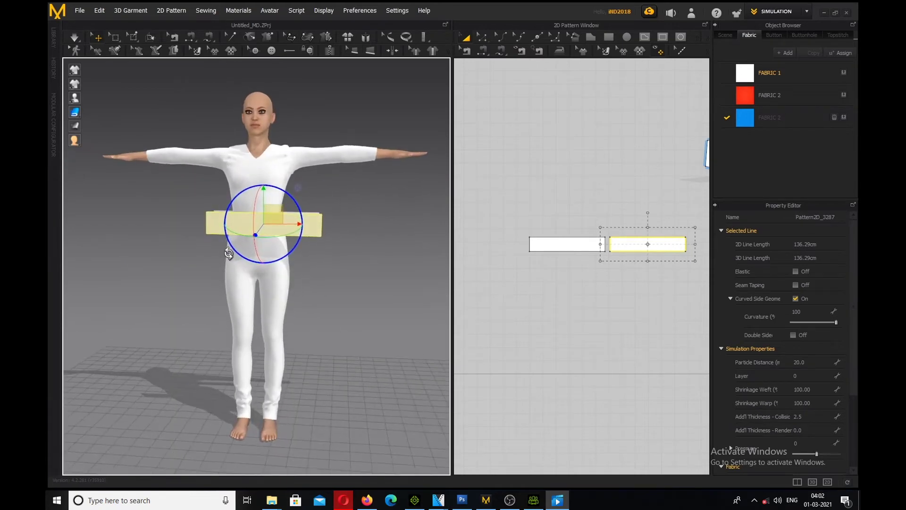
pyautogui.click(647, 230)
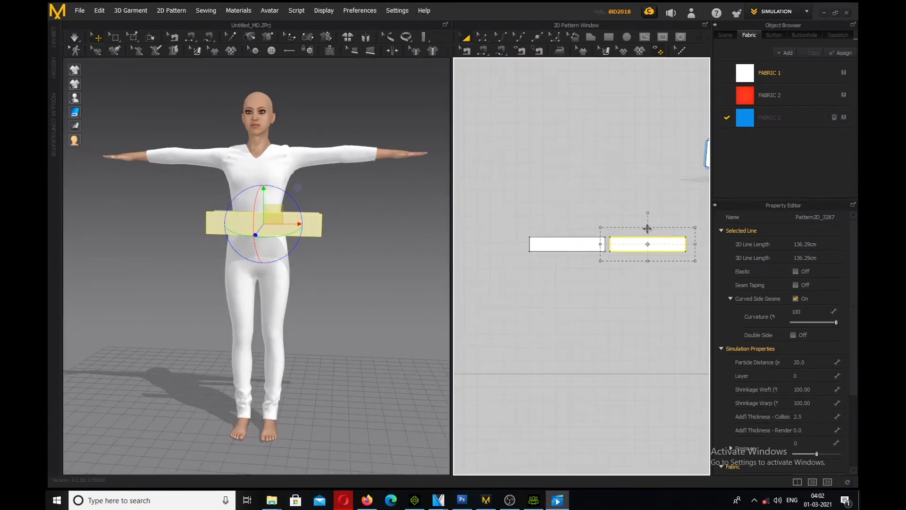
pyautogui.click(565, 243)
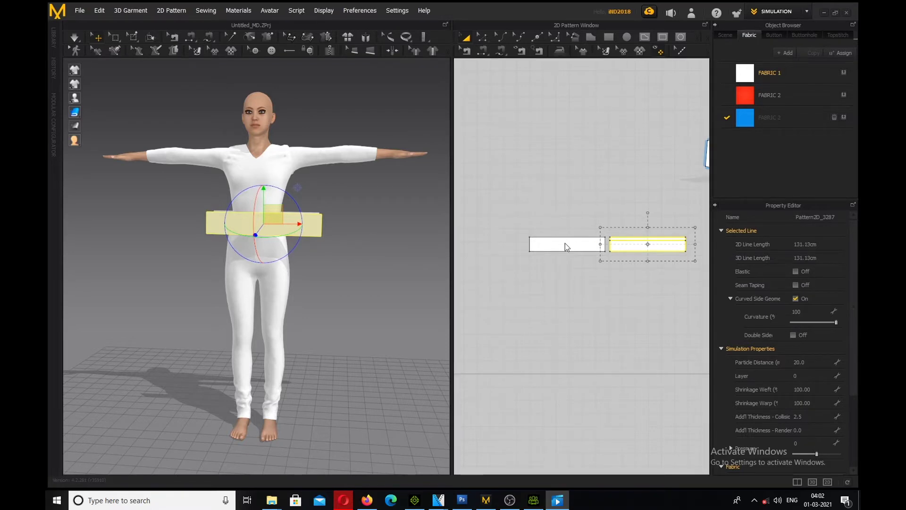
# - Lower the left strip pattern's upper edge to match the right strip and shorten it from its right end
pyautogui.click(566, 242)
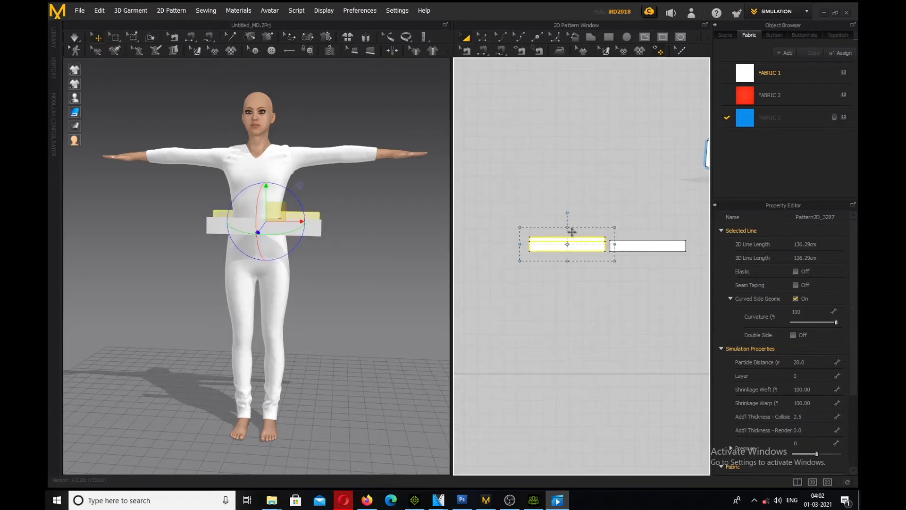
pyautogui.moveTo(572, 232); pyautogui.dragTo(638, 237)
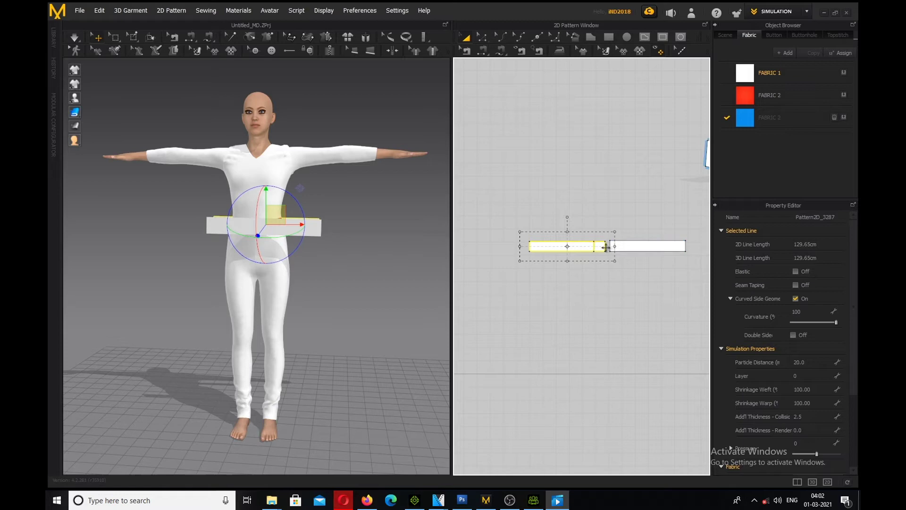
pyautogui.click(639, 246)
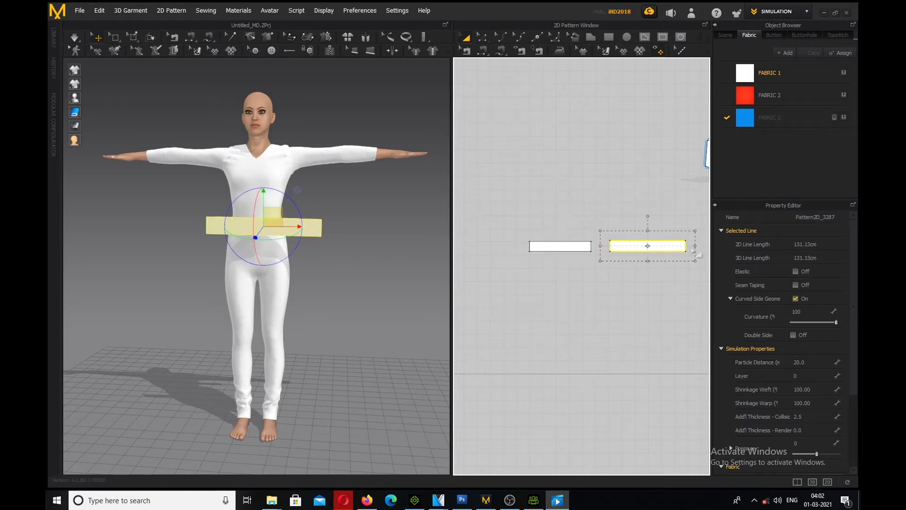
# - Shorten the right strip pattern from its right end to a line length of about 104.6 cm
pyautogui.moveTo(678, 246); pyautogui.dragTo(647, 245)
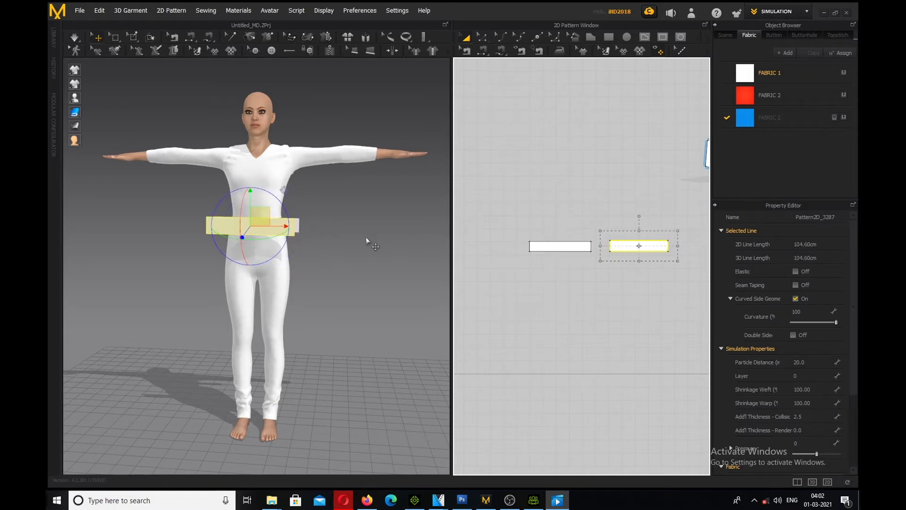
pyautogui.moveTo(333, 252); pyautogui.dragTo(292, 241, button='right')
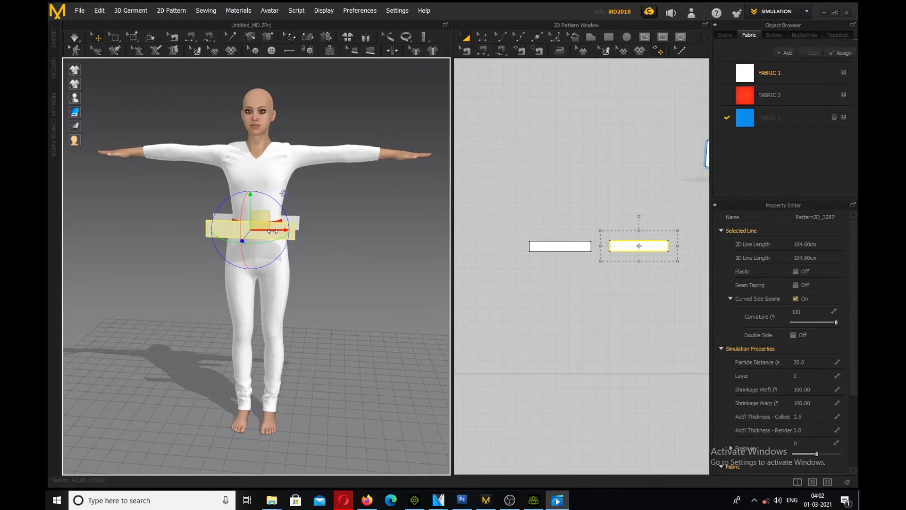
pyautogui.moveTo(358, 241); pyautogui.dragTo(647, 237, button='right')
pyautogui.moveTo(340, 253); pyautogui.dragTo(368, 183, button='right')
pyautogui.click(369, 184)
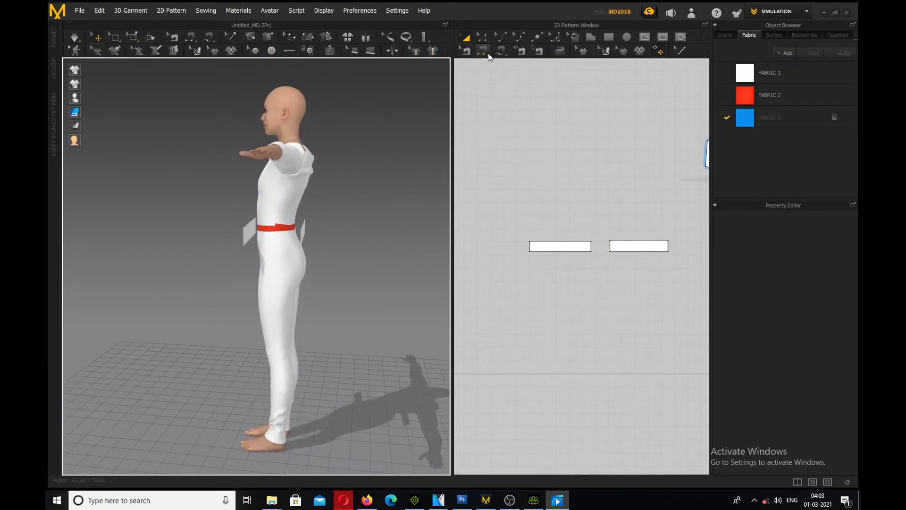
# - Sew the right end of the left strip pattern to the right end of the right strip pattern
pyautogui.click(502, 51)
pyautogui.moveTo(321, 184); pyautogui.dragTo(348, 182, button='right')
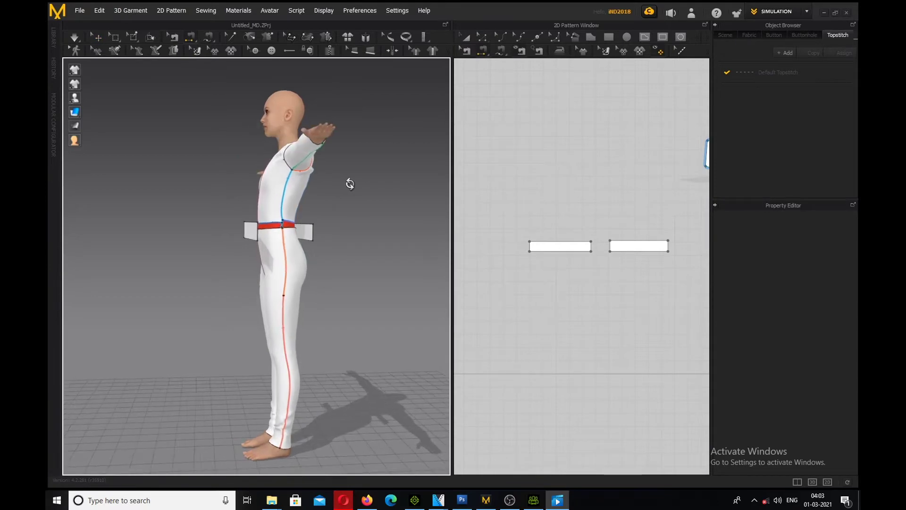
pyautogui.click(314, 234)
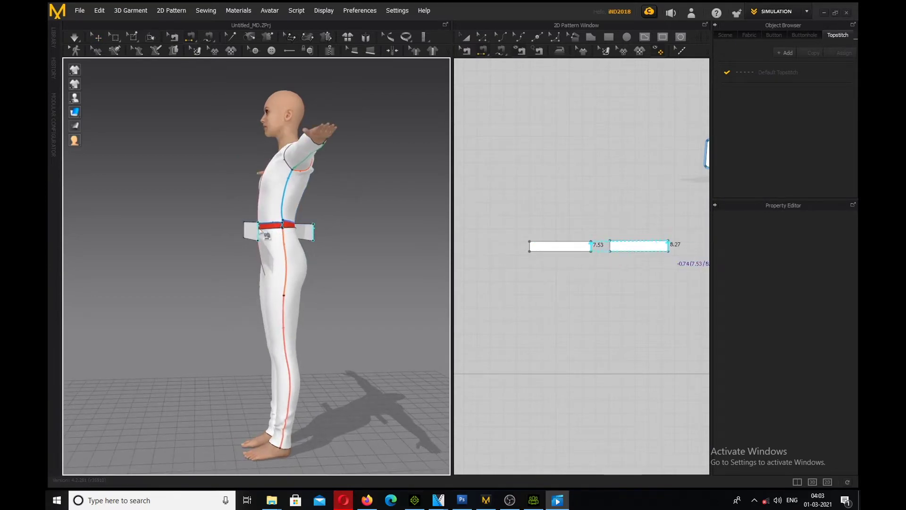
pyautogui.click(263, 232)
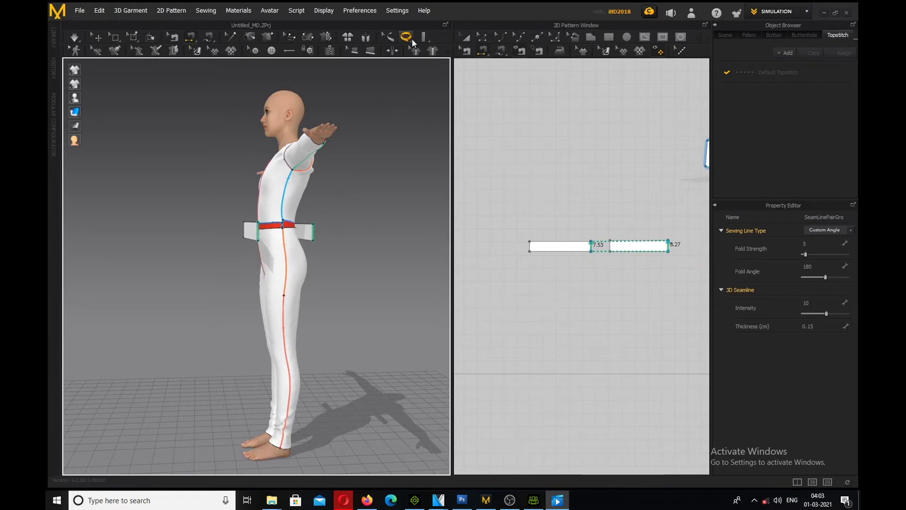
# - Sew the left ends of both strip patterns together on the avatar's other side
pyautogui.click(433, 51)
pyautogui.moveTo(344, 130); pyautogui.dragTo(510, 171, button='right')
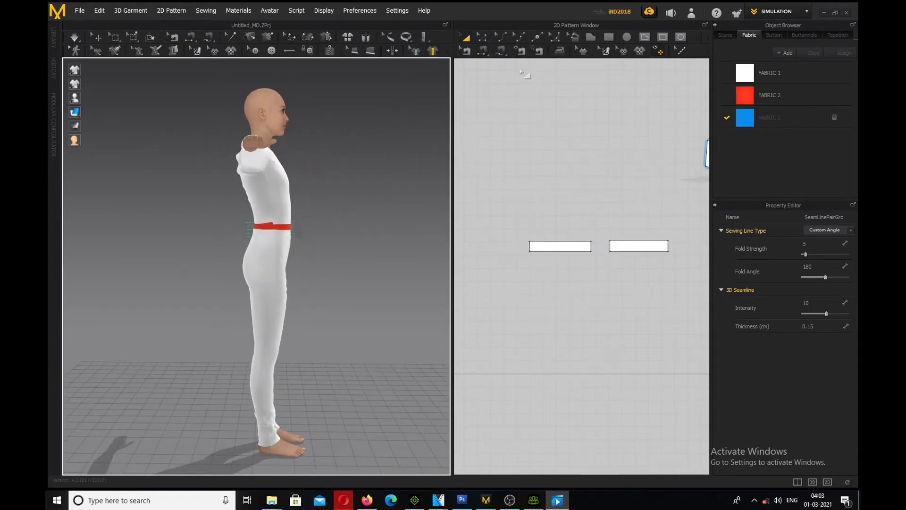
pyautogui.click(482, 50)
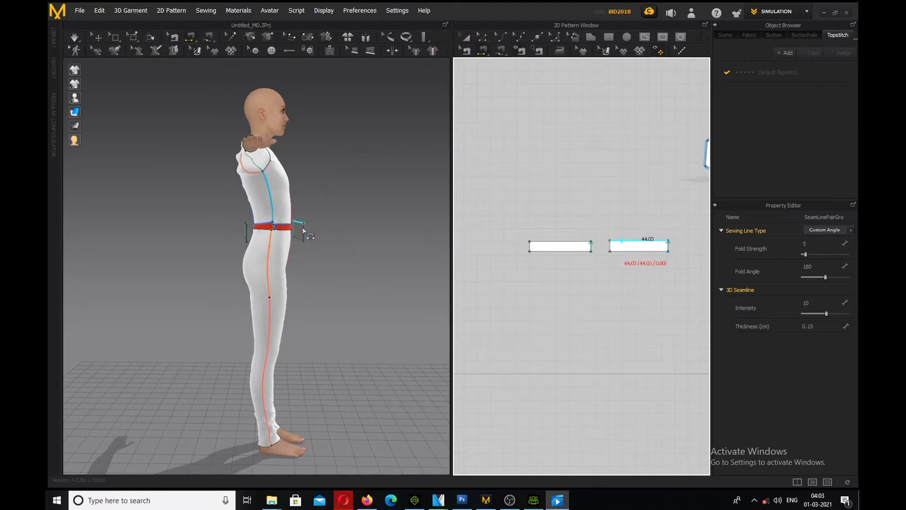
pyautogui.click(304, 231)
pyautogui.moveTo(249, 236); pyautogui.dragTo(289, 233, button='right')
pyautogui.click(289, 232)
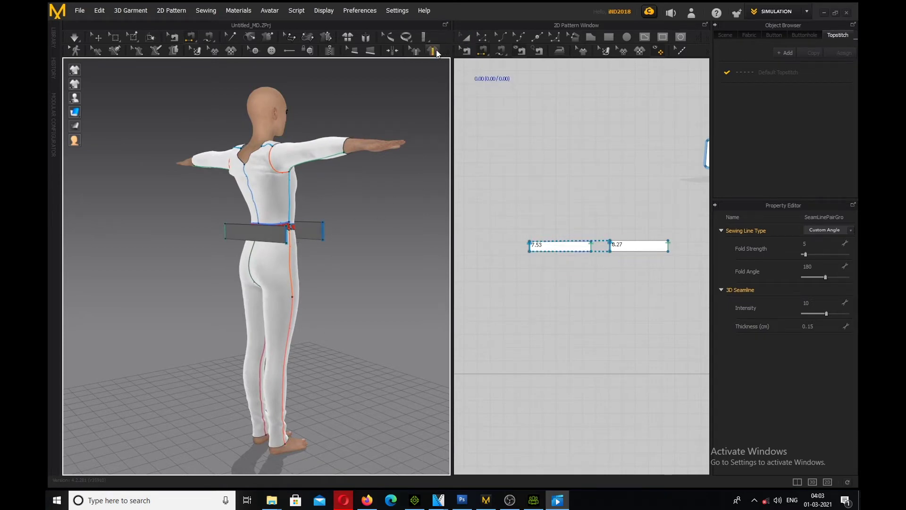
# - Simulate the sewn strips around the waist, check them from behind, and undo the simulation and the strip sewing
pyautogui.press('space')
pyautogui.moveTo(355, 163); pyautogui.dragTo(333, 164, button='right')
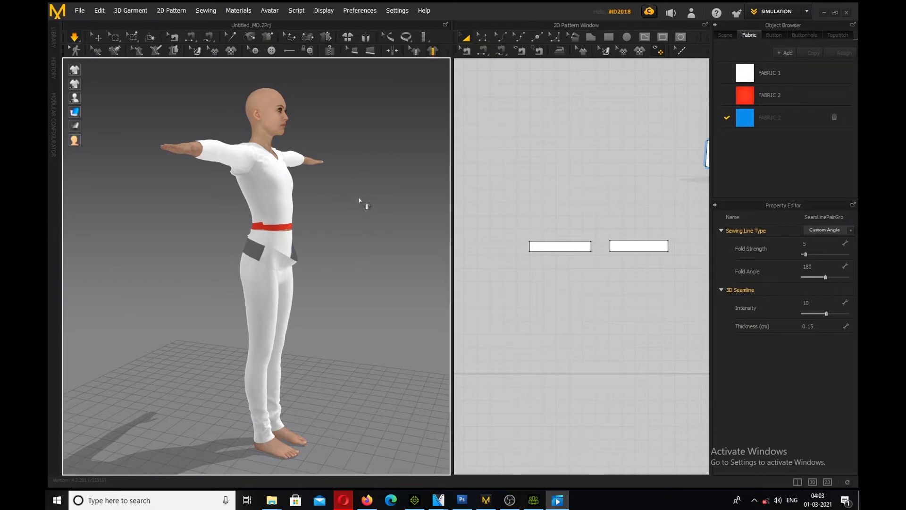
pyautogui.moveTo(299, 260); pyautogui.dragTo(446, 258, button='right')
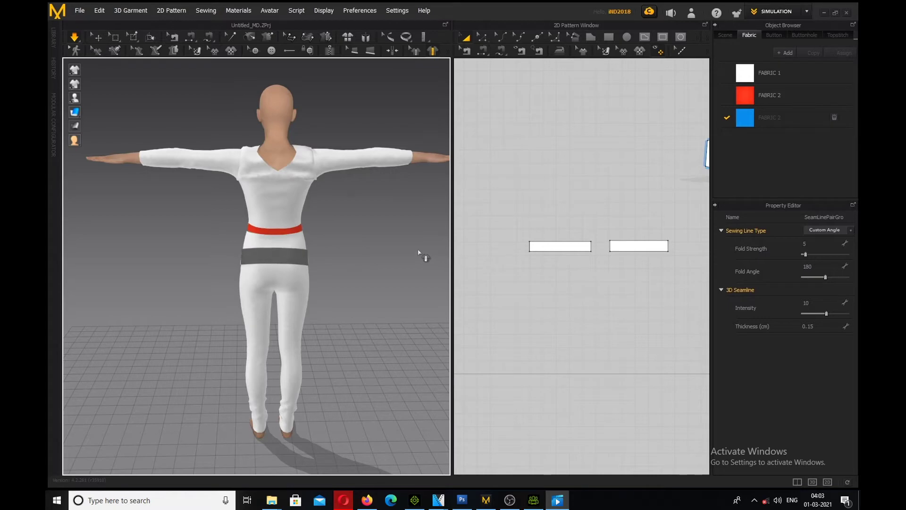
pyautogui.hotkey('ctrl', 'z')
pyautogui.hotkey('ctrl', 'z')
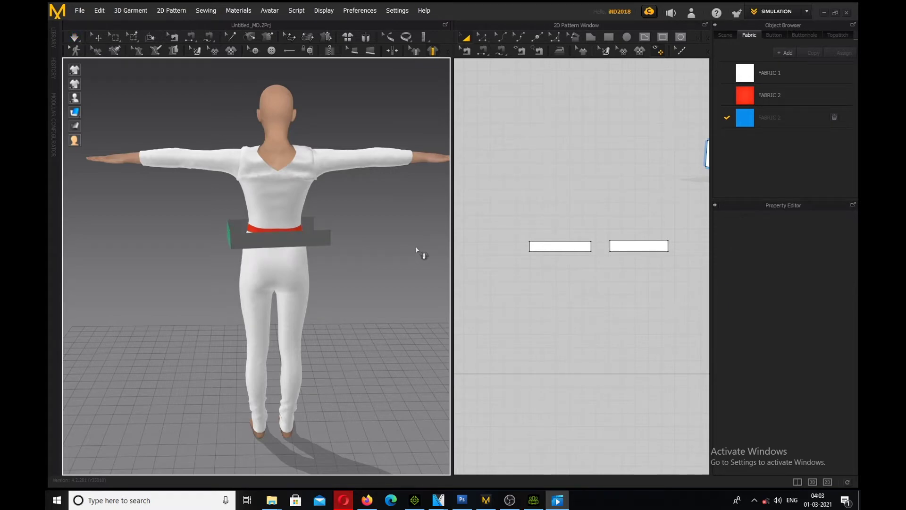
# - Shorten the left strip from its right end and the right strip from its left end, to about 84.7 cm line length
pyautogui.click(560, 250)
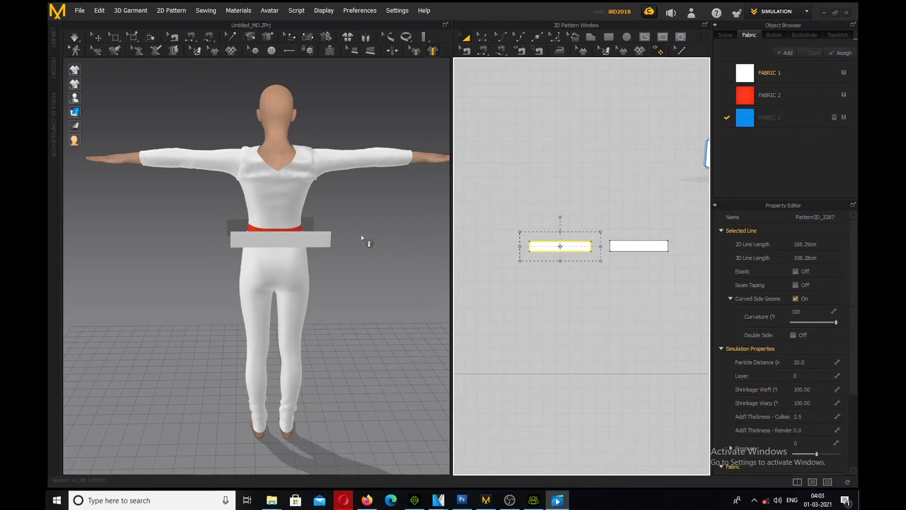
pyautogui.moveTo(362, 239); pyautogui.dragTo(409, 231, button='right')
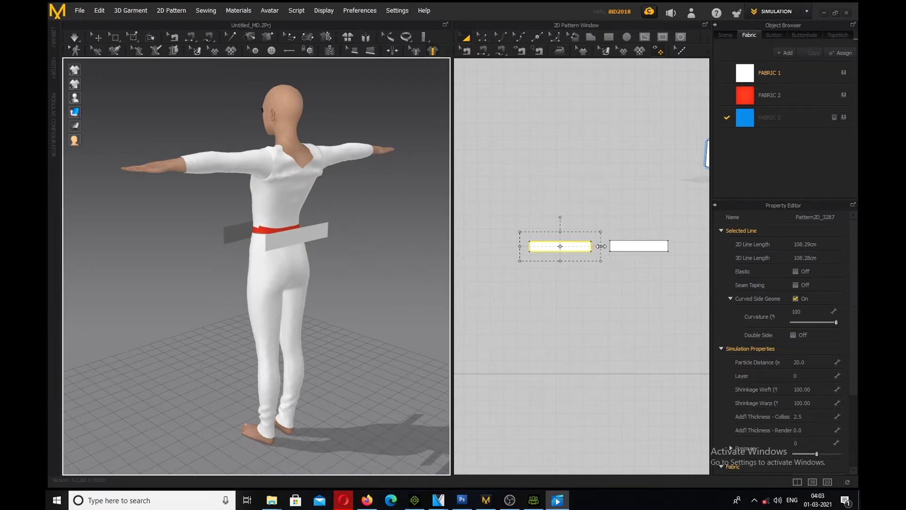
pyautogui.moveTo(602, 246); pyautogui.dragTo(588, 246)
pyautogui.click(614, 246)
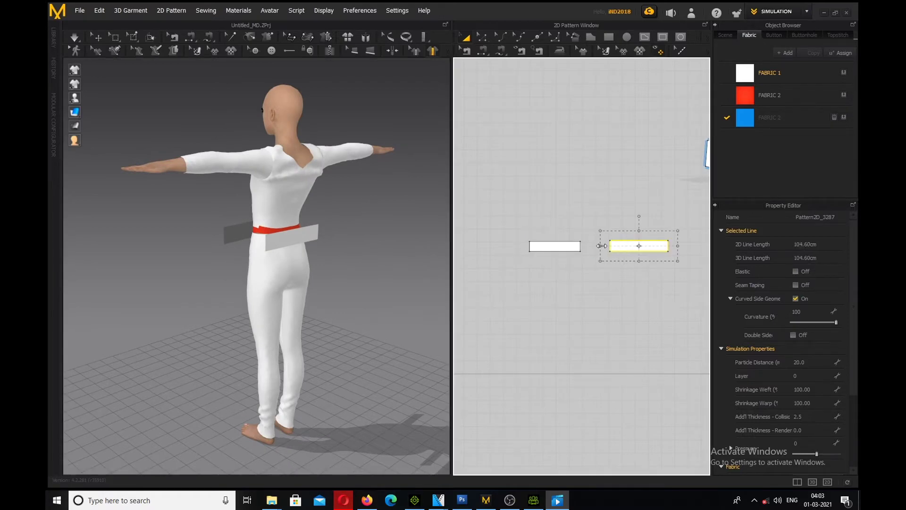
pyautogui.moveTo(614, 246); pyautogui.dragTo(620, 250)
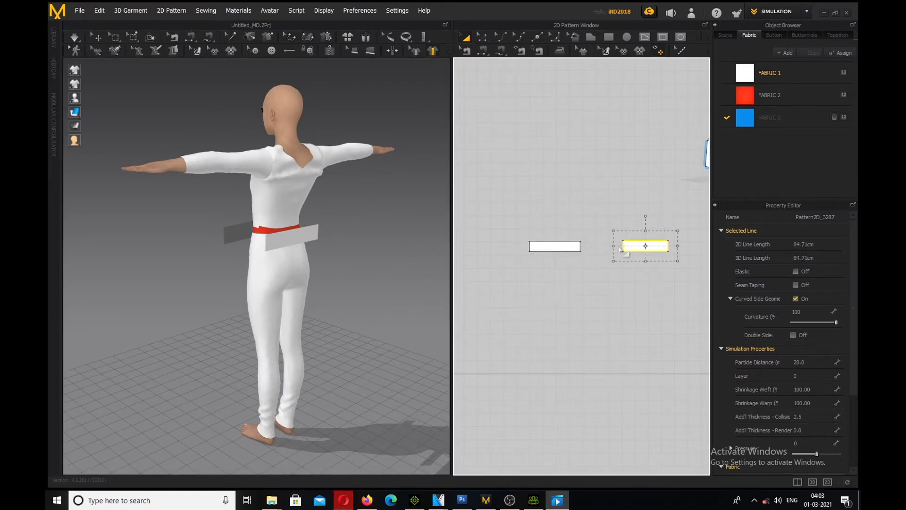
# - Sew the left end of the left strip pattern to the right end of the right strip pattern
pyautogui.click(483, 51)
pyautogui.moveTo(415, 246); pyautogui.dragTo(331, 239, button='right')
pyautogui.click(319, 236)
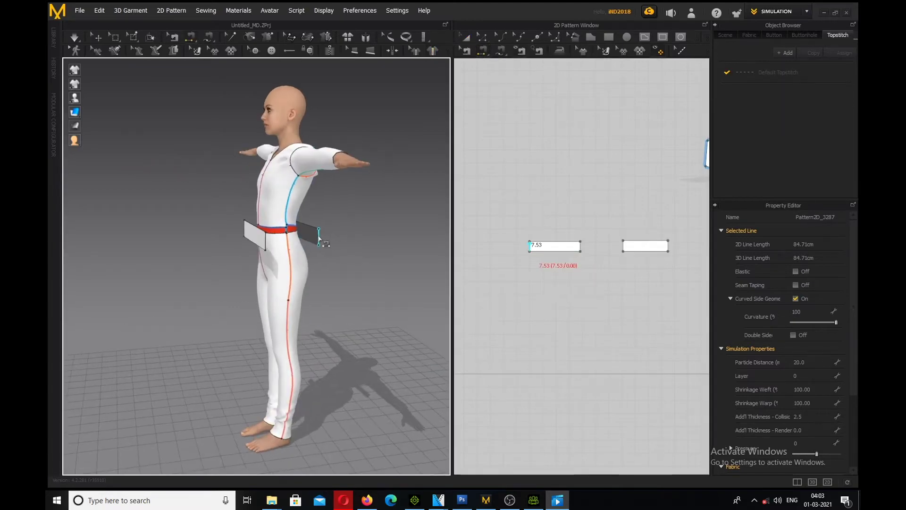
pyautogui.click(266, 245)
# - Try to sew the two facing inner ends of the strip patterns together on the avatar's other side
pyautogui.moveTo(266, 245); pyautogui.dragTo(441, 243, button='right')
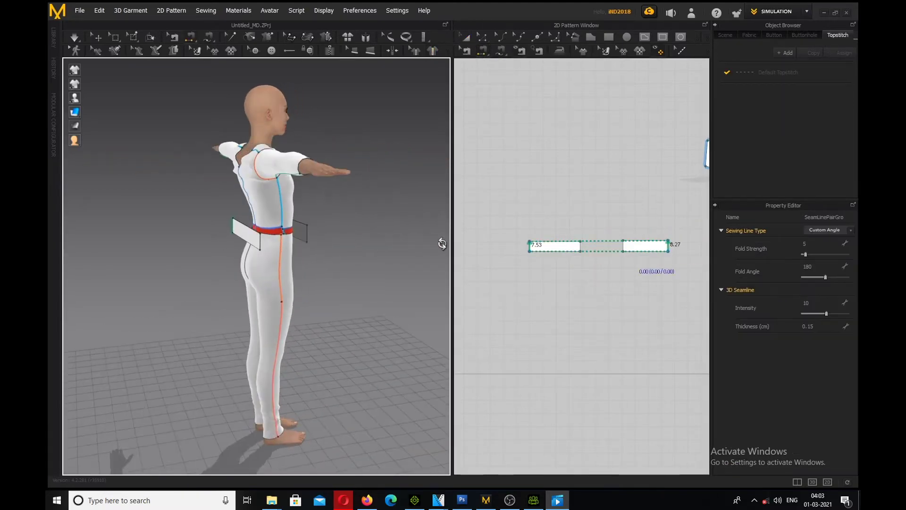
pyautogui.click(307, 232)
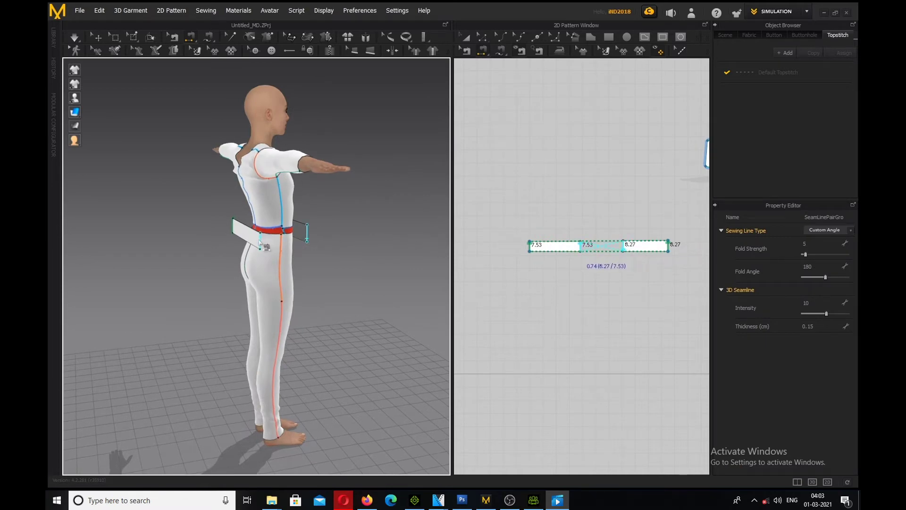
pyautogui.click(261, 244)
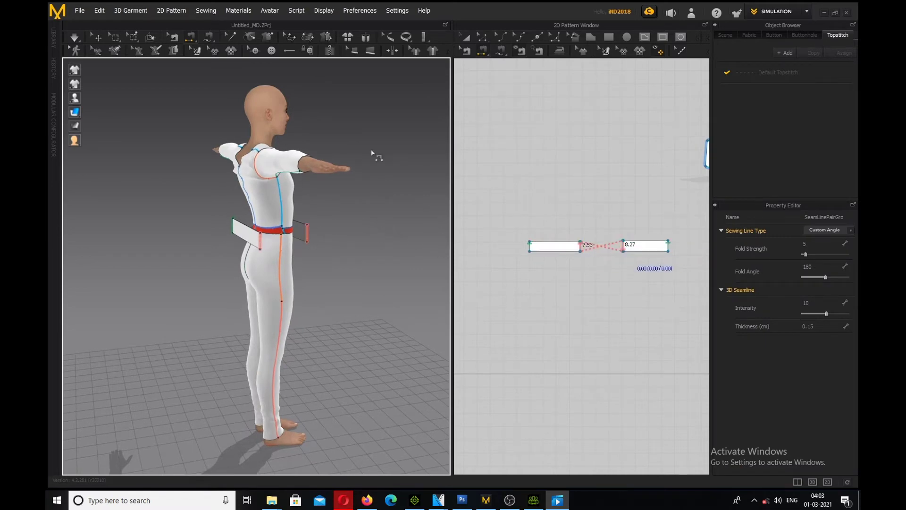
pyautogui.click(432, 51)
pyautogui.moveTo(333, 173); pyautogui.dragTo(302, 192, button='right')
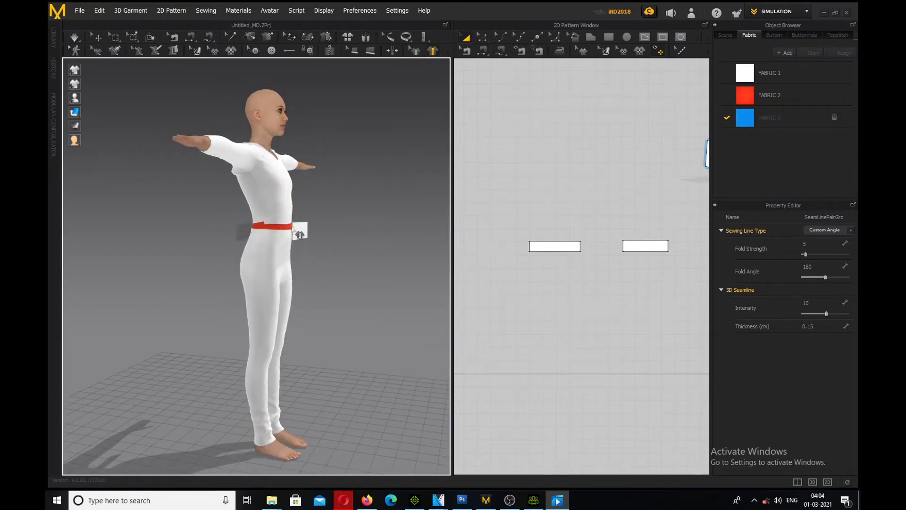
pyautogui.moveTo(299, 238); pyautogui.dragTo(322, 239, button='right')
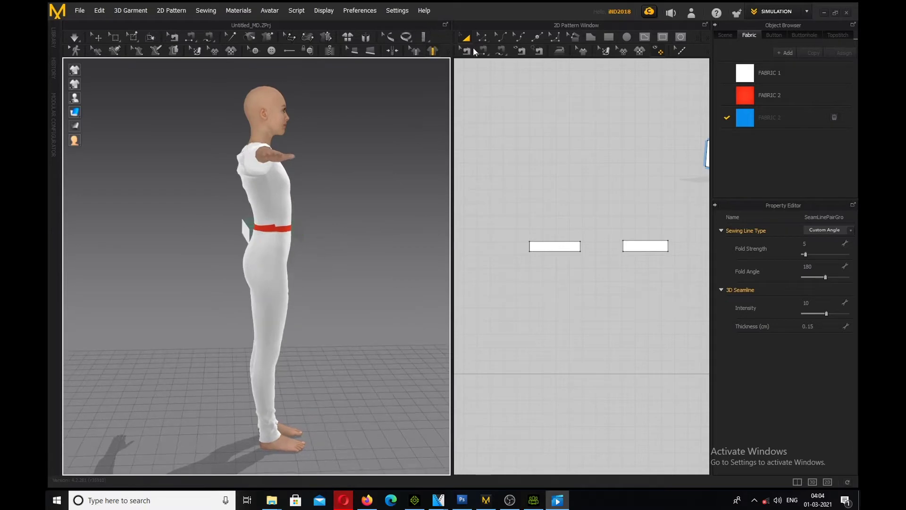
# - Sew the strips' facing inner ends with an uncrossed seam and simulate the garment so the strips wrap the waist
pyautogui.click(480, 51)
pyautogui.click(303, 234)
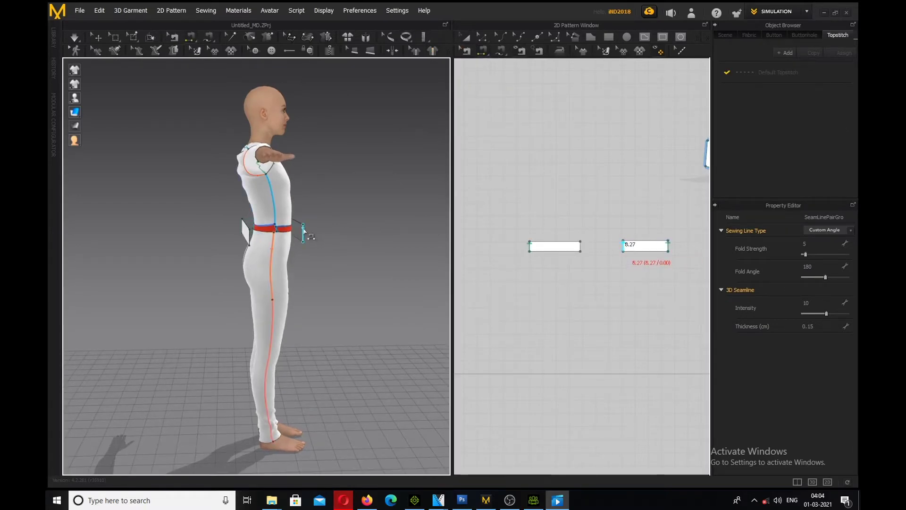
pyautogui.click(249, 234)
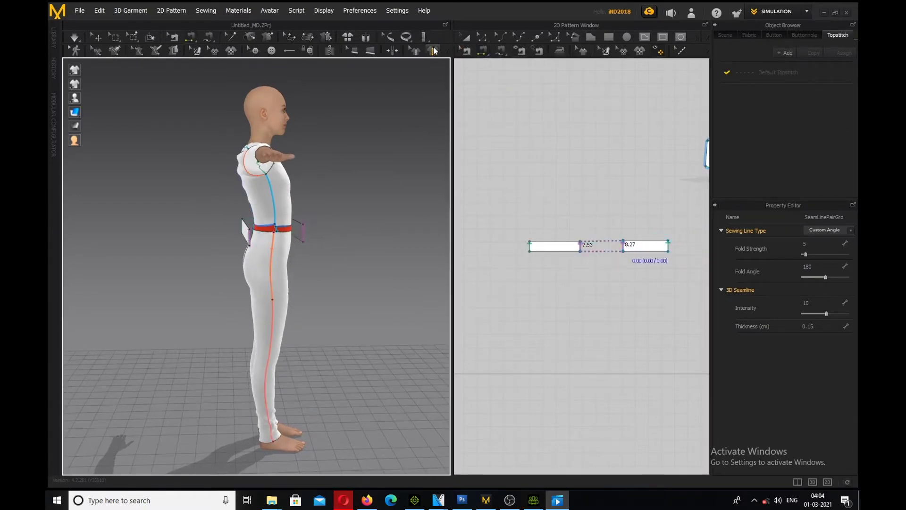
pyautogui.click(433, 49)
pyautogui.moveTo(342, 150); pyautogui.dragTo(365, 192, button='right')
pyautogui.press('space')
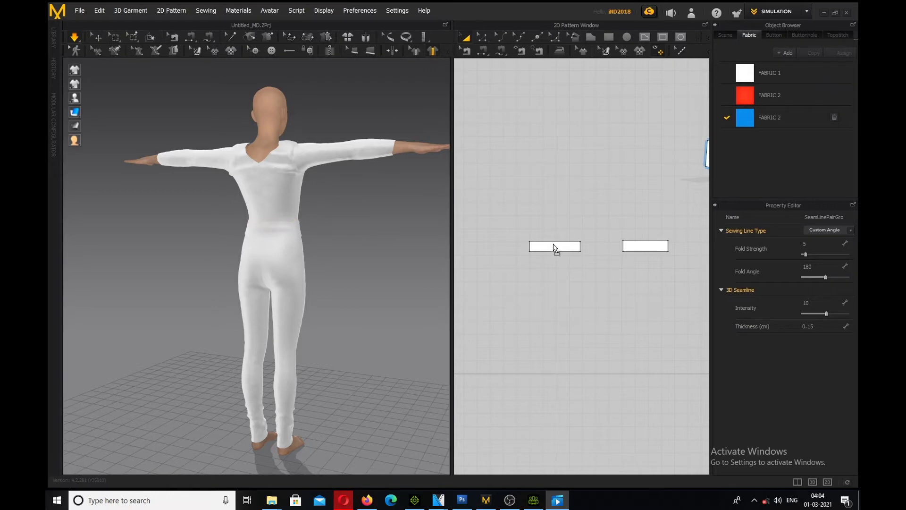
# - Apply the red FABRIC 2 to both strip patterns
pyautogui.moveTo(554, 247); pyautogui.dragTo(555, 244)
pyautogui.moveTo(749, 95); pyautogui.dragTo(646, 247)
pyautogui.moveTo(405, 231); pyautogui.dragTo(444, 220, button='right')
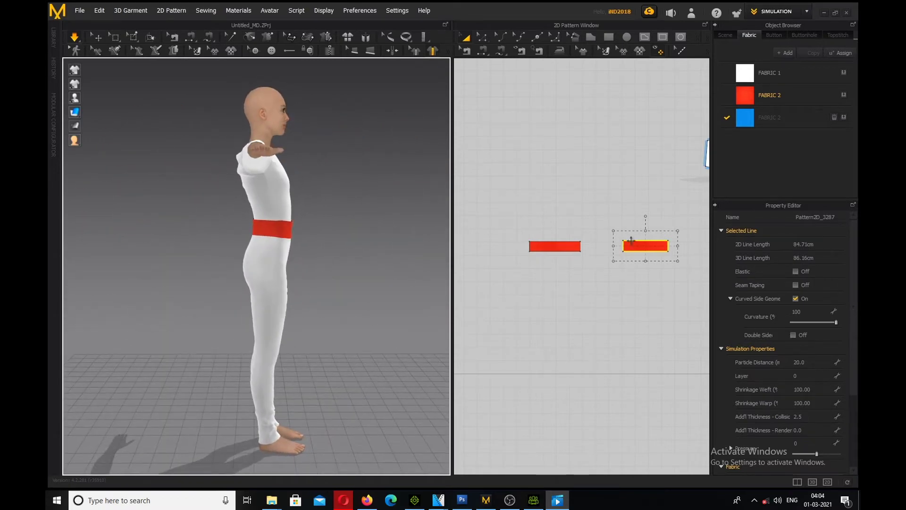
# - Tighten the belt by slightly shortening the right strip from its left end and the left strip from its right end
pyautogui.click(614, 246)
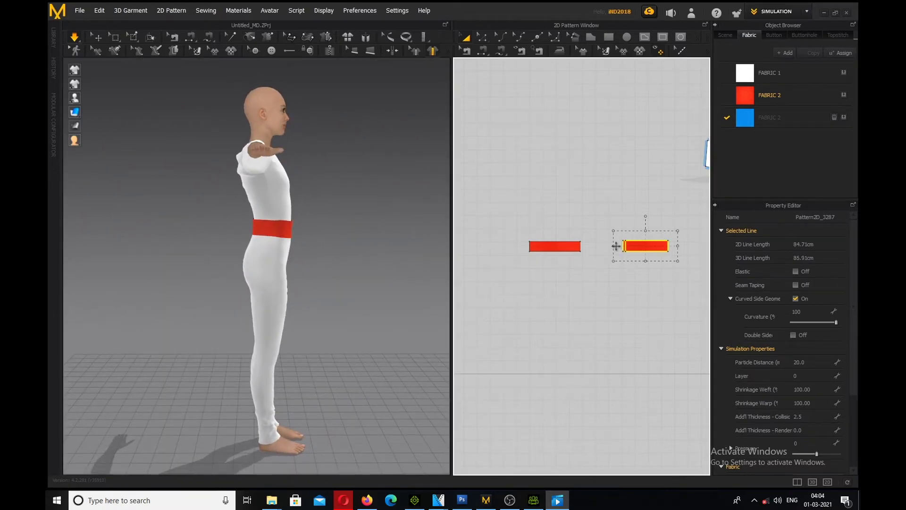
pyautogui.click(578, 248)
pyautogui.moveTo(586, 246); pyautogui.dragTo(582, 246)
pyautogui.moveTo(301, 216); pyautogui.dragTo(440, 205, button='right')
pyautogui.moveTo(351, 217); pyautogui.dragTo(348, 220, button='right')
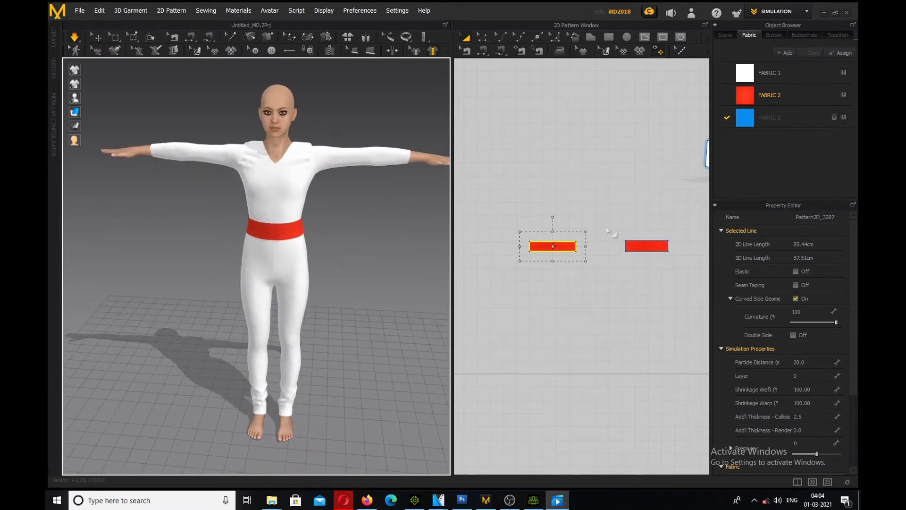
# - Draw an internal line about 51.6 cm long on the left front bodice from shoulder to waist, following the neckline and center edge
pyautogui.scroll(3, 463, 212)
pyautogui.scroll(-5, 548, 277)
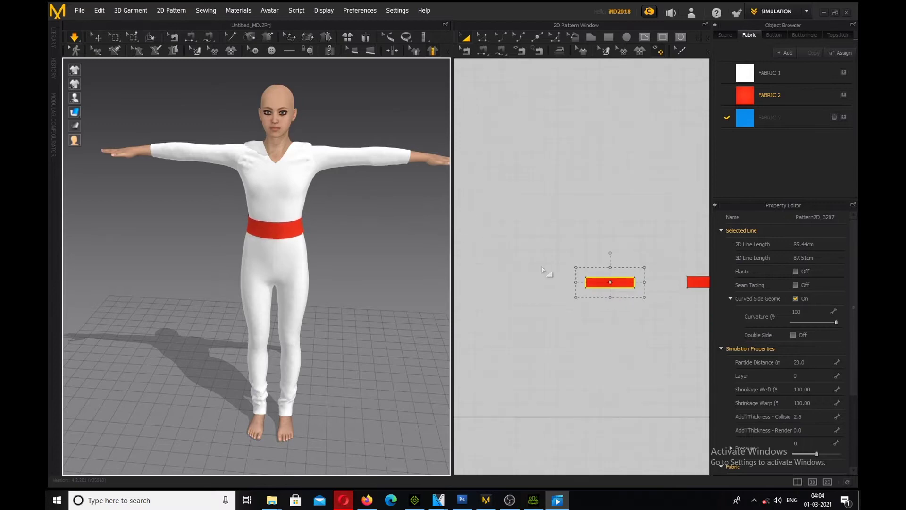
pyautogui.scroll(5, 658, 262)
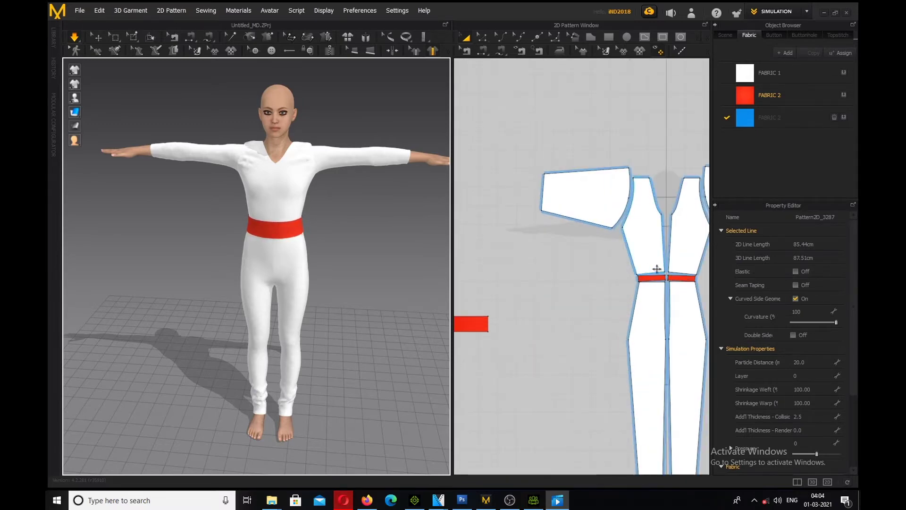
pyautogui.scroll(3, 642, 252)
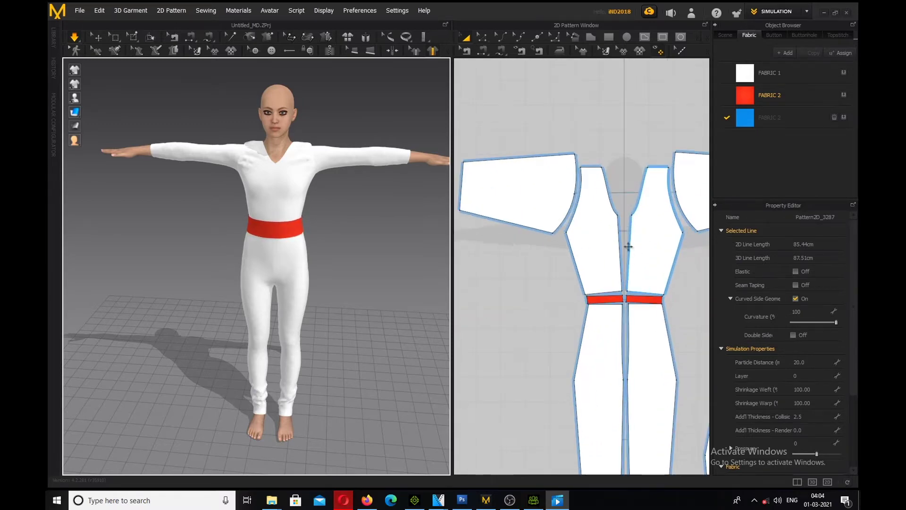
pyautogui.scroll(1, 628, 204)
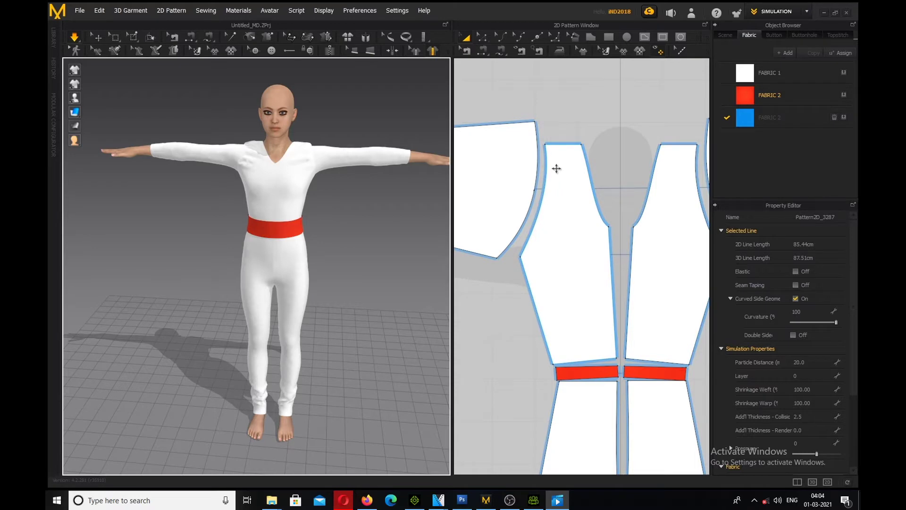
pyautogui.press('g')
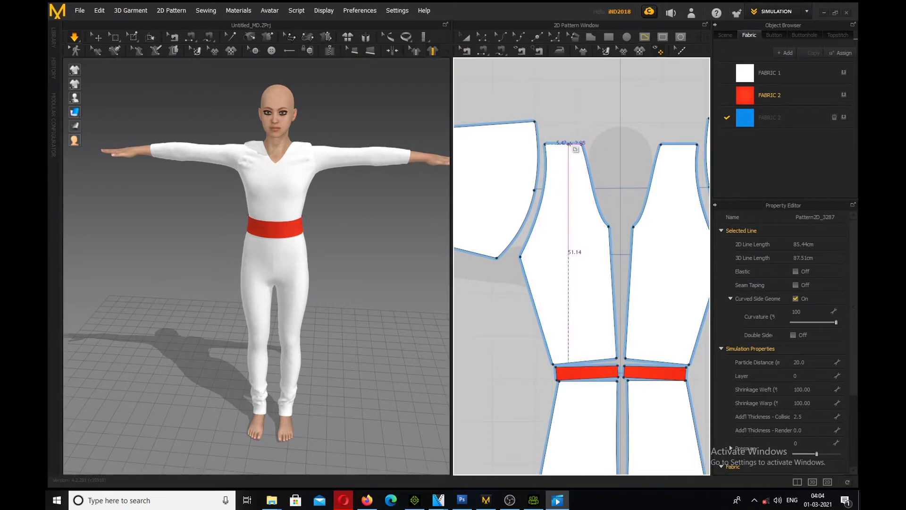
pyautogui.click(568, 143)
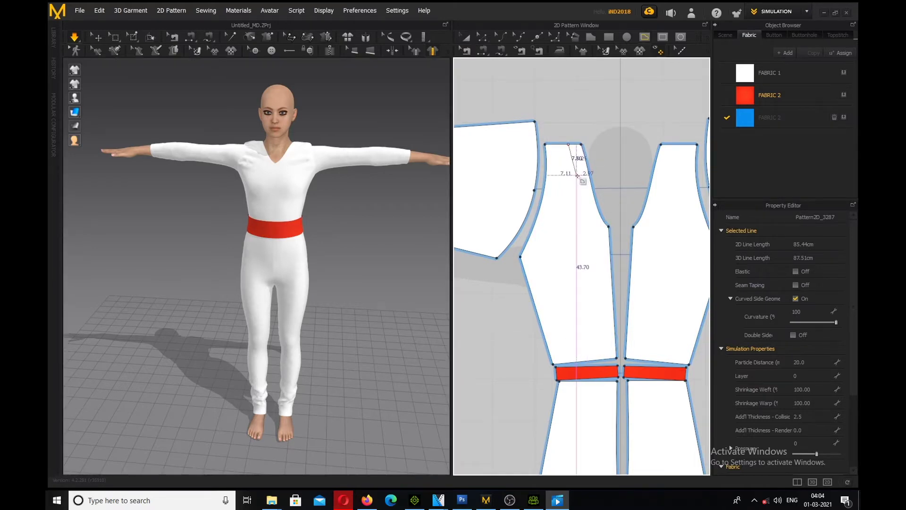
pyautogui.click(581, 197)
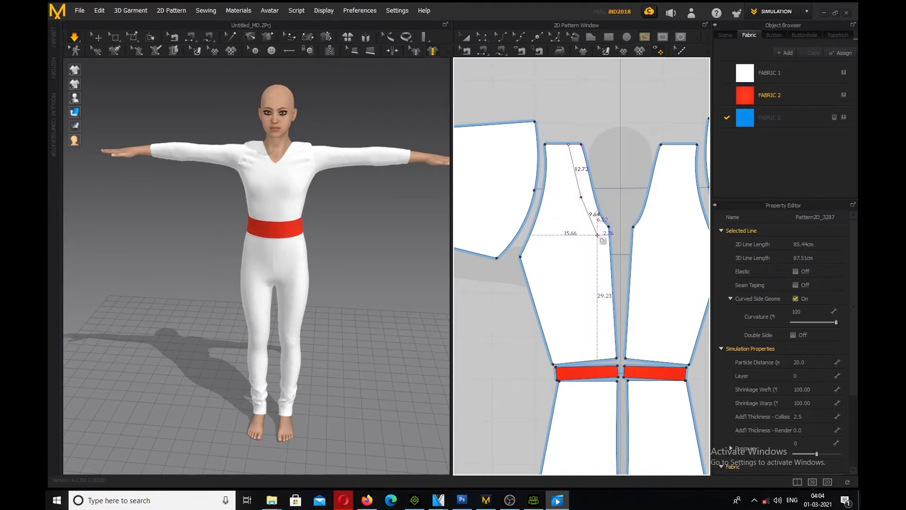
pyautogui.click(597, 231)
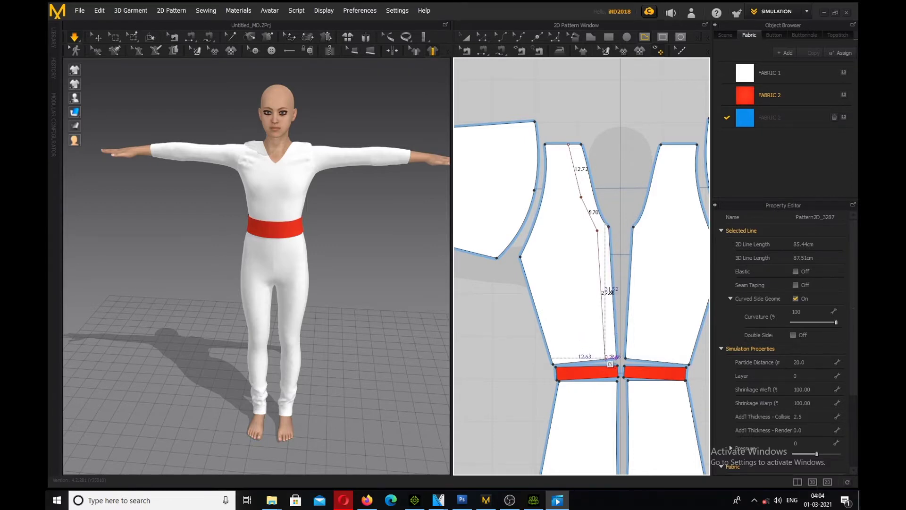
pyautogui.doubleClick(605, 359)
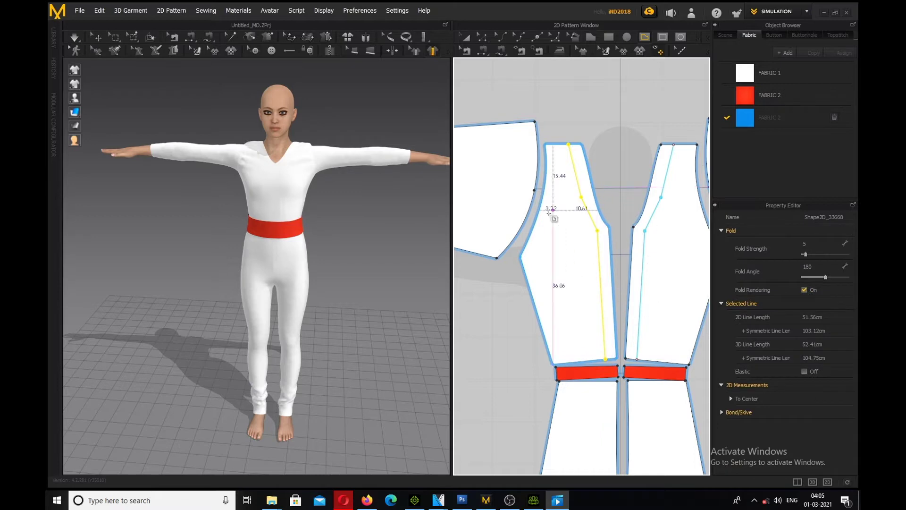
# - Cut and sew the front bodice along the internal line, apply the blue fabric to both resulting front strips, and simulate
pyautogui.click(461, 38)
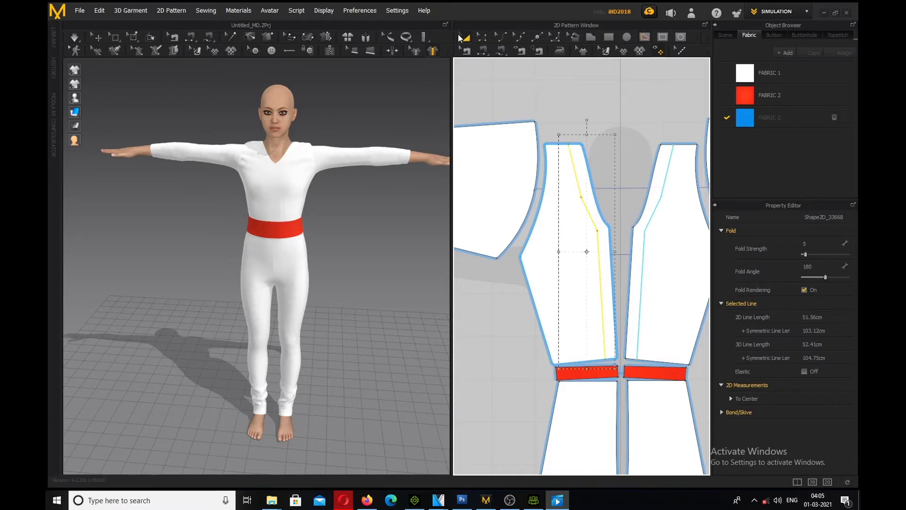
pyautogui.rightClick(575, 173)
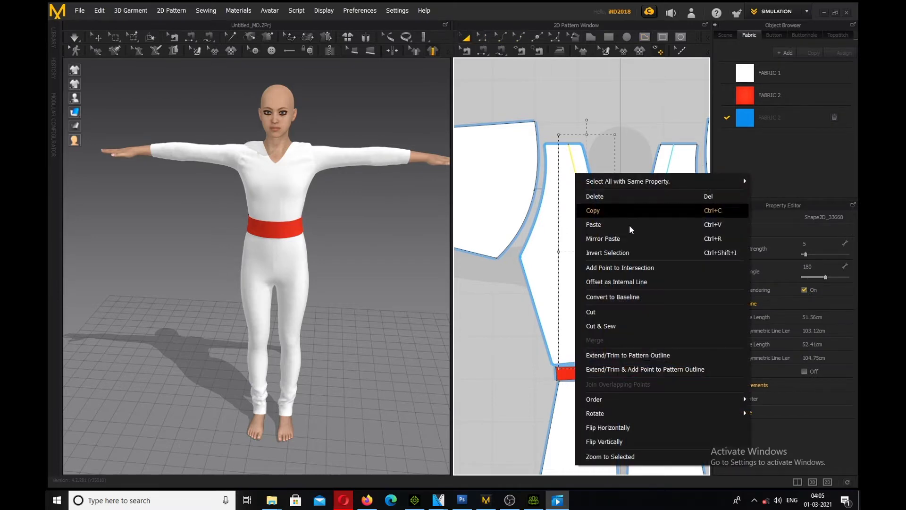
pyautogui.click(604, 326)
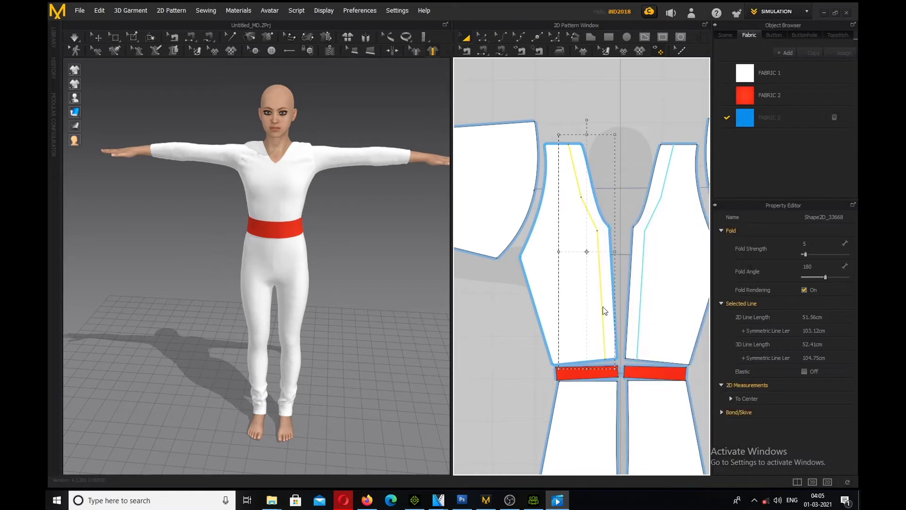
pyautogui.click(746, 121)
pyautogui.moveTo(592, 198); pyautogui.dragTo(593, 199)
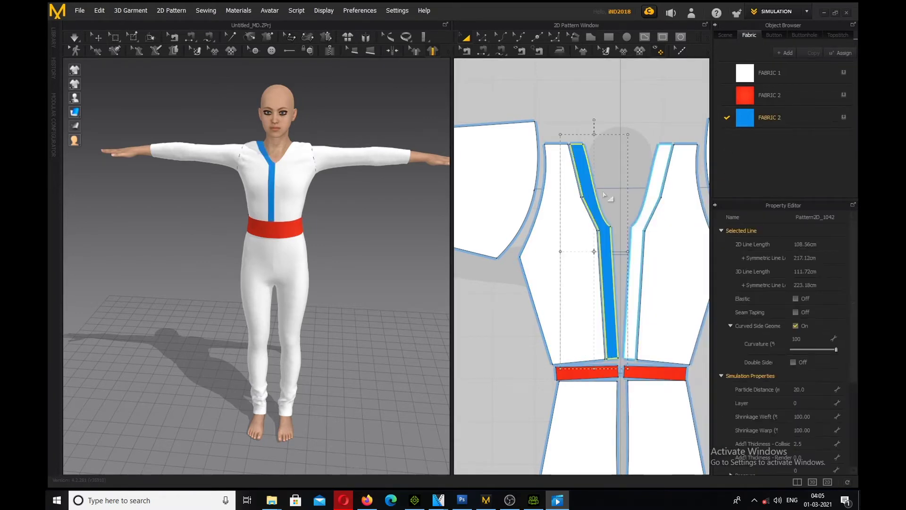
pyautogui.moveTo(745, 123); pyautogui.dragTo(657, 180)
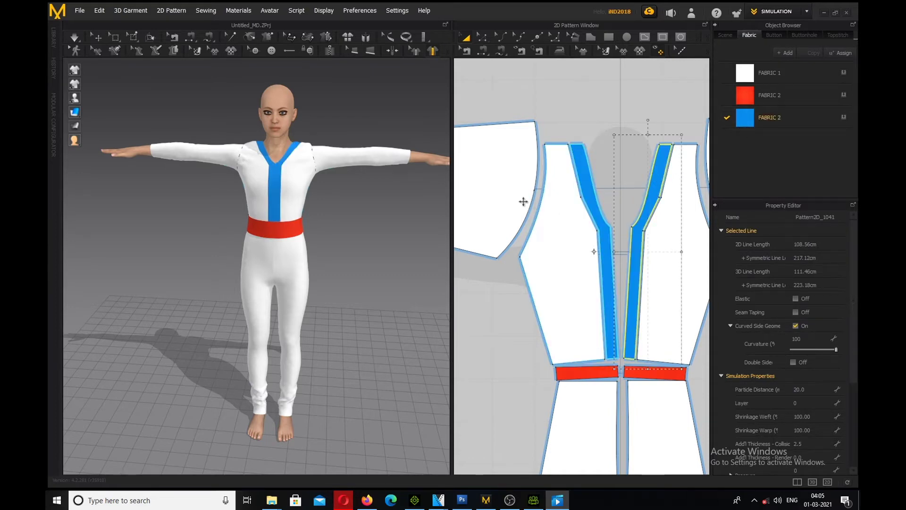
pyautogui.press('space')
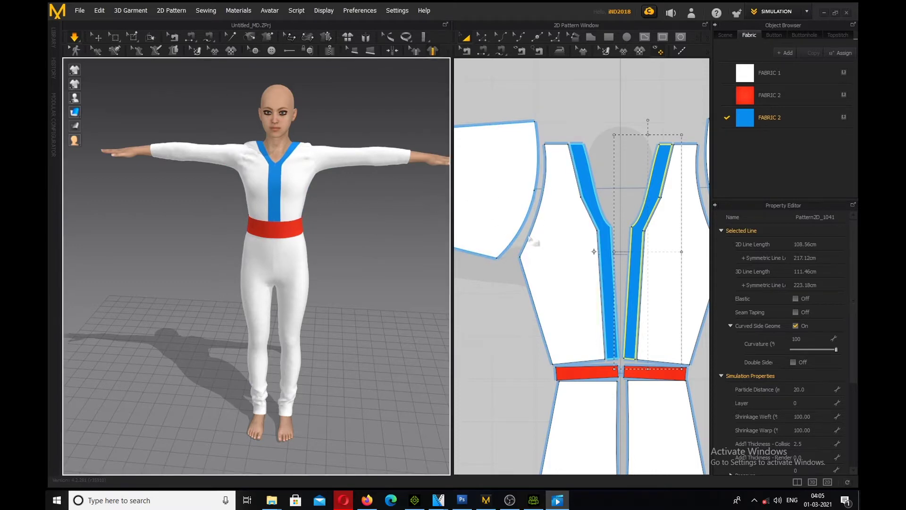
# - Try to draw an internal line across the left sleeve pattern near its wrist end
pyautogui.scroll(2, 542, 236)
pyautogui.scroll(-10, 561, 236)
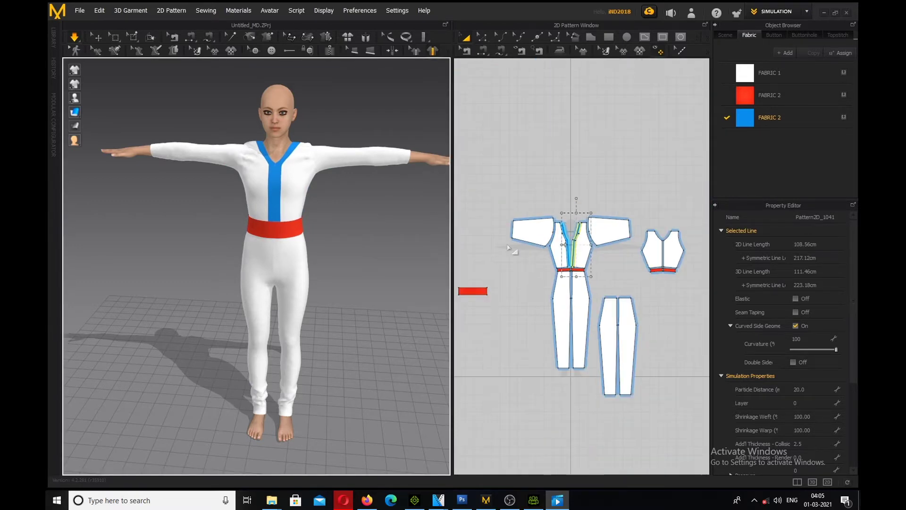
pyautogui.scroll(5, 509, 247)
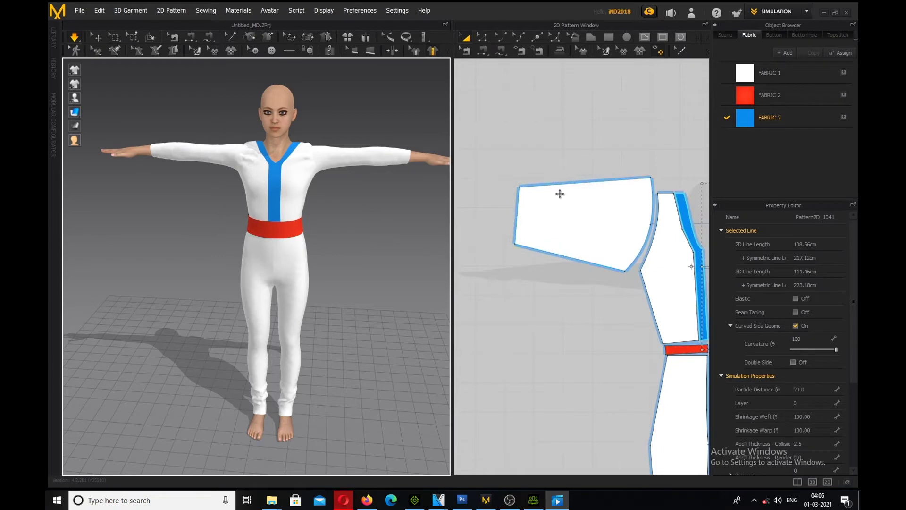
pyautogui.press('g')
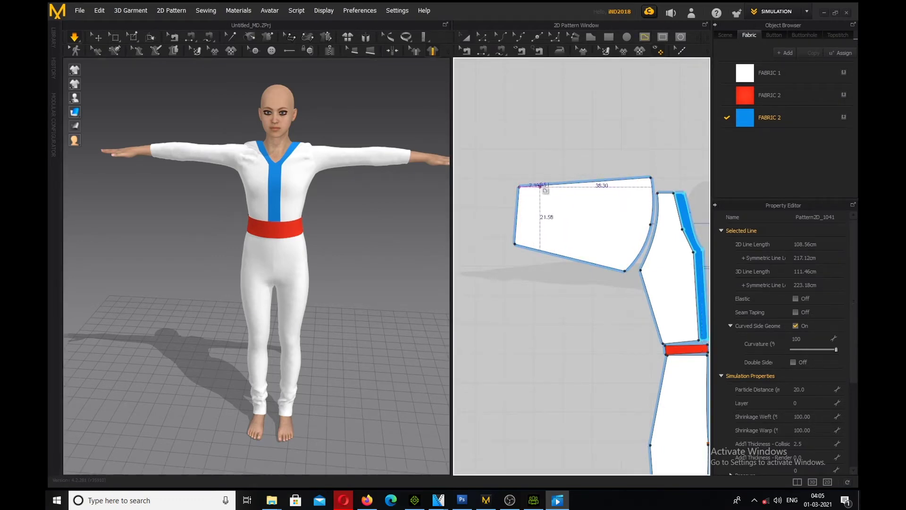
pyautogui.click(541, 185)
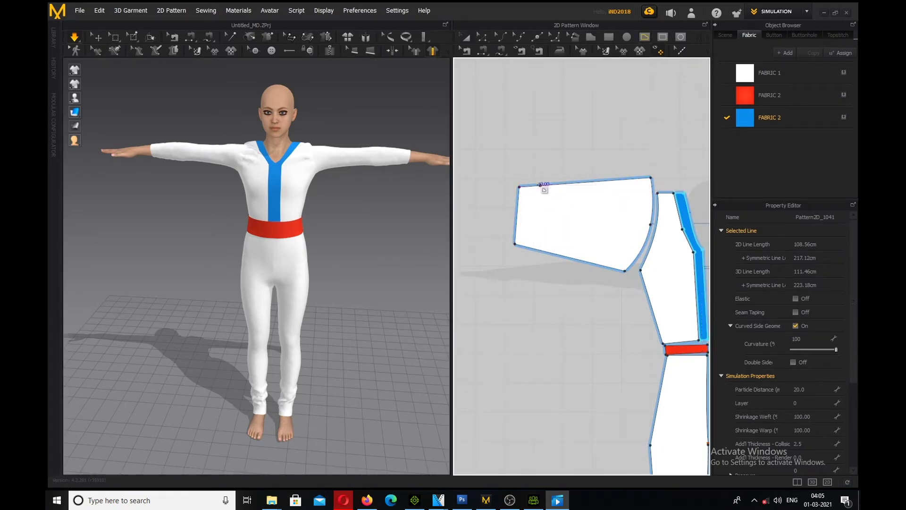
pyautogui.doubleClick(536, 252)
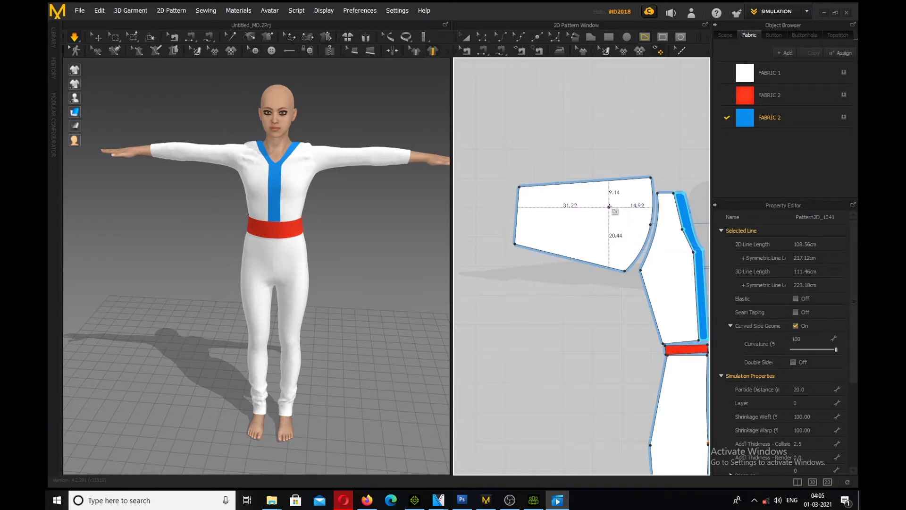
pyautogui.click(540, 186)
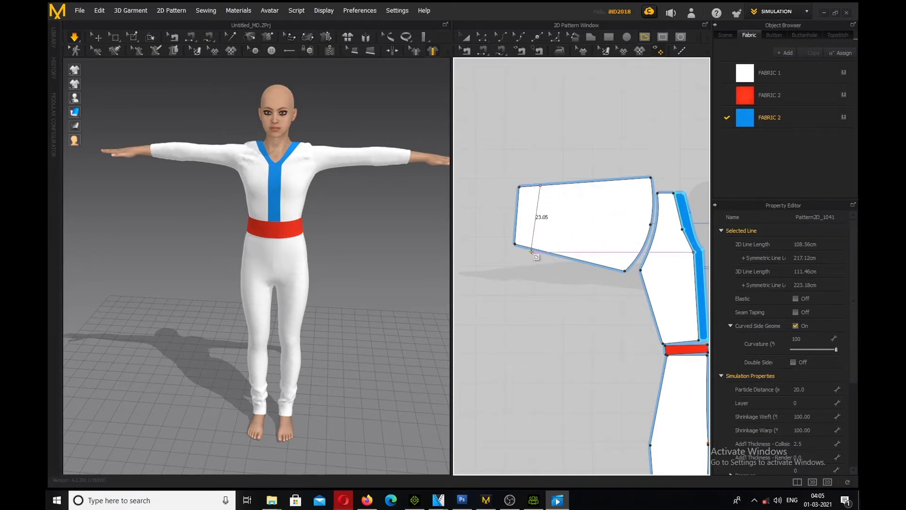
pyautogui.doubleClick(534, 250)
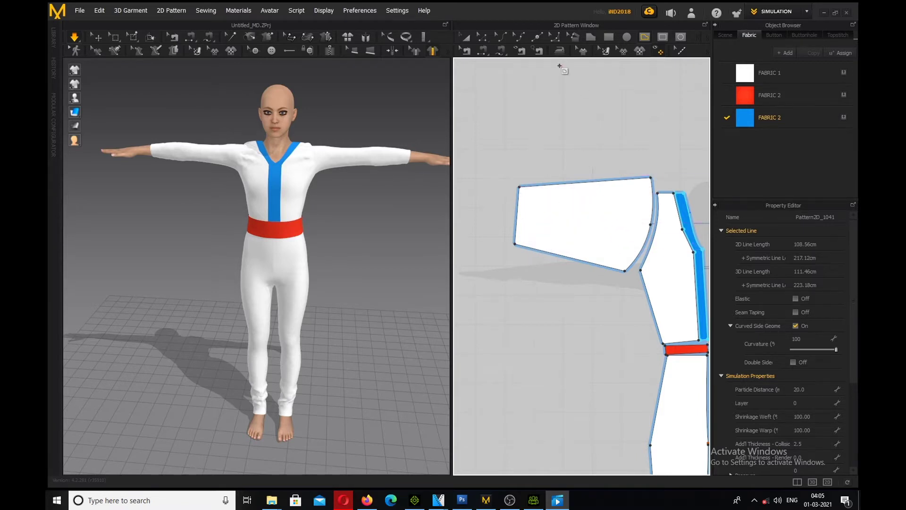
# - Draw a straight internal line about 21.6 cm long across the left sleeve pattern, roughly parallel to its wrist edge
pyautogui.click(501, 50)
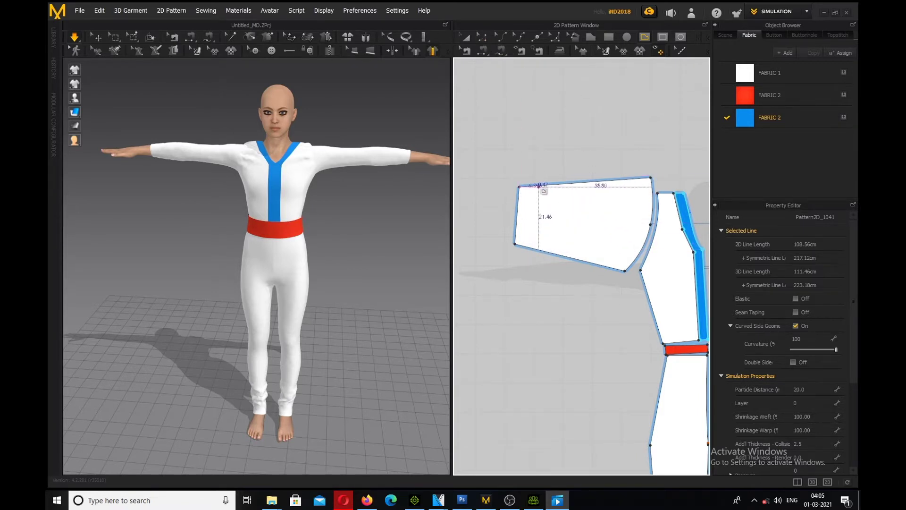
pyautogui.click(539, 186)
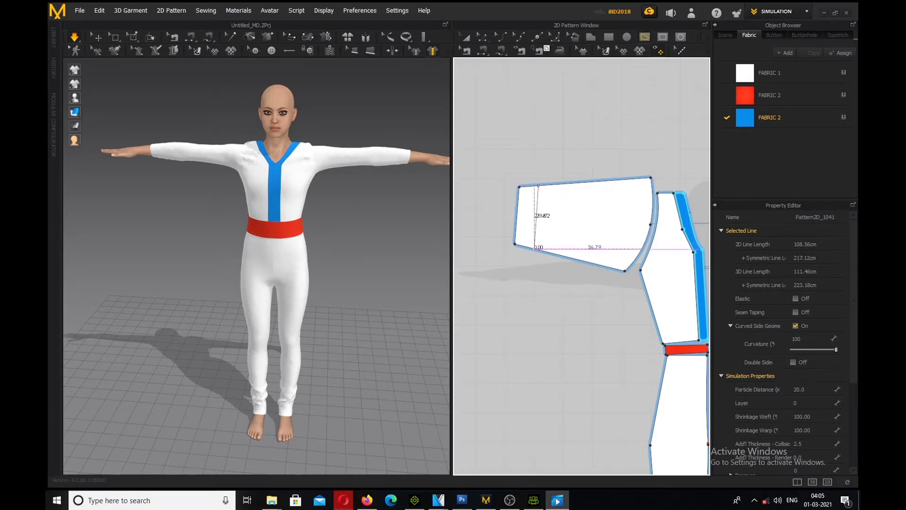
pyautogui.click(534, 247)
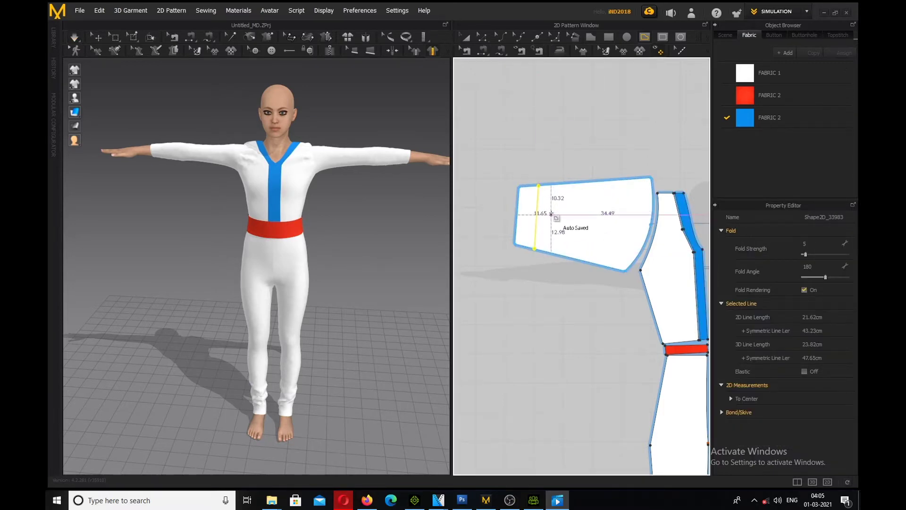
# - Cut and sew the sleeve along the internal line and apply the blue fabric to the left sleeve's cuff piece
pyautogui.click(470, 38)
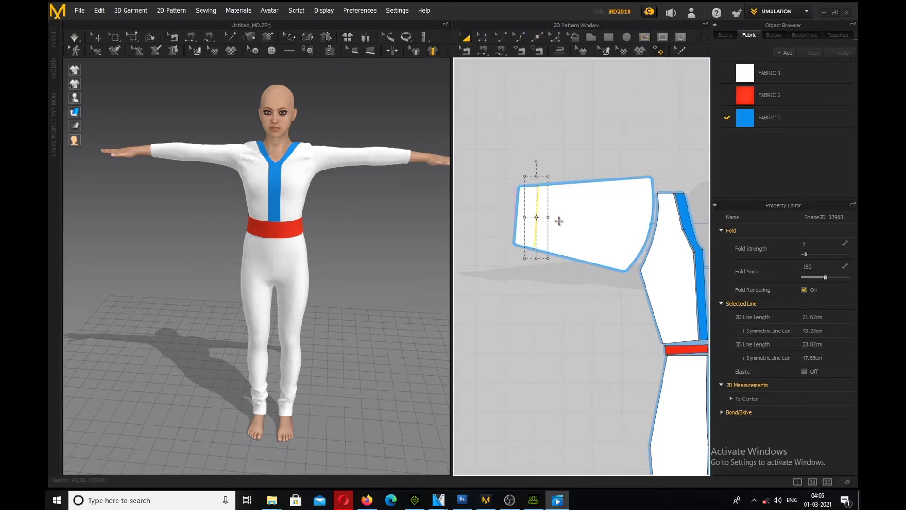
pyautogui.rightClick(537, 220)
pyautogui.click(698, 138)
pyautogui.moveTo(746, 122); pyautogui.dragTo(525, 209)
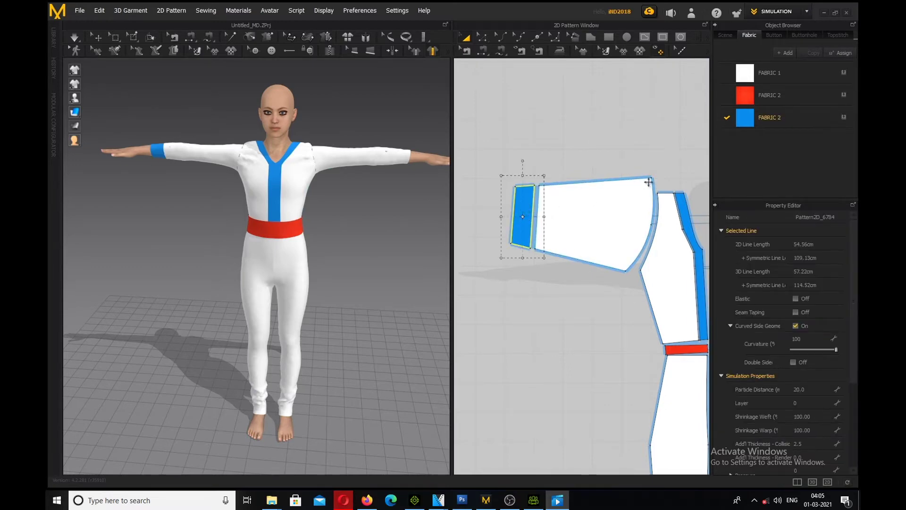
# - Apply the blue fabric to the cuff piece of the right sleeve pattern
pyautogui.rightClick(579, 189)
pyautogui.click(536, 157)
pyautogui.scroll(3, 600, 201)
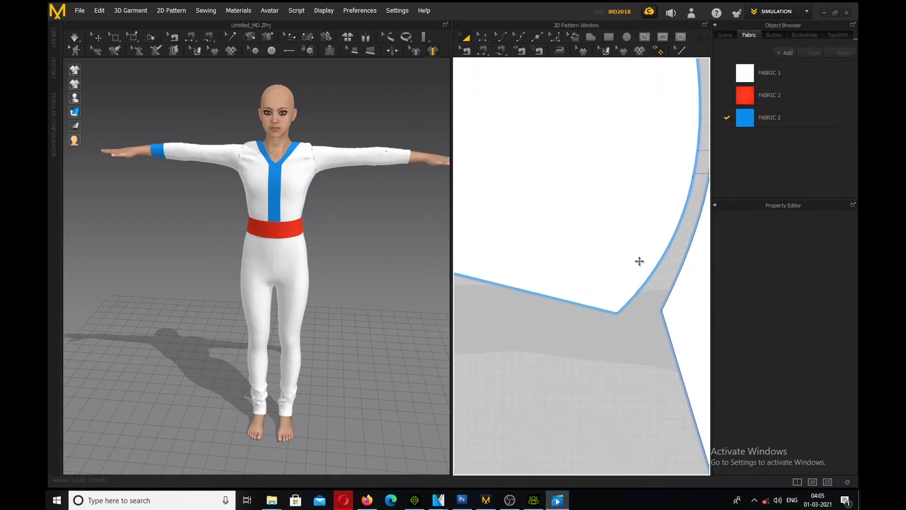
pyautogui.scroll(-10, 637, 259)
pyautogui.scroll(7, 688, 223)
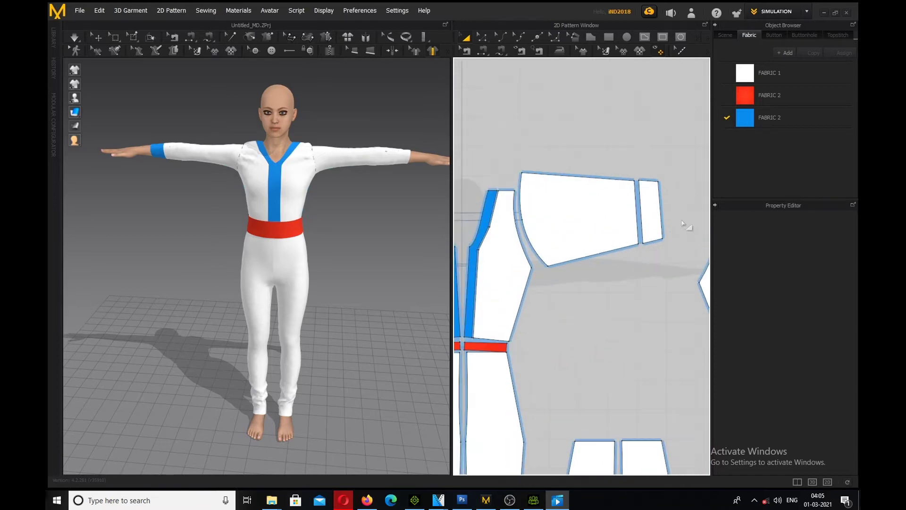
pyautogui.moveTo(735, 121); pyautogui.dragTo(651, 216)
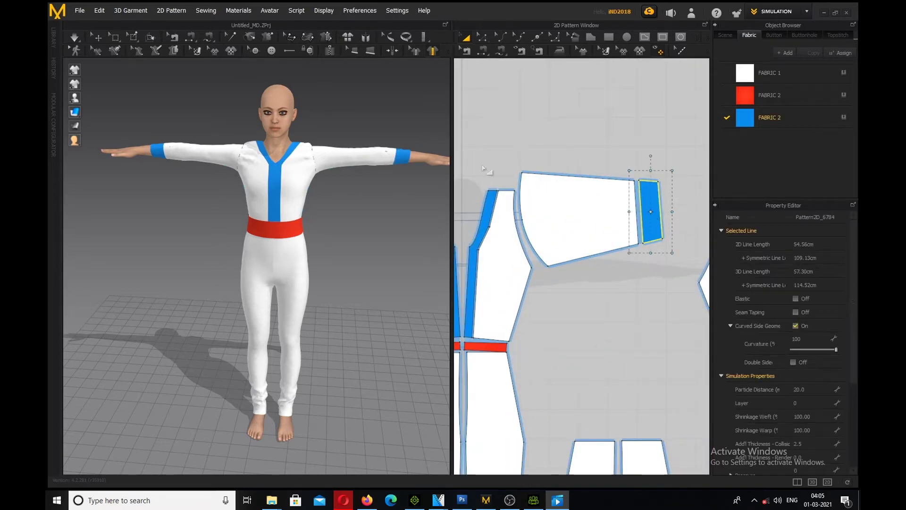
# - Move the back trouser leg patterns straight up until they line up with the front trouser legs
pyautogui.rightClick(341, 133)
pyautogui.click(240, 184)
pyautogui.moveTo(239, 184); pyautogui.dragTo(398, 136, button='right')
pyautogui.scroll(3, 542, 340)
pyautogui.scroll(-8, 543, 342)
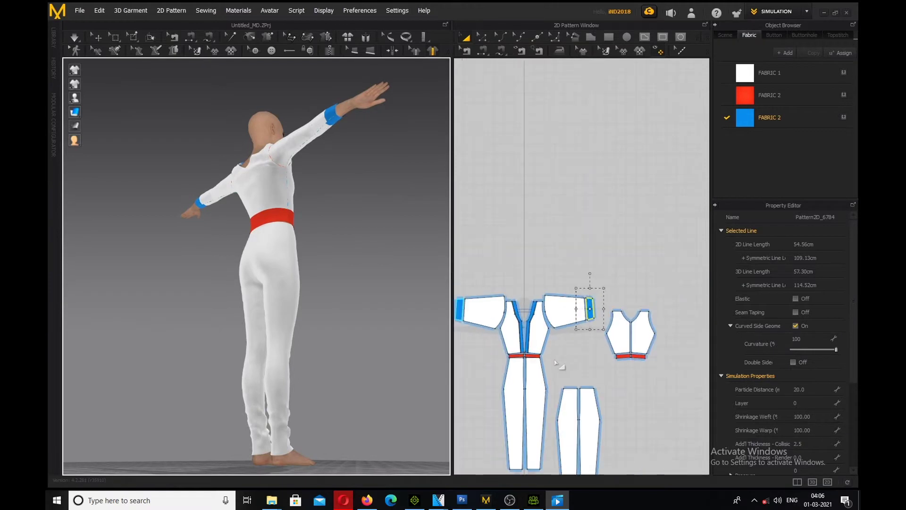
pyautogui.scroll(8, 551, 418)
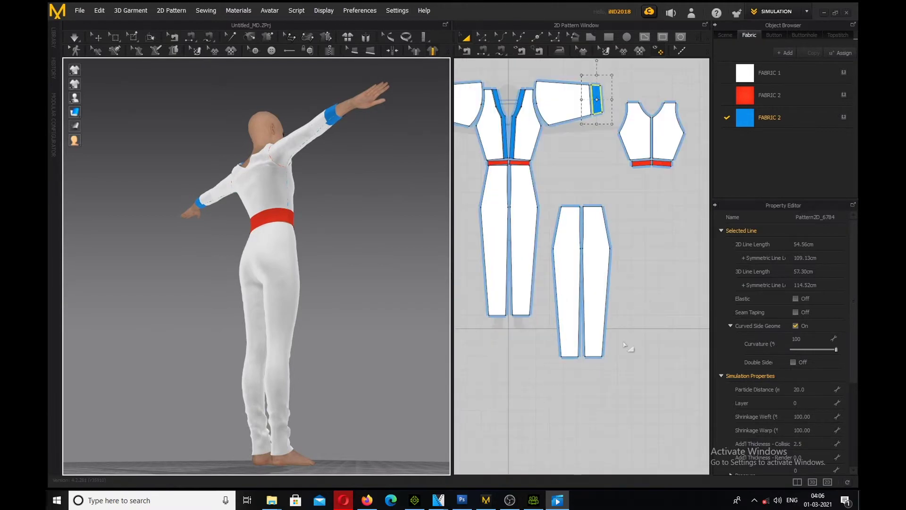
pyautogui.click(565, 207)
pyautogui.moveTo(571, 217); pyautogui.dragTo(565, 174)
pyautogui.click(649, 245)
# - Try to draw one internal line across the front and back trouser legs just above the hems
pyautogui.click(485, 51)
pyautogui.press('g')
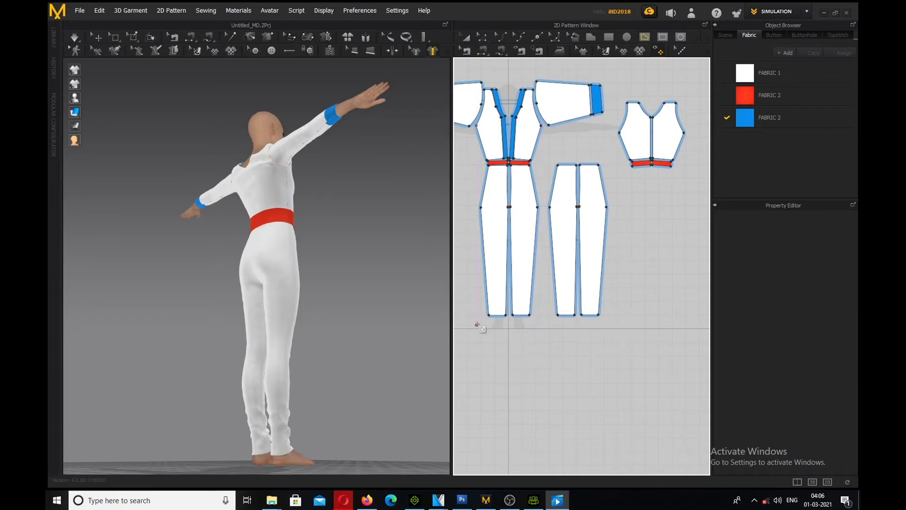
pyautogui.click(488, 306)
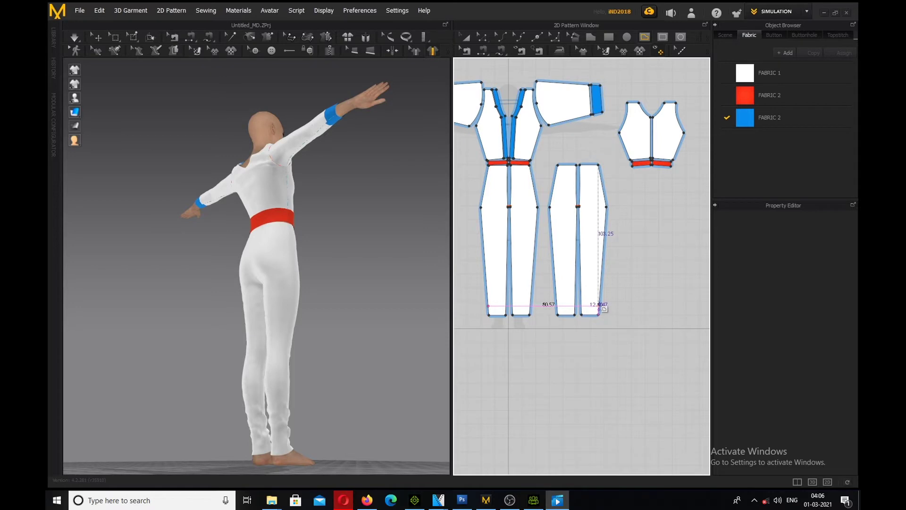
pyautogui.press('Escape')
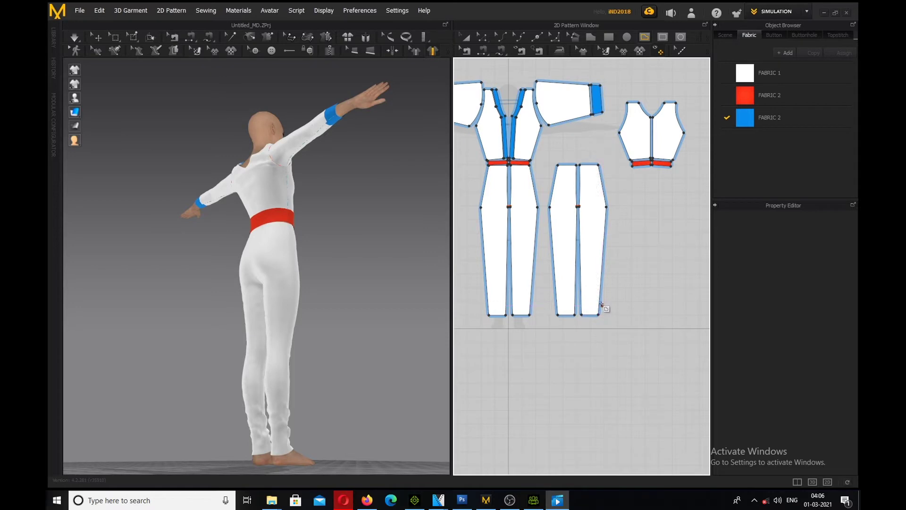
# - Draw an internal line from the front to the back trouser legs just above the hems, then cut and sew along it
pyautogui.click(489, 301)
pyautogui.doubleClick(600, 301)
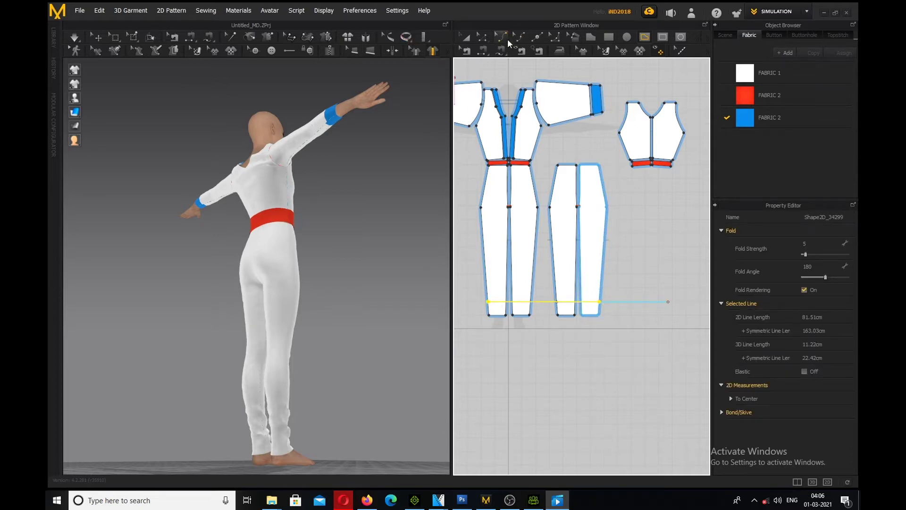
pyautogui.click(463, 37)
pyautogui.rightClick(531, 302)
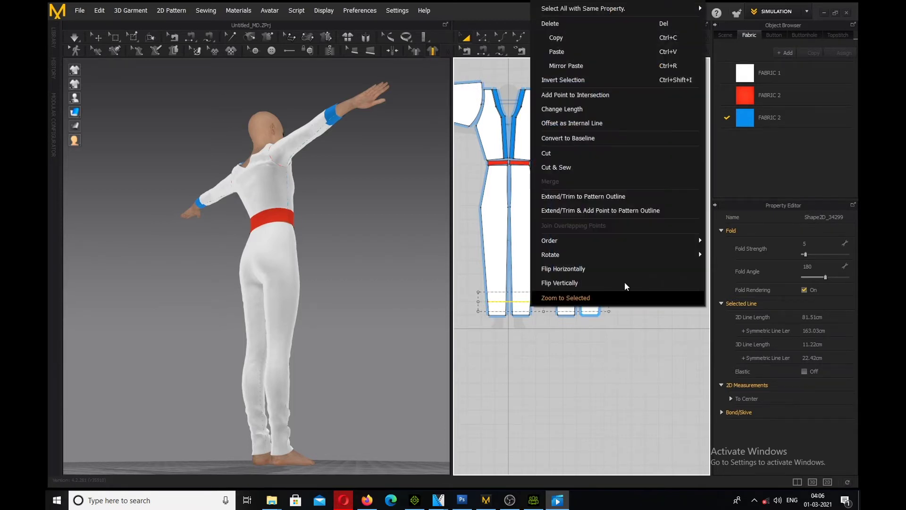
pyautogui.click(570, 168)
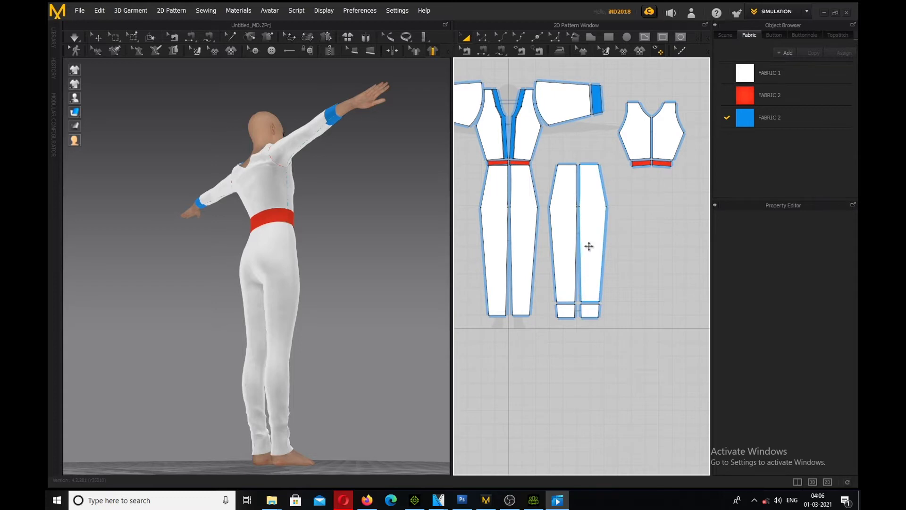
# - Draw an internal line across both front trouser legs level with the back hem seams and cut and sew along it
pyautogui.press('g')
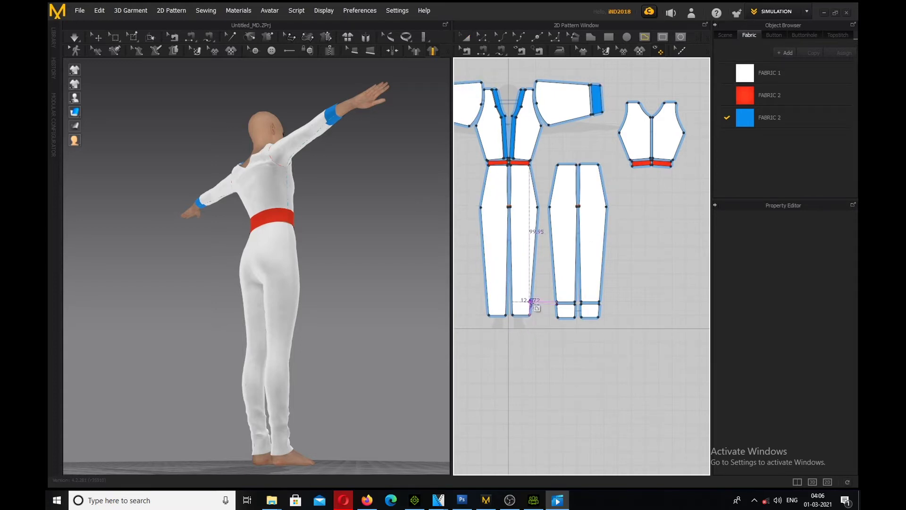
pyautogui.click(530, 301)
pyautogui.click(488, 301)
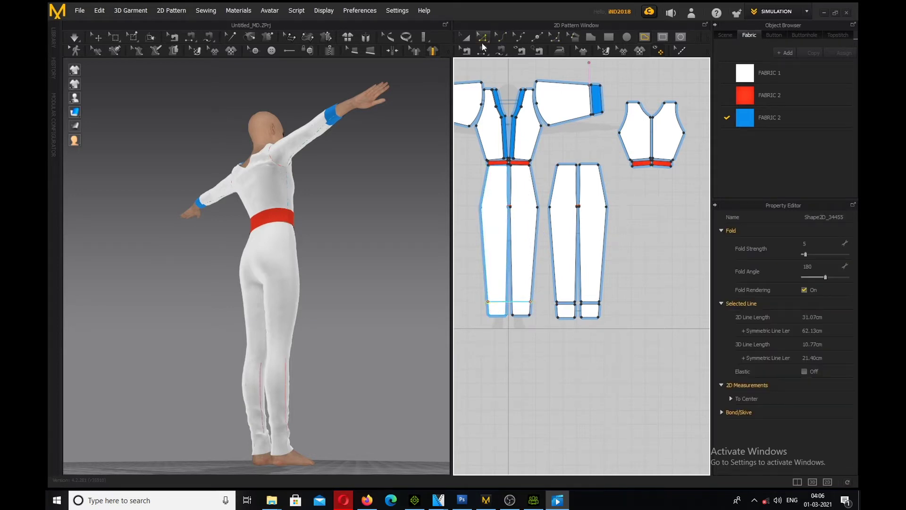
pyautogui.rightClick(518, 305)
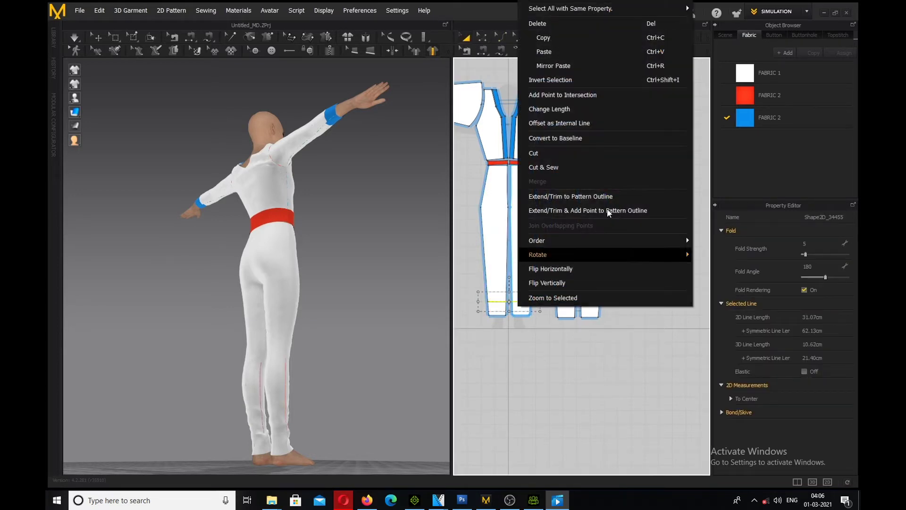
pyautogui.click(571, 167)
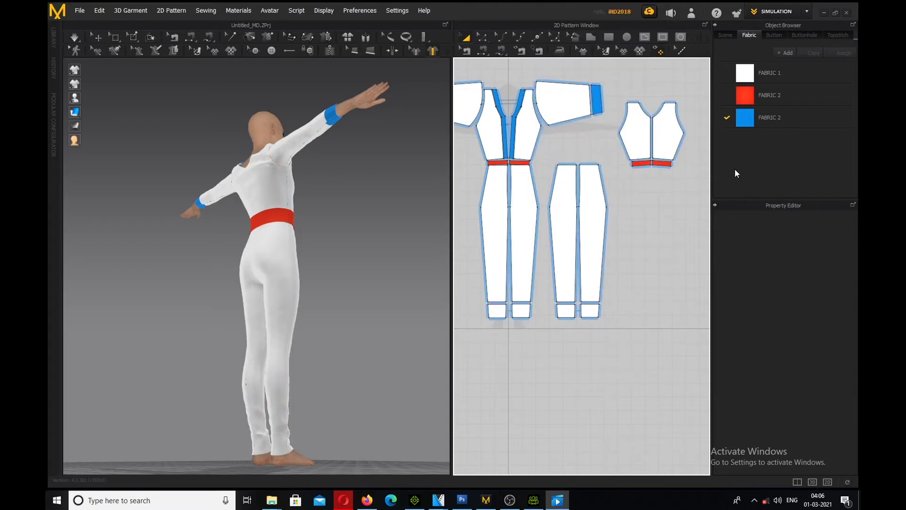
# - Apply the blue fabric to the four hem pieces of the front and back trouser legs
pyautogui.click(601, 308)
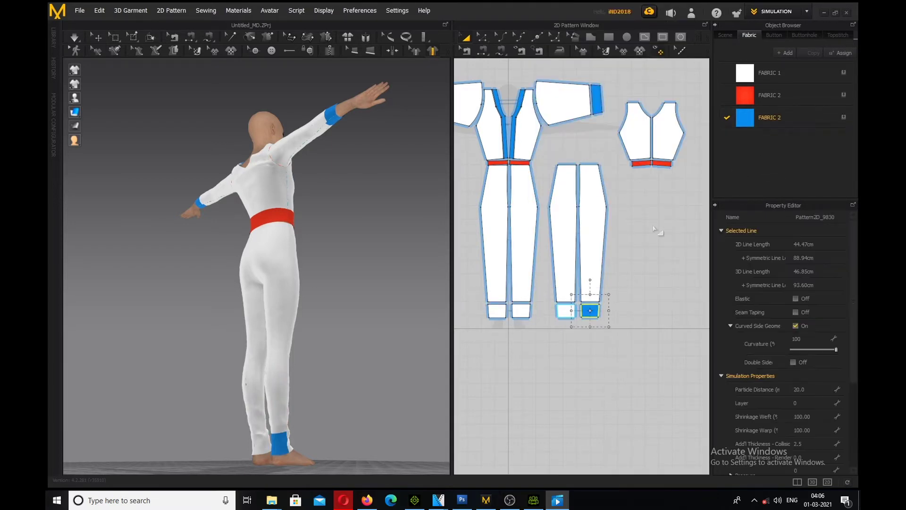
pyautogui.moveTo(741, 119); pyautogui.dragTo(727, 141)
pyautogui.moveTo(570, 311); pyautogui.dragTo(571, 312)
pyautogui.moveTo(747, 120); pyautogui.dragTo(521, 282)
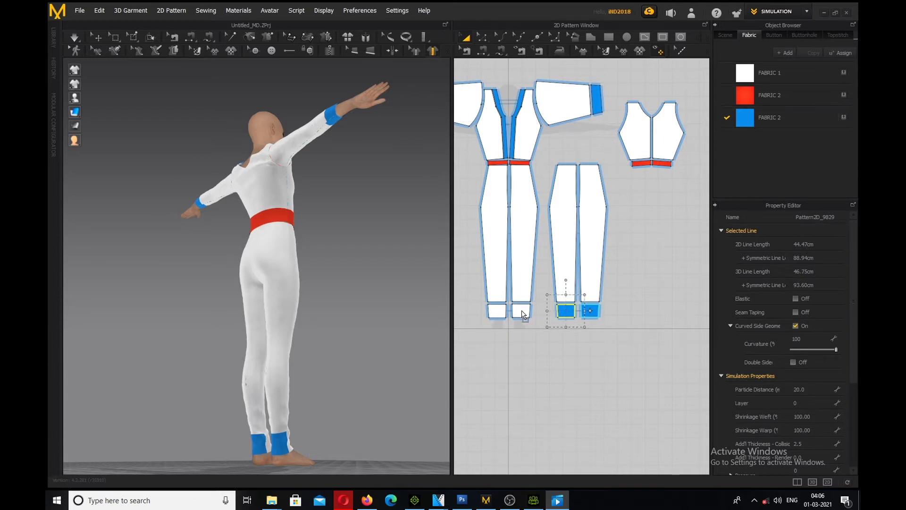
pyautogui.moveTo(522, 315); pyautogui.dragTo(521, 312)
pyautogui.moveTo(745, 118); pyautogui.dragTo(684, 169)
pyautogui.moveTo(502, 315); pyautogui.dragTo(502, 315)
pyautogui.moveTo(412, 335); pyautogui.dragTo(384, 335, button='right')
pyautogui.press('8')
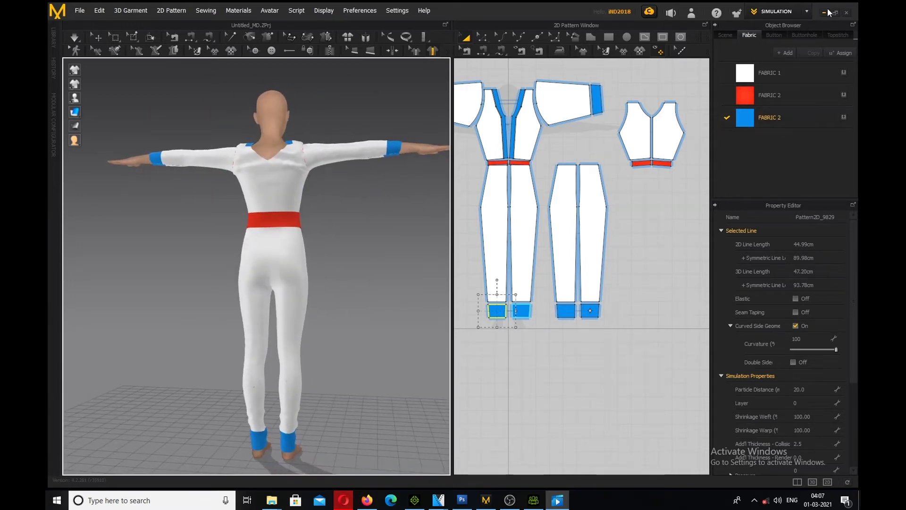
# - Switch to Photoshop, restore the original wallpaper.png image from the history and crop it to the black stripe
pyautogui.hotkey('alt', 'Tab')
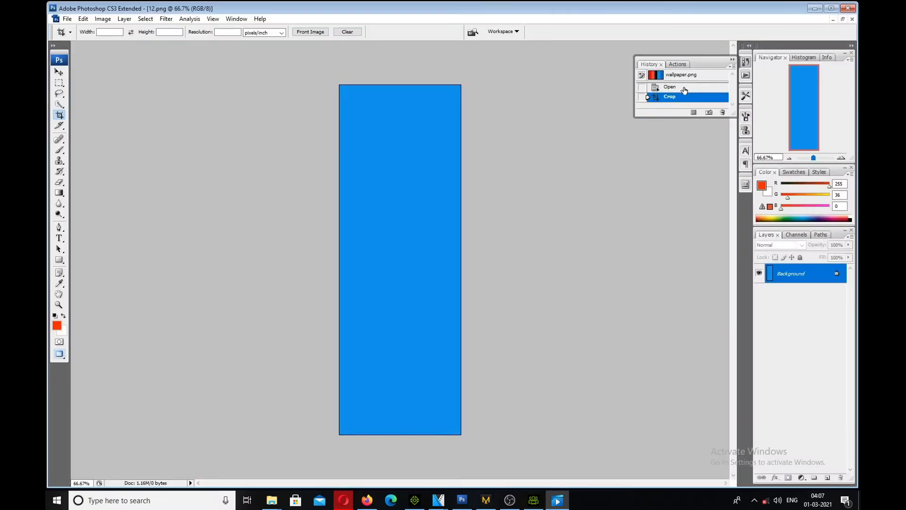
pyautogui.click(675, 76)
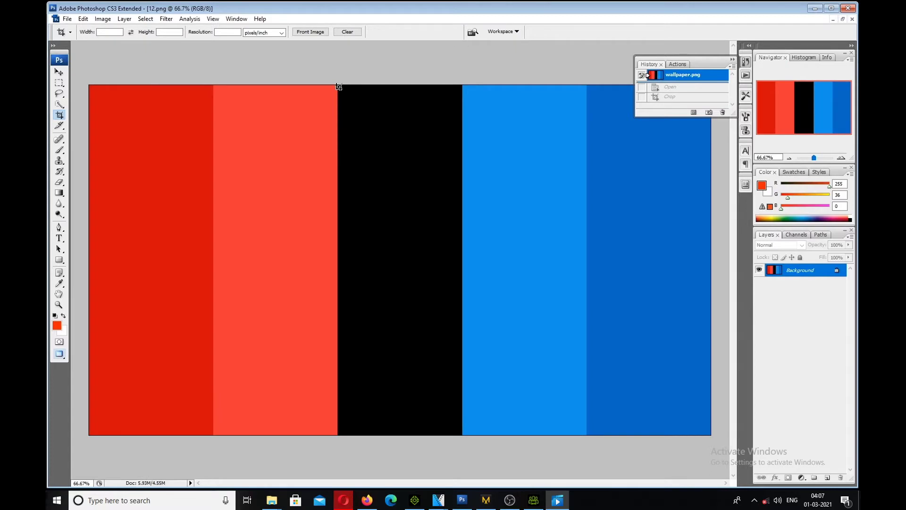
pyautogui.moveTo(341, 87); pyautogui.dragTo(461, 435)
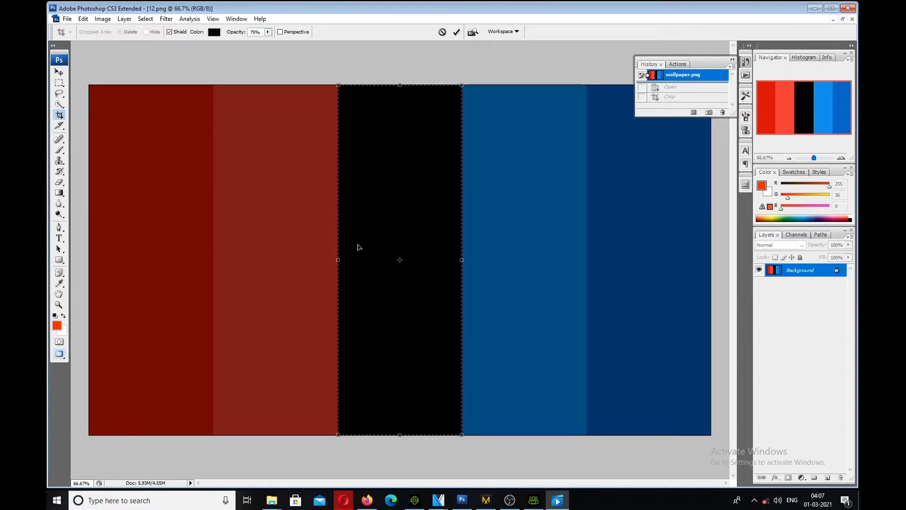
pyautogui.moveTo(336, 261); pyautogui.dragTo(340, 261)
pyautogui.rightClick(391, 187)
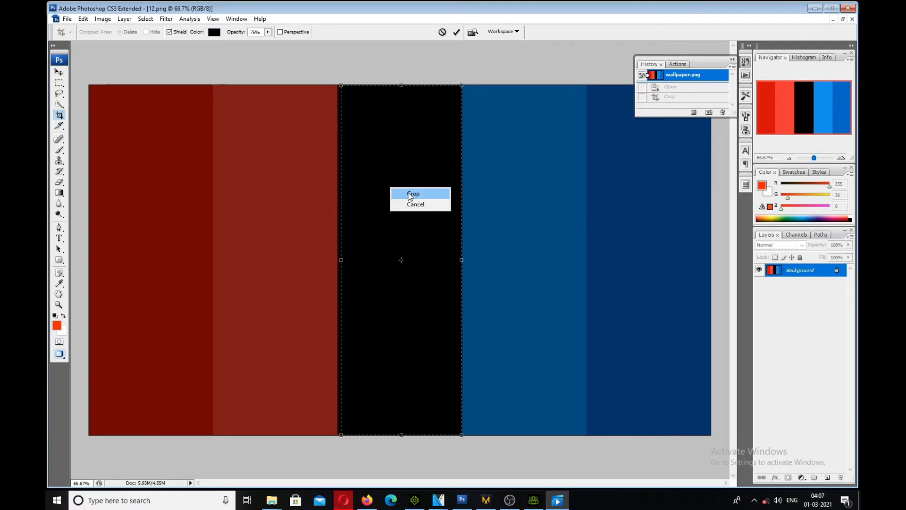
pyautogui.click(413, 194)
# - Save the cropped black image to the desktop as 13.png in PNG format
pyautogui.click(67, 19)
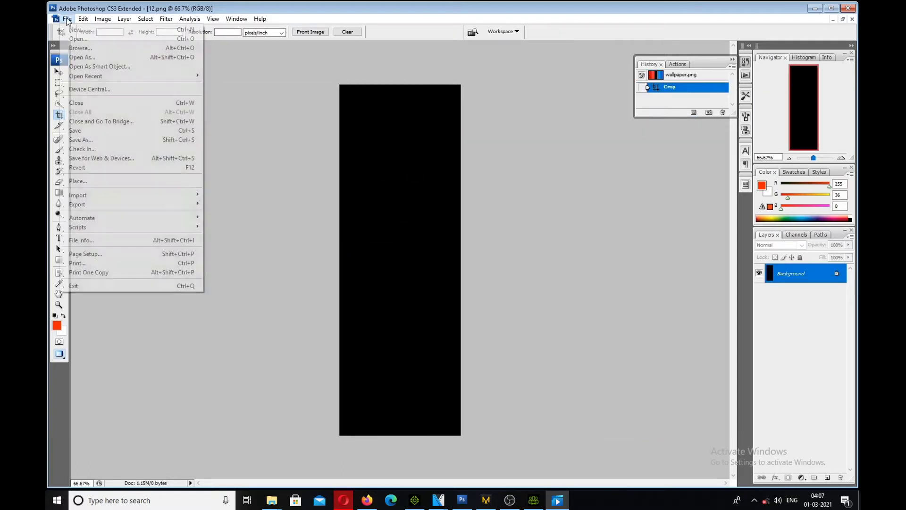
pyautogui.click(95, 140)
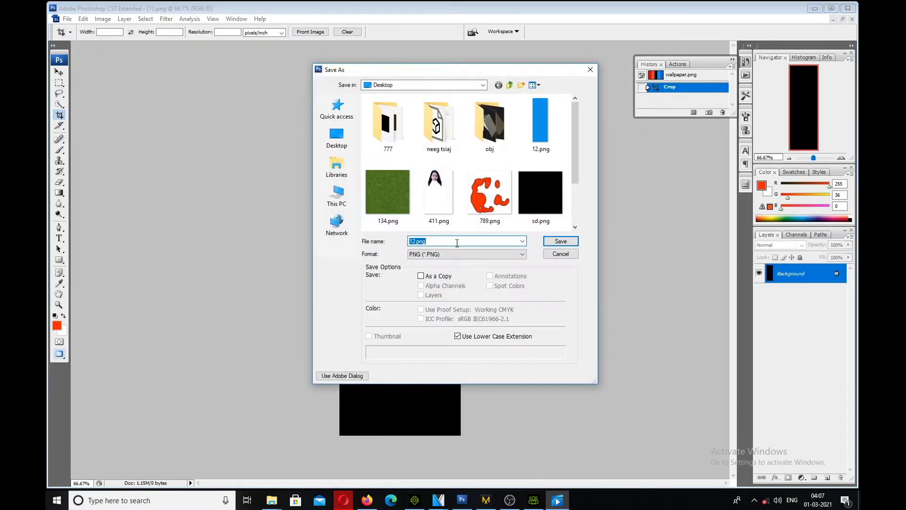
pyautogui.write('12')
pyautogui.click(561, 241)
pyautogui.click(493, 242)
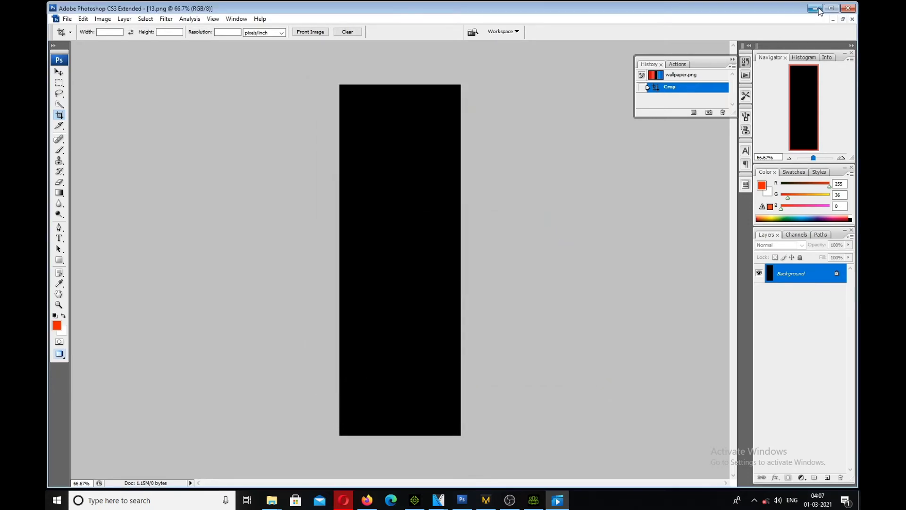
# - Bring 13.png from the desktop into Marvelous Designer as the texture of a new fabric
pyautogui.click(815, 9)
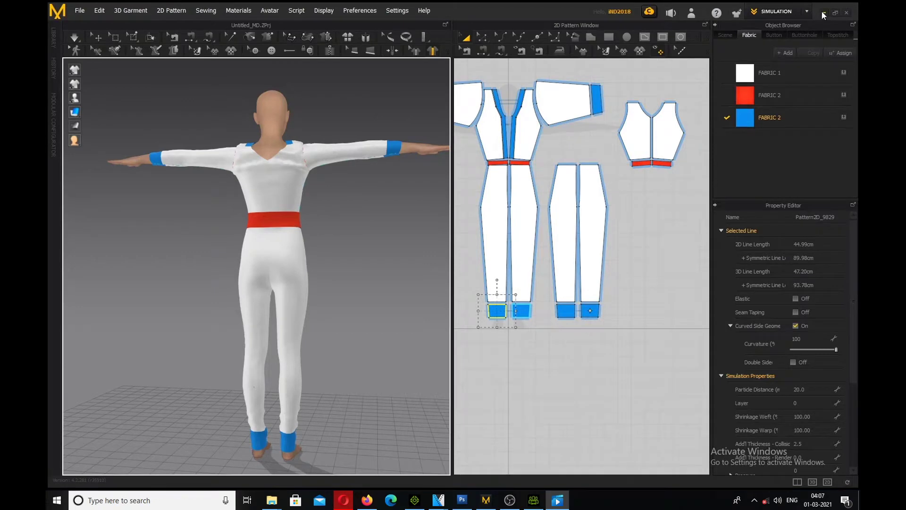
pyautogui.click(822, 12)
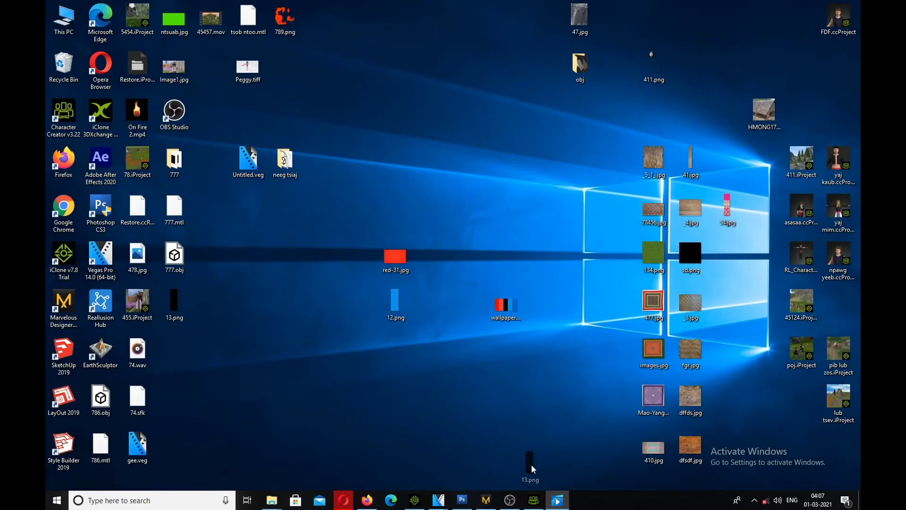
pyautogui.click(558, 500)
pyautogui.moveTo(761, 168); pyautogui.dragTo(585, 233)
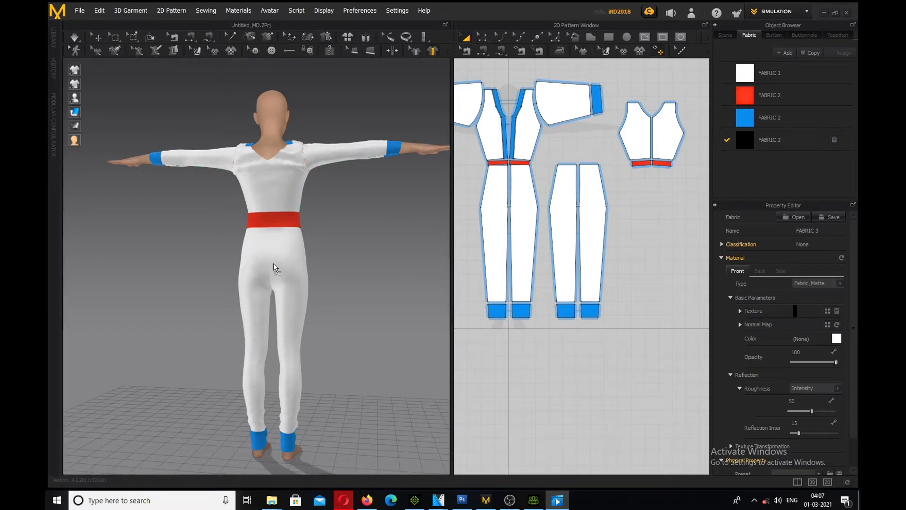
# - Apply the black fabric to the front and back patterns of both trouser legs and simulate the garment
pyautogui.moveTo(273, 267); pyautogui.dragTo(278, 254)
pyautogui.moveTo(746, 138); pyautogui.dragTo(251, 265)
pyautogui.press('2')
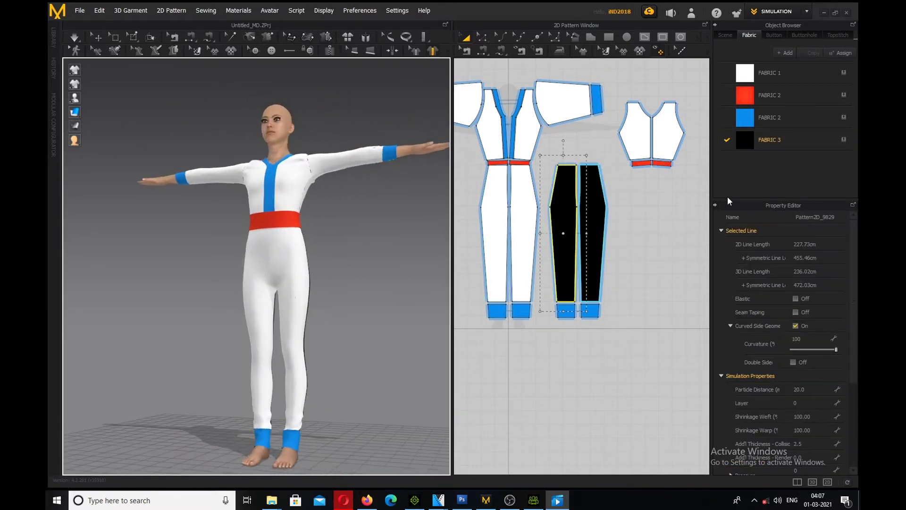
pyautogui.moveTo(294, 268); pyautogui.dragTo(293, 268)
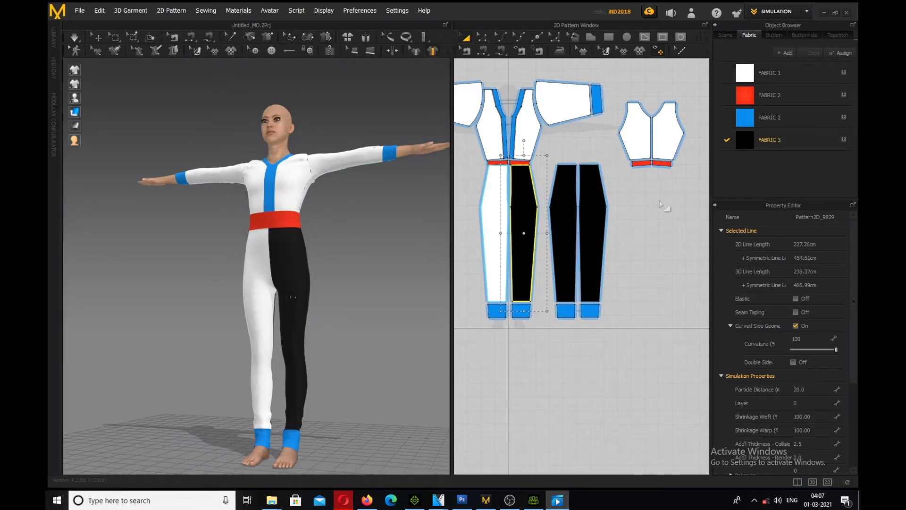
pyautogui.moveTo(740, 142); pyautogui.dragTo(264, 257)
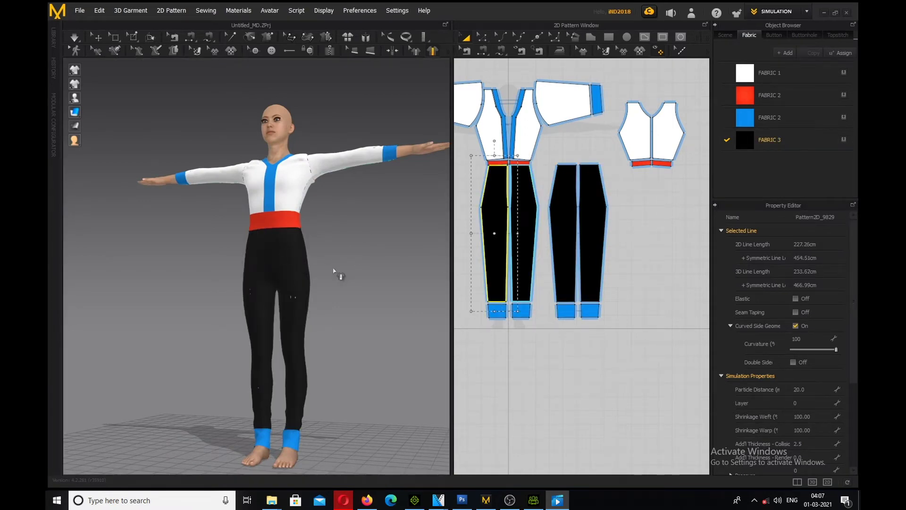
pyautogui.scroll(2, 338, 276)
pyautogui.press('space')
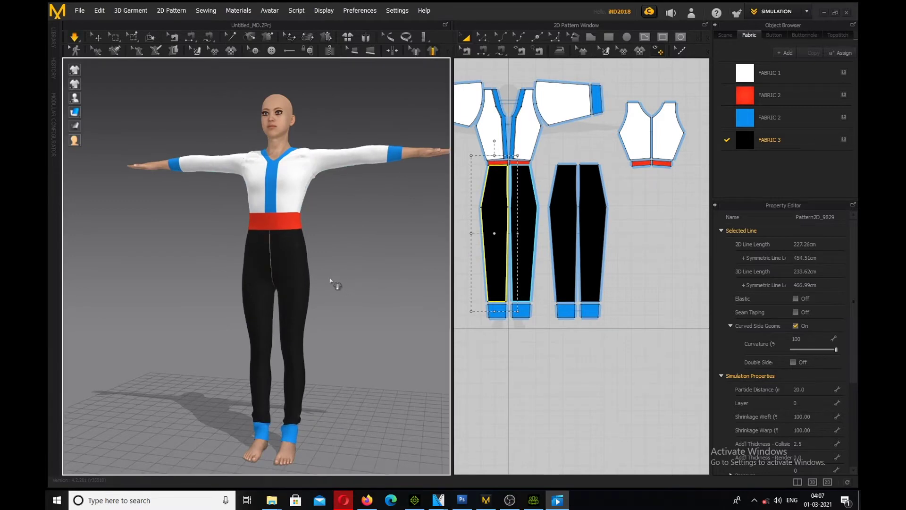
# - Select all trouser leg and hem patterns together and shorten them from the bottom, simulating the fit
pyautogui.moveTo(312, 276); pyautogui.dragTo(491, 240, button='right')
pyautogui.moveTo(655, 319); pyautogui.dragTo(469, 239)
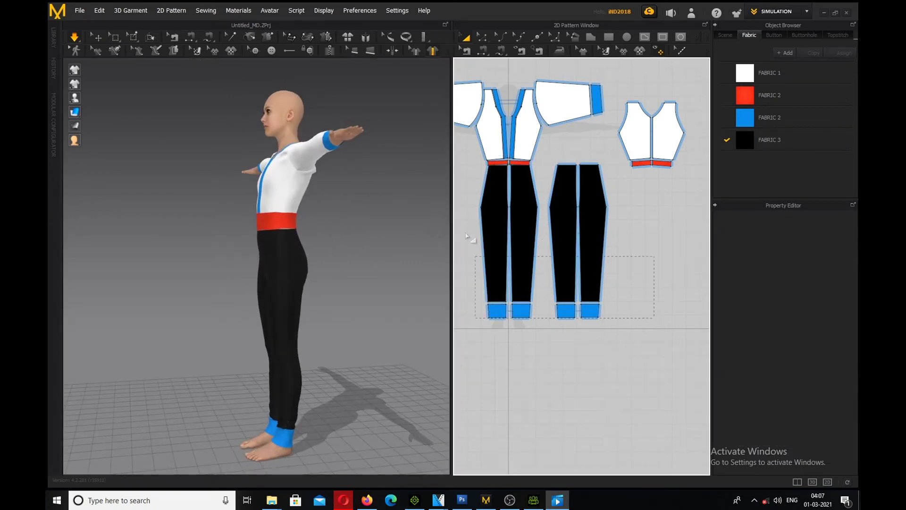
pyautogui.moveTo(461, 166); pyautogui.dragTo(462, 167)
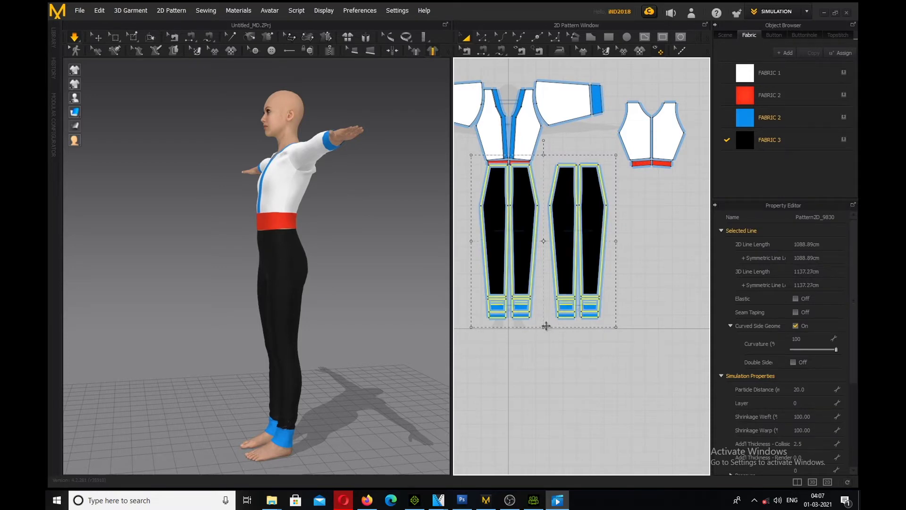
pyautogui.click(400, 306)
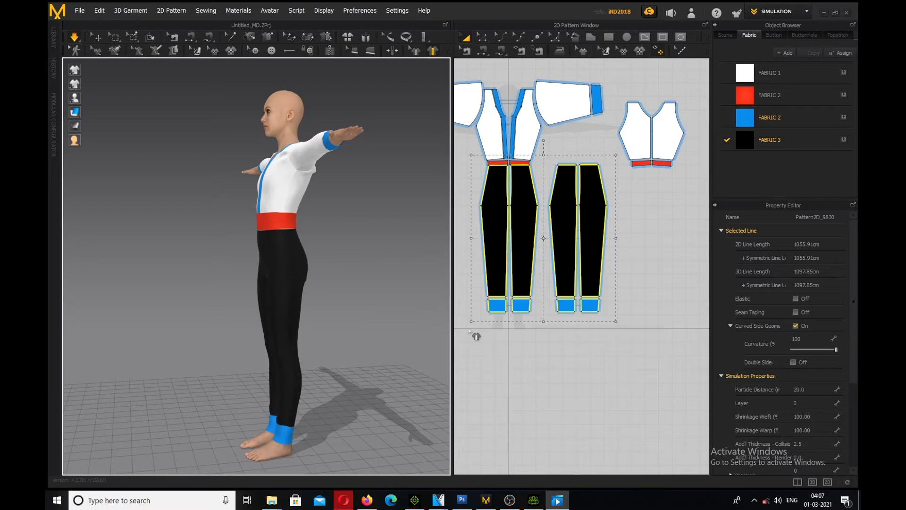
pyautogui.click(542, 321)
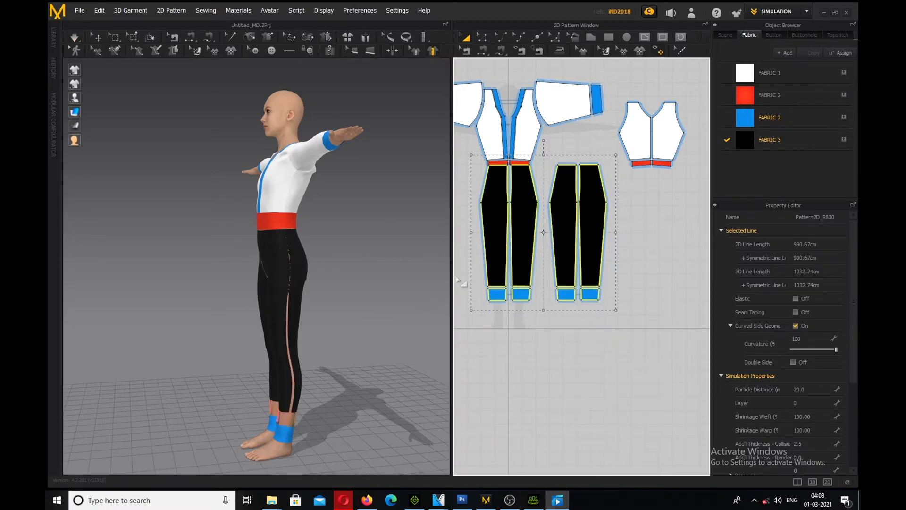
# - Lengthen the selected trouser leg and hem patterns slightly from the bottom and check the simulated fit from the front
pyautogui.moveTo(391, 279); pyautogui.dragTo(527, 266, button='right')
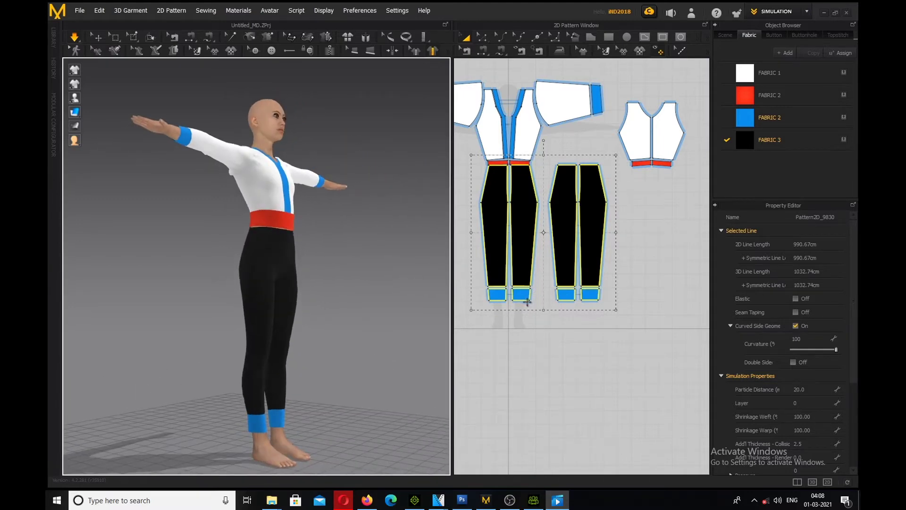
pyautogui.moveTo(544, 310); pyautogui.dragTo(543, 318)
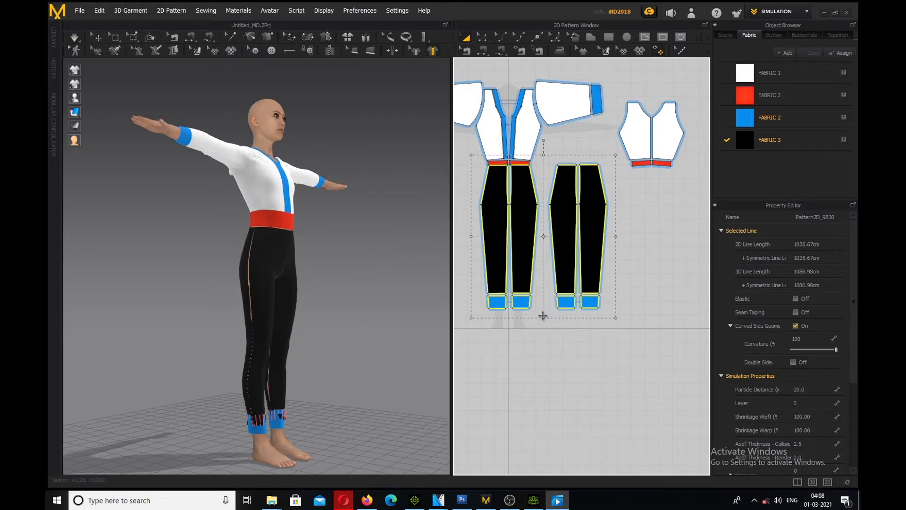
pyautogui.click(546, 321)
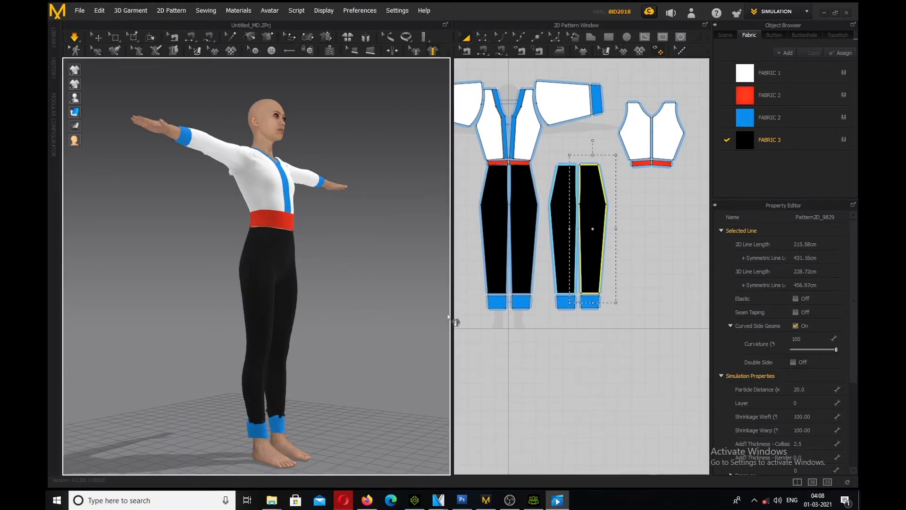
pyautogui.moveTo(353, 315); pyautogui.dragTo(392, 263, button='right')
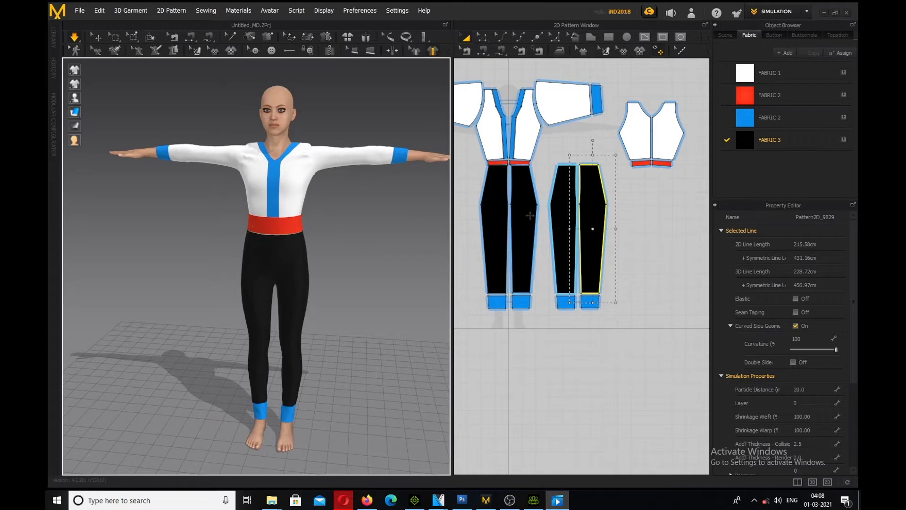
pyautogui.click(652, 205)
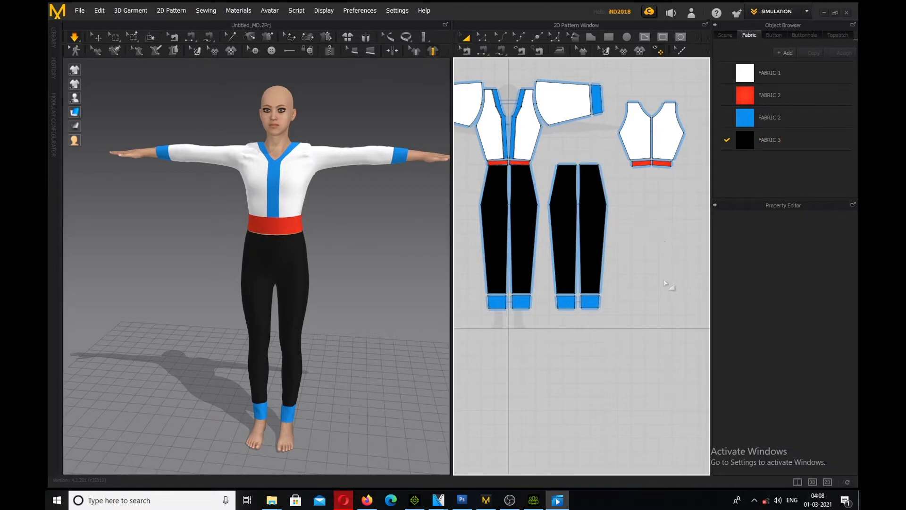
# - Select the trouser leg, hem and adjoining red waistband patterns and lengthen them slightly in the pattern layout
pyautogui.moveTo(499, 229); pyautogui.dragTo(456, 163)
pyautogui.moveTo(611, 321); pyautogui.dragTo(468, 150)
pyautogui.scroll(-5, 551, 163)
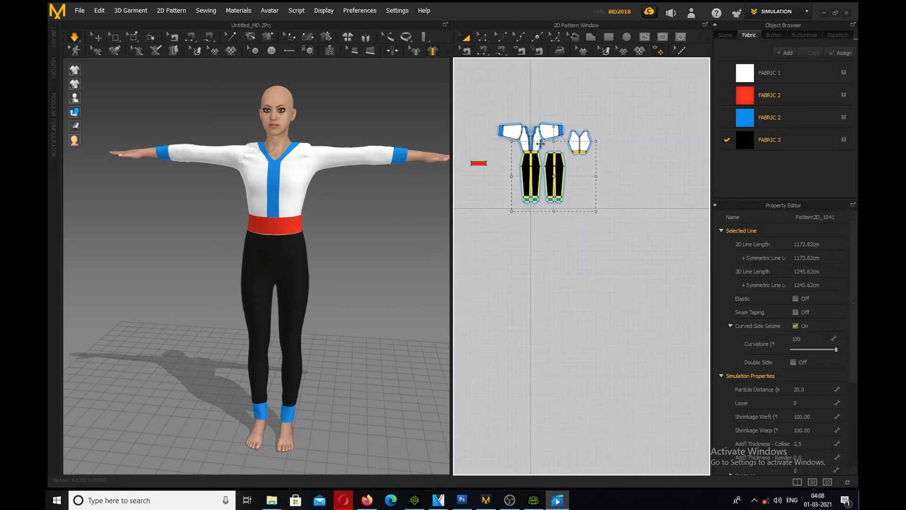
pyautogui.scroll(6, 546, 134)
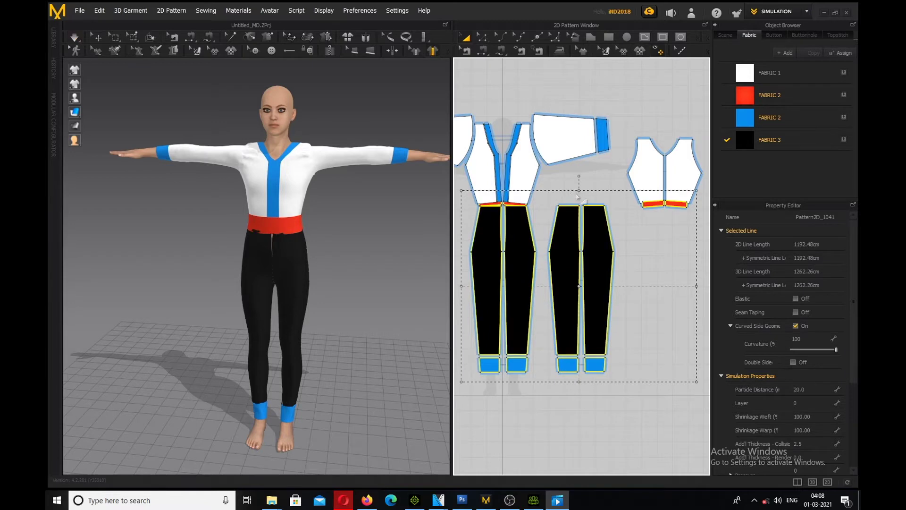
# - Apply the black fabric (FABRIC 3) to both sleeves and both front bodice patterns
pyautogui.moveTo(340, 192); pyautogui.dragTo(511, 205, button='right')
pyautogui.moveTo(352, 196); pyautogui.dragTo(518, 208, button='right')
pyautogui.moveTo(321, 215); pyautogui.dragTo(364, 229, button='right')
pyautogui.moveTo(272, 237); pyautogui.dragTo(263, 239, button='right')
pyautogui.moveTo(746, 140); pyautogui.dragTo(330, 165)
pyautogui.moveTo(744, 140); pyautogui.dragTo(306, 186)
pyautogui.moveTo(745, 141); pyautogui.dragTo(241, 188)
pyautogui.moveTo(745, 140); pyautogui.dragTo(212, 160)
# - Apply the black fabric to both back bodice patterns and check the garment from the back and front
pyautogui.moveTo(183, 166); pyautogui.dragTo(414, 158, button='right')
pyautogui.moveTo(743, 145); pyautogui.dragTo(282, 195)
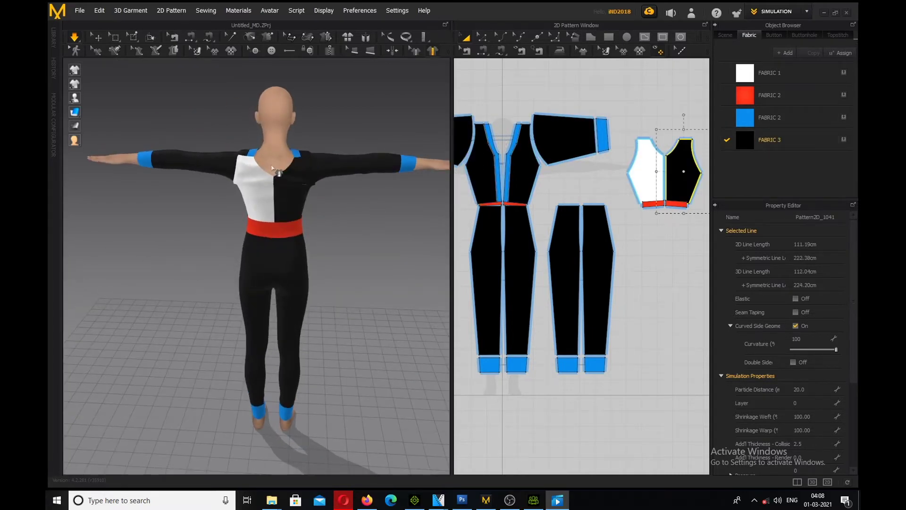
pyautogui.moveTo(734, 144); pyautogui.dragTo(267, 188)
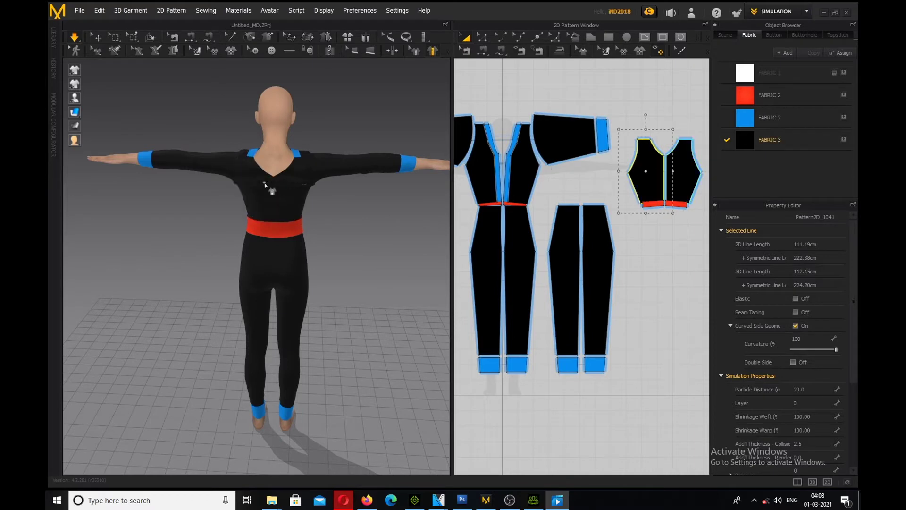
pyautogui.moveTo(246, 183); pyautogui.dragTo(263, 177, button='right')
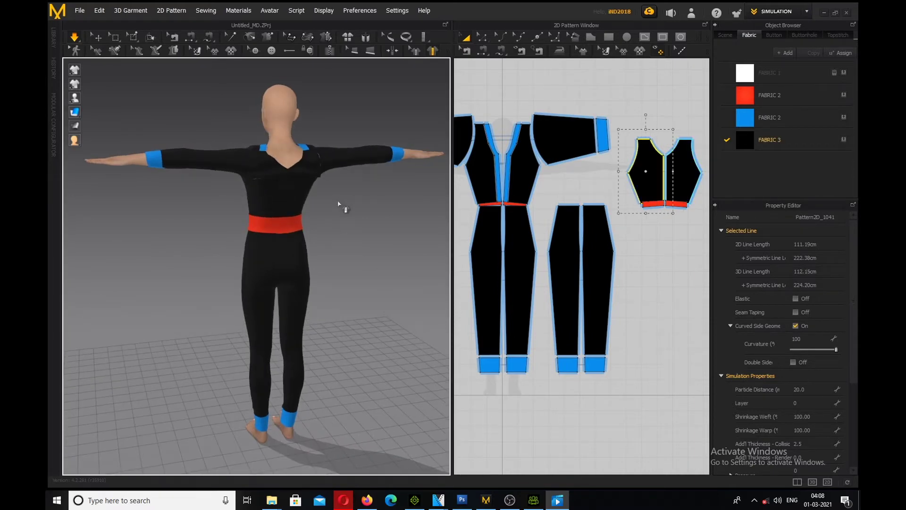
pyautogui.click(97, 37)
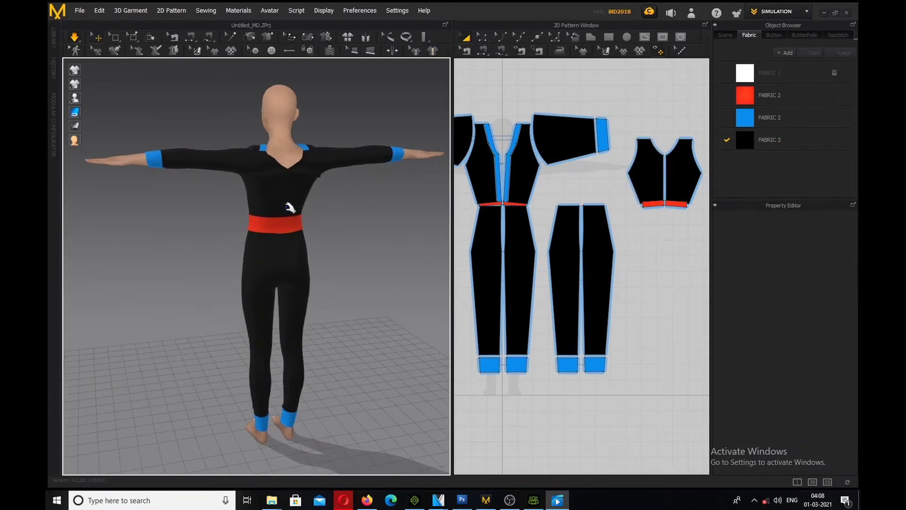
pyautogui.moveTo(324, 207); pyautogui.dragTo(439, 208, button='right')
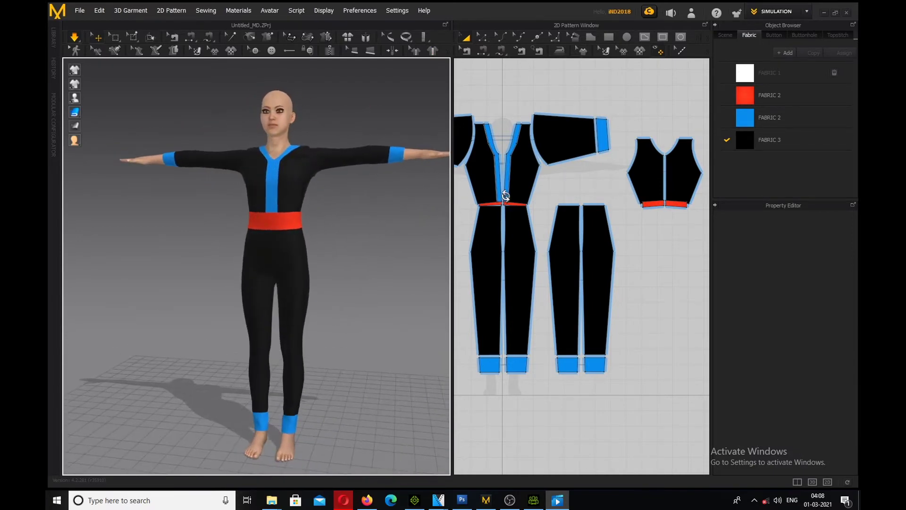
# - Draw a rectangular polygon pattern about 15.5 cm wide and 43.8 cm long below a red belt piece and give it the blue fabric
pyautogui.scroll(2, 526, 265)
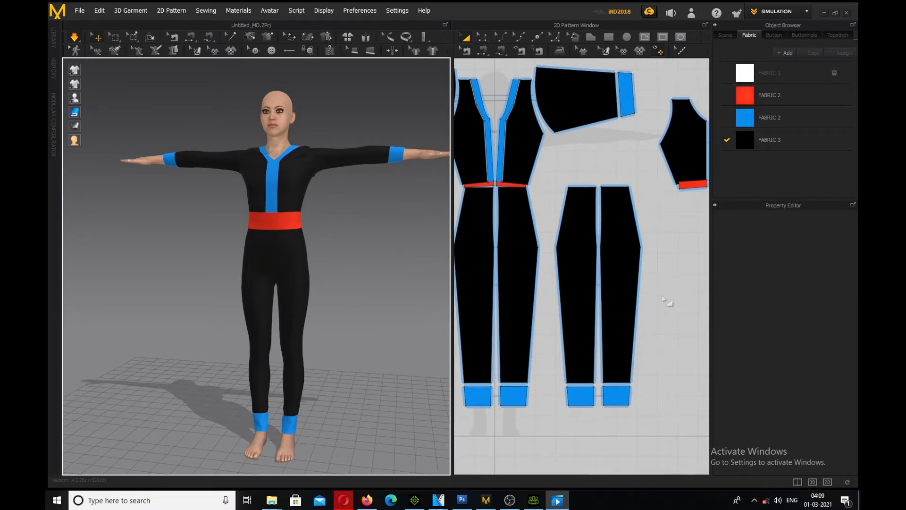
pyautogui.scroll(-4, 666, 297)
pyautogui.scroll(-2, 481, 313)
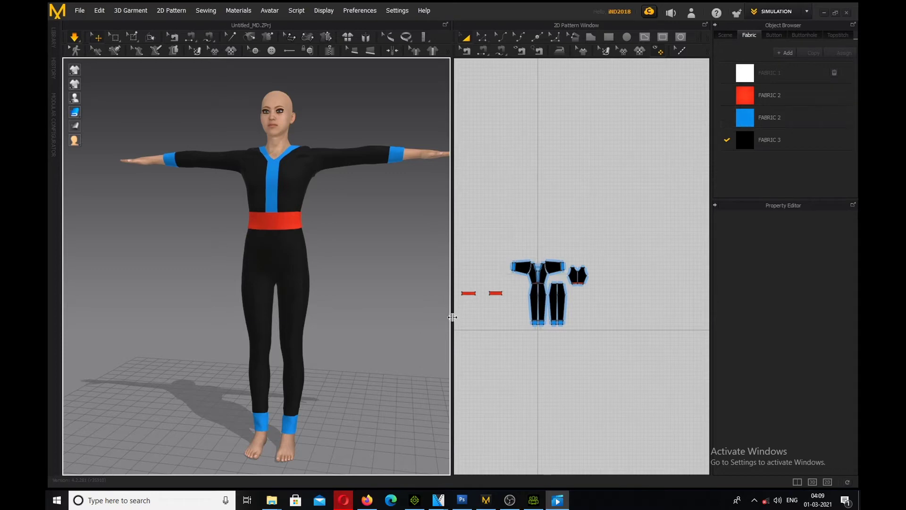
pyautogui.scroll(-2, 462, 307)
pyautogui.scroll(8, 472, 300)
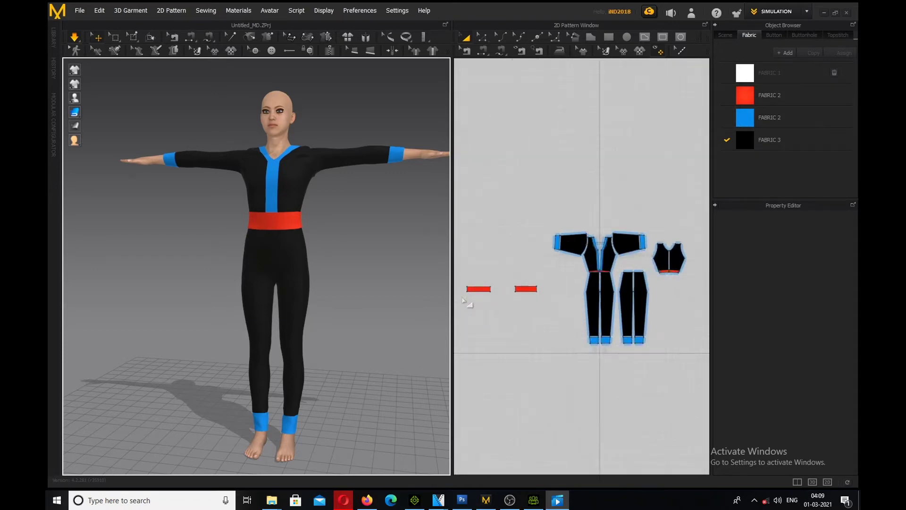
pyautogui.scroll(-4, 501, 300)
pyautogui.click(591, 37)
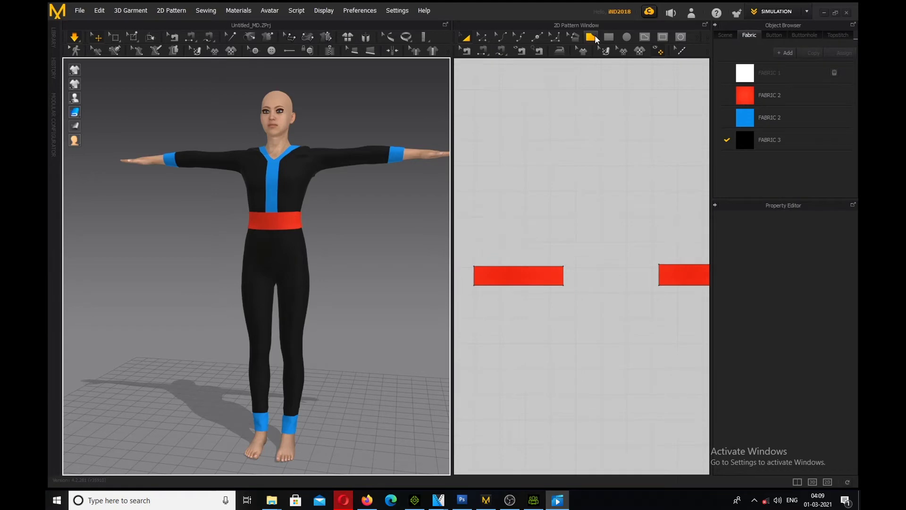
pyautogui.click(501, 289)
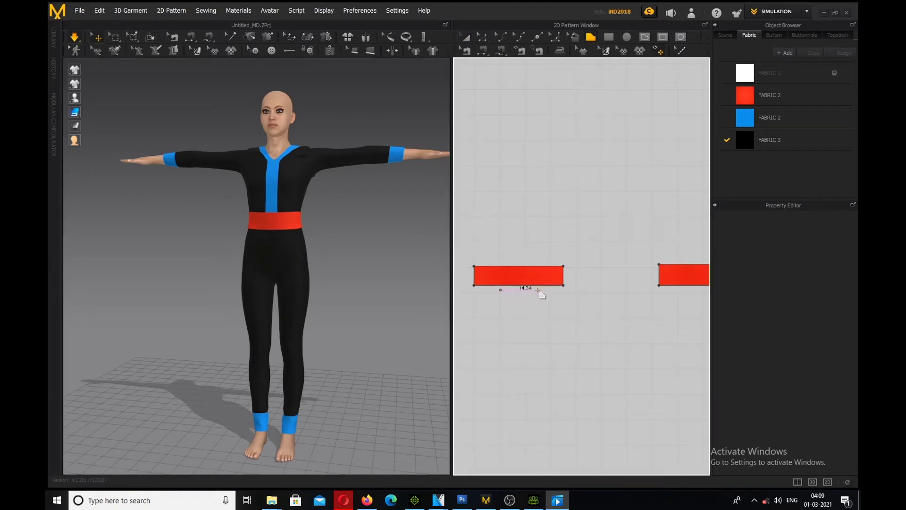
pyautogui.click(540, 290)
pyautogui.click(540, 400)
pyautogui.click(500, 401)
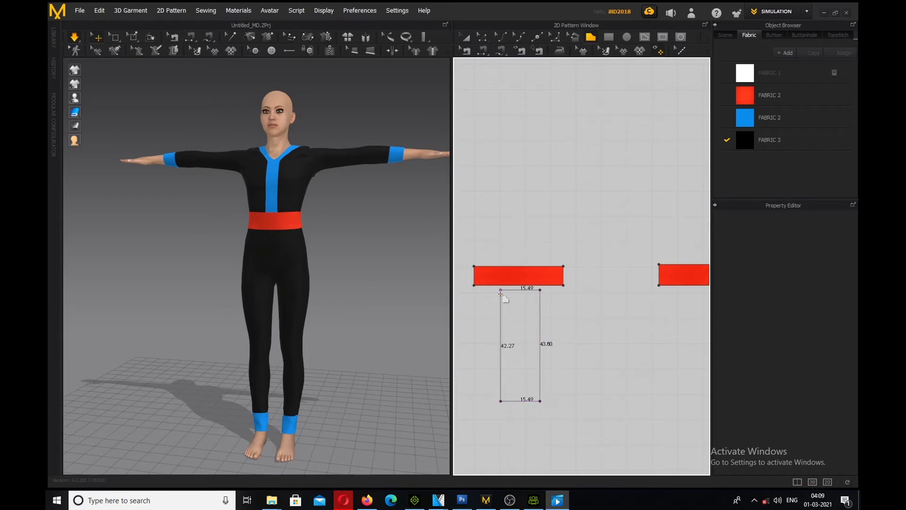
pyautogui.click(500, 290)
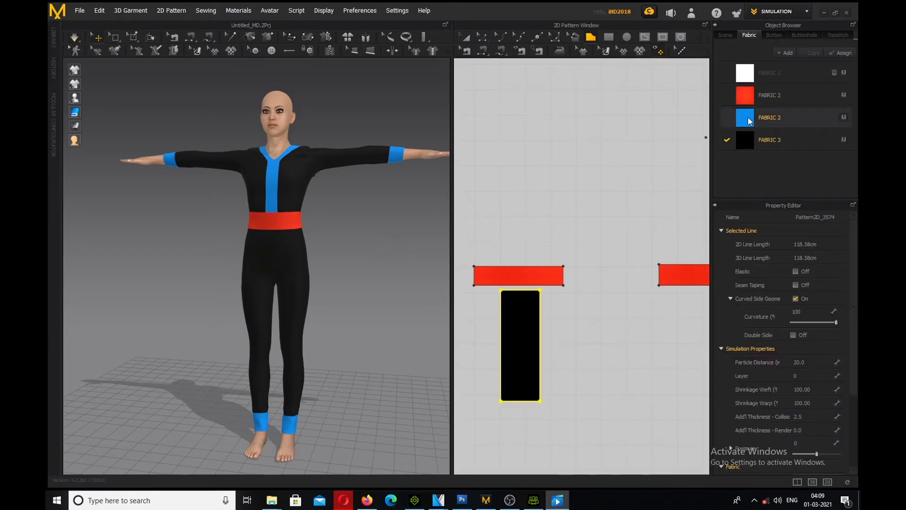
pyautogui.moveTo(748, 120); pyautogui.dragTo(520, 345)
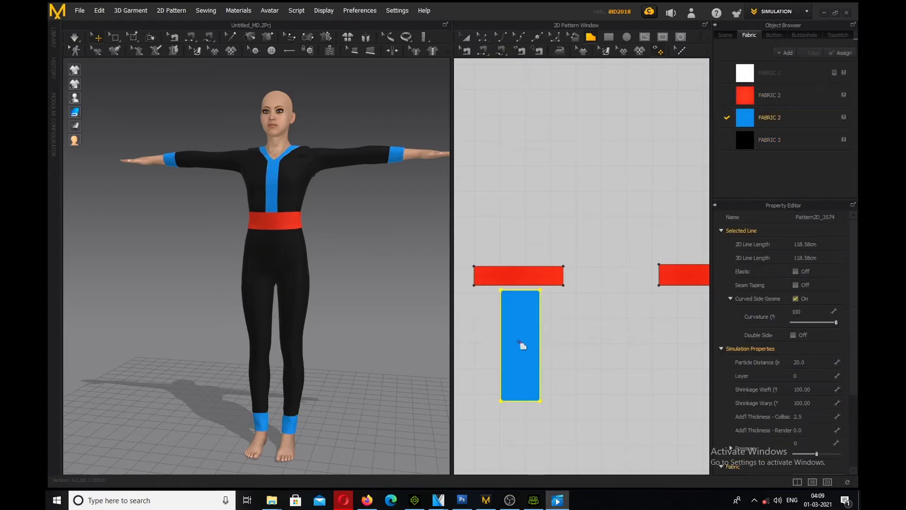
# - Move the blue panel in 3D in front of the avatar's thighs and bring it close to the body below the belt
pyautogui.moveTo(319, 265)
pyautogui.mouseDown(button='right')
pyautogui.moveTo(453, 251)
pyautogui.moveTo(397, 265)
pyautogui.moveTo(295, 267)
pyautogui.moveTo(309, 279)
pyautogui.mouseUp(button='right')
pyautogui.scroll(-3, 303, 272)
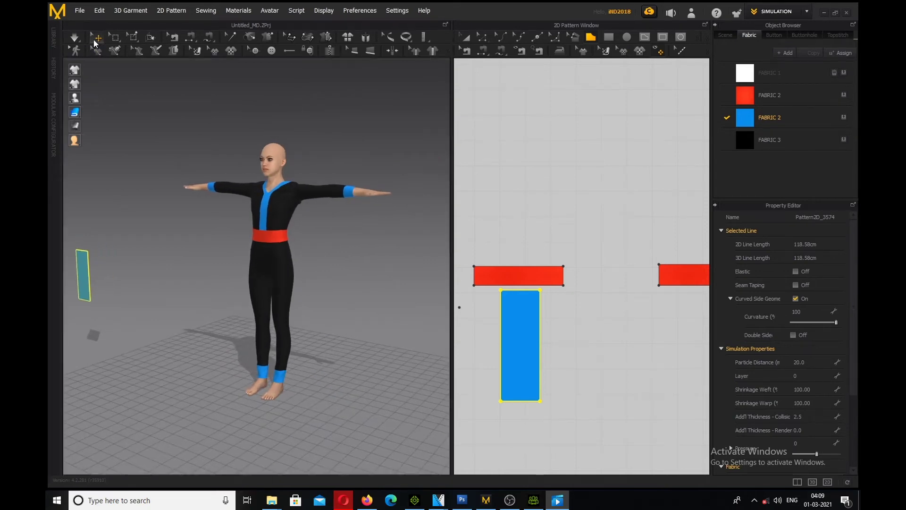
pyautogui.click(85, 276)
pyautogui.moveTo(102, 267); pyautogui.dragTo(279, 259)
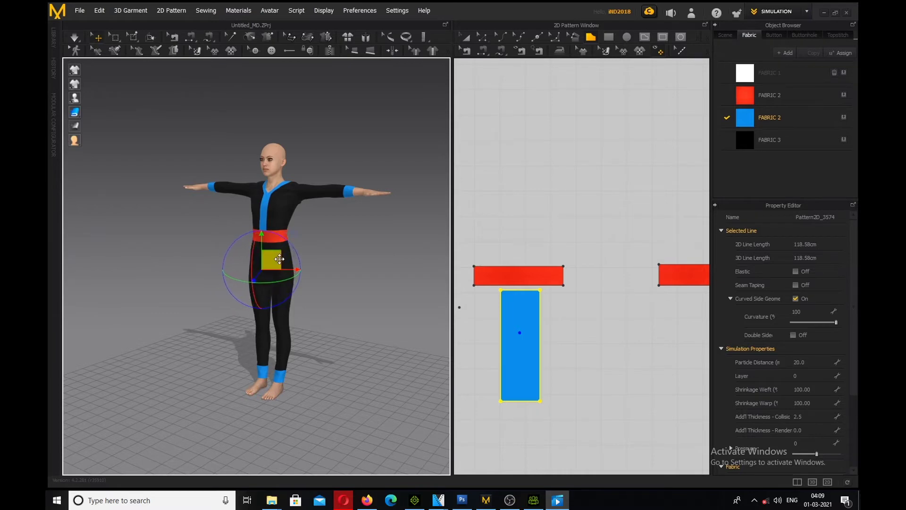
pyautogui.moveTo(340, 243); pyautogui.dragTo(230, 238, button='right')
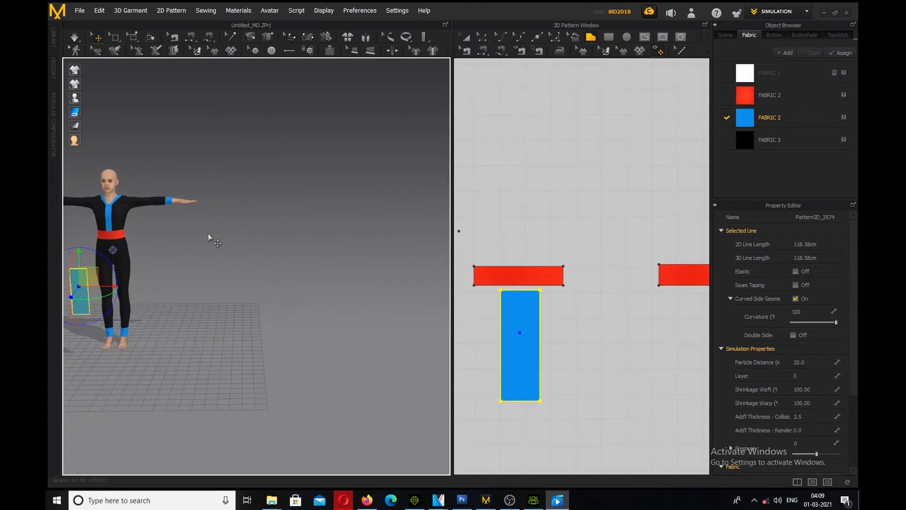
pyautogui.press('2')
pyautogui.moveTo(227, 300); pyautogui.dragTo(271, 290)
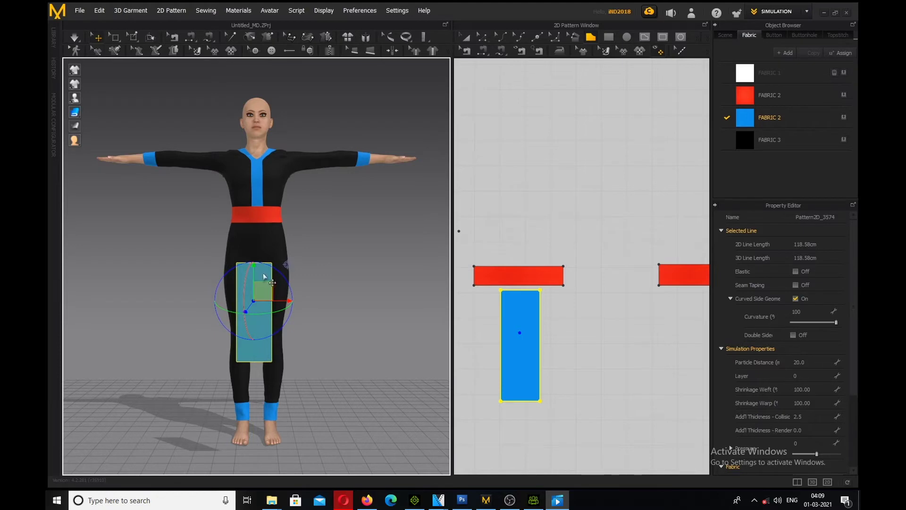
pyautogui.moveTo(255, 264); pyautogui.dragTo(255, 228)
pyautogui.moveTo(337, 259); pyautogui.dragTo(227, 255, button='right')
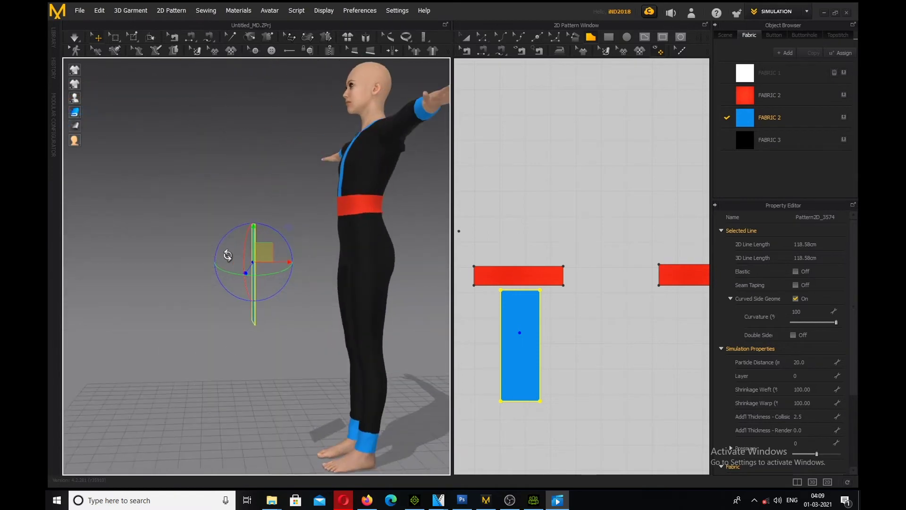
pyautogui.moveTo(274, 263); pyautogui.dragTo(340, 260)
pyautogui.press('2')
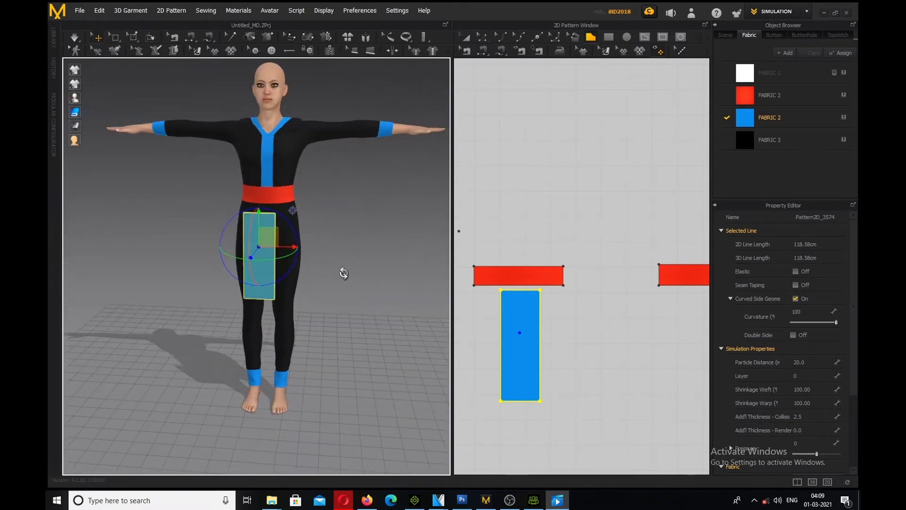
# - Raise the blue panel to just under the belt and shift it sideways to centre it on the avatar
pyautogui.scroll(5, 261, 229)
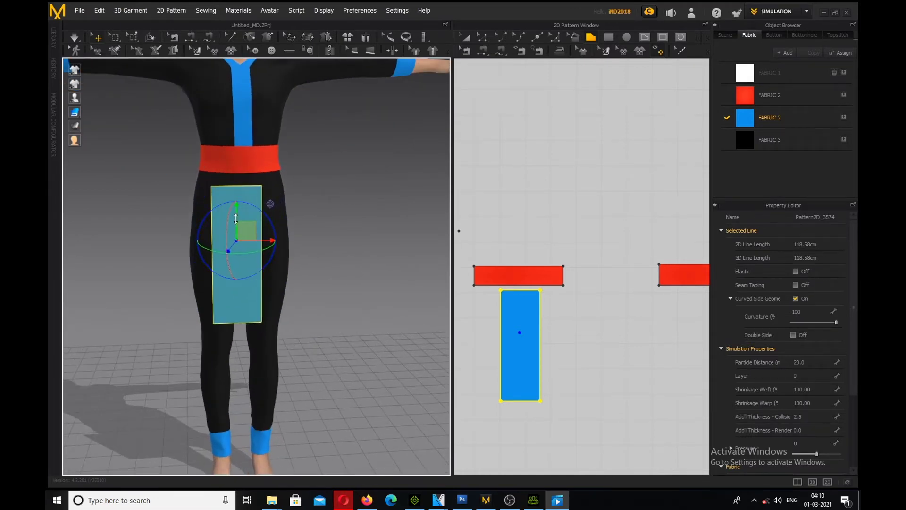
pyautogui.moveTo(236, 216); pyautogui.dragTo(236, 207)
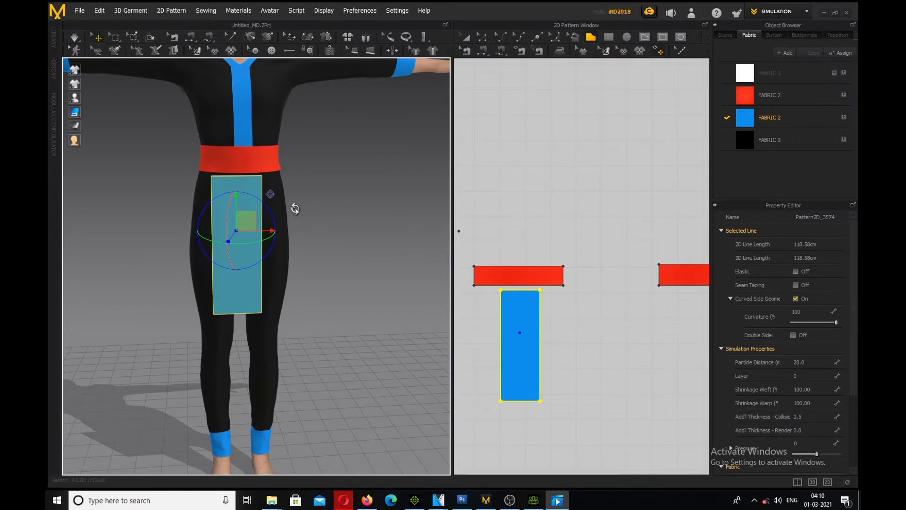
pyautogui.moveTo(297, 208); pyautogui.dragTo(281, 237, button='right')
pyautogui.moveTo(262, 232); pyautogui.dragTo(268, 232)
pyautogui.moveTo(359, 191); pyautogui.dragTo(357, 156, button='right')
pyautogui.click(356, 211)
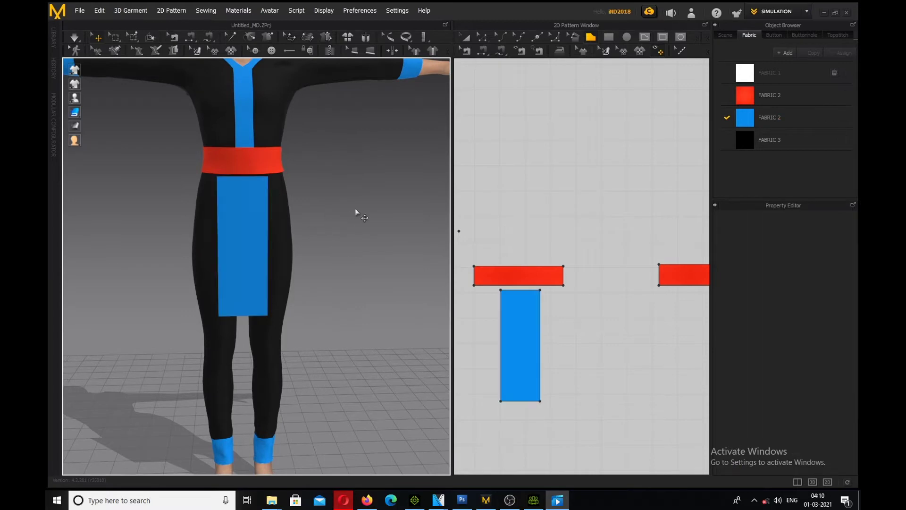
# - Add a point on the front belt's lower edge in line with one upper corner of the blue panel
pyautogui.click(253, 223)
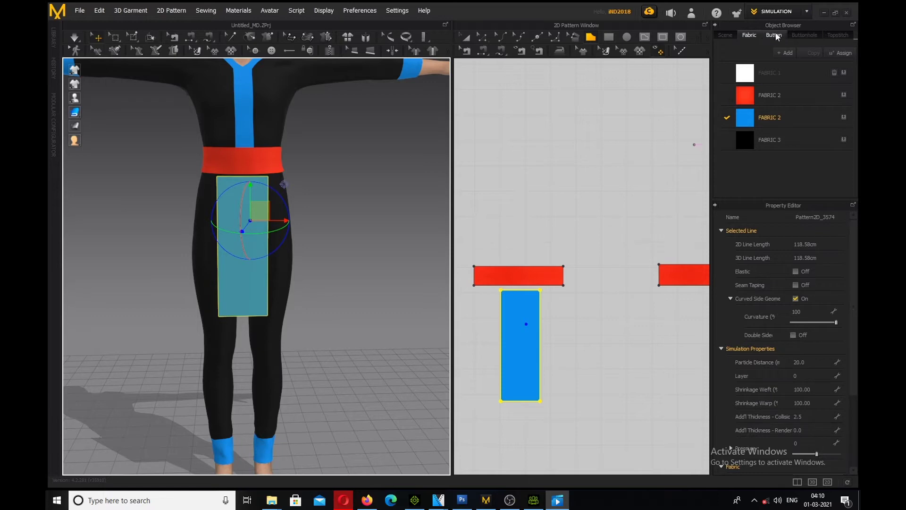
pyautogui.click(538, 36)
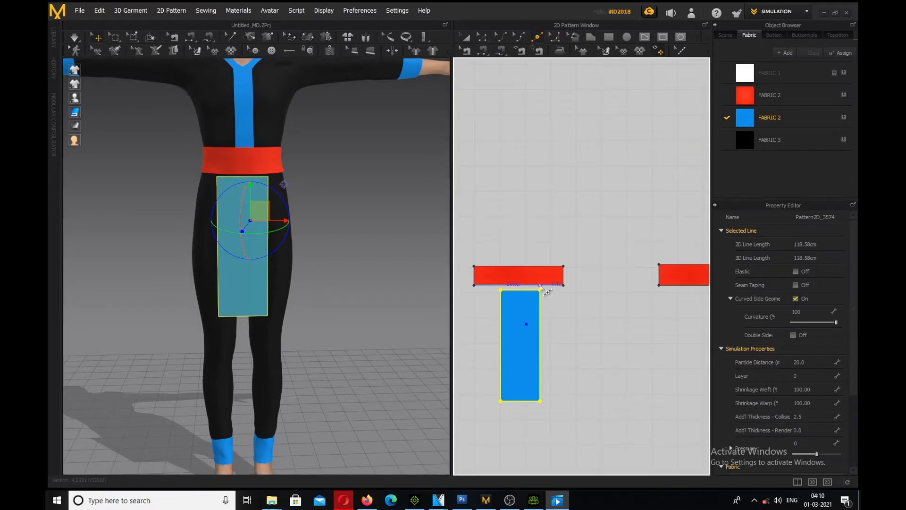
pyautogui.click(267, 173)
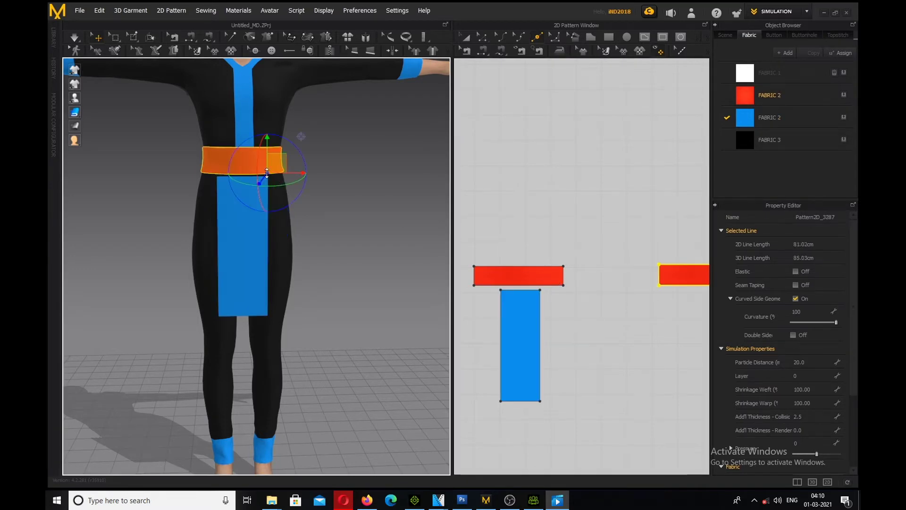
pyautogui.scroll(3, 647, 303)
pyautogui.scroll(-4, 651, 297)
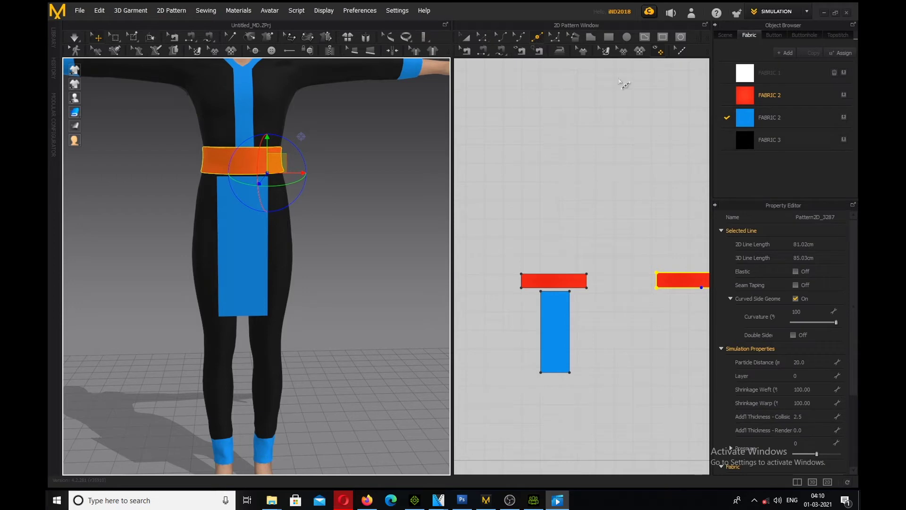
pyautogui.click(702, 288)
# - Add a second point on the front belt's lower edge in line with the blue panel's other upper corner
pyautogui.scroll(5, 221, 181)
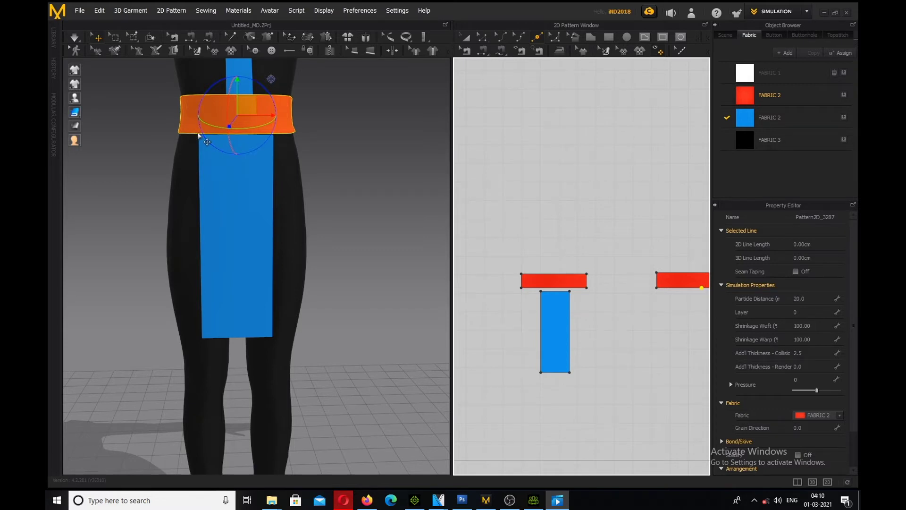
pyautogui.click(199, 136)
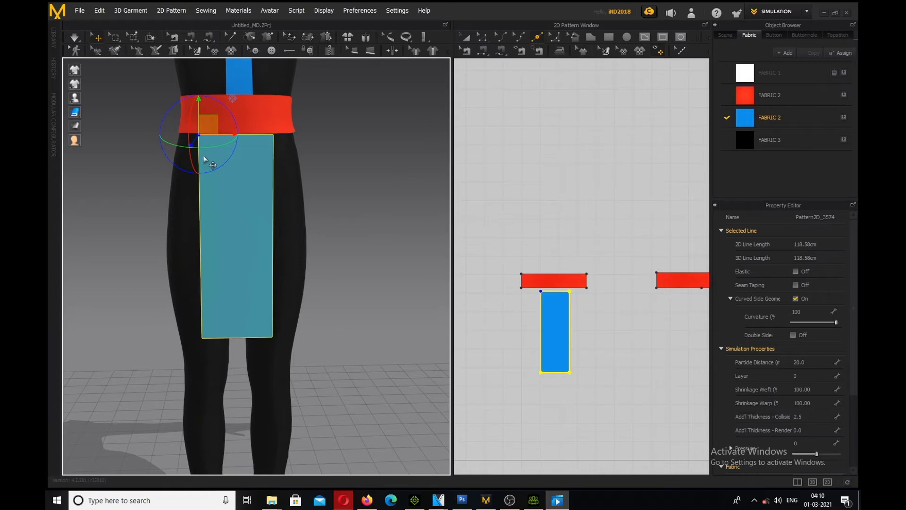
pyautogui.hotkey('ctrl', 'z')
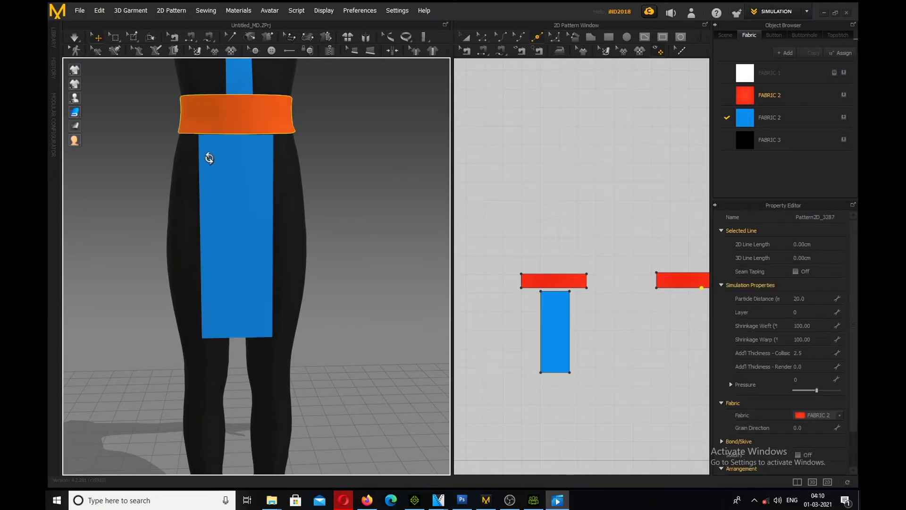
pyautogui.scroll(-1, 199, 142)
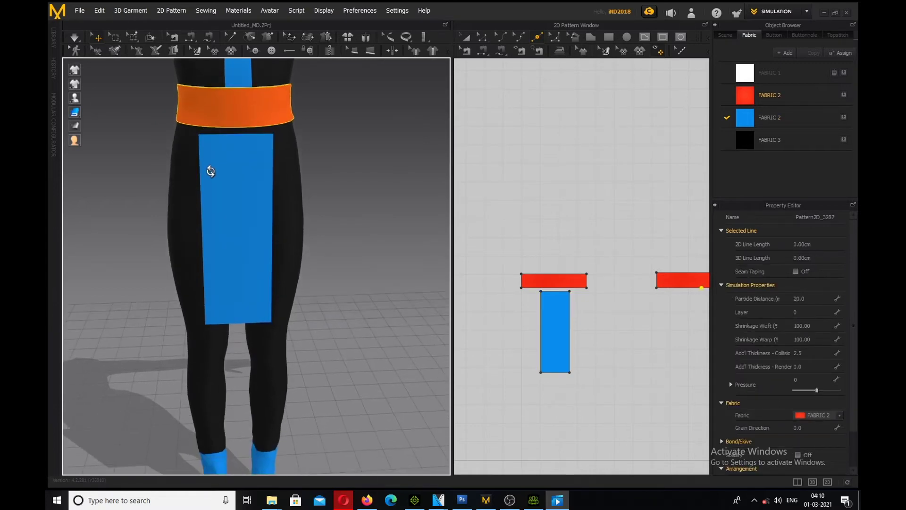
pyautogui.click(199, 126)
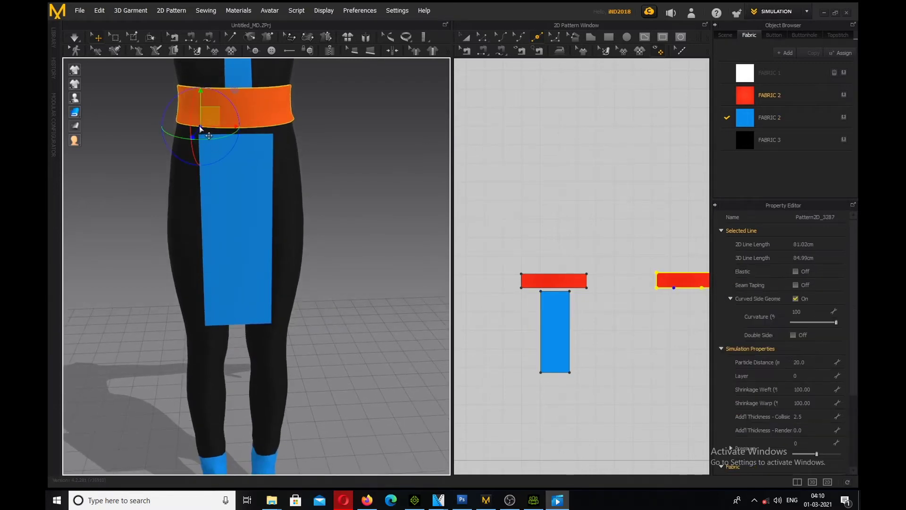
pyautogui.click(675, 288)
# - Sew the blue panel's upper edge to the belt's lower edge between the two added points and simulate the drape
pyautogui.scroll(-5, 200, 121)
pyautogui.scroll(7, 218, 110)
pyautogui.scroll(-2, 220, 114)
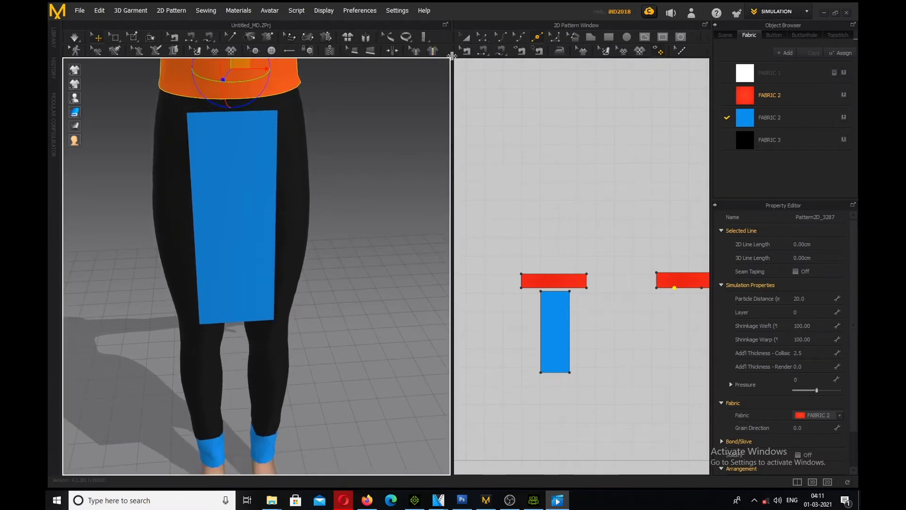
pyautogui.click(486, 52)
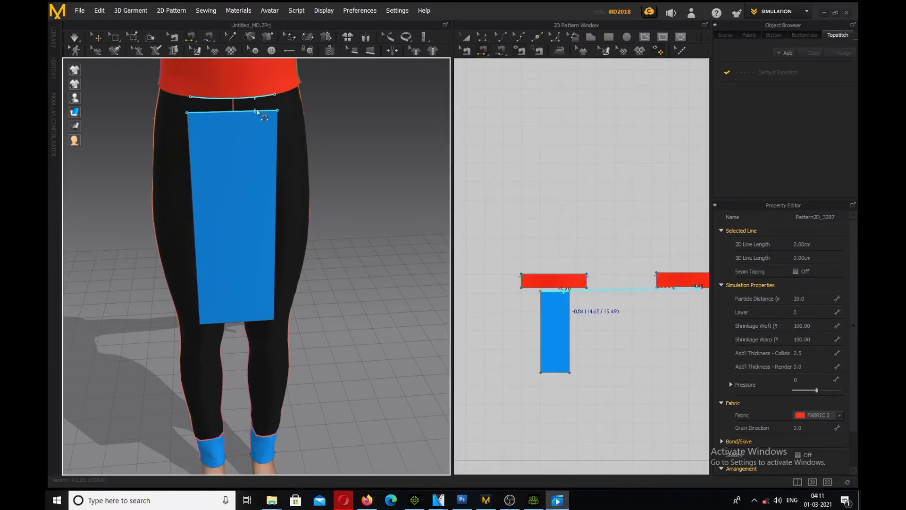
pyautogui.click(256, 112)
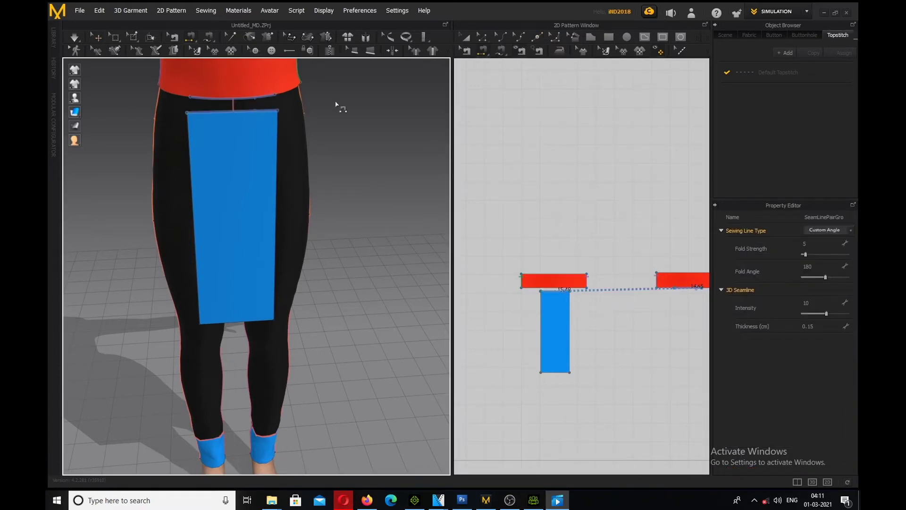
pyautogui.press('space')
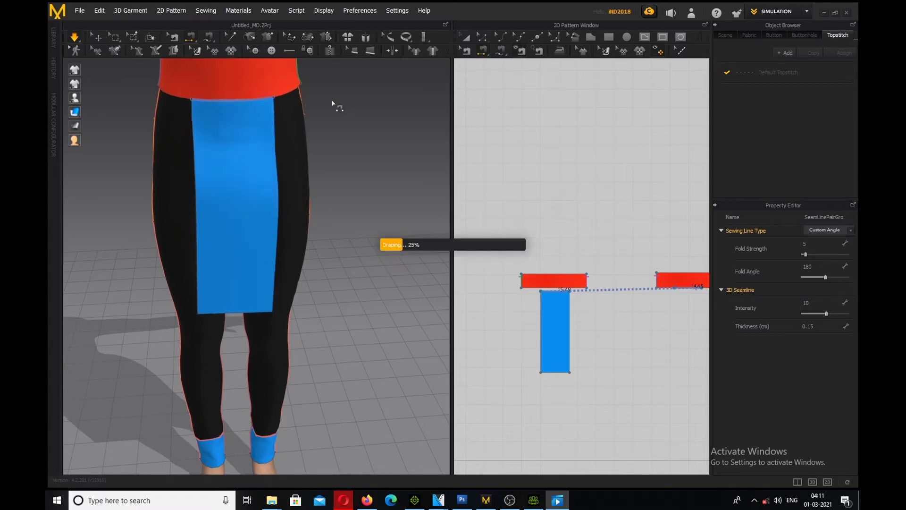
pyautogui.moveTo(348, 126); pyautogui.dragTo(357, 101, button='right')
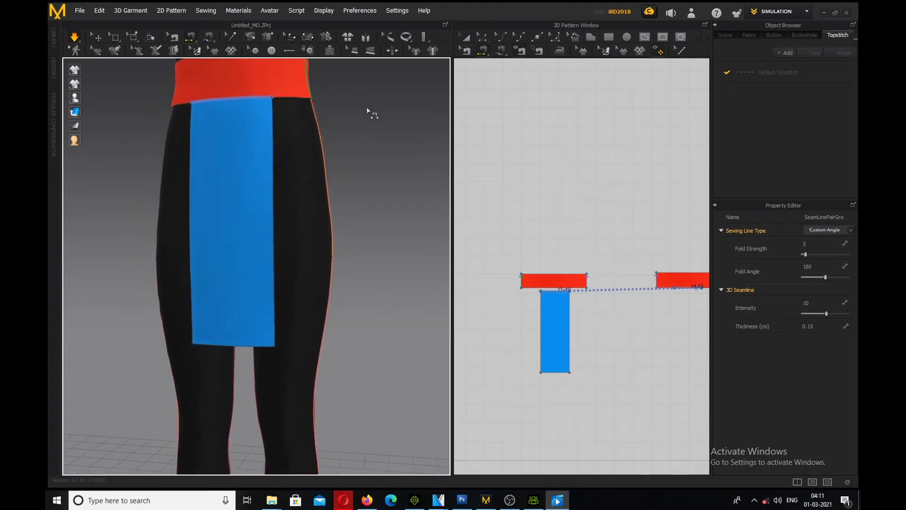
# - Lengthen the blue front panel downwards in the 2D pattern until its outline measures about 171 cm, and simulate the garment
pyautogui.click(101, 41)
pyautogui.scroll(-3, 358, 133)
pyautogui.scroll(3, 267, 140)
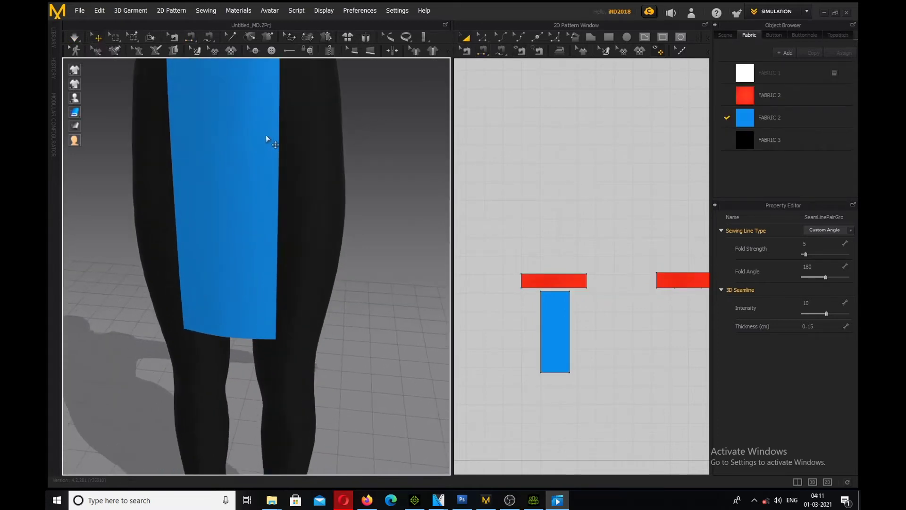
pyautogui.scroll(-3, 281, 118)
pyautogui.moveTo(282, 117); pyautogui.dragTo(277, 200, button='middle')
pyautogui.scroll(-2, 277, 200)
pyautogui.moveTo(253, 212); pyautogui.dragTo(266, 189, button='right')
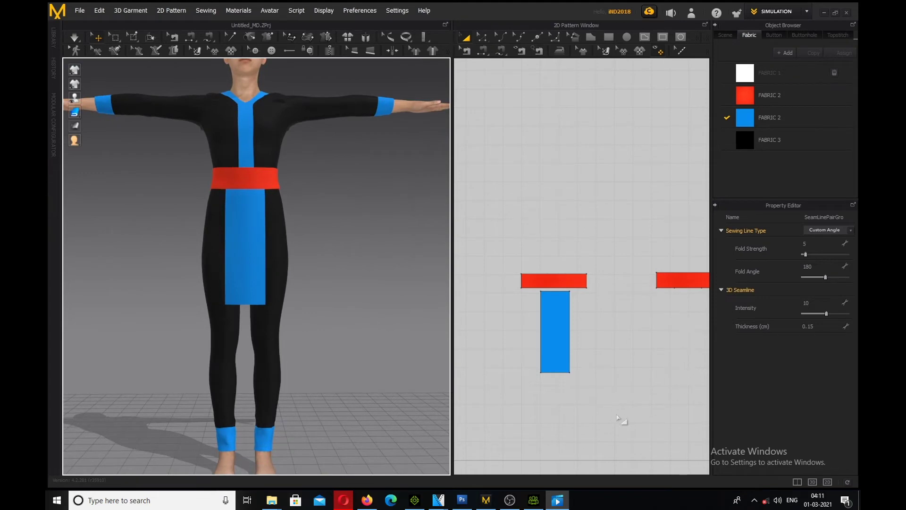
pyautogui.moveTo(620, 413); pyautogui.dragTo(538, 369)
pyautogui.moveTo(509, 293); pyautogui.dragTo(510, 294)
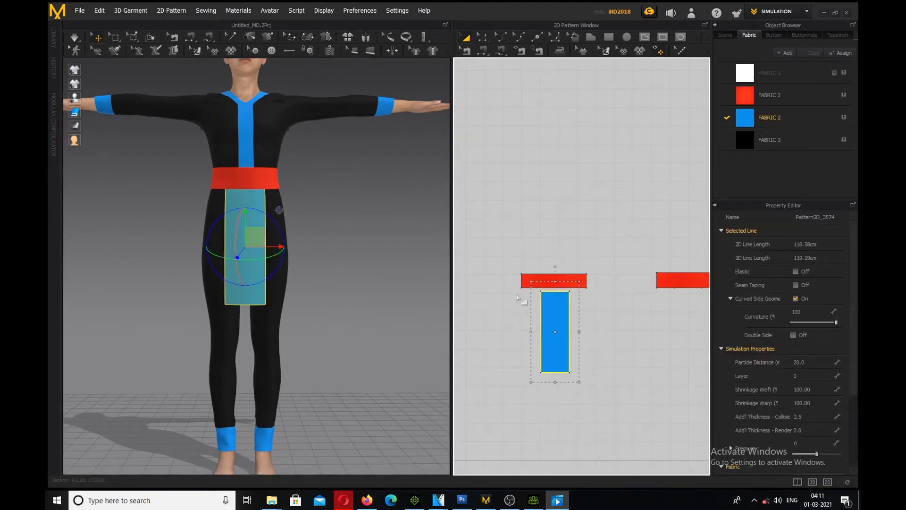
pyautogui.moveTo(557, 383); pyautogui.dragTo(558, 429)
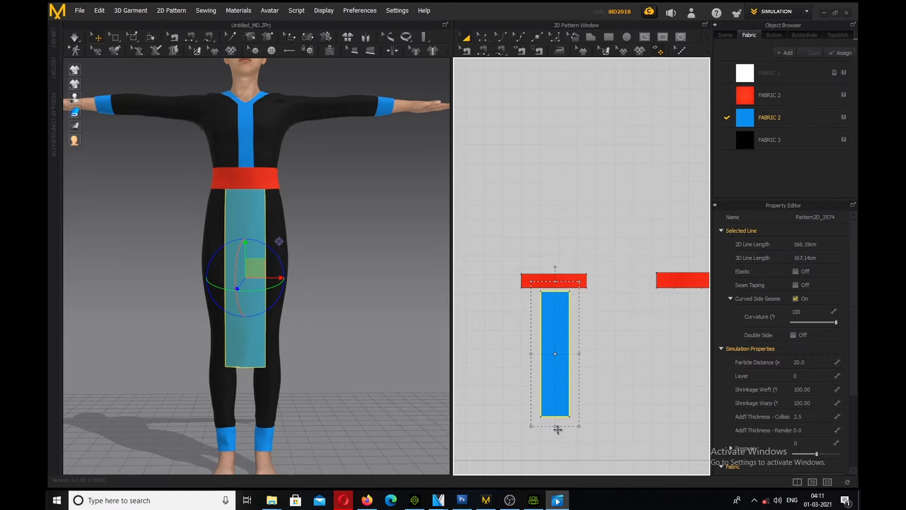
pyautogui.moveTo(558, 434); pyautogui.dragTo(557, 431)
pyautogui.press('space')
pyautogui.moveTo(301, 211); pyautogui.dragTo(277, 230, button='right')
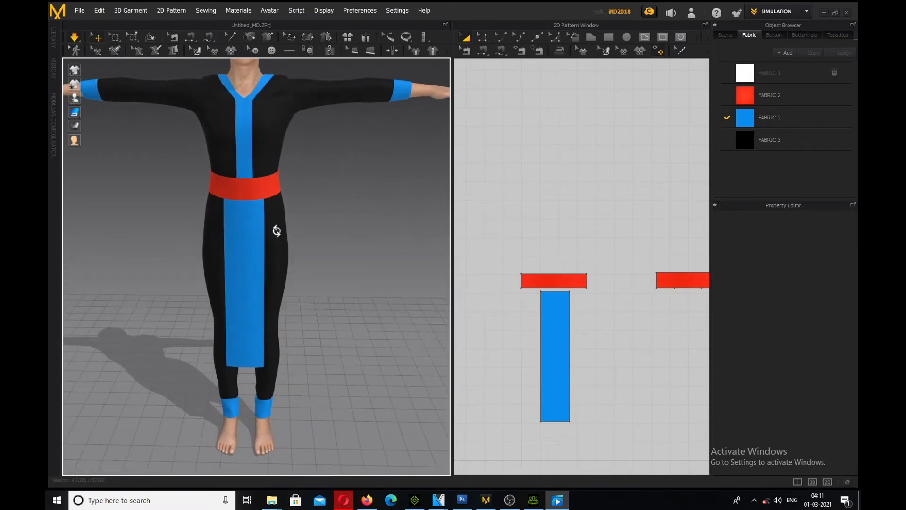
# - Bring 410.jpg from the desktop into Marvelous Designer as a new fabric and apply it to the blue front panel
pyautogui.click(824, 13)
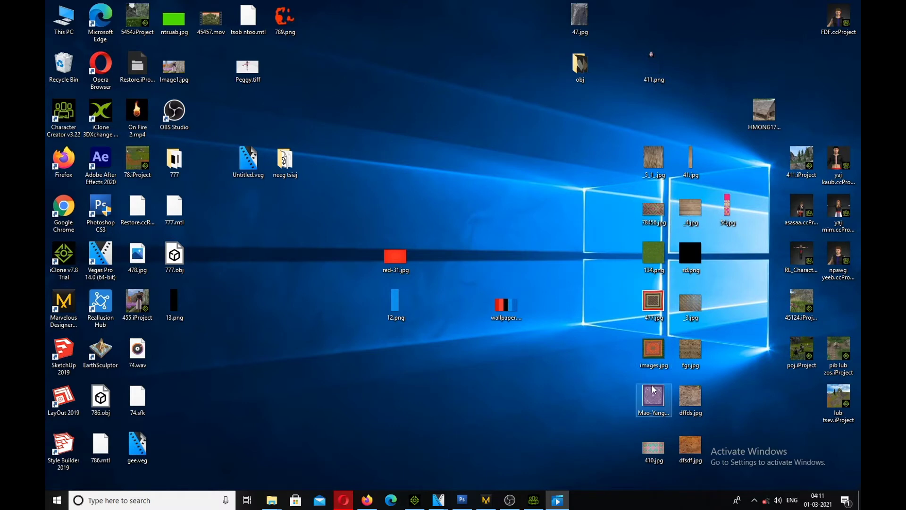
pyautogui.moveTo(653, 448); pyautogui.dragTo(577, 238)
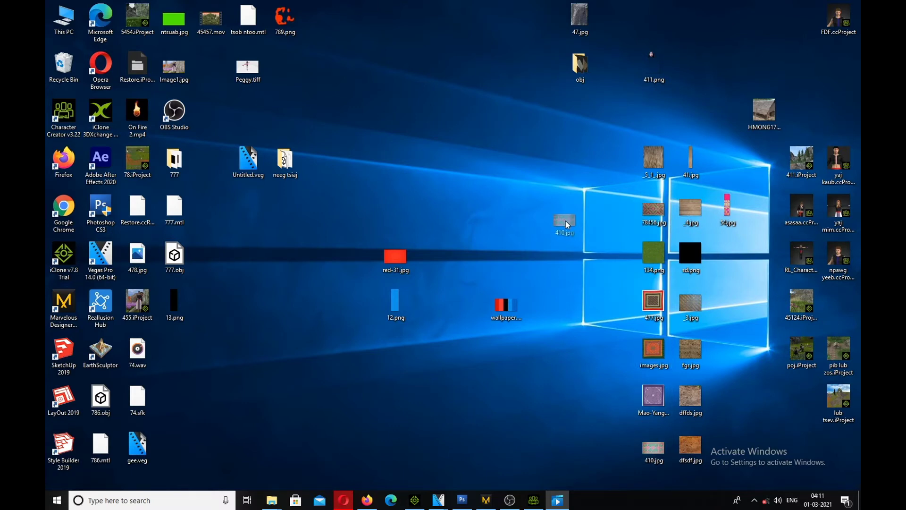
pyautogui.moveTo(525, 211); pyautogui.dragTo(593, 416)
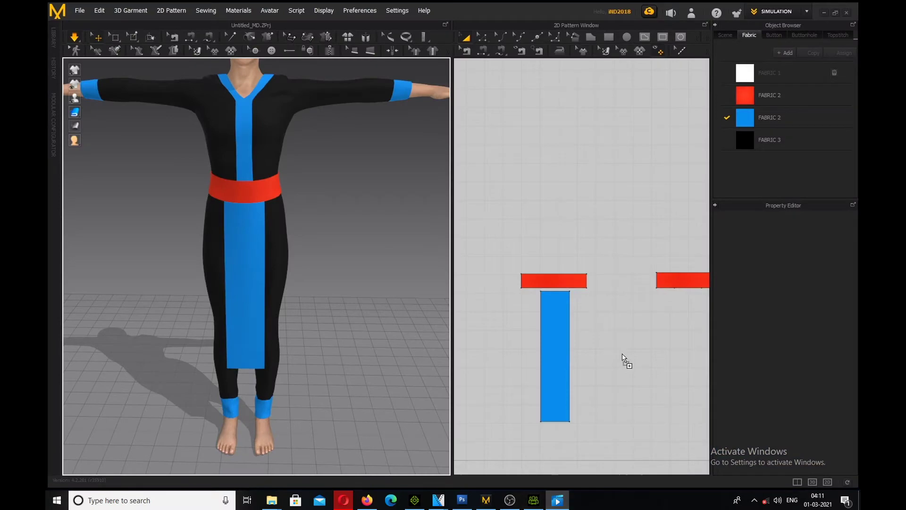
pyautogui.moveTo(753, 181); pyautogui.dragTo(554, 341)
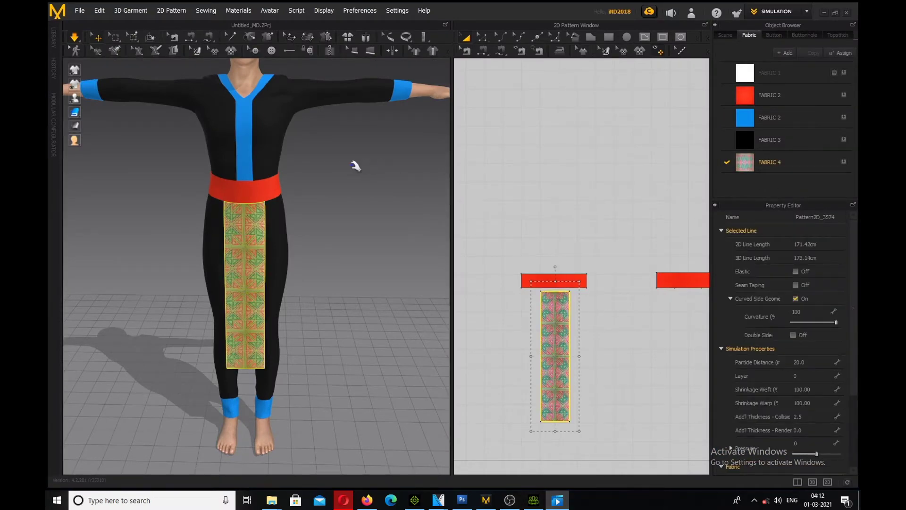
pyautogui.click(335, 176)
pyautogui.moveTo(336, 177); pyautogui.dragTo(299, 192, button='right')
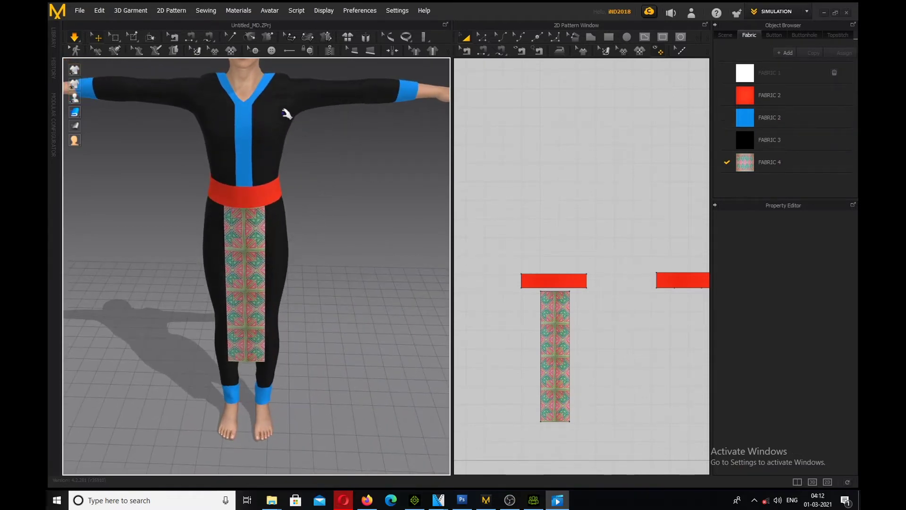
pyautogui.moveTo(288, 112); pyautogui.dragTo(237, 102, button='right')
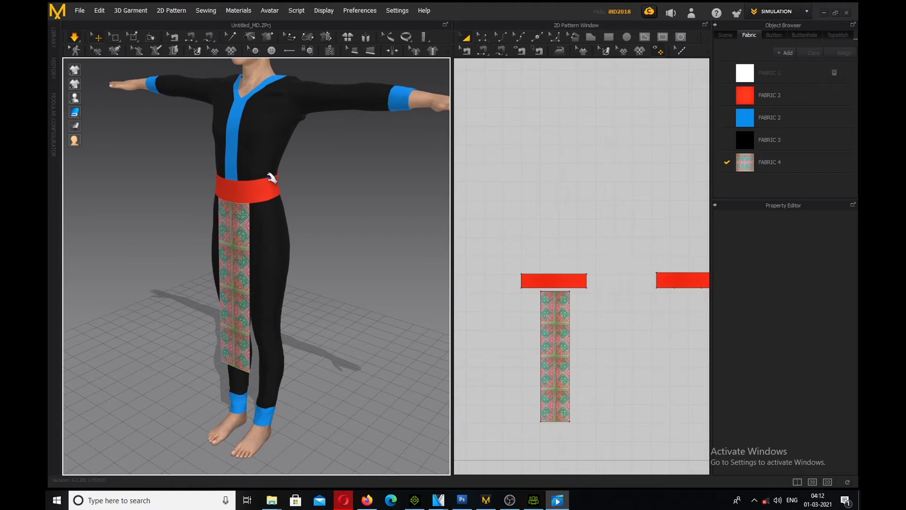
# - Draw an angled internal line about 53 cm long on the front bodice, from the shoulder through two bends to the waist
pyautogui.click(350, 36)
pyautogui.press('z')
pyautogui.moveTo(281, 99); pyautogui.dragTo(303, 125, button='right')
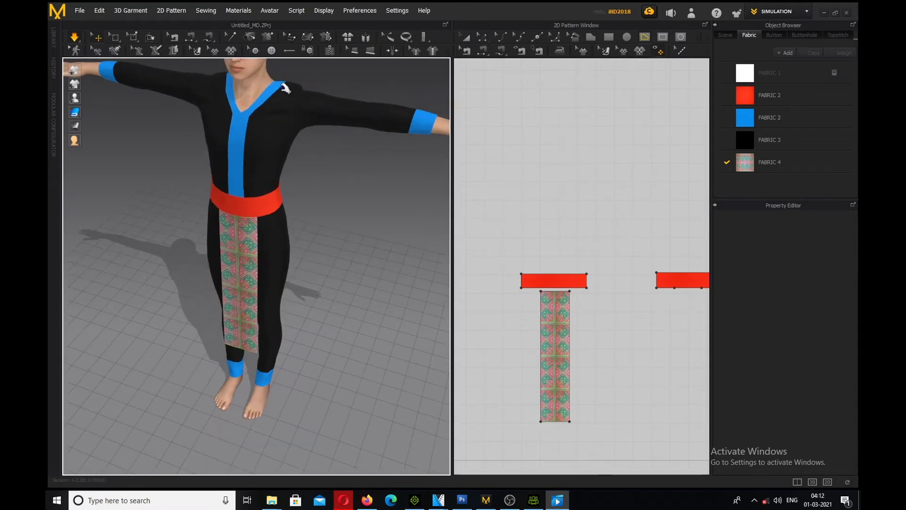
pyautogui.rightClick(596, 210)
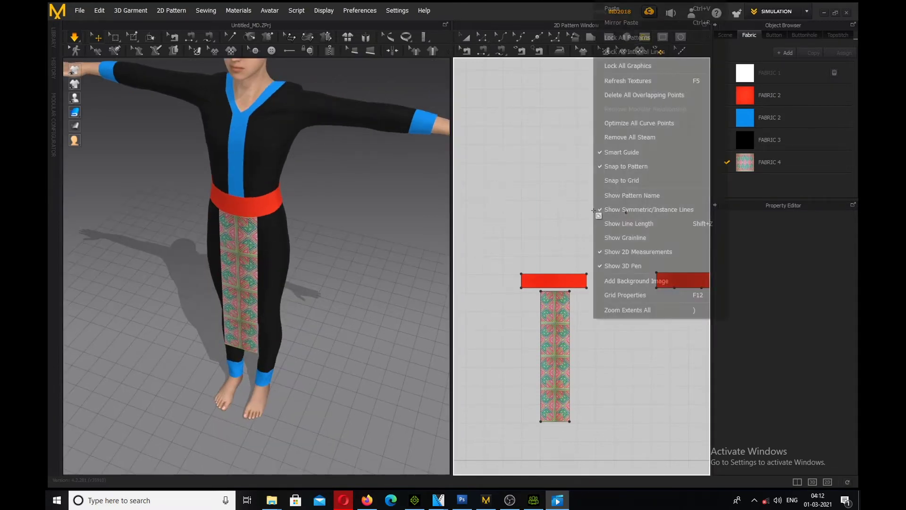
pyautogui.click(561, 215)
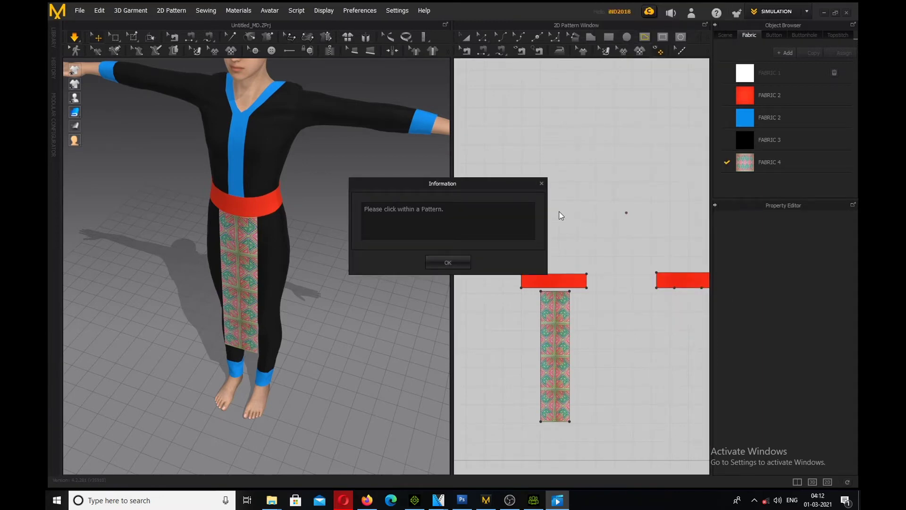
pyautogui.click(542, 184)
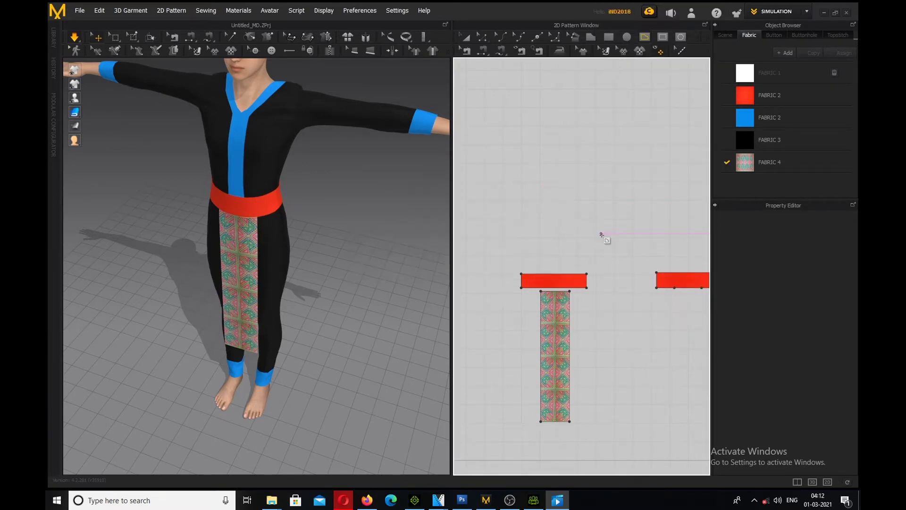
pyautogui.scroll(2, 618, 248)
pyautogui.scroll(-10, 623, 247)
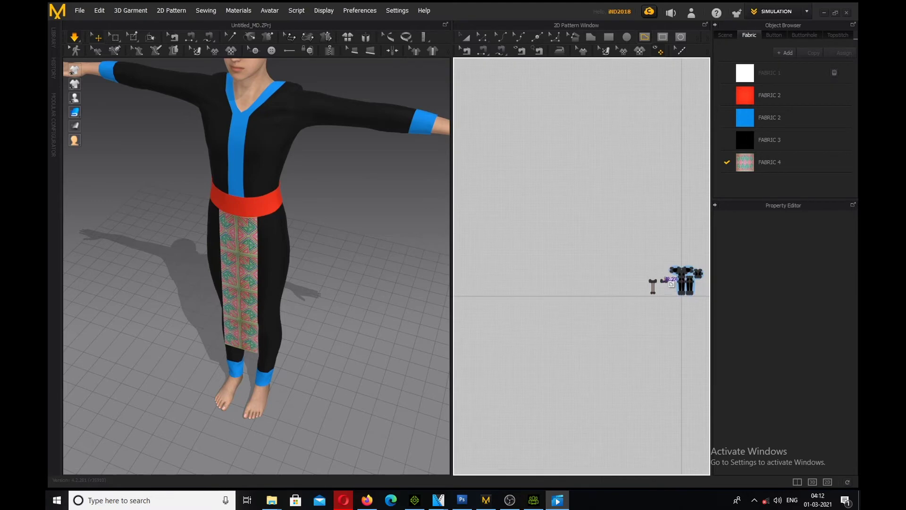
pyautogui.scroll(8, 695, 285)
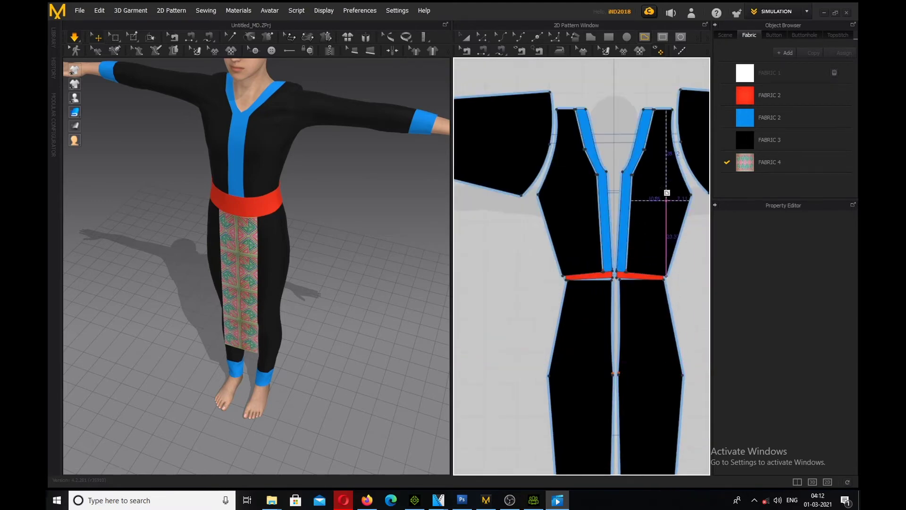
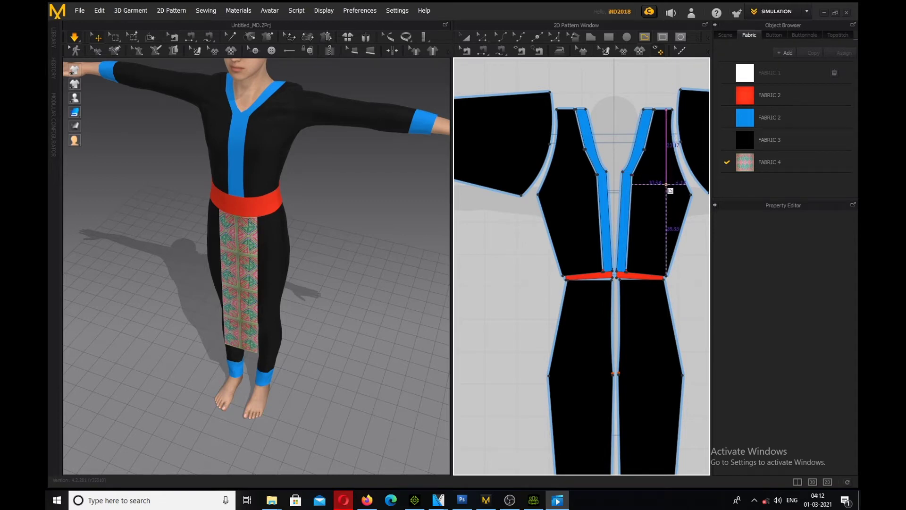
pyautogui.click(659, 172)
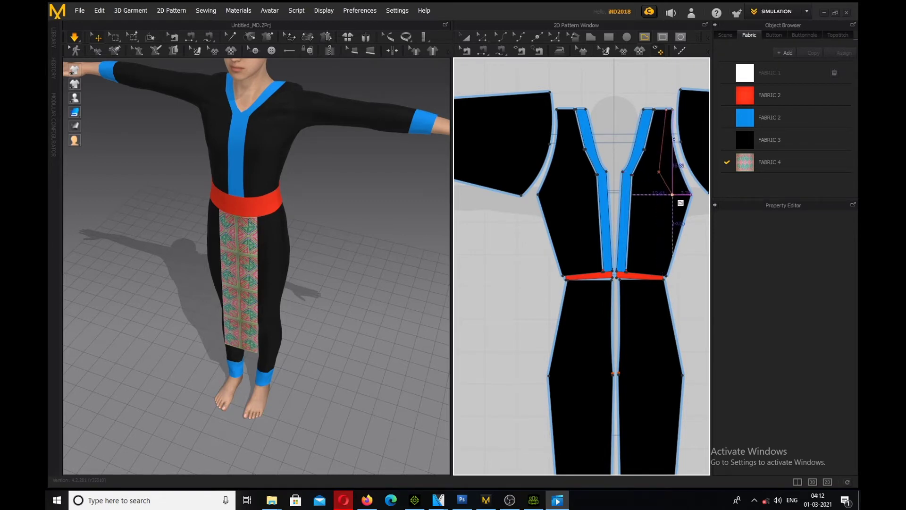
pyautogui.click(672, 199)
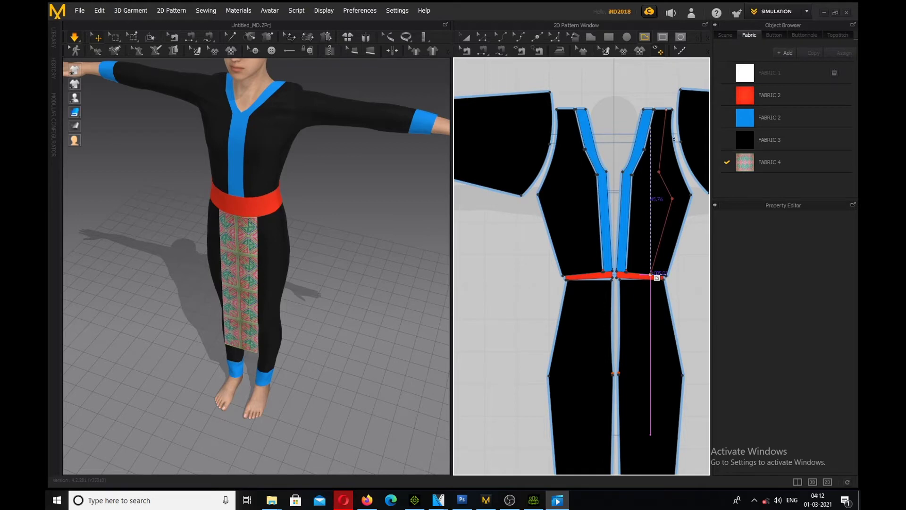
pyautogui.doubleClick(652, 274)
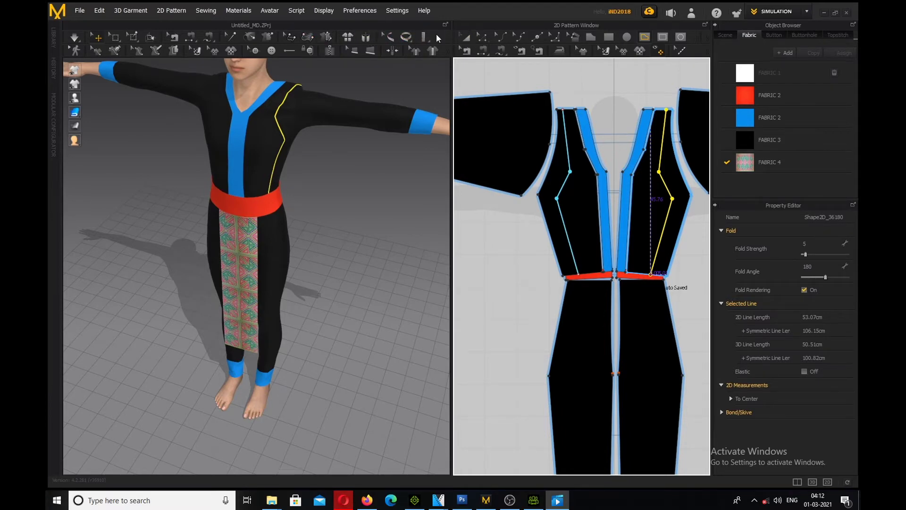
# - Cut and sew the front bodice along the new internal line
pyautogui.press('a')
pyautogui.rightClick(660, 165)
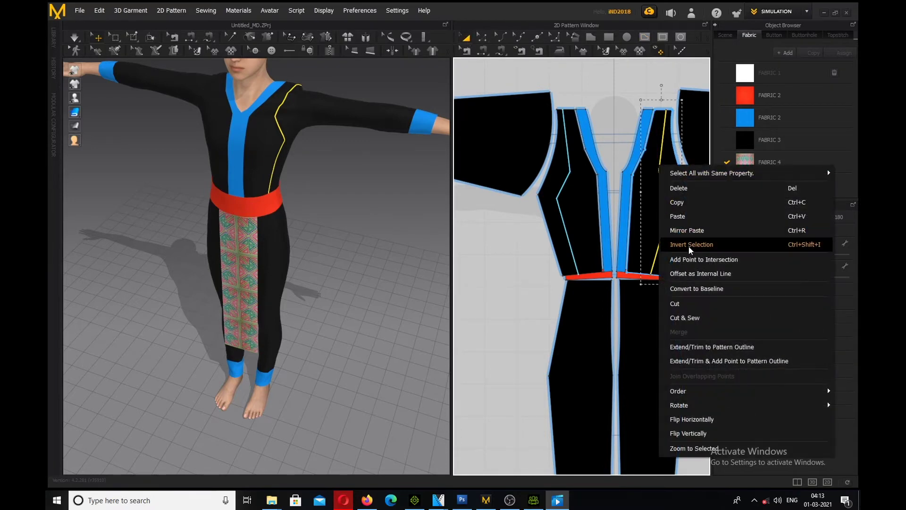
pyautogui.click(685, 316)
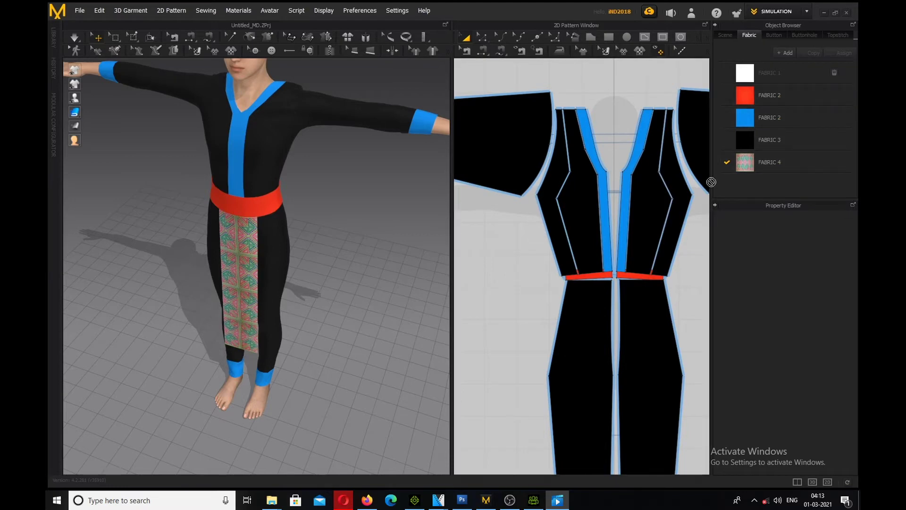
# - Apply the patterned fabric to the inner piece of the front bodice, simulate the garment and check it from all sides
pyautogui.click(661, 201)
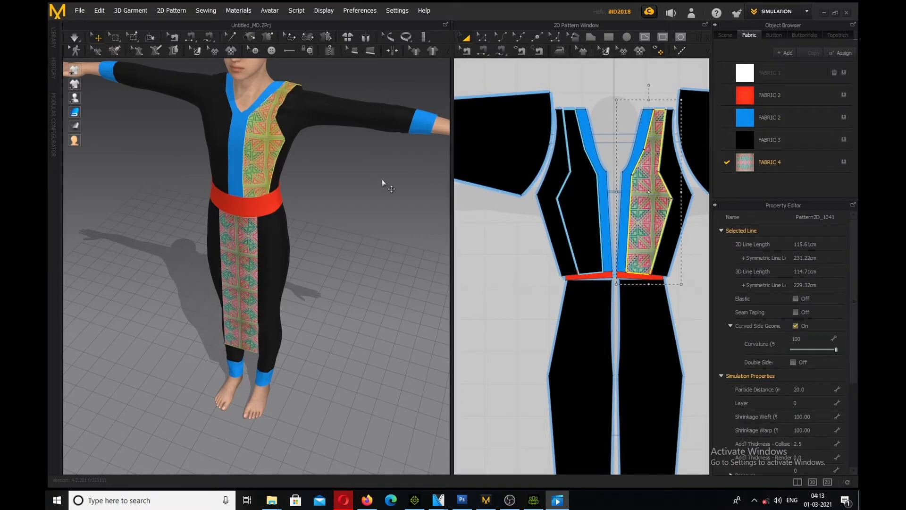
pyautogui.click(347, 173)
pyautogui.moveTo(315, 168); pyautogui.dragTo(238, 185, button='right')
pyautogui.press('space')
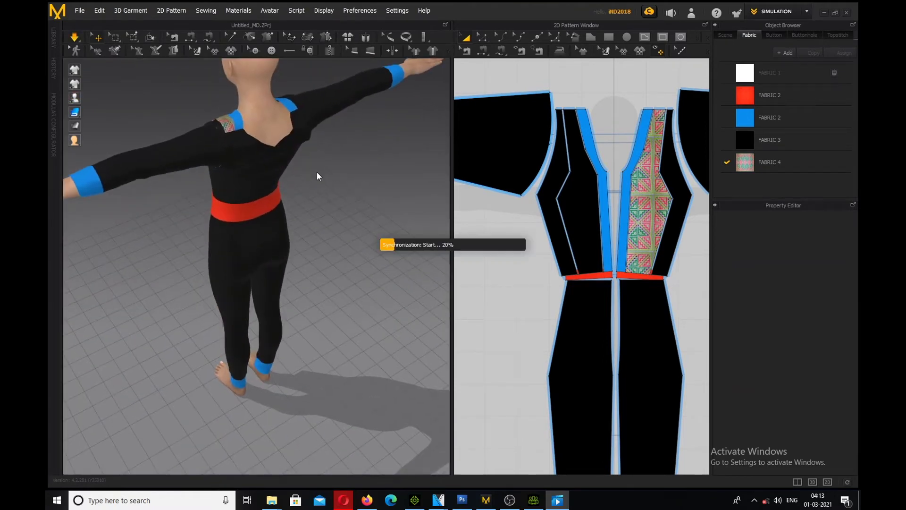
pyautogui.moveTo(303, 157); pyautogui.dragTo(657, 152, button='right')
pyautogui.moveTo(242, 179); pyautogui.dragTo(470, 178, button='right')
# - Assign the black FABRIC 3 to the inner front bodice piece again and stop the simulation
pyautogui.click(645, 199)
pyautogui.moveTo(745, 141); pyautogui.dragTo(642, 203)
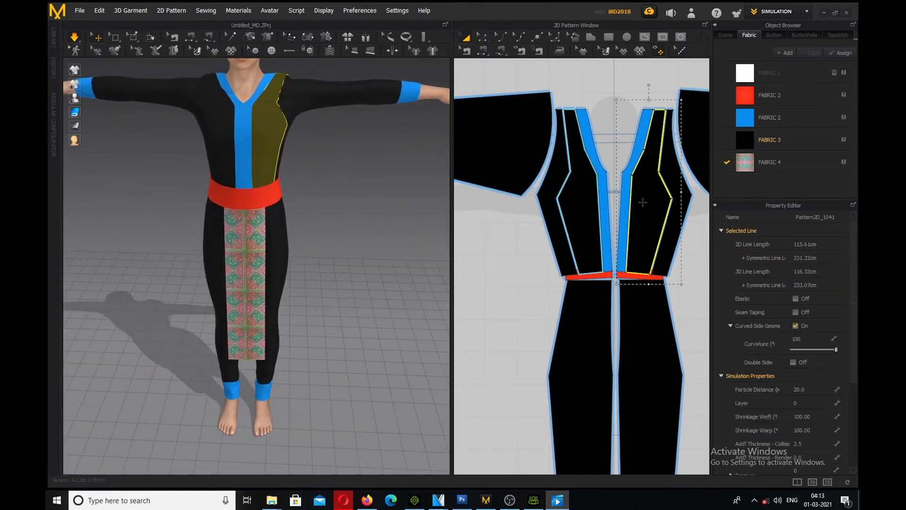
pyautogui.press('space')
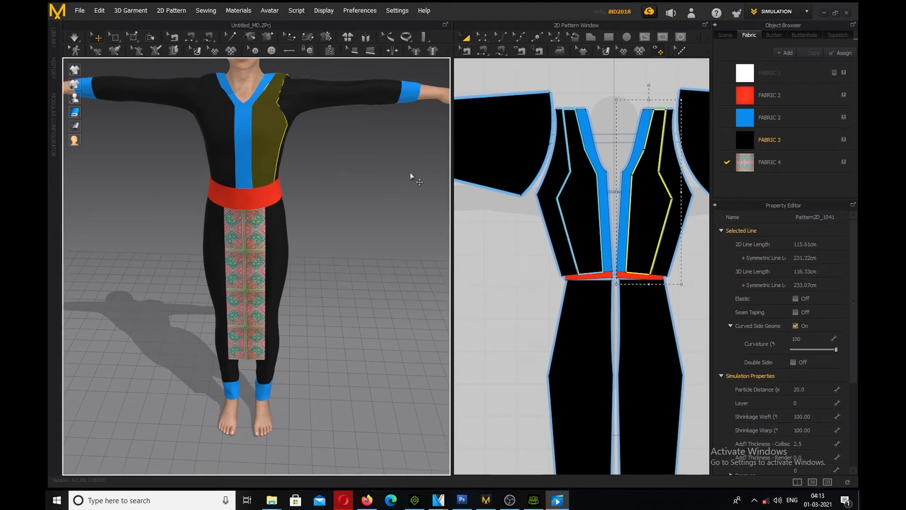
# - Examine the garment from the back in 3D and the layout of the bodice and trouser pieces in 2D
pyautogui.click(425, 210)
pyautogui.moveTo(391, 196); pyautogui.dragTo(186, 186, button='right')
pyautogui.moveTo(276, 158); pyautogui.dragTo(254, 139, button='right')
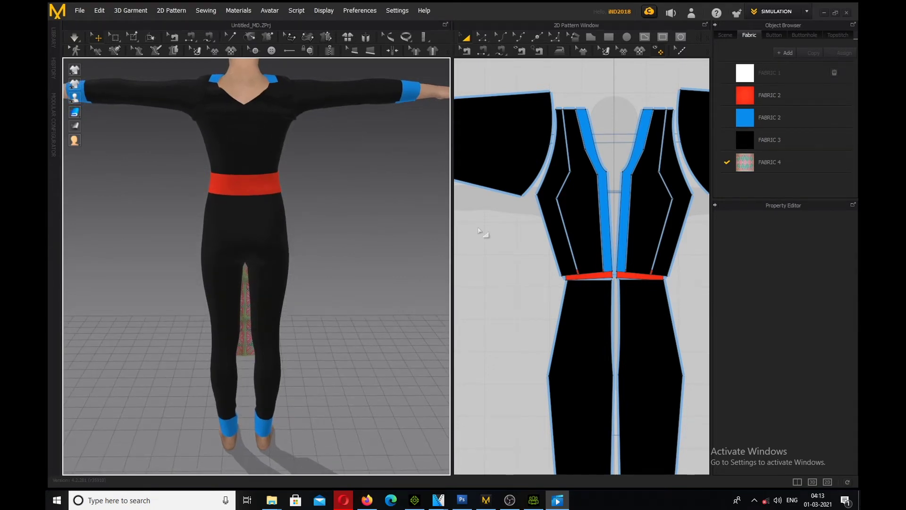
pyautogui.scroll(5, 585, 219)
pyautogui.scroll(-8, 640, 246)
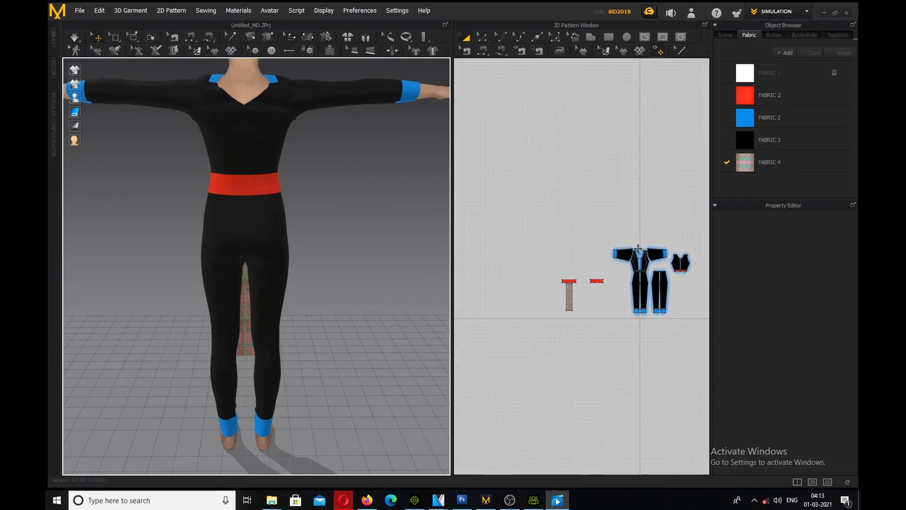
pyautogui.scroll(3, 650, 241)
pyautogui.scroll(2, 649, 242)
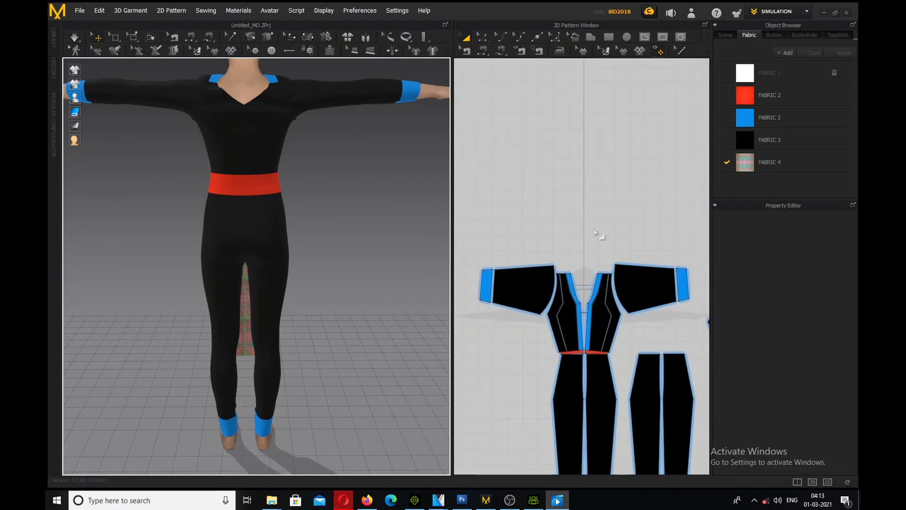
# - Draw a rectangular pattern piece about 21 by 30 cm above the front bodice and assign the white FABRIC 1 to it
pyautogui.click(590, 37)
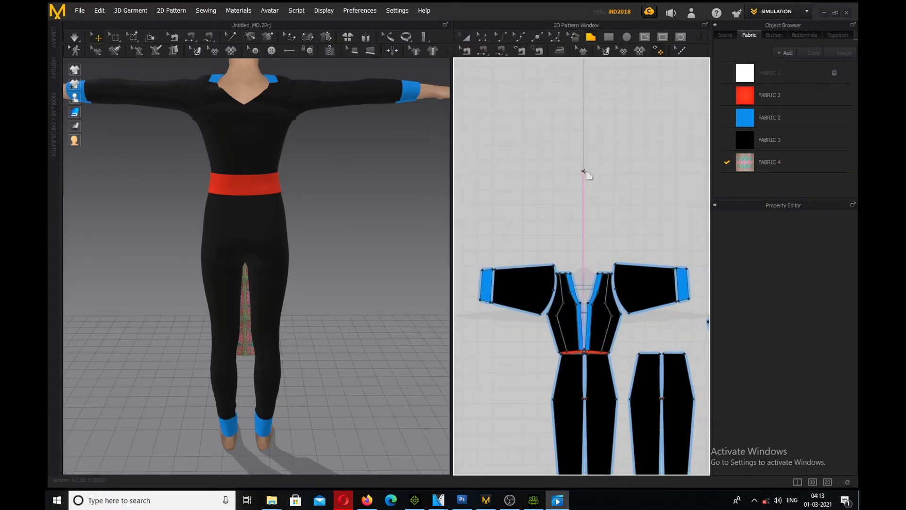
pyautogui.click(566, 198)
pyautogui.click(566, 243)
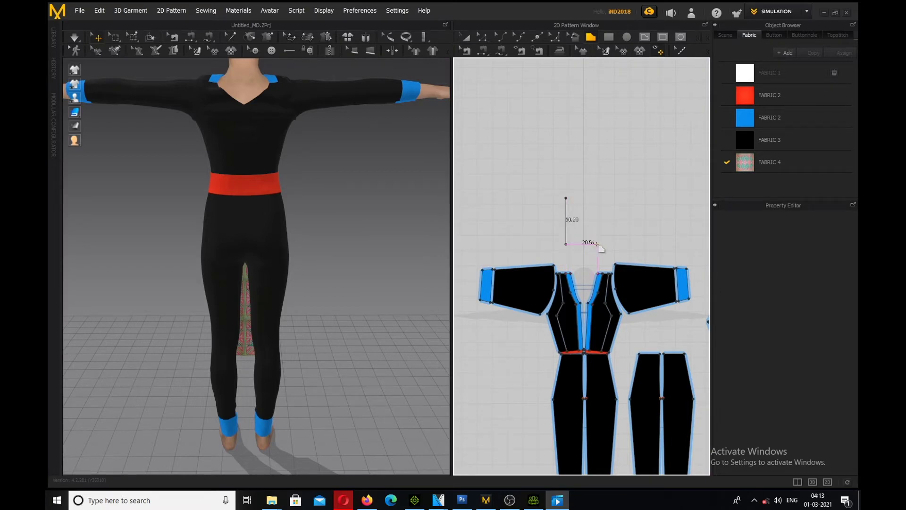
pyautogui.click(598, 244)
pyautogui.click(599, 198)
pyautogui.click(567, 198)
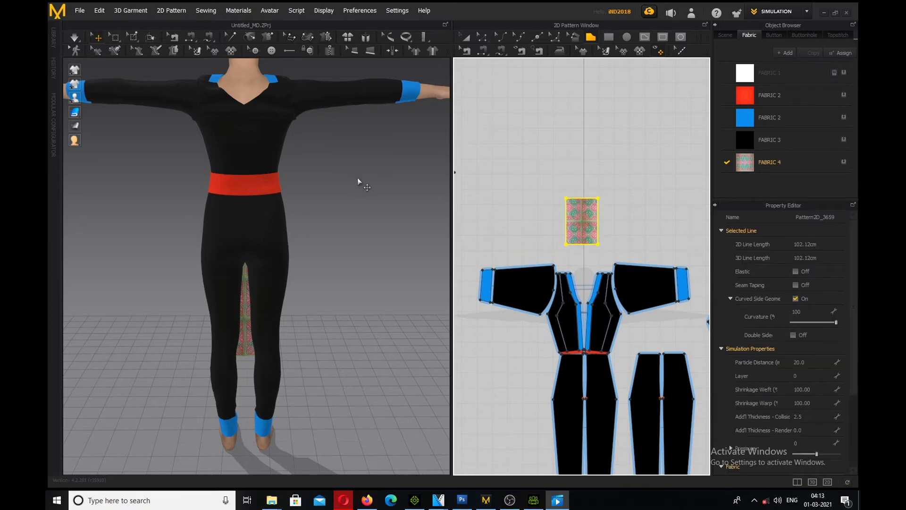
pyautogui.moveTo(745, 72); pyautogui.dragTo(587, 216)
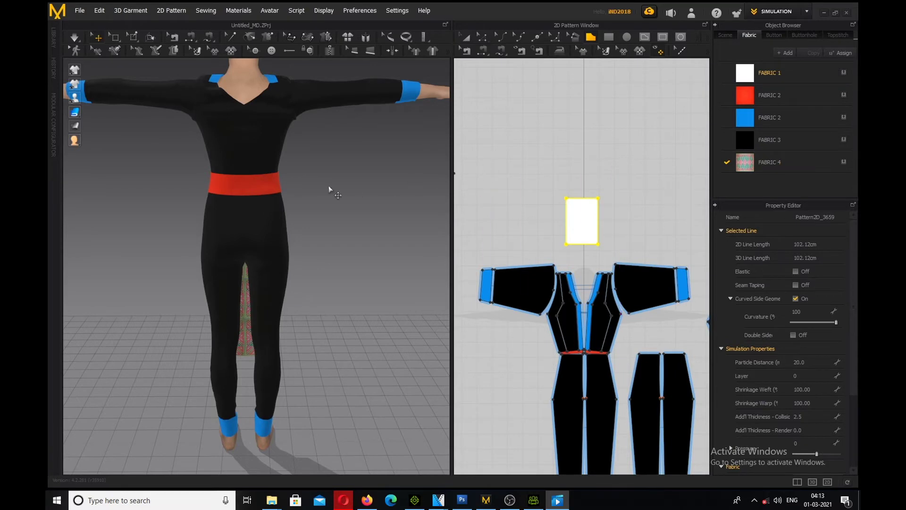
# - Select the white rectangle and lower it in 3D from above the head to the height of the avatar's upper back
pyautogui.scroll(-5, 331, 193)
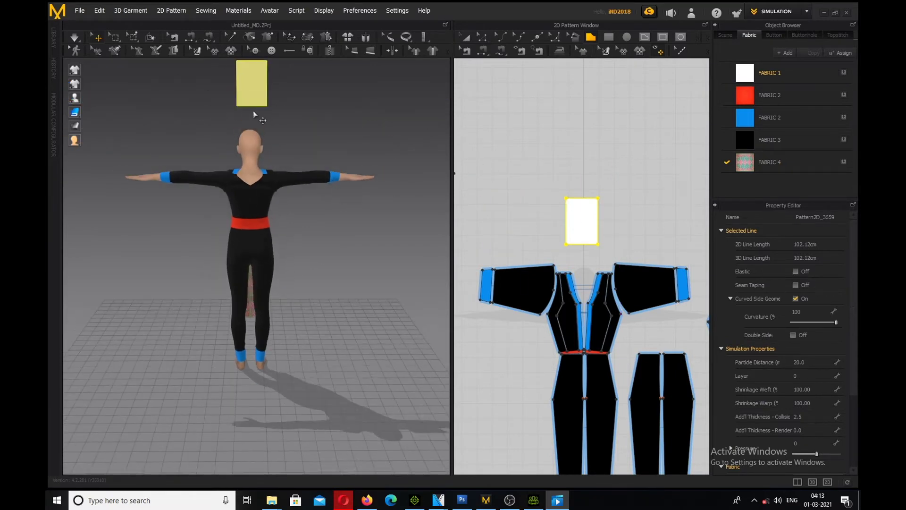
pyautogui.click(97, 38)
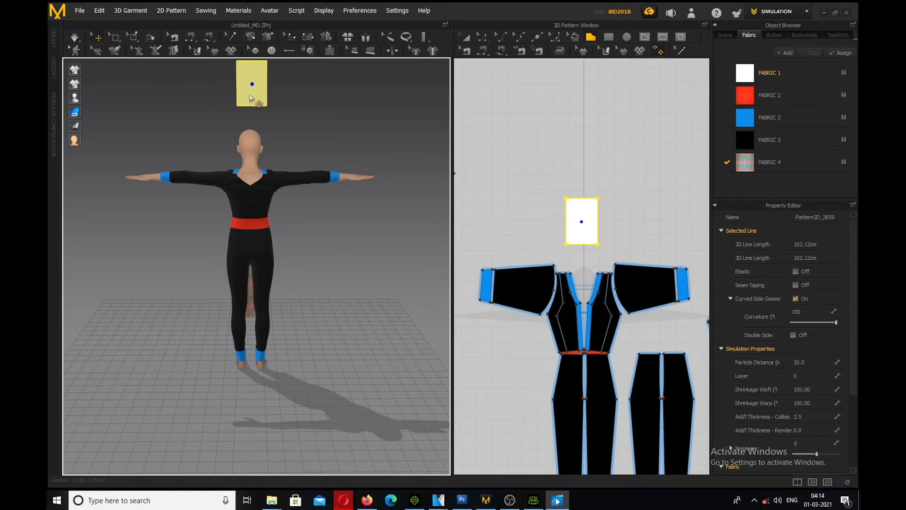
pyautogui.click(96, 50)
pyautogui.click(240, 93)
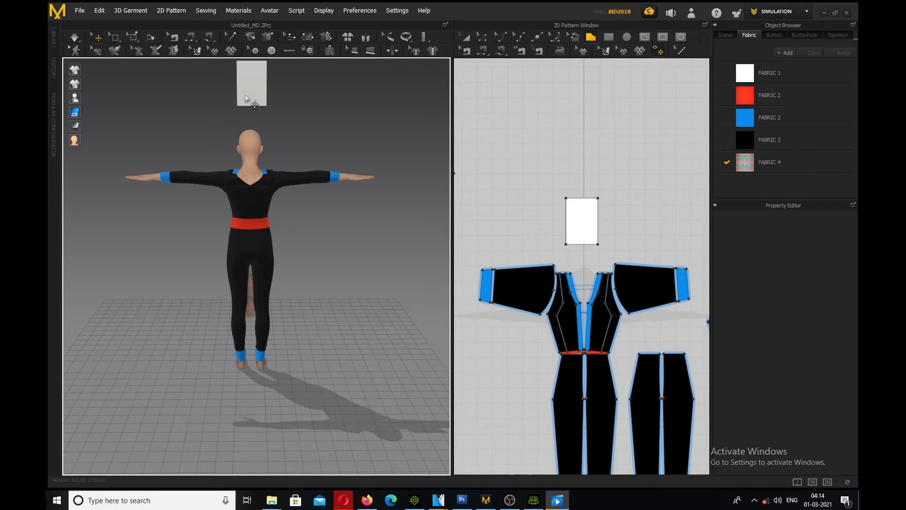
pyautogui.click(536, 165)
pyautogui.click(467, 38)
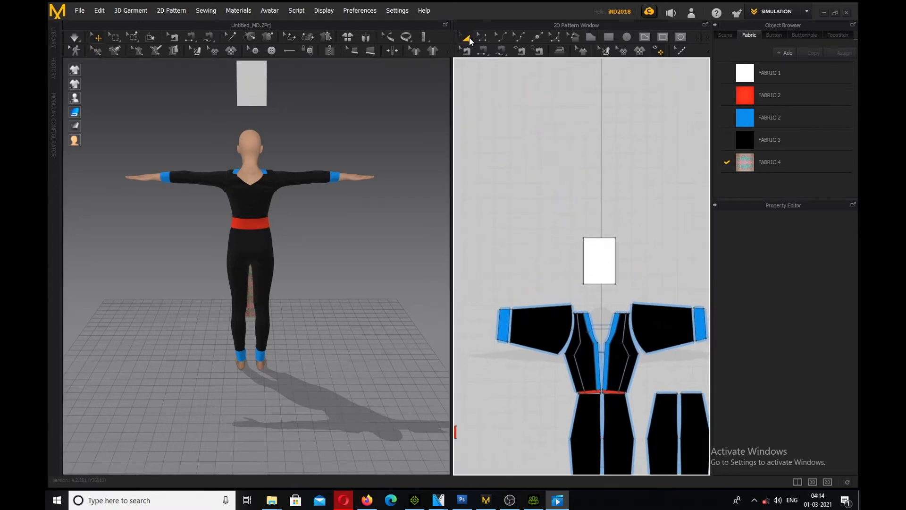
pyautogui.click(260, 87)
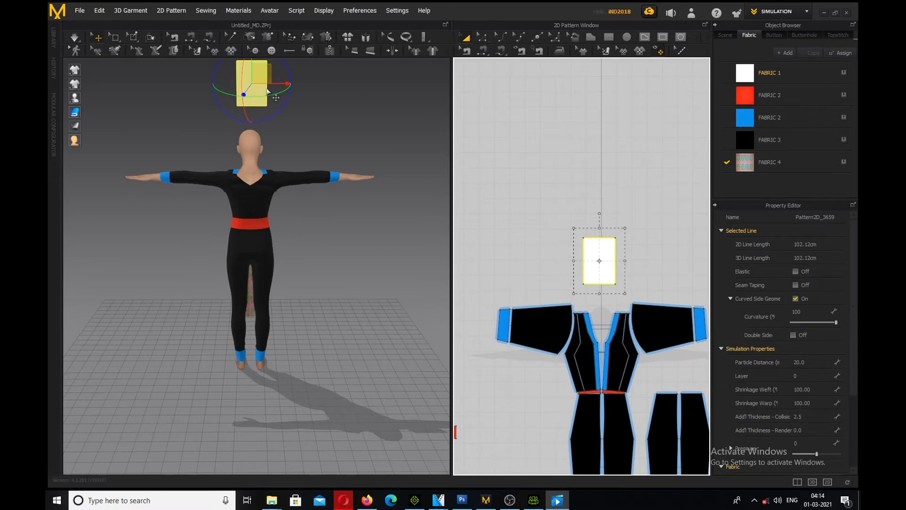
pyautogui.moveTo(251, 81); pyautogui.dragTo(252, 178)
# - Position the white rectangle in 3D just behind the avatar's back, centred between the neckline and the red belt
pyautogui.moveTo(307, 189)
pyautogui.mouseDown(button='right')
pyautogui.moveTo(380, 186)
pyautogui.moveTo(318, 196)
pyautogui.mouseUp(button='right')
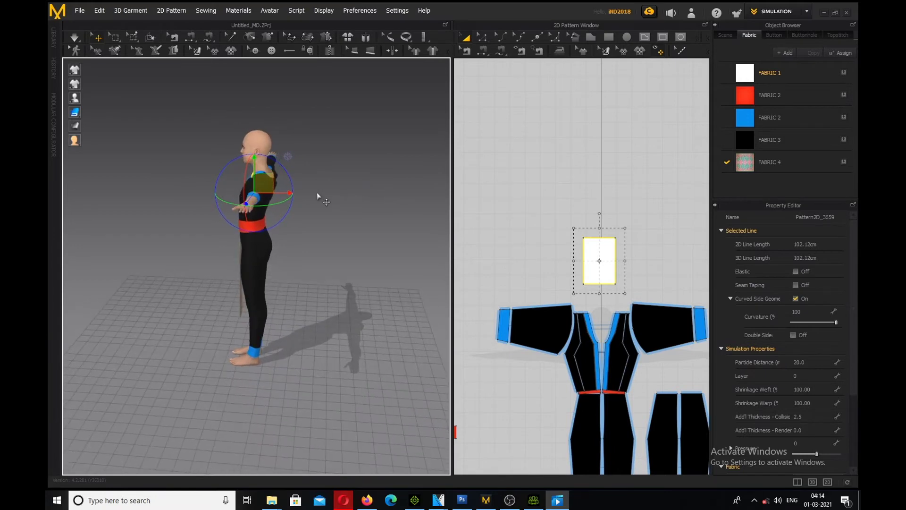
pyautogui.press('8')
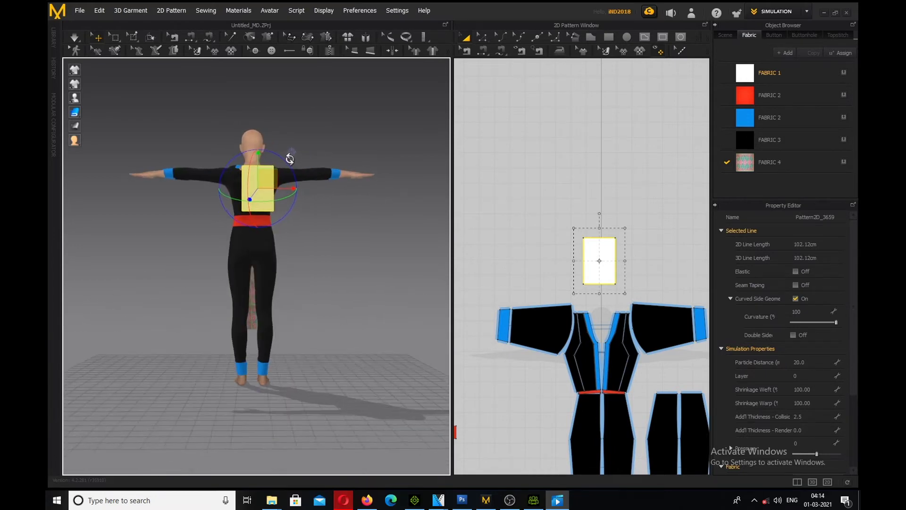
pyautogui.press('space')
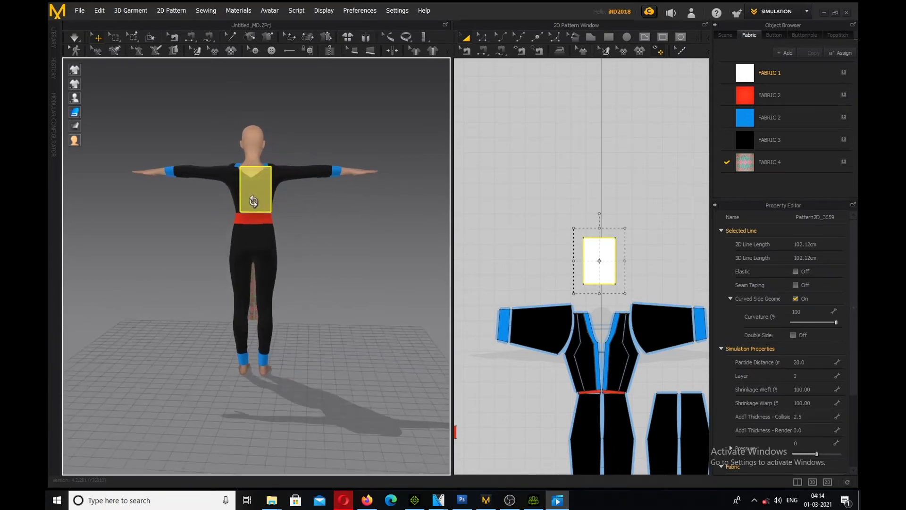
pyautogui.click(259, 204)
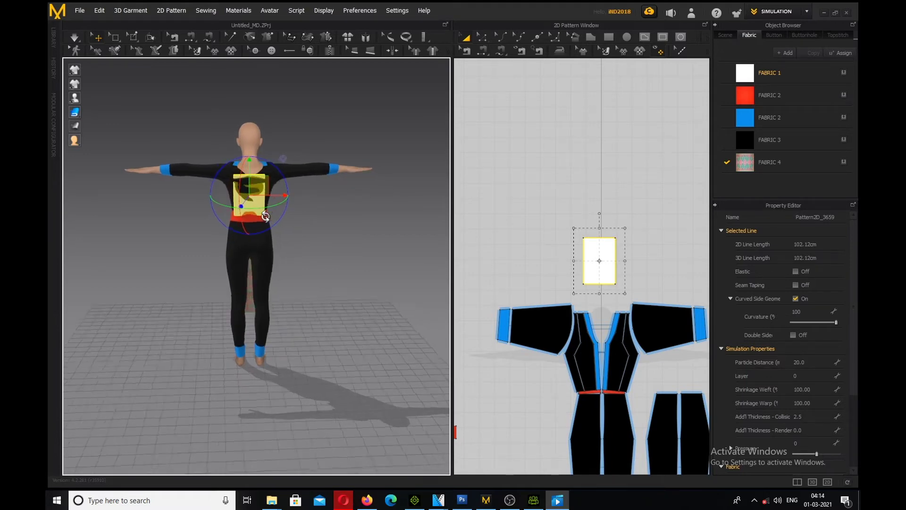
pyautogui.moveTo(266, 216); pyautogui.dragTo(376, 208, button='right')
pyautogui.moveTo(265, 198); pyautogui.dragTo(283, 196)
pyautogui.moveTo(344, 178); pyautogui.dragTo(259, 185, button='right')
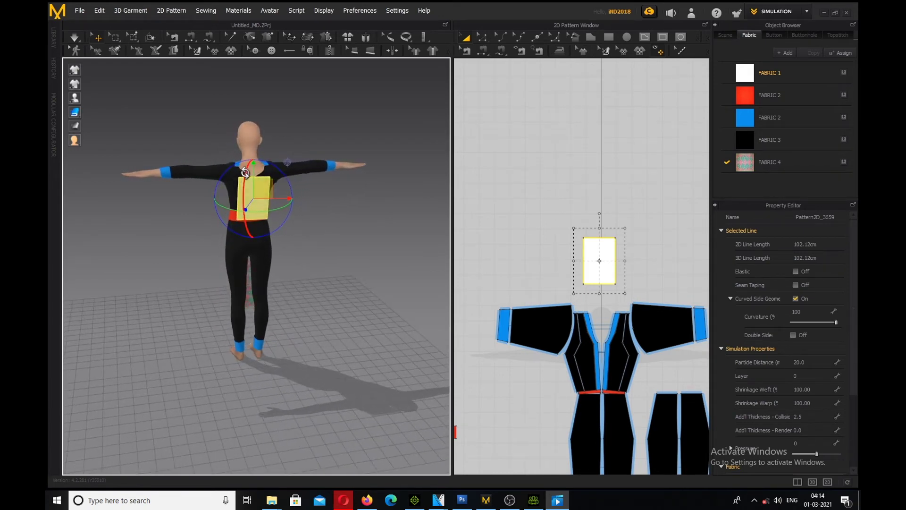
pyautogui.moveTo(296, 186); pyautogui.dragTo(282, 178, button='right')
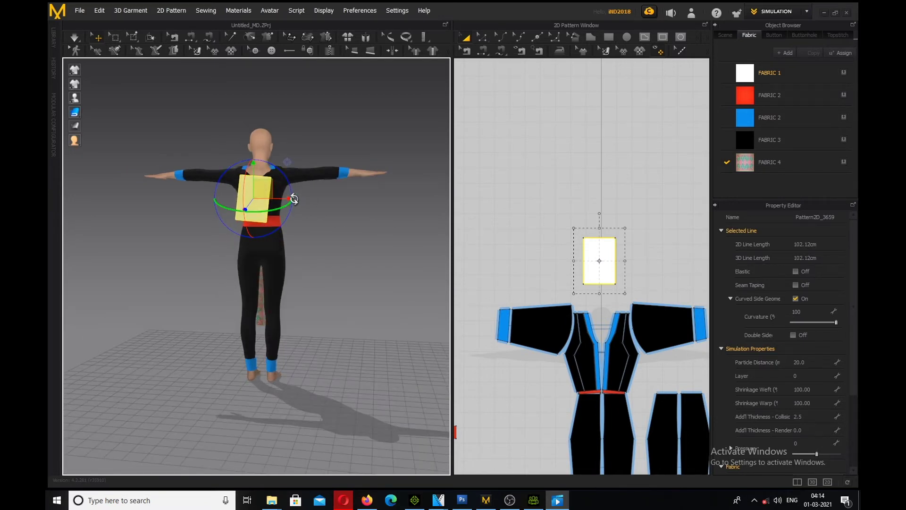
pyautogui.moveTo(301, 214)
pyautogui.mouseDown(button='right')
pyautogui.moveTo(315, 242)
pyautogui.moveTo(301, 225)
pyautogui.mouseUp(button='right')
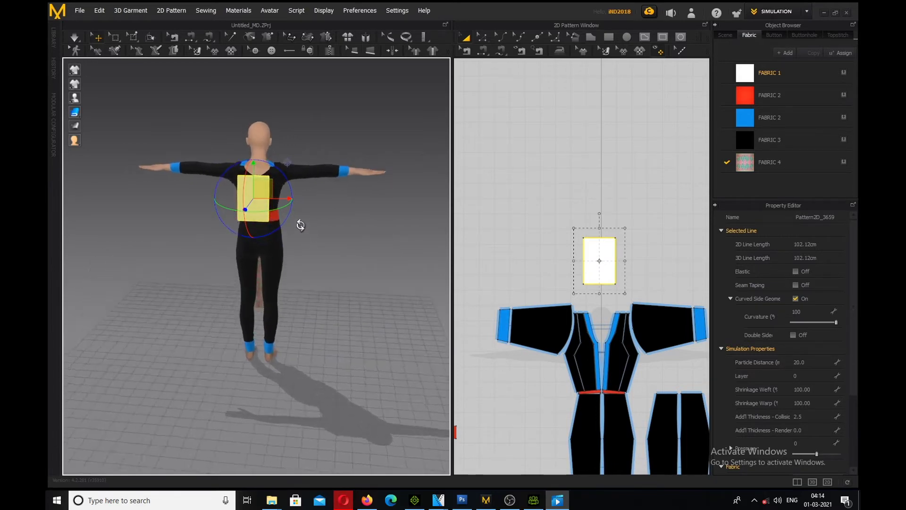
pyautogui.moveTo(266, 199); pyautogui.dragTo(272, 199)
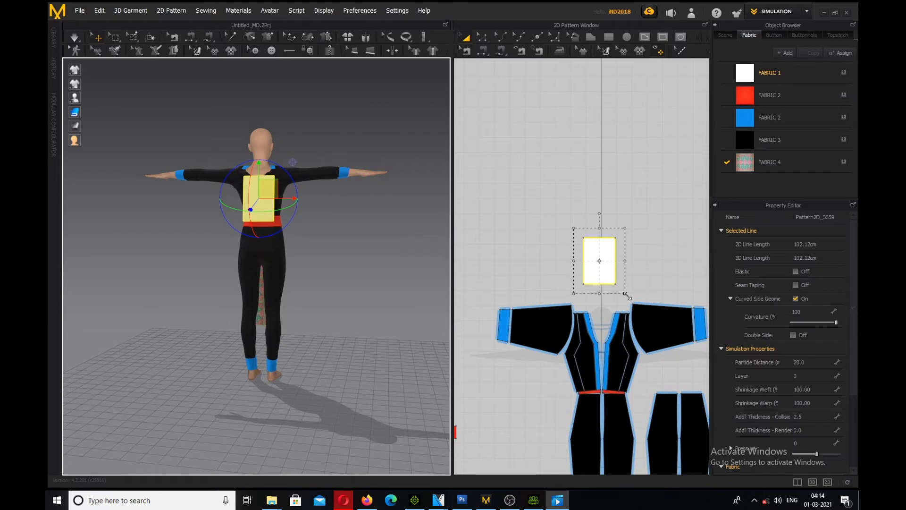
# - Scale the white rectangle down to a perimeter of about 66.7 cm and recentre it behind the back in 3D
pyautogui.moveTo(623, 280); pyautogui.dragTo(614, 268)
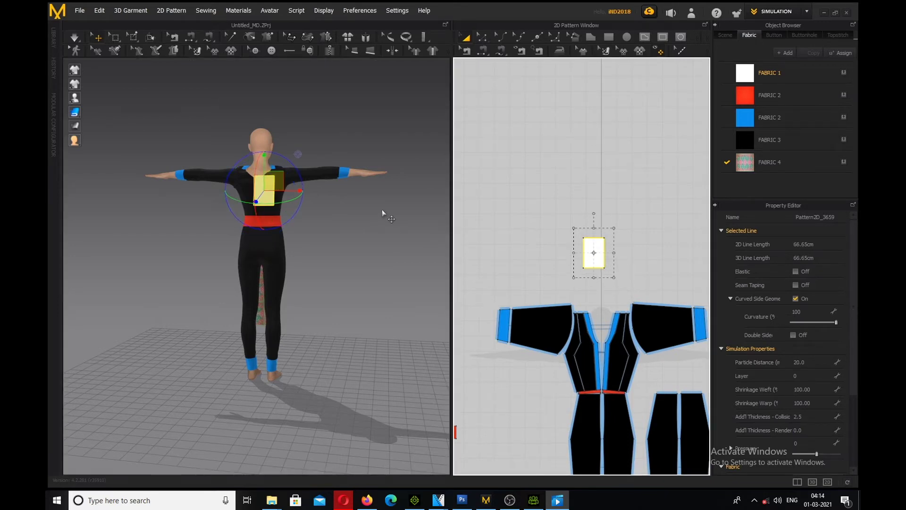
pyautogui.moveTo(290, 196); pyautogui.dragTo(270, 155, button='right')
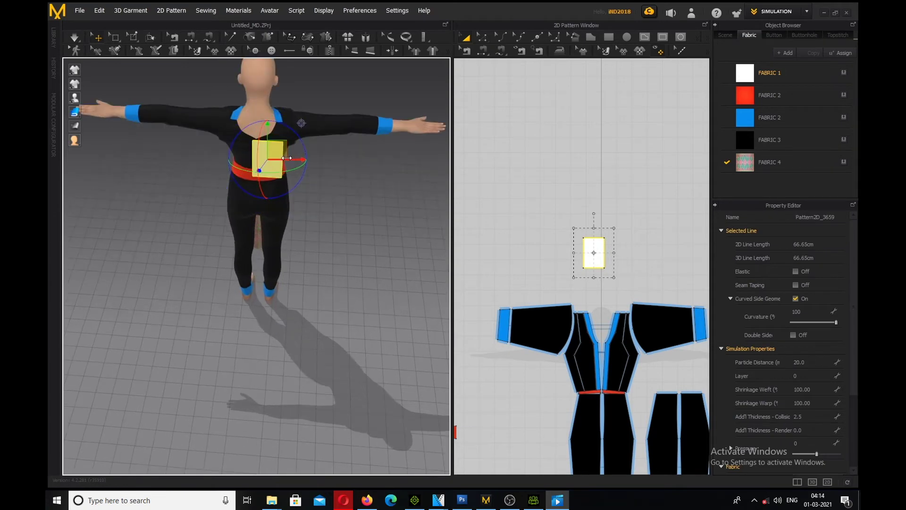
pyautogui.moveTo(307, 158); pyautogui.dragTo(321, 176, button='right')
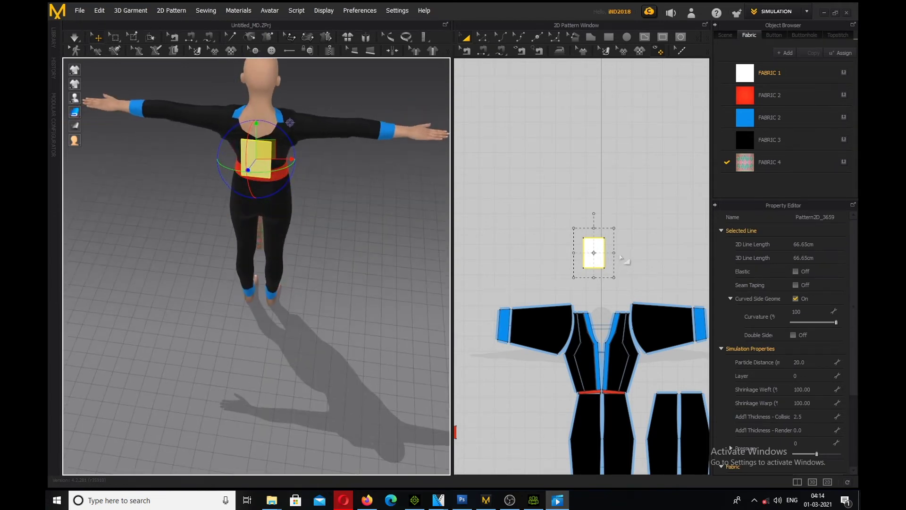
# - Move the white rectangle in the 2D layout onto the back bodice pieces, just below the neckline
pyautogui.scroll(3, 624, 254)
pyautogui.scroll(-8, 623, 253)
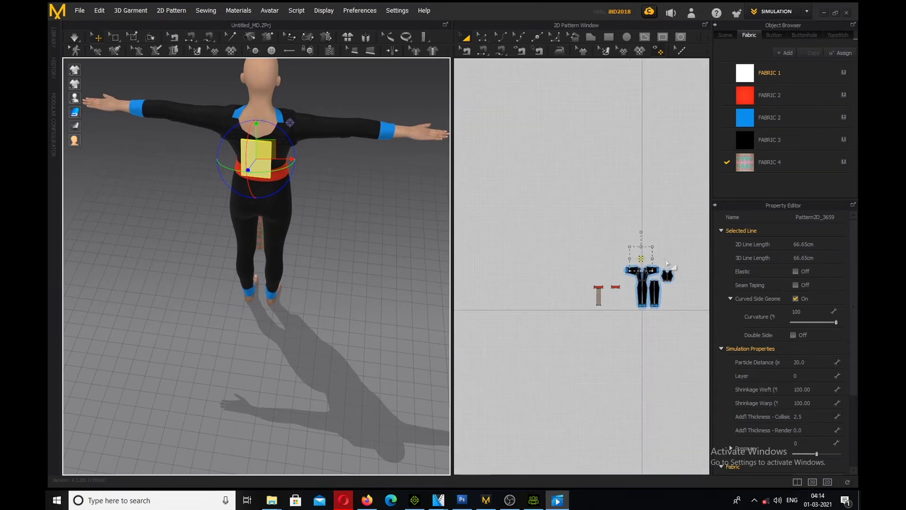
pyautogui.scroll(3, 664, 259)
pyautogui.moveTo(602, 263); pyautogui.dragTo(680, 313)
pyautogui.scroll(-2, 682, 314)
pyautogui.scroll(8, 682, 314)
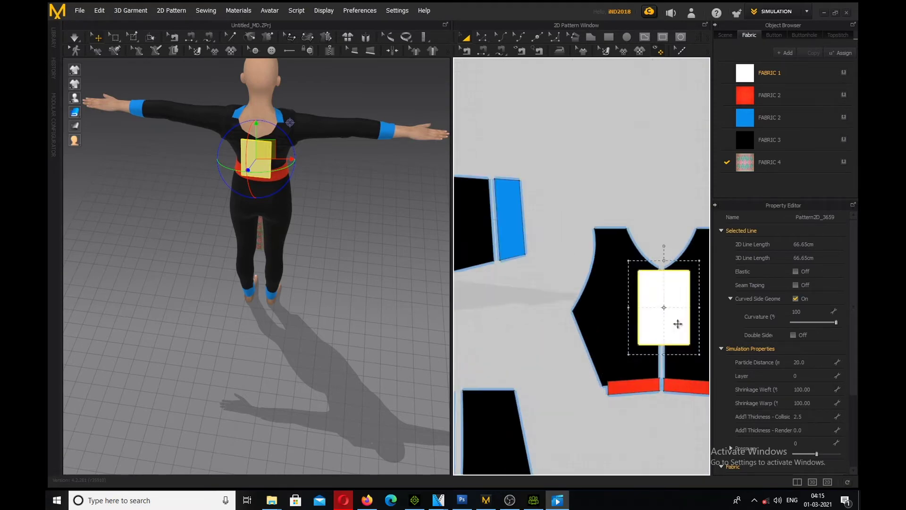
# - Reduce the white rectangle to a perimeter of about 51.4 cm and centre it over the back seam slightly below the neckline
pyautogui.moveTo(703, 363); pyautogui.dragTo(679, 353, button='right')
pyautogui.moveTo(679, 354); pyautogui.dragTo(663, 326)
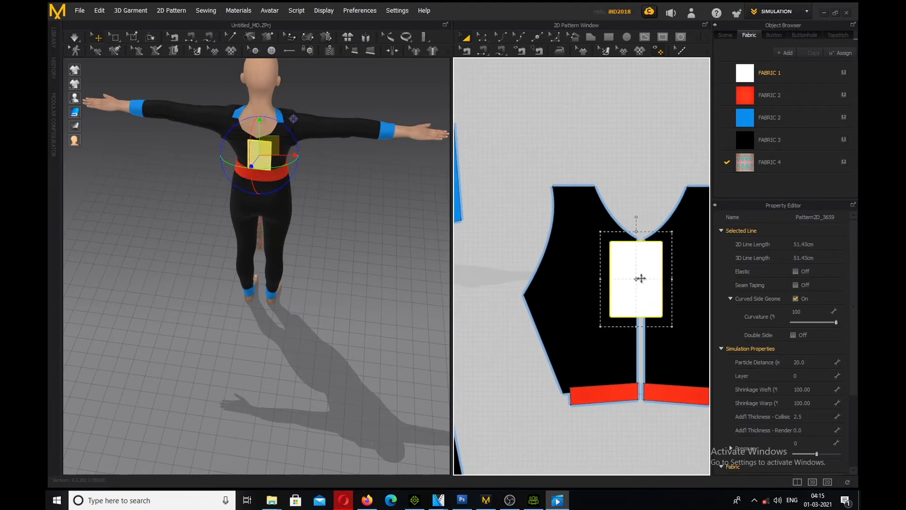
pyautogui.moveTo(640, 274); pyautogui.dragTo(644, 272)
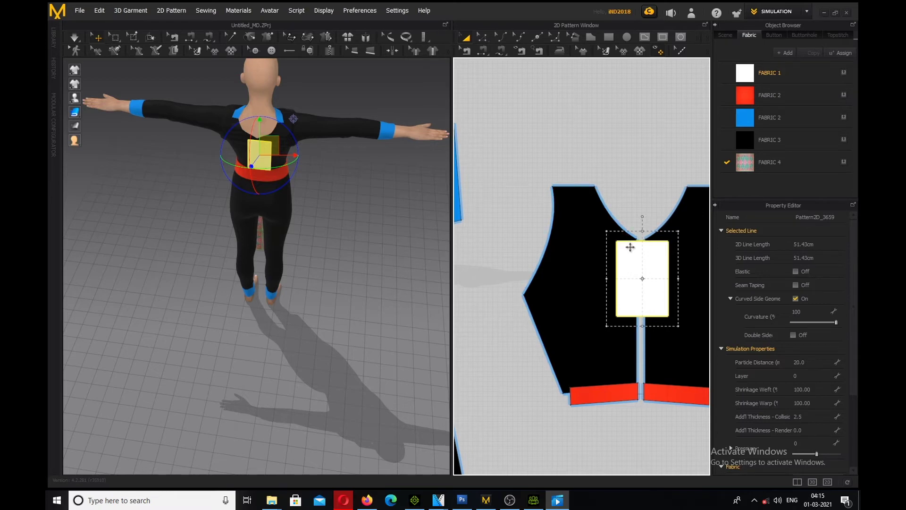
pyautogui.scroll(-3, 641, 259)
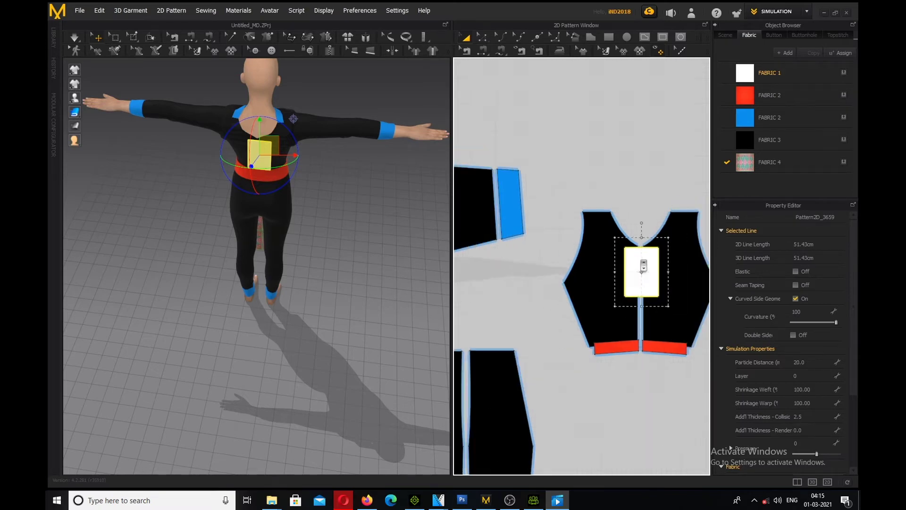
pyautogui.scroll(5, 638, 255)
pyautogui.moveTo(624, 269); pyautogui.dragTo(624, 280)
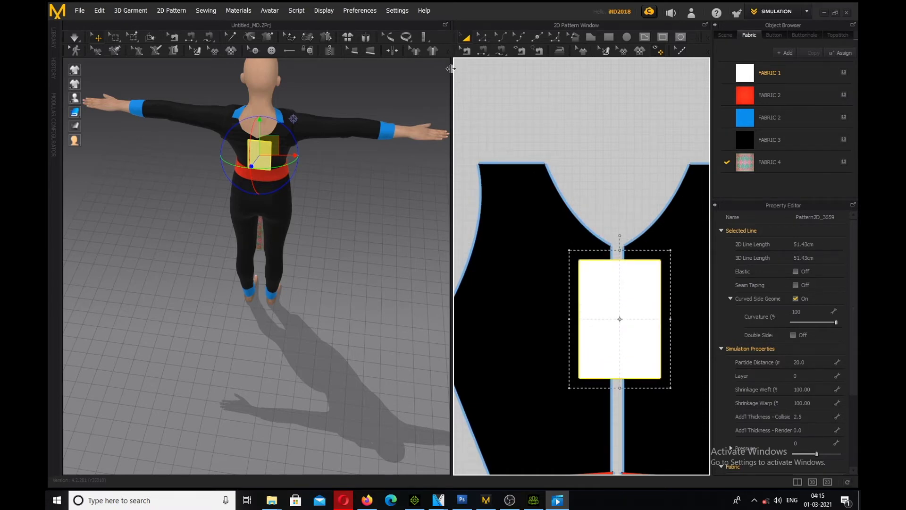
# - Draw a three-sided internal line about 8.7 cm wide below the back neckline and apply Cut & Sew to it
pyautogui.press('g')
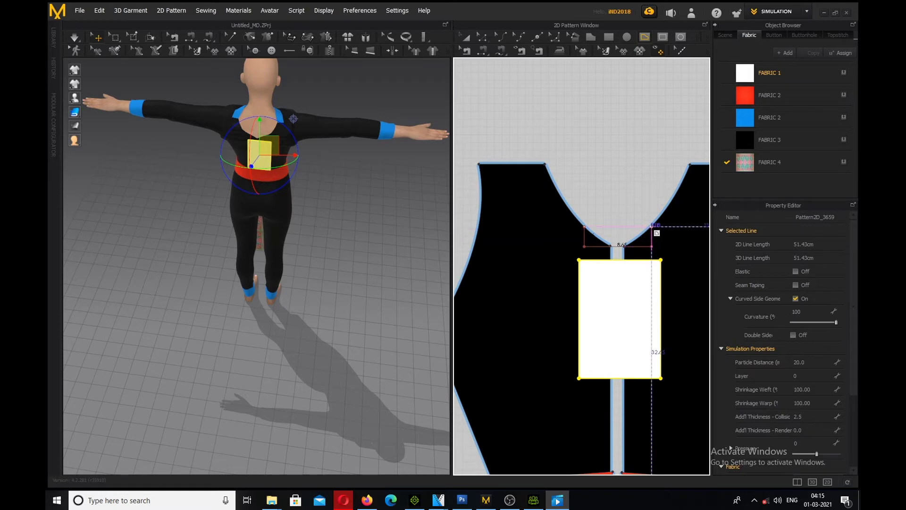
pyautogui.doubleClick(652, 227)
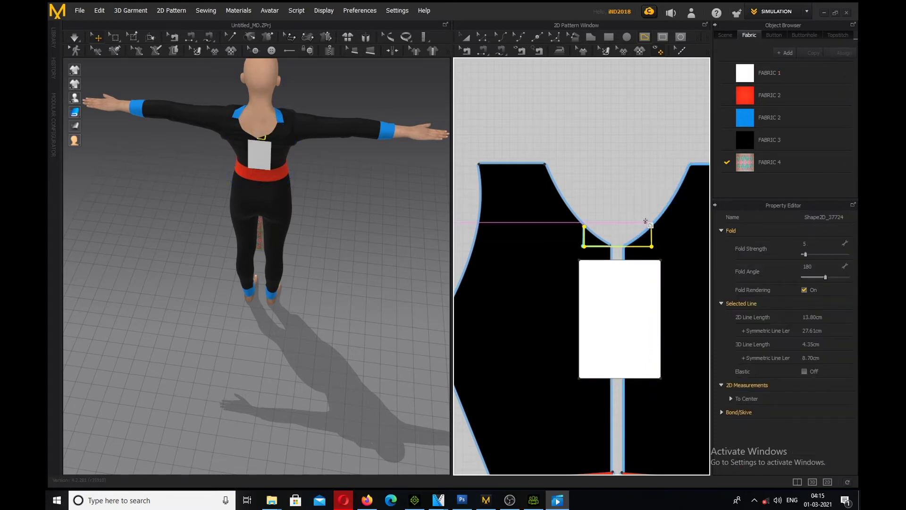
pyautogui.click(467, 37)
pyautogui.rightClick(639, 246)
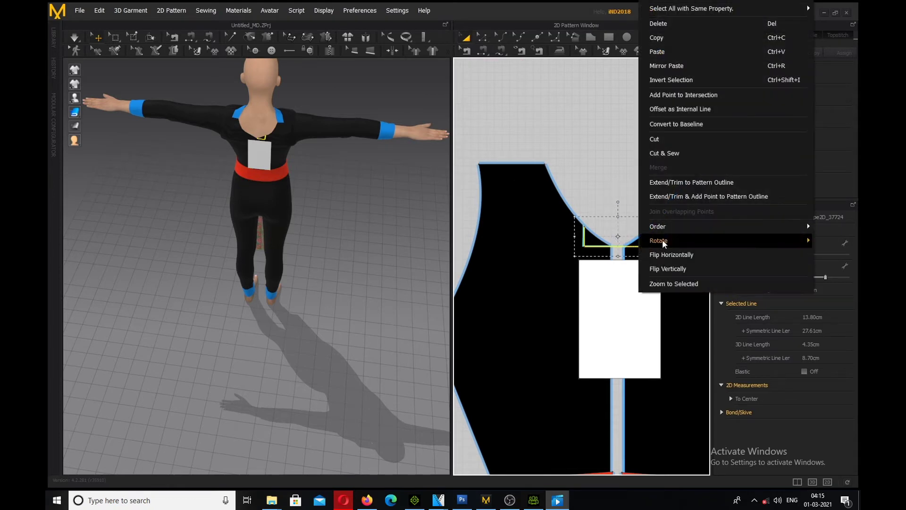
pyautogui.click(673, 155)
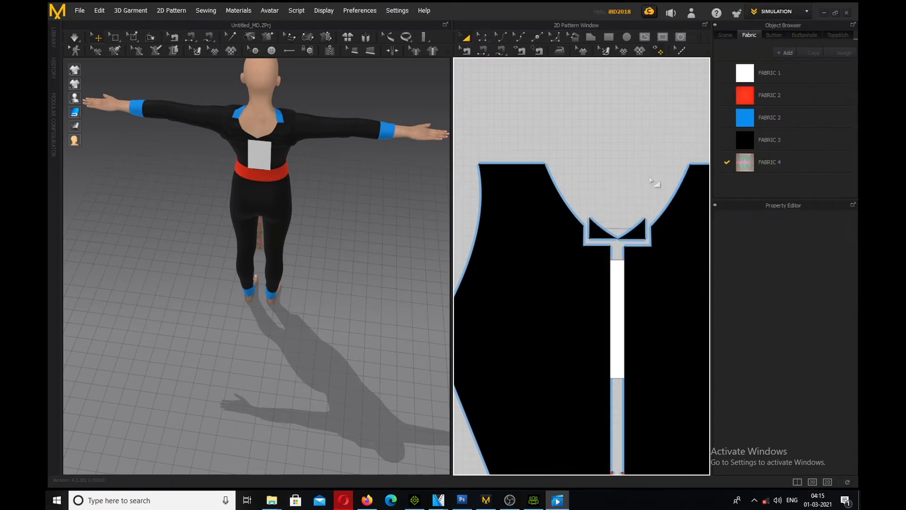
# - Delete the white rectangle pattern lying over the centre back opening
pyautogui.click(619, 274)
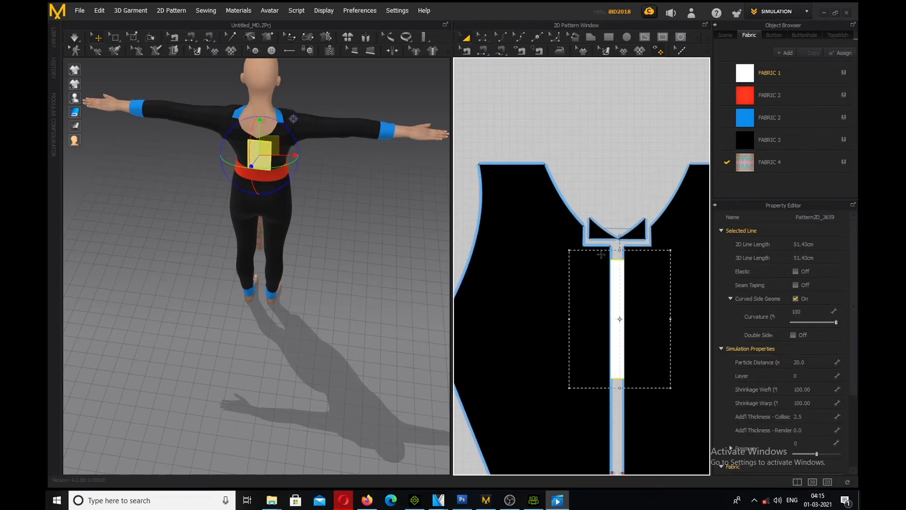
pyautogui.click(614, 198)
pyautogui.click(619, 274)
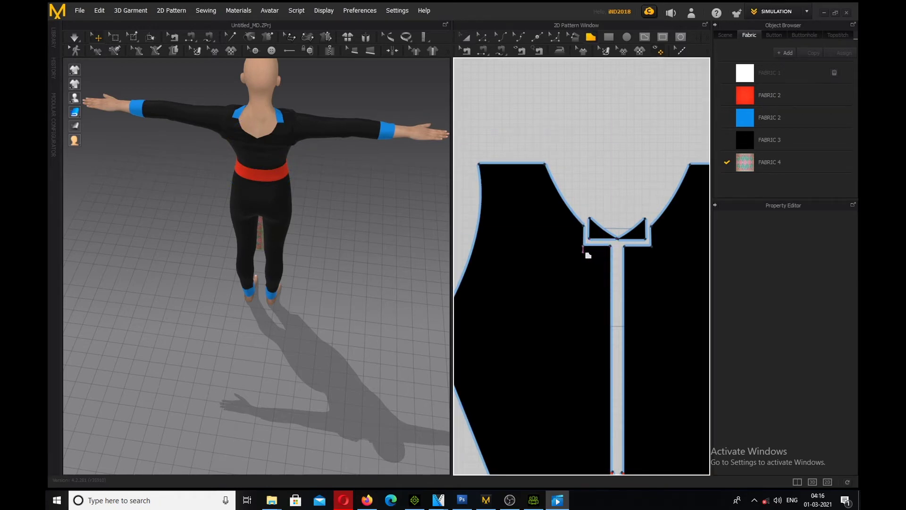
# - Draw a near-square polygon pattern, about 8.73 by 8.84 cm, above the back neckline
pyautogui.click(584, 116)
pyautogui.click(650, 117)
pyautogui.click(651, 185)
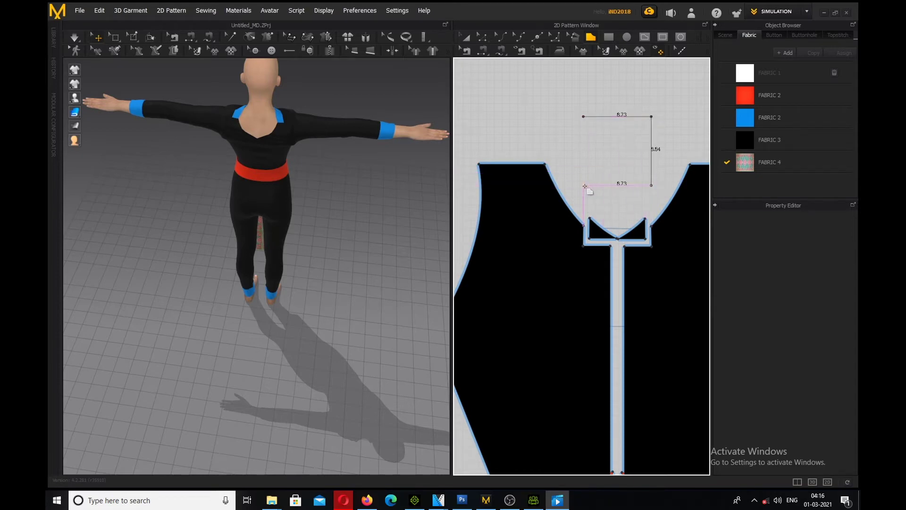
pyautogui.click(585, 185)
pyautogui.click(584, 117)
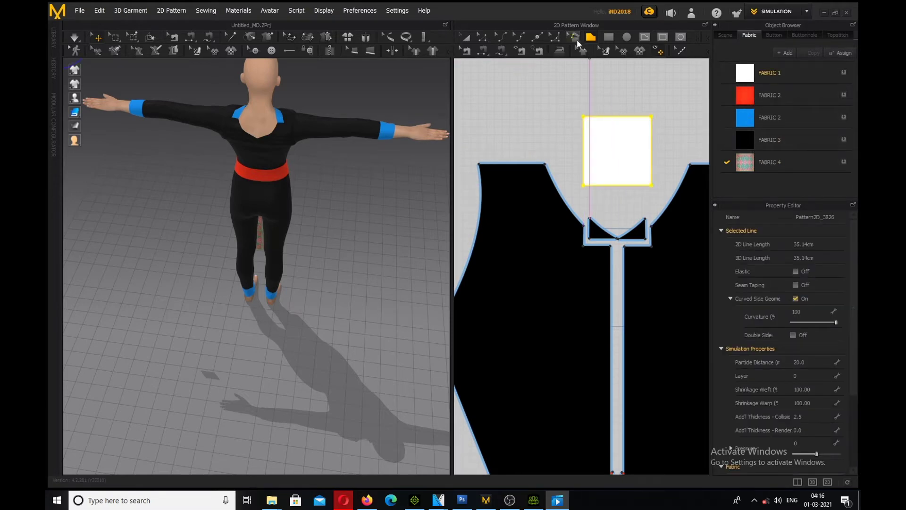
# - Move the new white square in 3D across to the avatar and check its placement from the side
pyautogui.scroll(3, 321, 234)
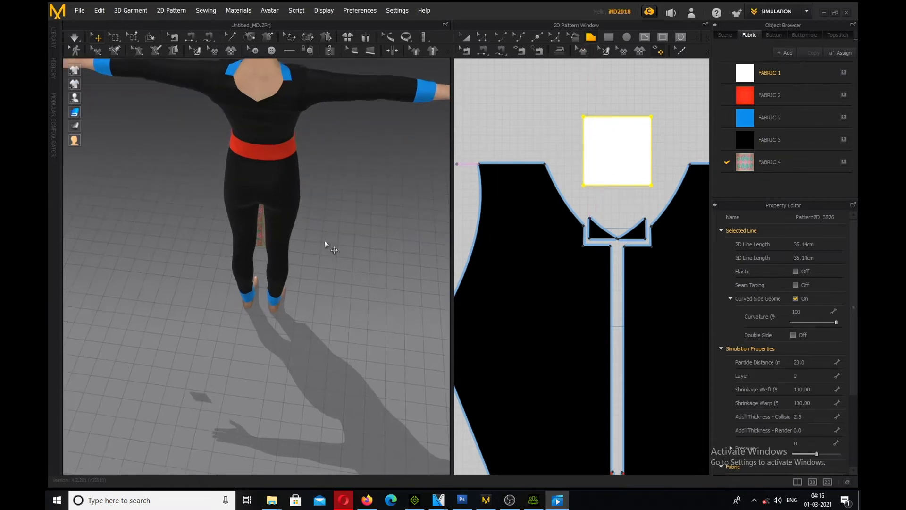
pyautogui.scroll(-3, 331, 243)
pyautogui.scroll(-3, 332, 236)
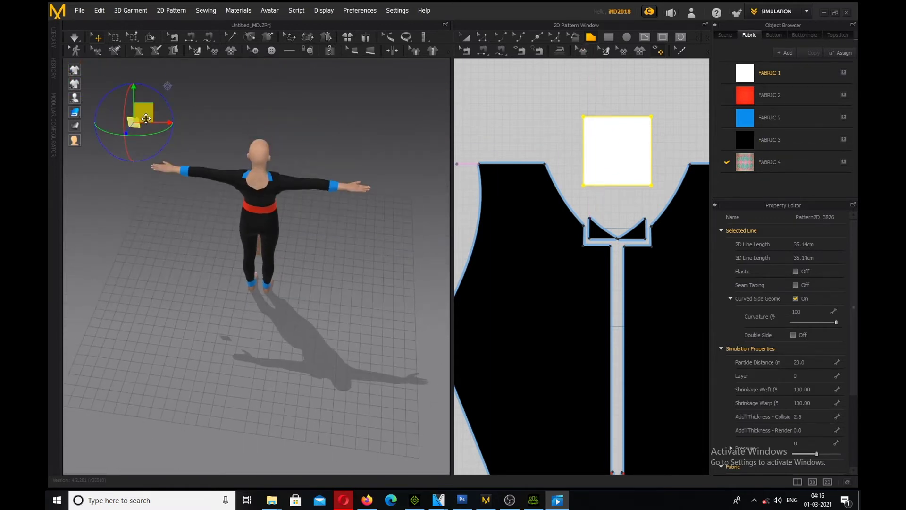
pyautogui.click(131, 102)
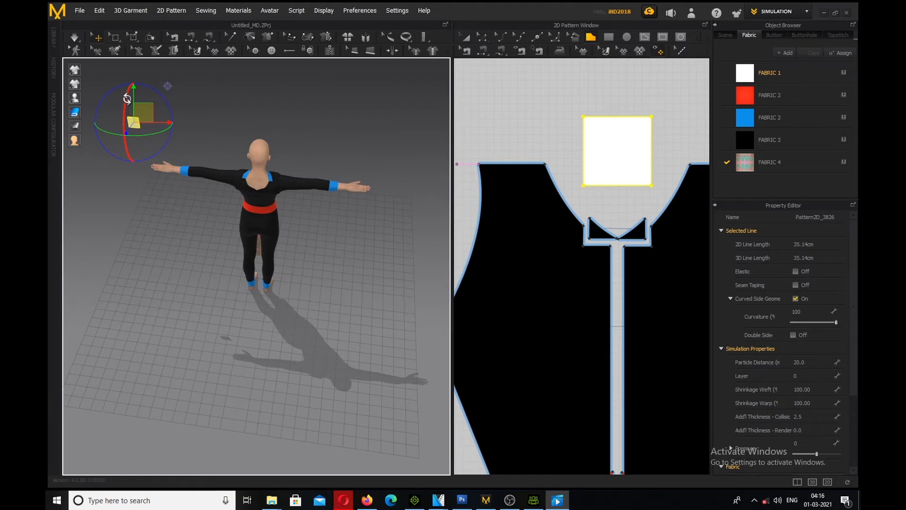
pyautogui.moveTo(142, 111); pyautogui.dragTo(267, 129)
pyautogui.moveTo(321, 134); pyautogui.dragTo(298, 122, button='right')
pyautogui.press('2')
pyautogui.moveTo(236, 198); pyautogui.dragTo(226, 114, button='right')
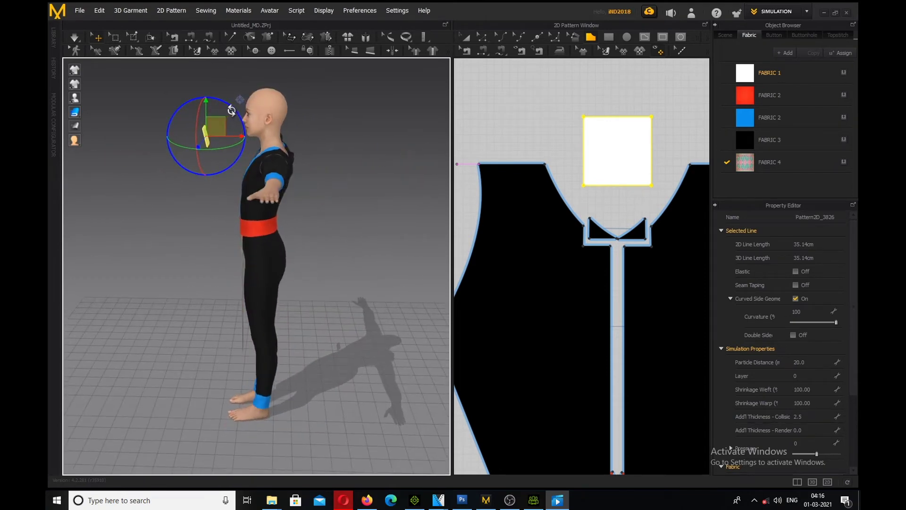
# - Place the white square behind the avatar, centred on the upper back just below the neckline
pyautogui.moveTo(240, 113); pyautogui.dragTo(223, 137, button='right')
pyautogui.moveTo(228, 136); pyautogui.dragTo(323, 136)
pyautogui.moveTo(339, 174); pyautogui.dragTo(381, 178, button='right')
pyautogui.moveTo(288, 127); pyautogui.dragTo(441, 148, button='right')
pyautogui.moveTo(204, 123); pyautogui.dragTo(219, 120)
pyautogui.moveTo(290, 102); pyautogui.dragTo(173, 126, button='right')
pyautogui.moveTo(173, 127); pyautogui.dragTo(203, 187)
pyautogui.moveTo(203, 187)
pyautogui.mouseDown(button='right')
pyautogui.moveTo(219, 155)
pyautogui.moveTo(195, 197)
pyautogui.mouseUp(button='right')
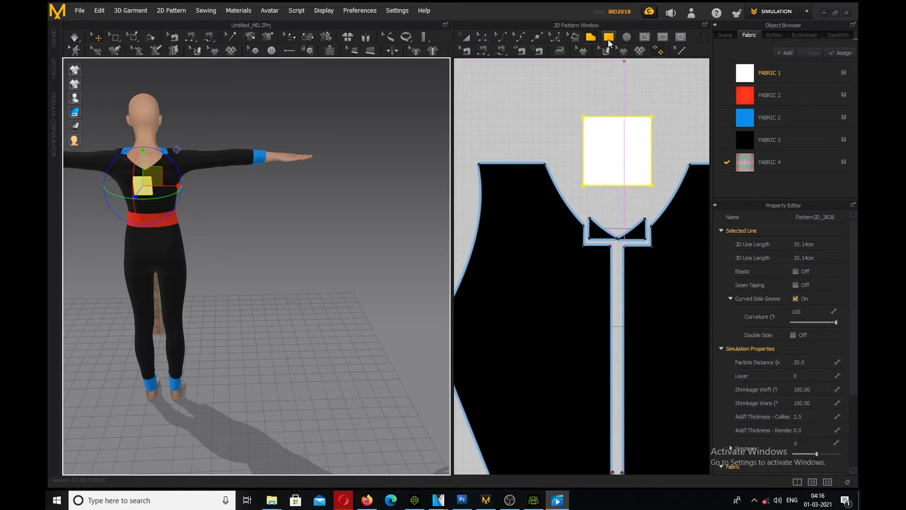
# - Add two points to the square's top edge, about 3.28 cm and 3.57 cm from its corners
pyautogui.click(537, 36)
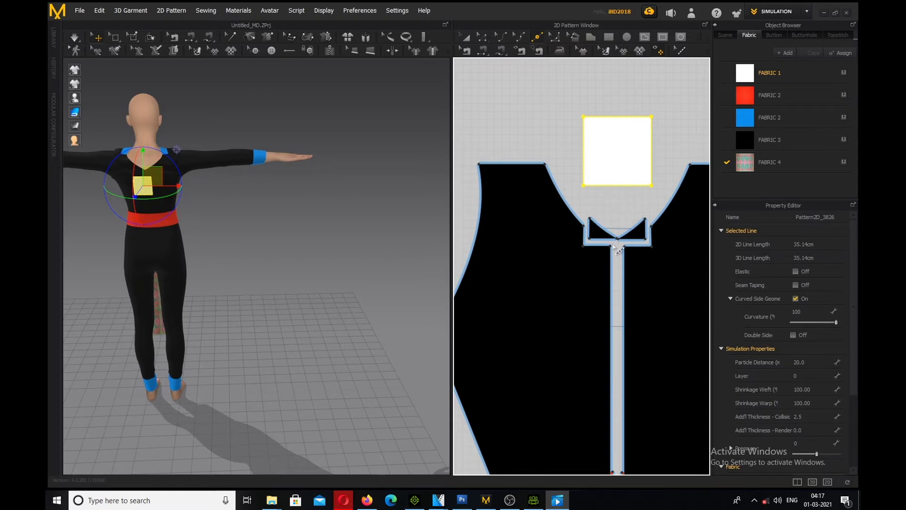
pyautogui.click(610, 185)
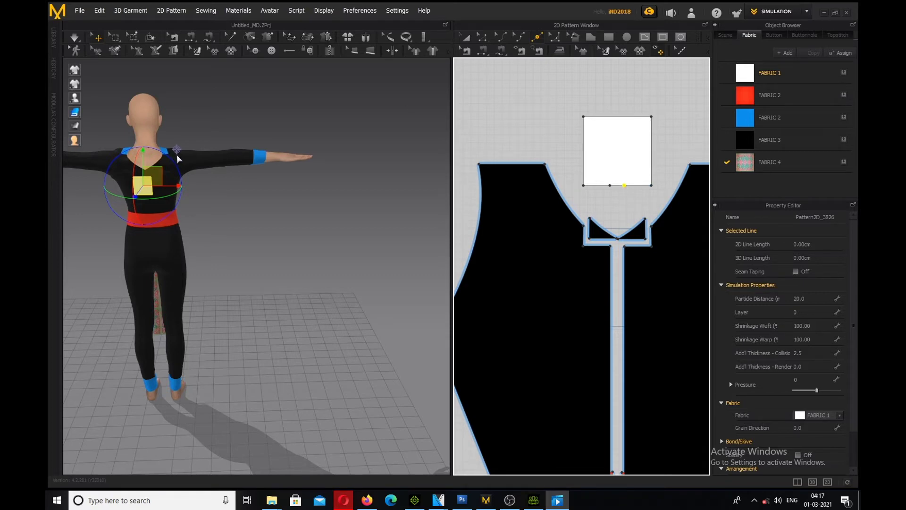
pyautogui.click(300, 141)
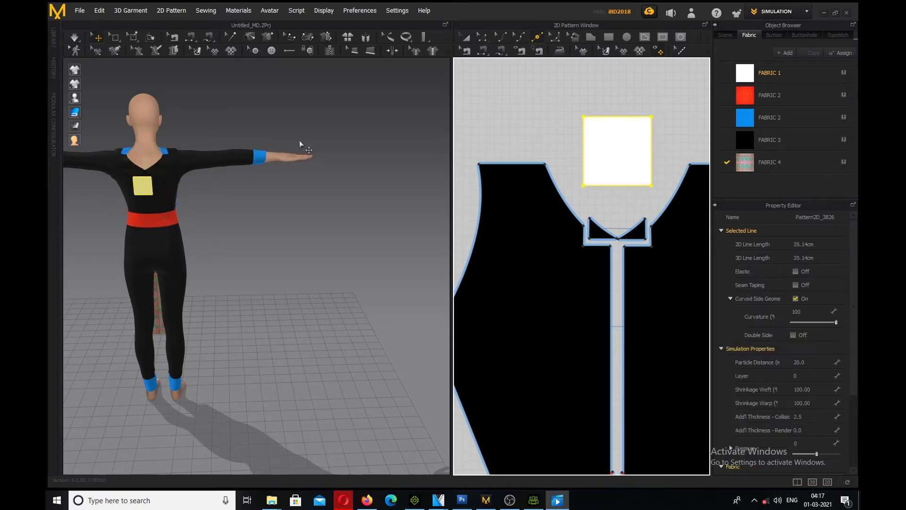
pyautogui.click(609, 117)
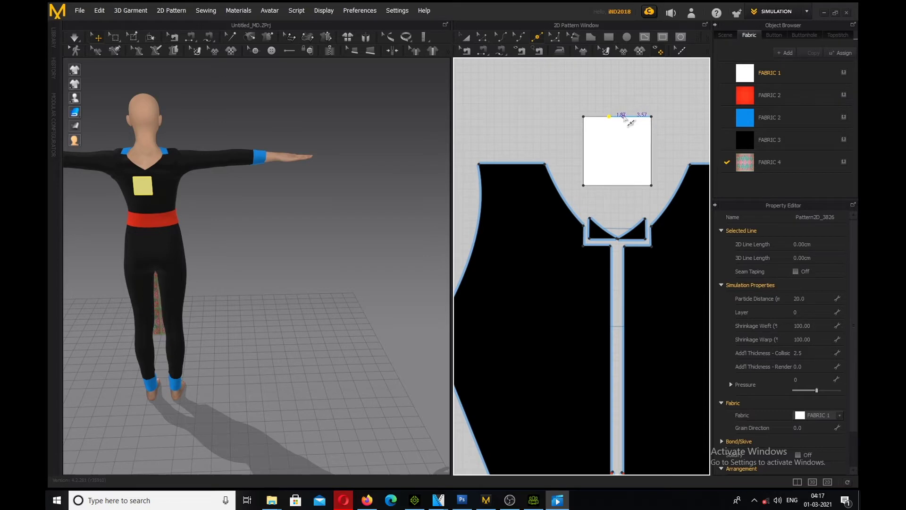
pyautogui.click(624, 116)
# - Sew the square's two outer top-edge segments crosswise to the bottom edges of the small back neckline pieces
pyautogui.moveTo(141, 192); pyautogui.dragTo(121, 183, button='right')
pyautogui.scroll(6, 120, 183)
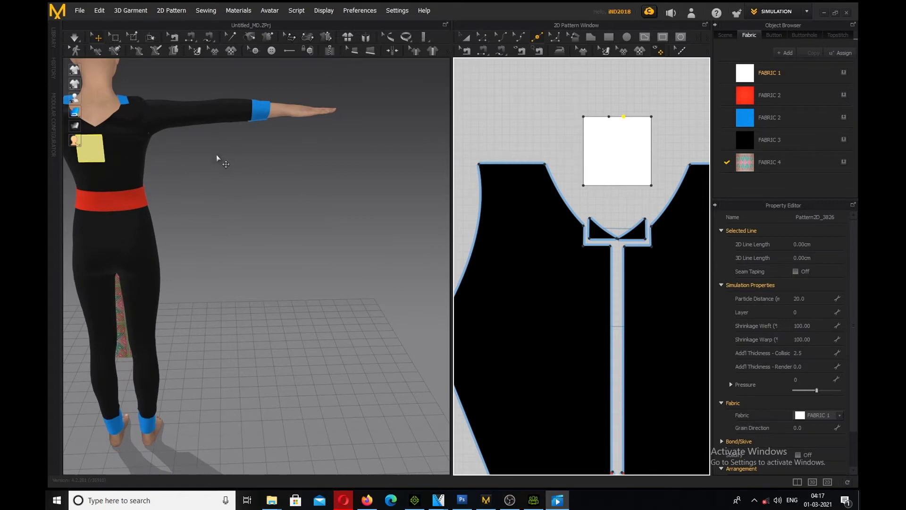
pyautogui.press('2')
pyautogui.press('8')
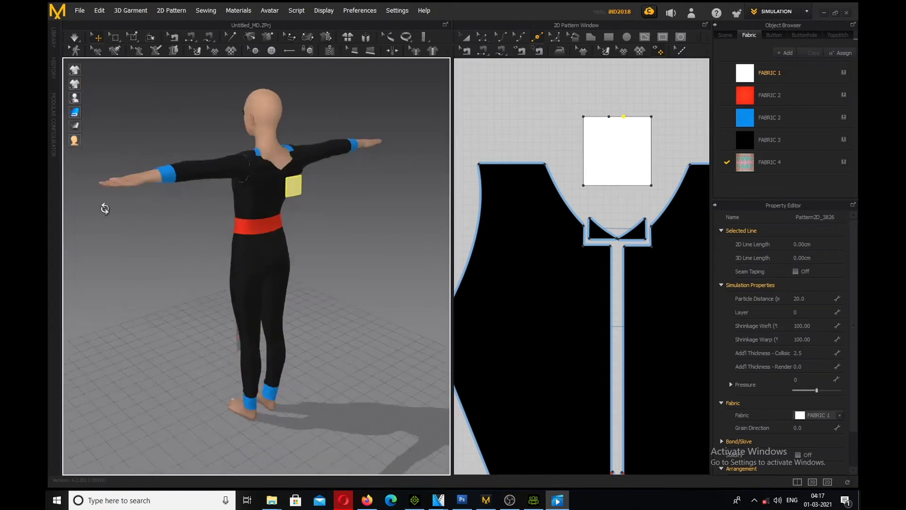
pyautogui.scroll(3, 230, 182)
pyautogui.press('2')
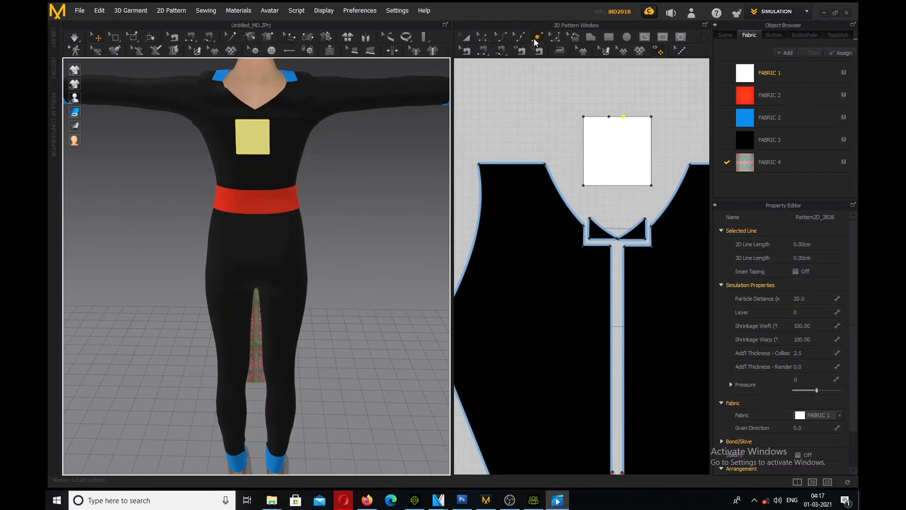
pyautogui.click(488, 51)
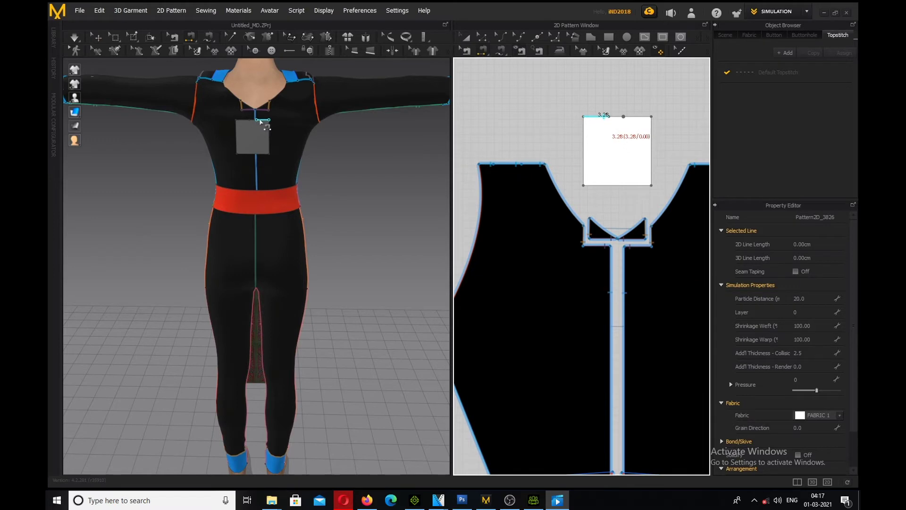
pyautogui.click(259, 121)
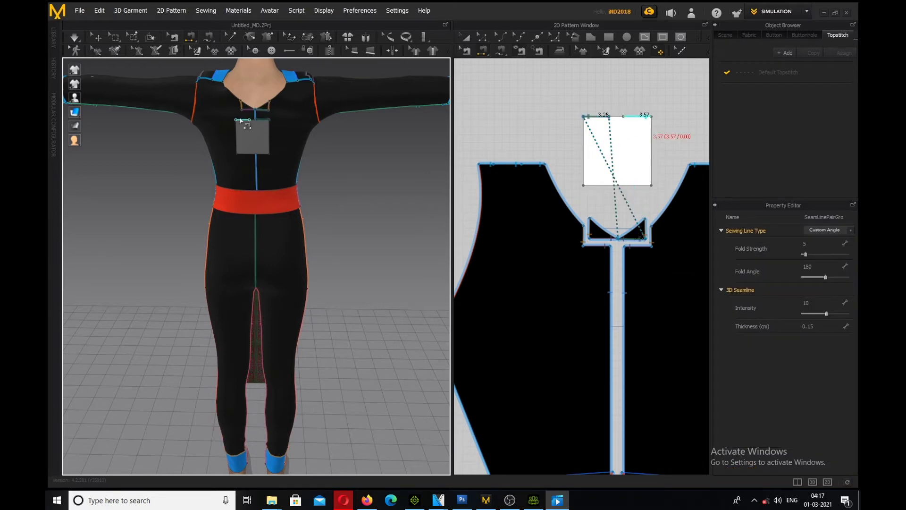
pyautogui.click(236, 120)
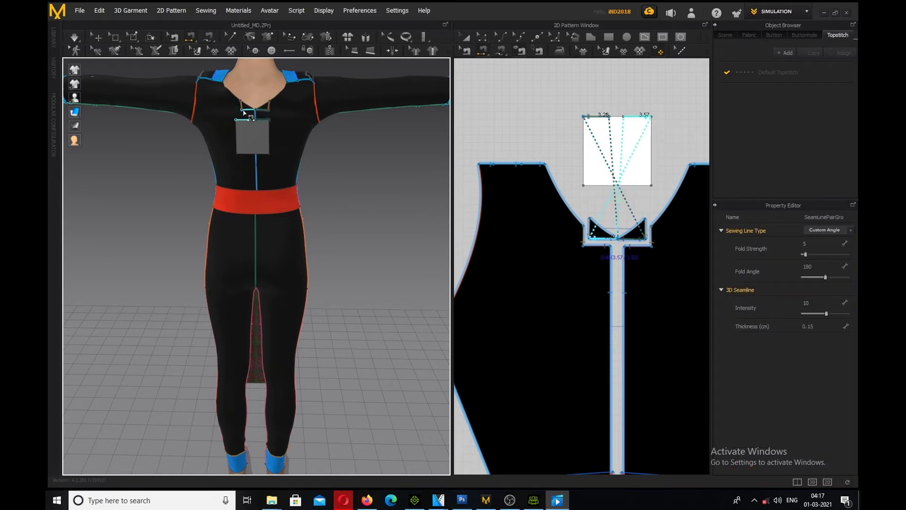
pyautogui.click(242, 113)
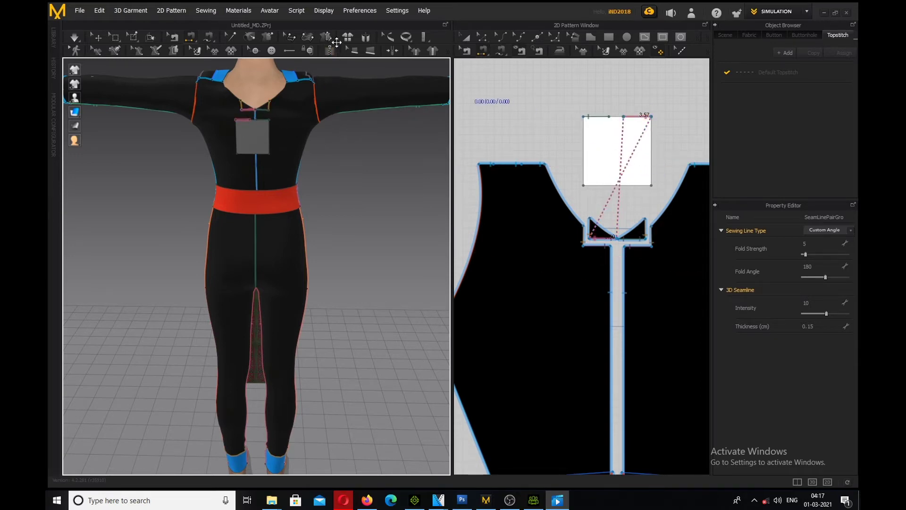
# - Run a test simulation of the sewn square, then undo the simulation and the square's seams
pyautogui.click(432, 50)
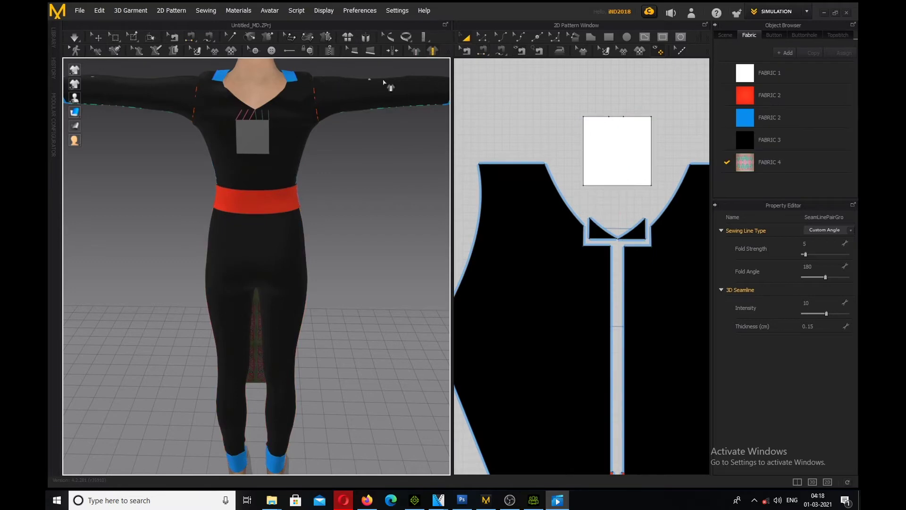
pyautogui.press('space')
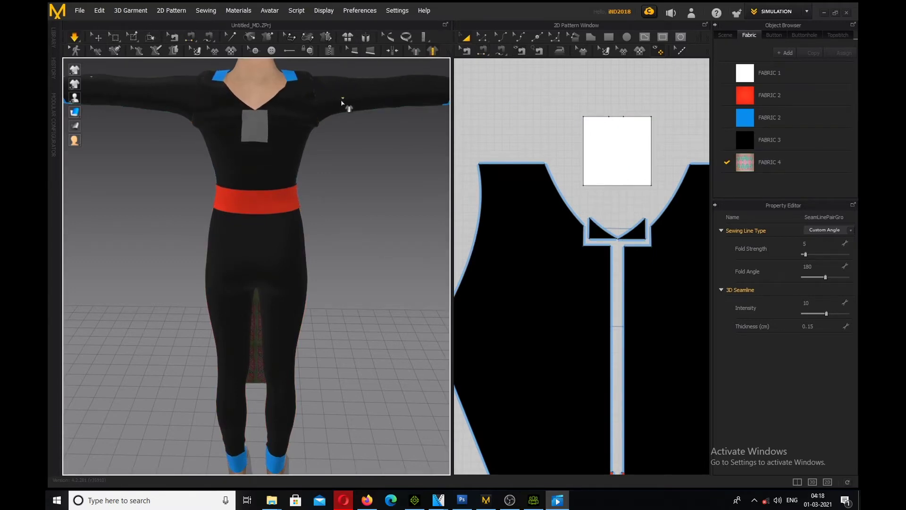
pyautogui.press('space')
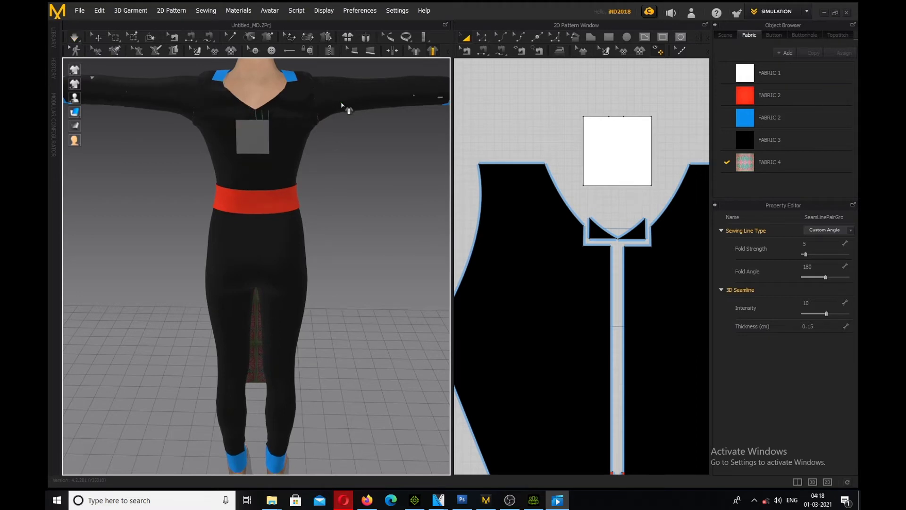
pyautogui.click(342, 105)
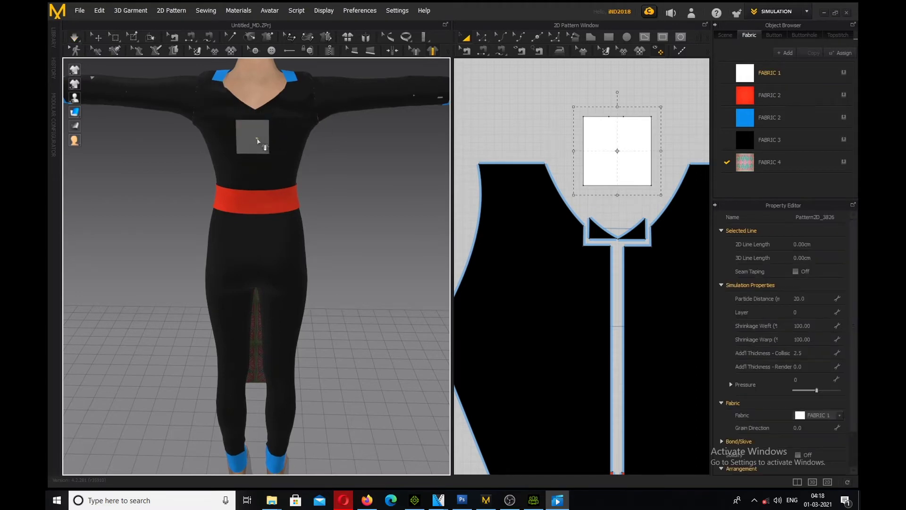
# - Flip the white square in 3D and sew its outer top-edge segments to the neckline pieces on the same sides
pyautogui.click(598, 142)
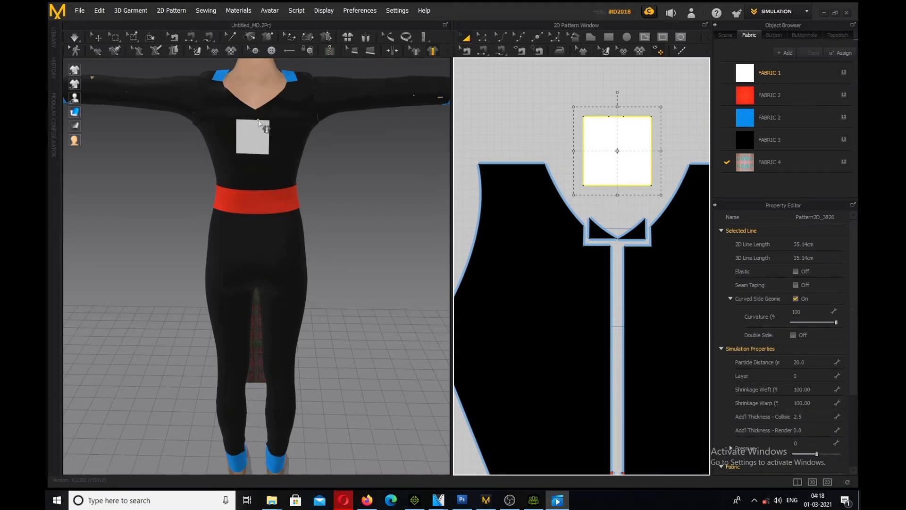
pyautogui.click(415, 51)
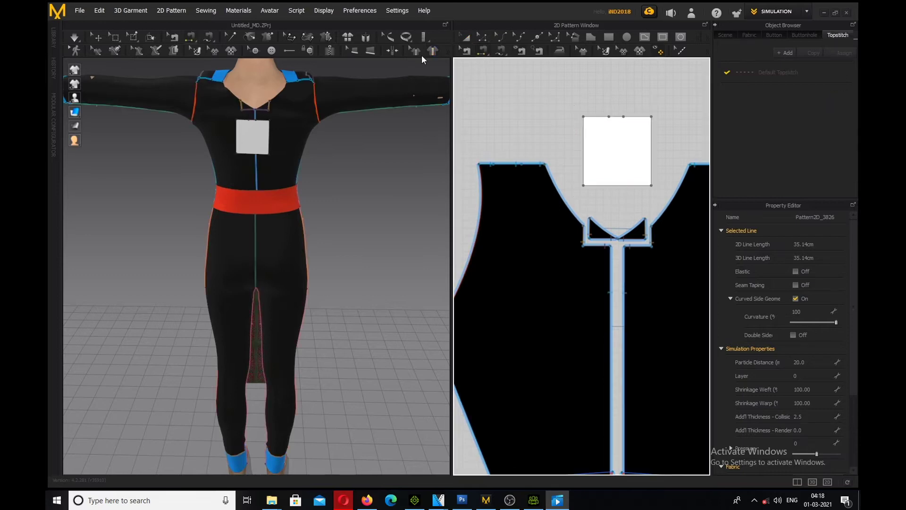
pyautogui.click(267, 120)
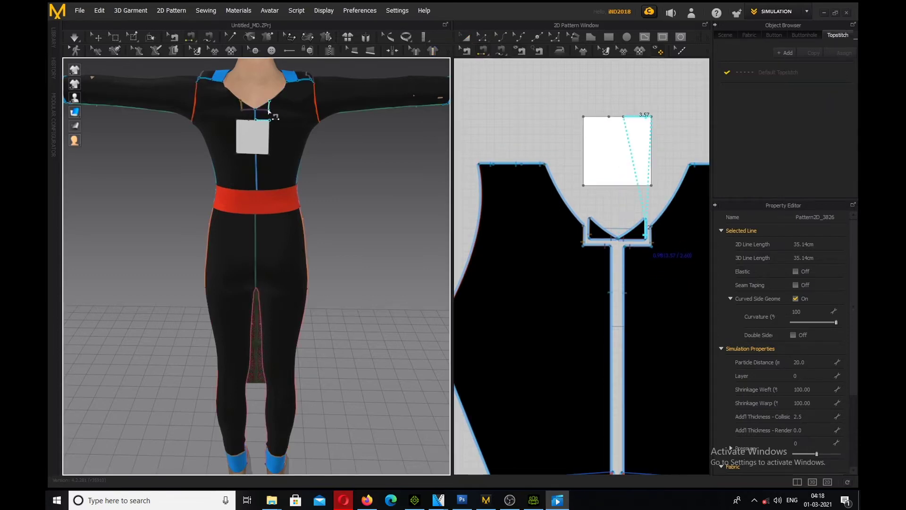
pyautogui.click(268, 111)
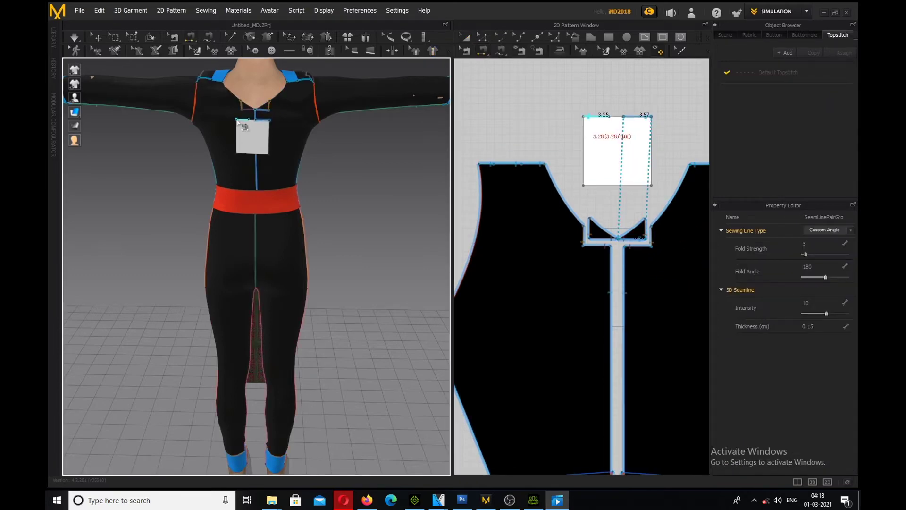
pyautogui.click(240, 120)
pyautogui.click(243, 112)
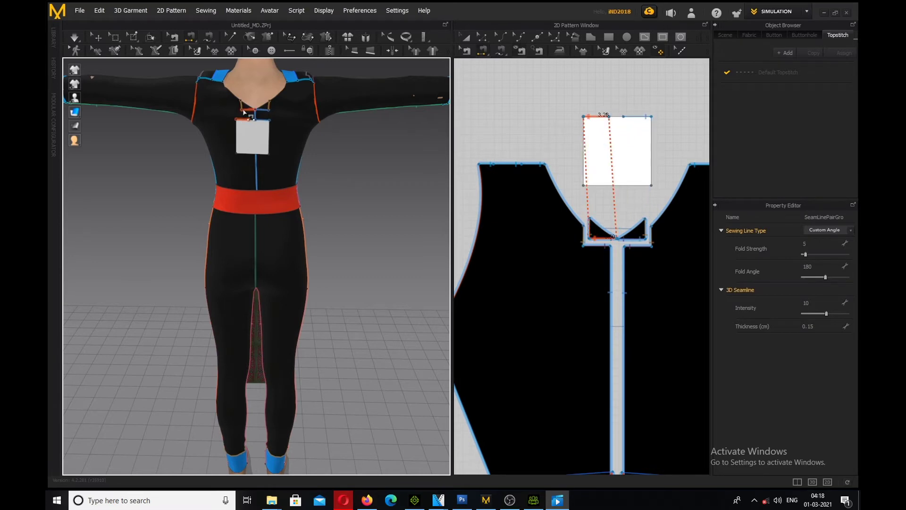
# - Simulate the garment to draw the white square up to the back neckline
pyautogui.press('space')
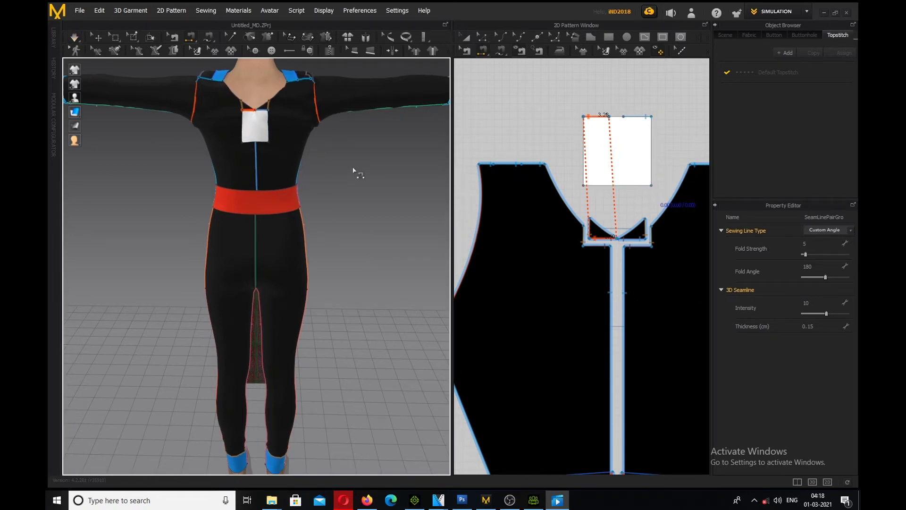
pyautogui.click(94, 37)
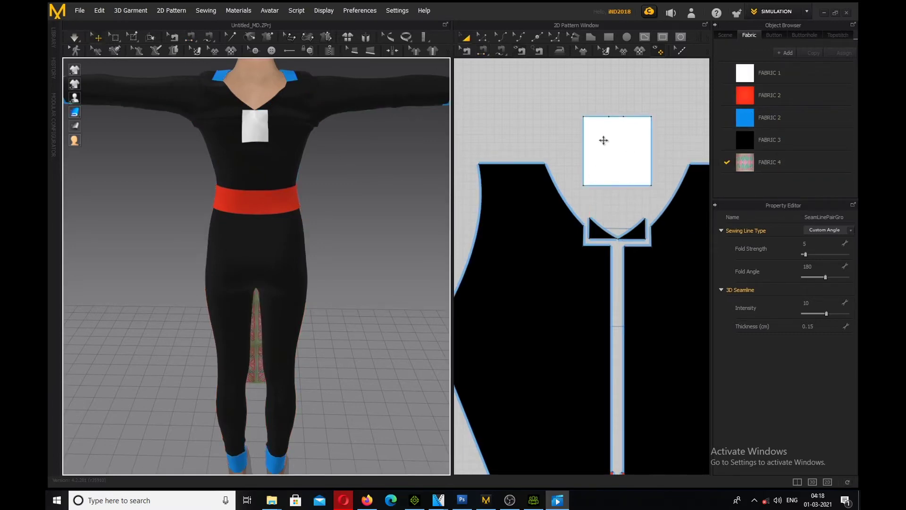
# - Extend the white square pattern downward to a height of about 10.4 cm
pyautogui.moveTo(568, 88); pyautogui.dragTo(679, 242)
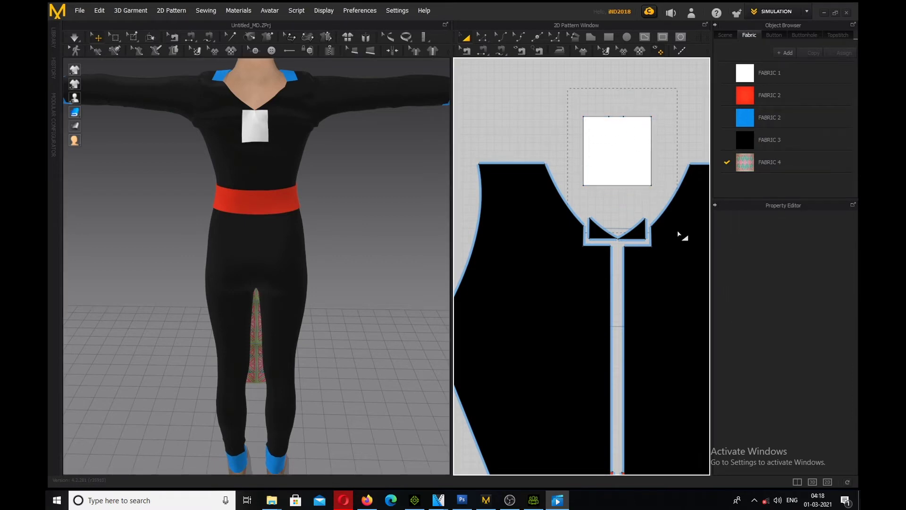
pyautogui.moveTo(673, 205); pyautogui.dragTo(618, 209)
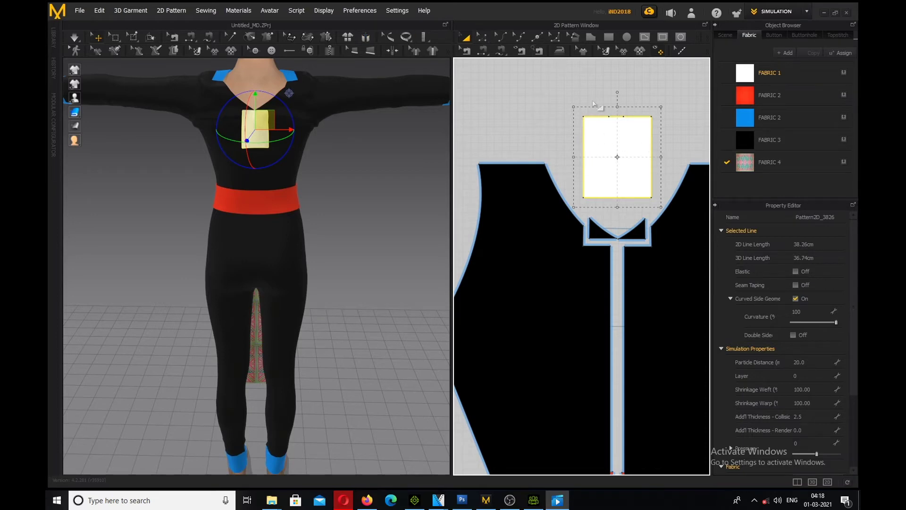
pyautogui.click(569, 102)
# - Draw a horizontal internal line across the white pattern about 3.7 cm below its top edge and split the pattern along it
pyautogui.press('g')
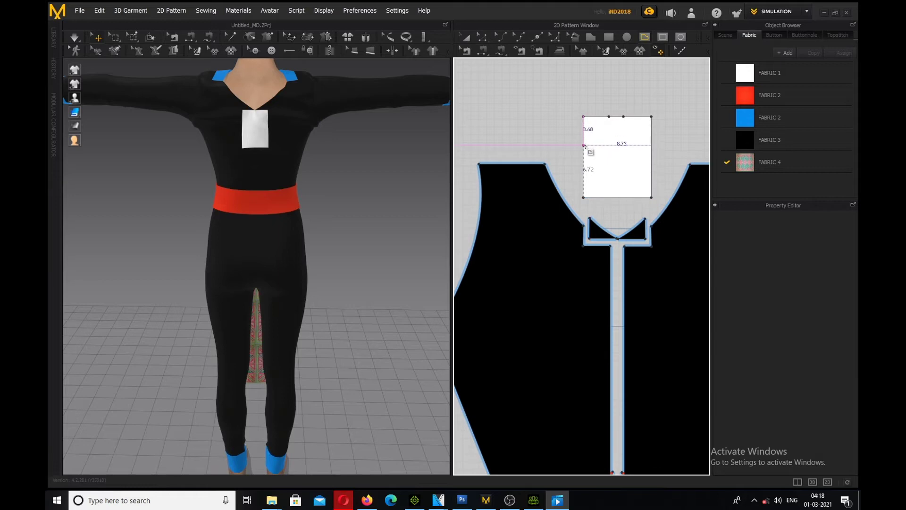
pyautogui.click(584, 145)
pyautogui.click(651, 146)
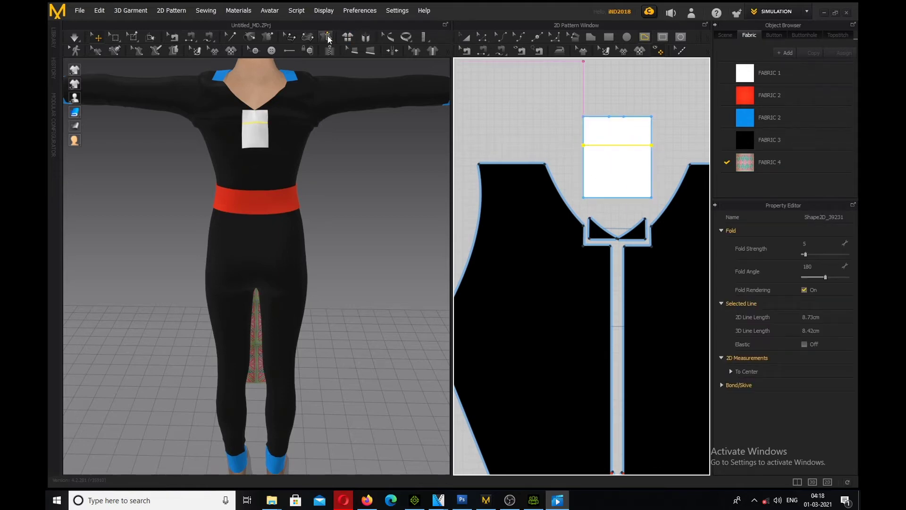
pyautogui.click(465, 37)
pyautogui.rightClick(622, 148)
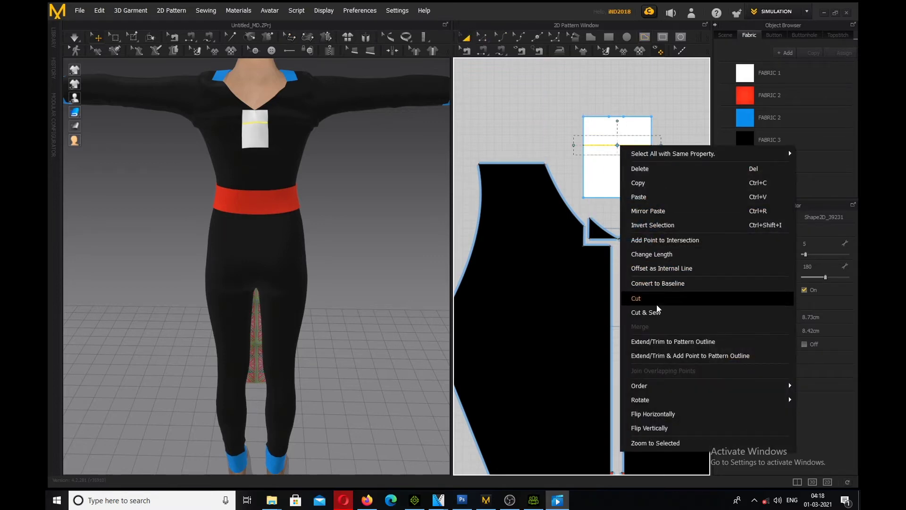
pyautogui.click(649, 287)
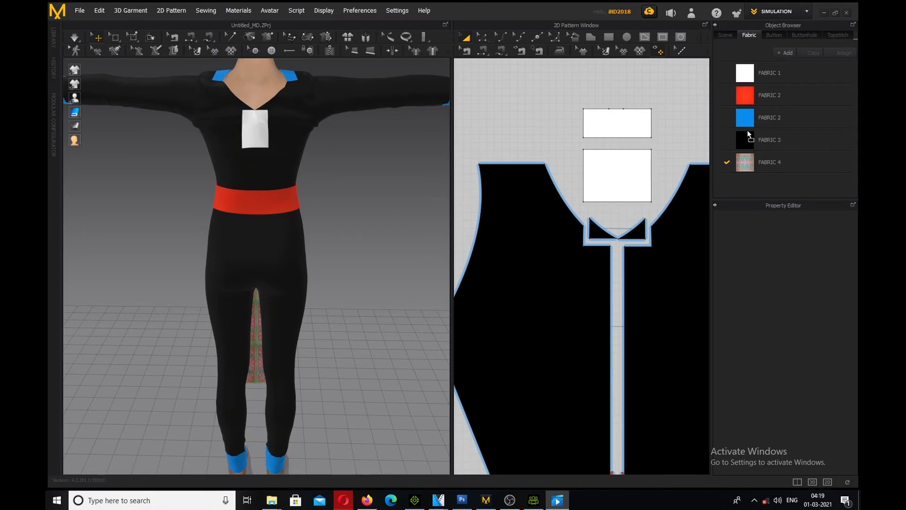
# - Assign the blue FABRIC 2 to the upper split piece and the patterned FABRIC 4 to the lower one, checking the result in 3D
pyautogui.moveTo(723, 119); pyautogui.dragTo(614, 123)
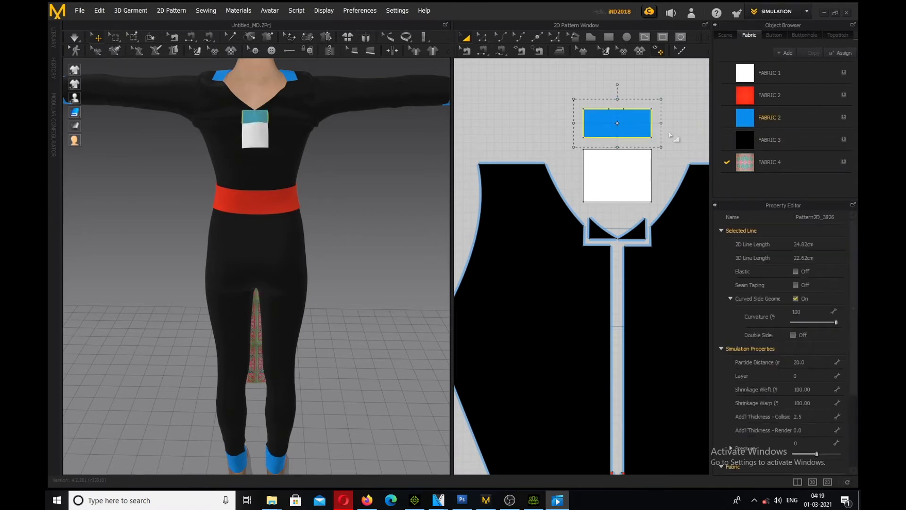
pyautogui.moveTo(759, 163); pyautogui.dragTo(613, 176)
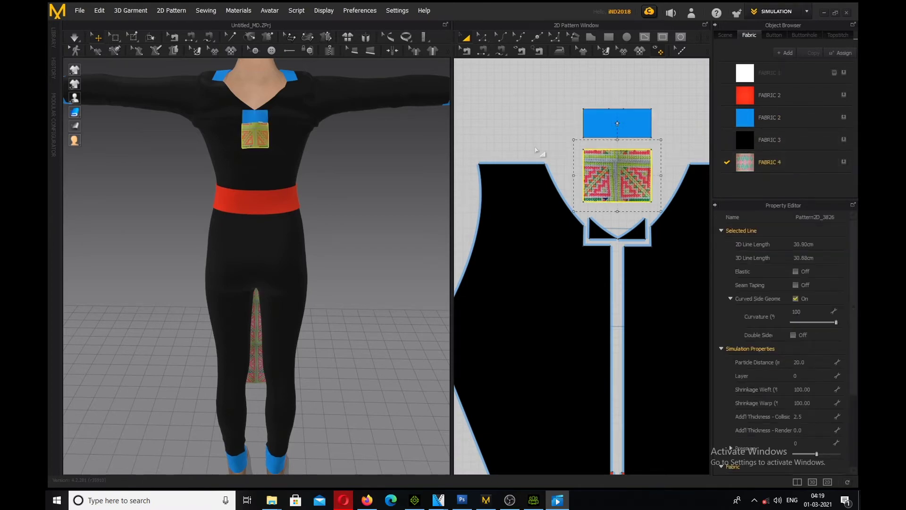
pyautogui.click(326, 133)
pyautogui.moveTo(277, 119); pyautogui.dragTo(276, 86, button='right')
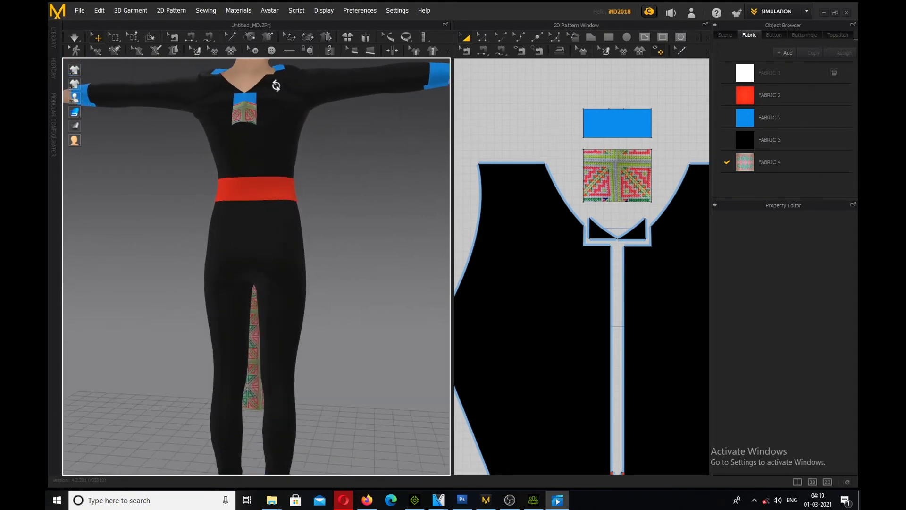
pyautogui.moveTo(229, 207); pyautogui.dragTo(251, 208, button='right')
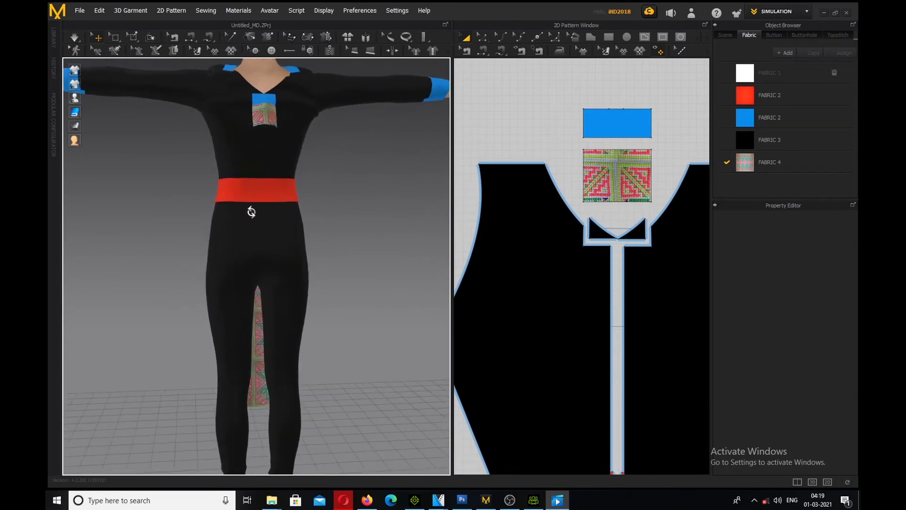
# - Draw a four-sided strip about 5 cm wide and 13 cm tall below the red belt pattern and assign it the red FABRIC 2
pyautogui.scroll(5, 633, 282)
pyautogui.scroll(-8, 633, 283)
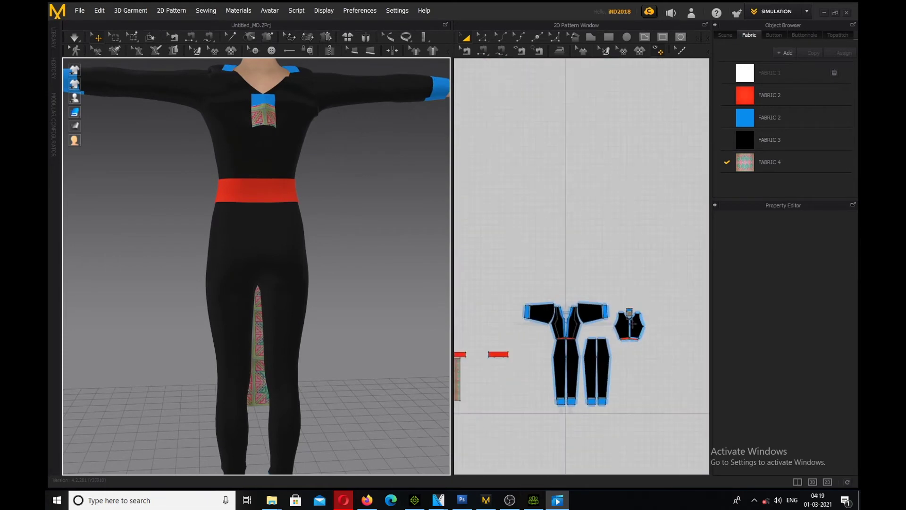
pyautogui.scroll(6, 617, 360)
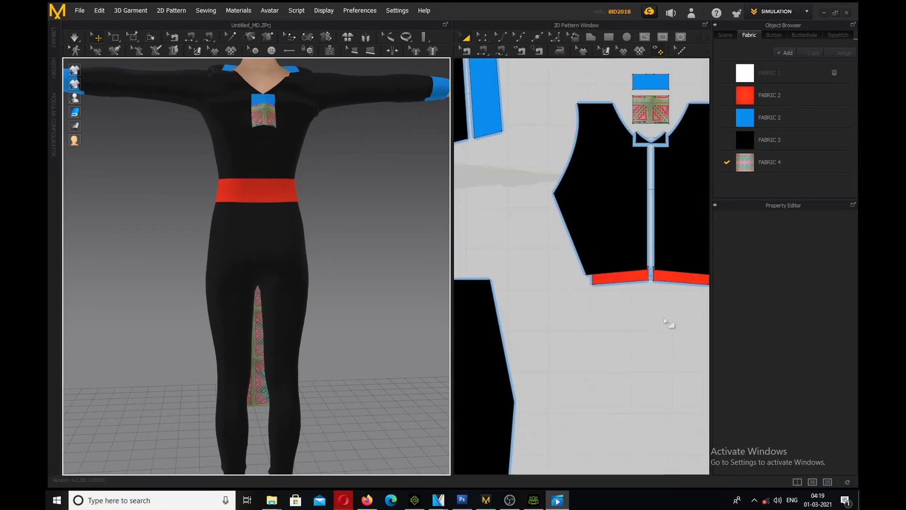
pyautogui.scroll(6, 585, 342)
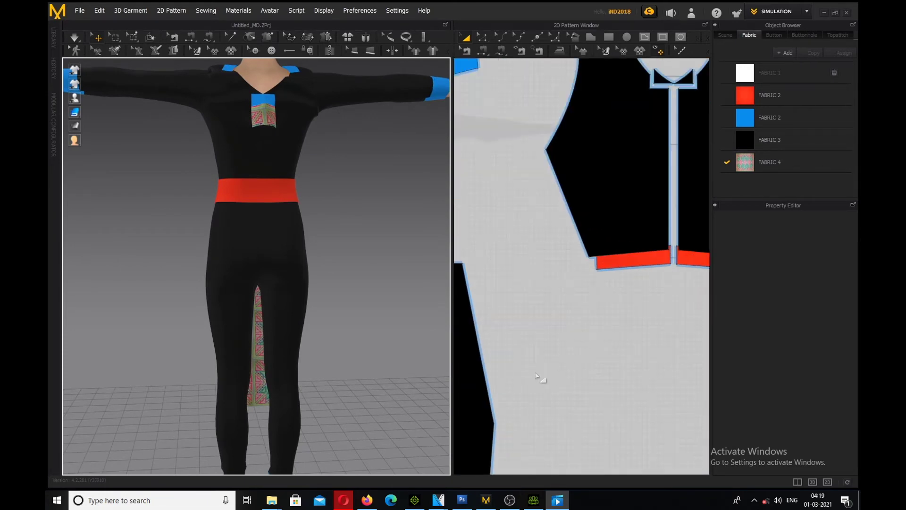
pyautogui.scroll(-10, 547, 361)
pyautogui.scroll(4, 514, 373)
pyautogui.scroll(4, 507, 366)
pyautogui.scroll(3, 557, 281)
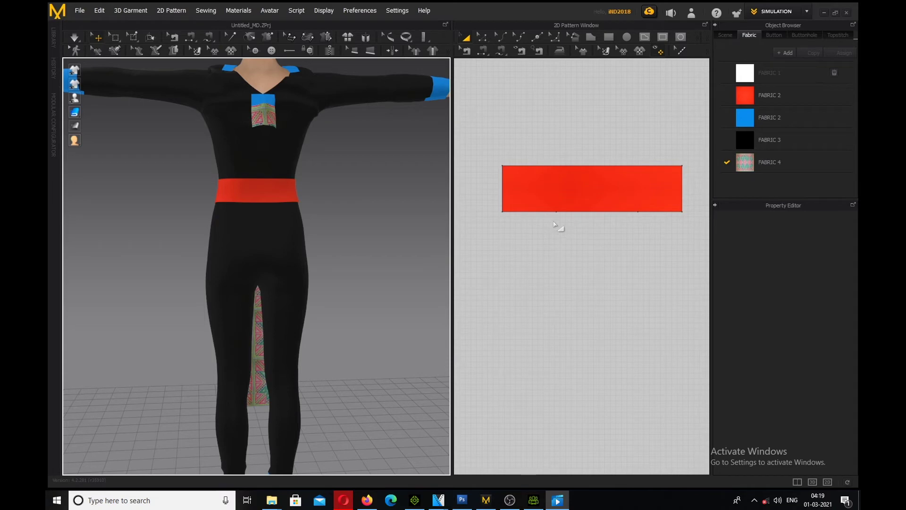
pyautogui.click(590, 37)
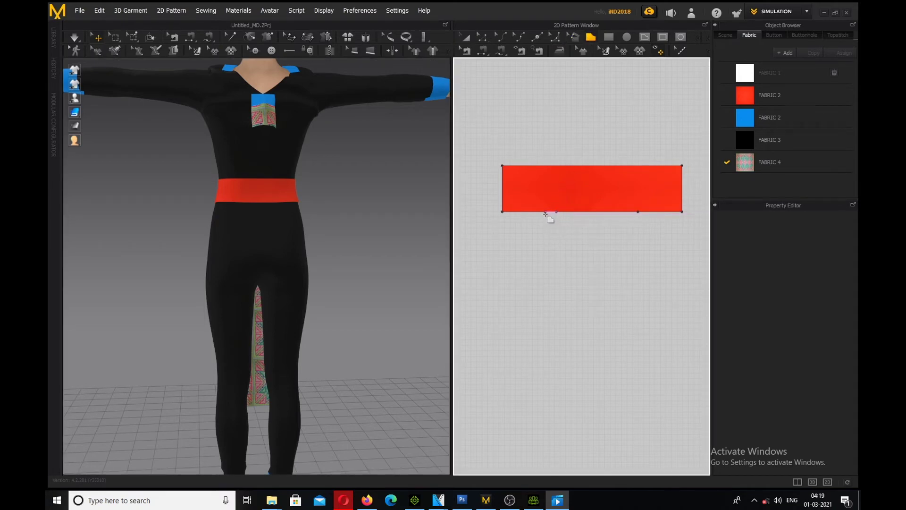
pyautogui.click(546, 226)
pyautogui.click(575, 226)
pyautogui.click(574, 300)
pyautogui.click(542, 300)
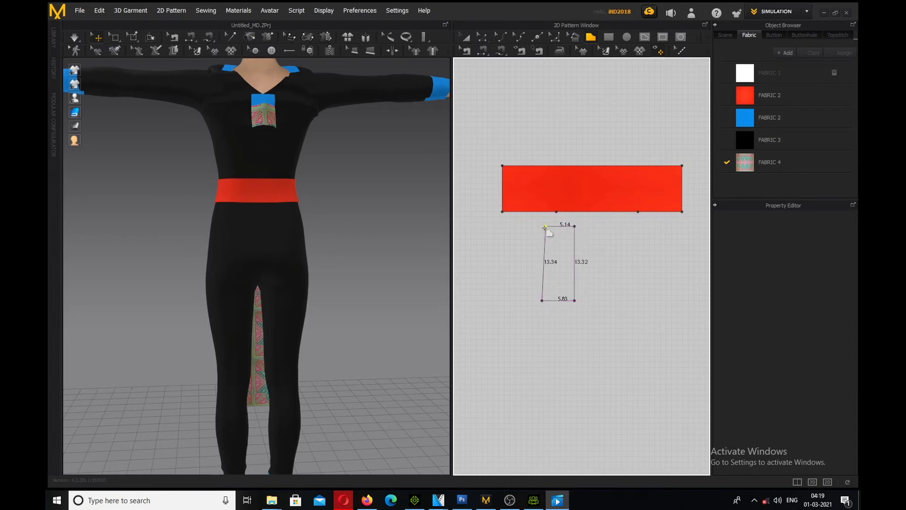
pyautogui.click(545, 226)
pyautogui.moveTo(746, 95); pyautogui.dragTo(570, 277)
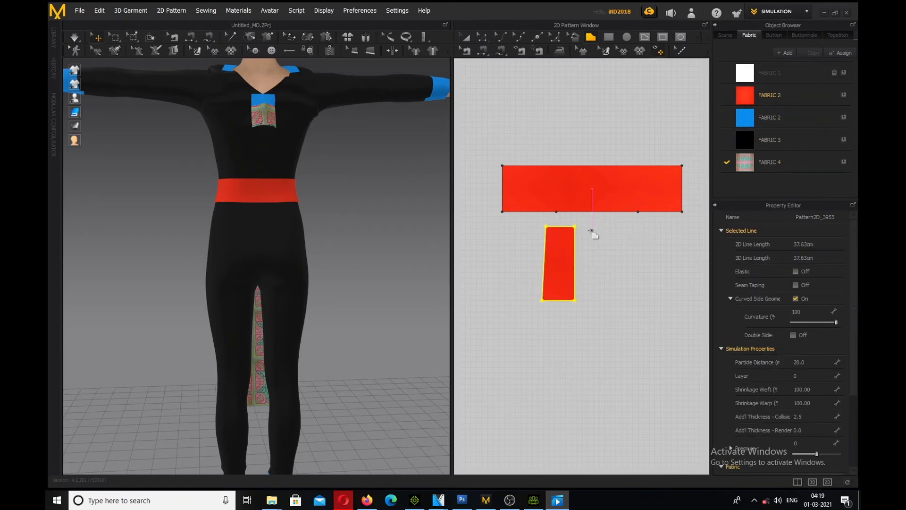
# - Draw a second strip about 5.6 by 13.3 cm beside the first one and assign it the red FABRIC 2
pyautogui.click(613, 226)
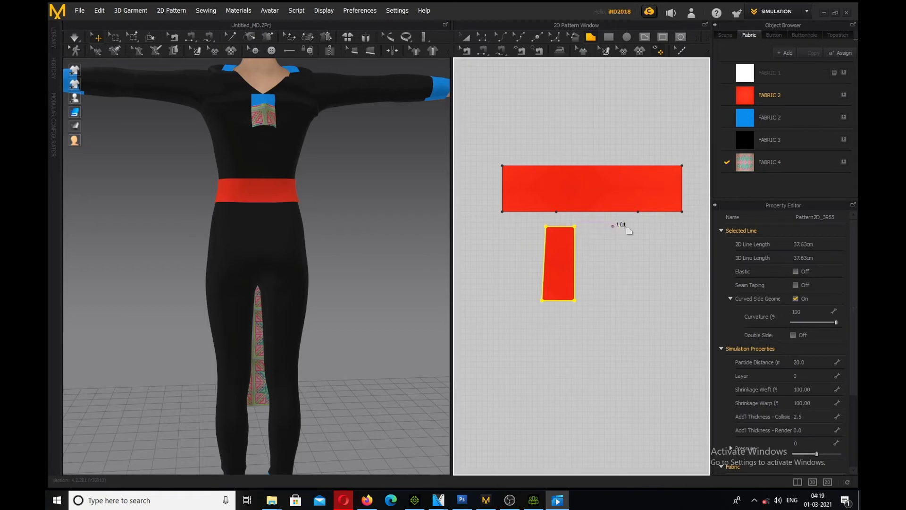
pyautogui.click(644, 227)
pyautogui.click(643, 301)
pyautogui.click(613, 300)
pyautogui.click(613, 226)
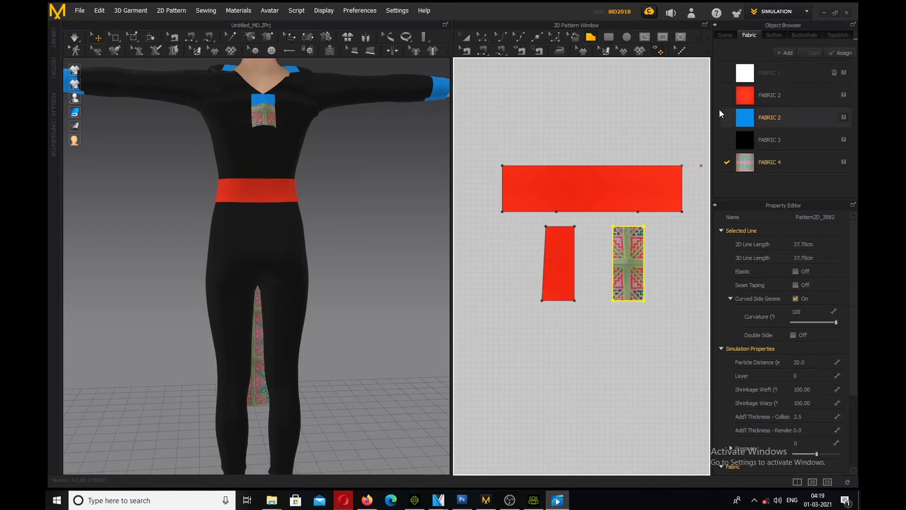
pyautogui.moveTo(738, 130); pyautogui.dragTo(629, 264)
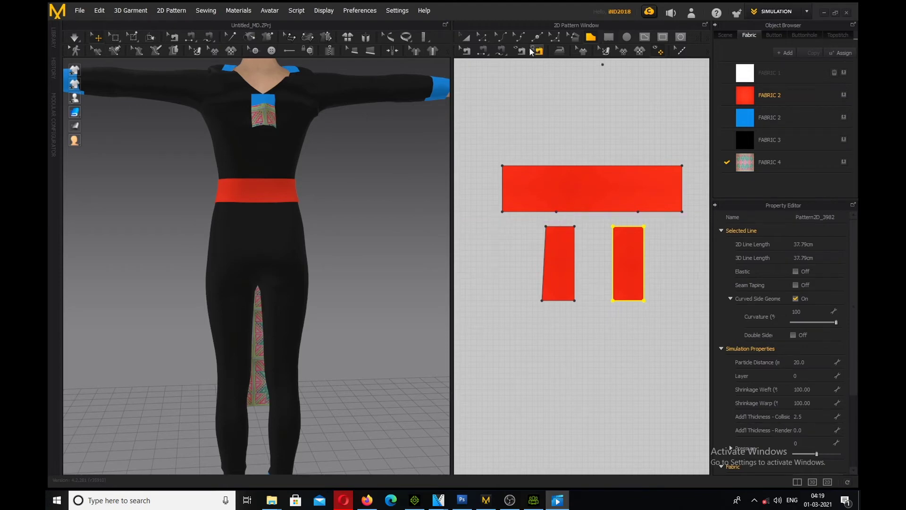
# - Align the belt's two bottom-edge points with the strips' outer corners and add points in line with their inner corners
pyautogui.click(482, 38)
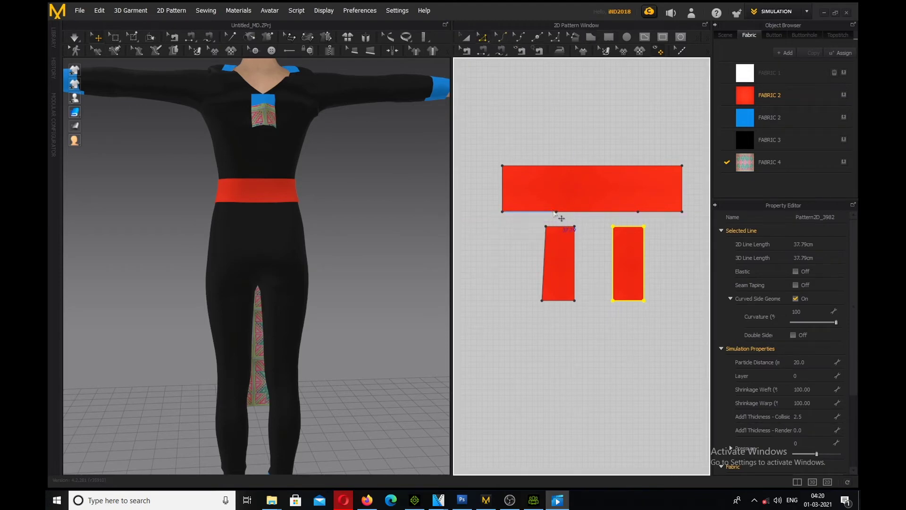
pyautogui.click(556, 212)
pyautogui.click(557, 212)
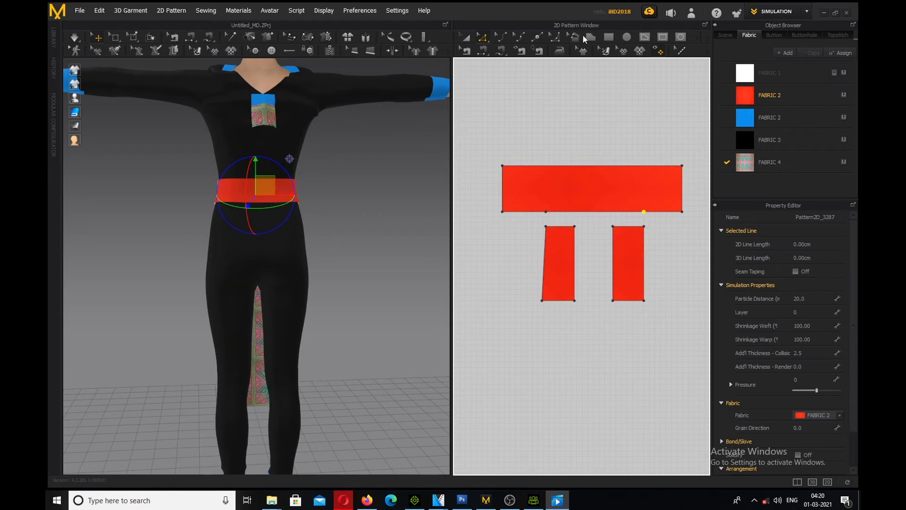
pyautogui.click(538, 38)
pyautogui.click(613, 212)
# - Sew the top edge of each red strip to the matching segment of the belt's bottom edge
pyautogui.click(501, 51)
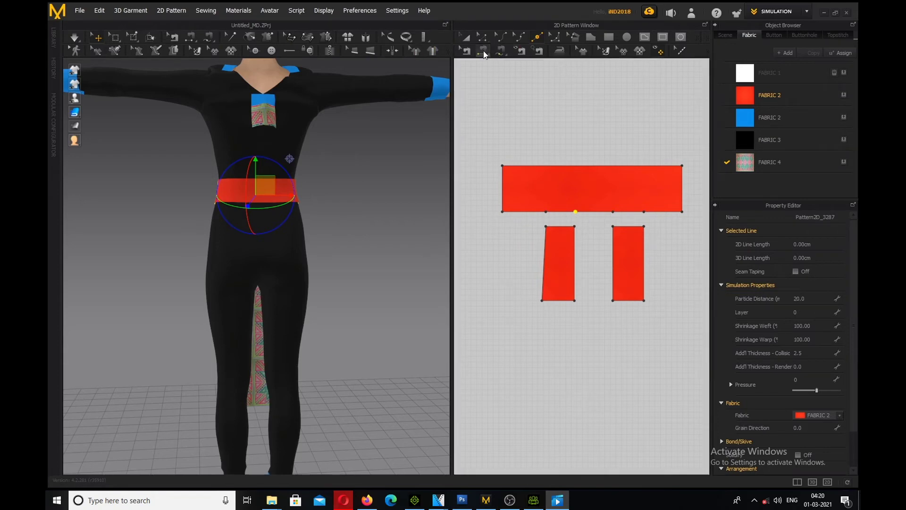
pyautogui.click(554, 227)
pyautogui.click(560, 212)
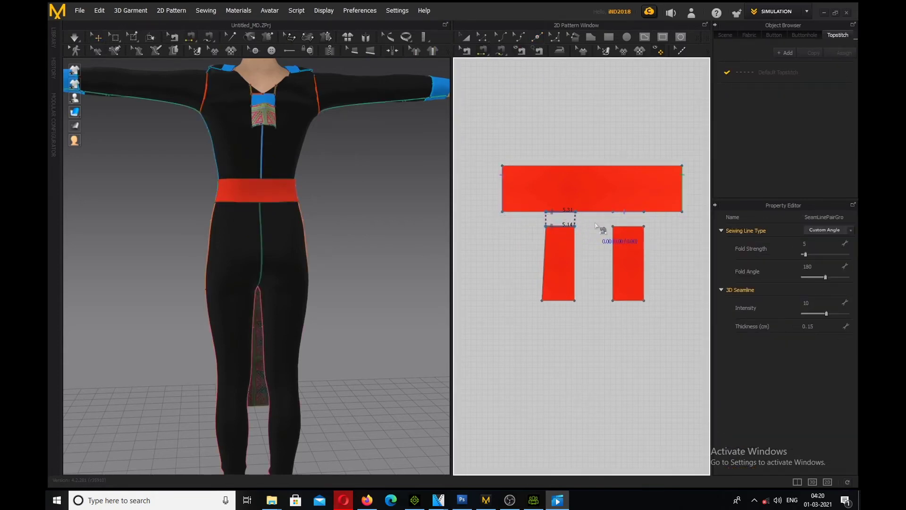
pyautogui.click(620, 227)
pyautogui.click(626, 212)
# - Run a test simulation of the sewn strips, then undo the simulation and both strip seams
pyautogui.press('q')
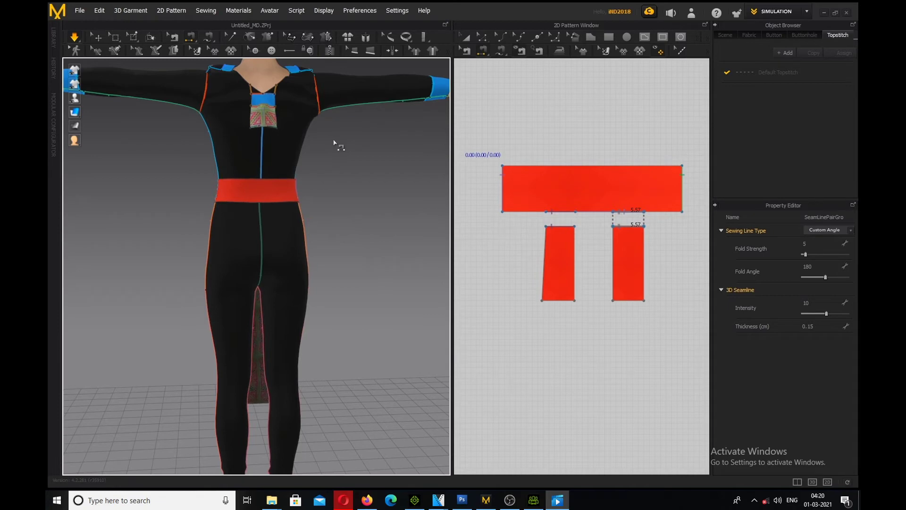
pyautogui.press('space')
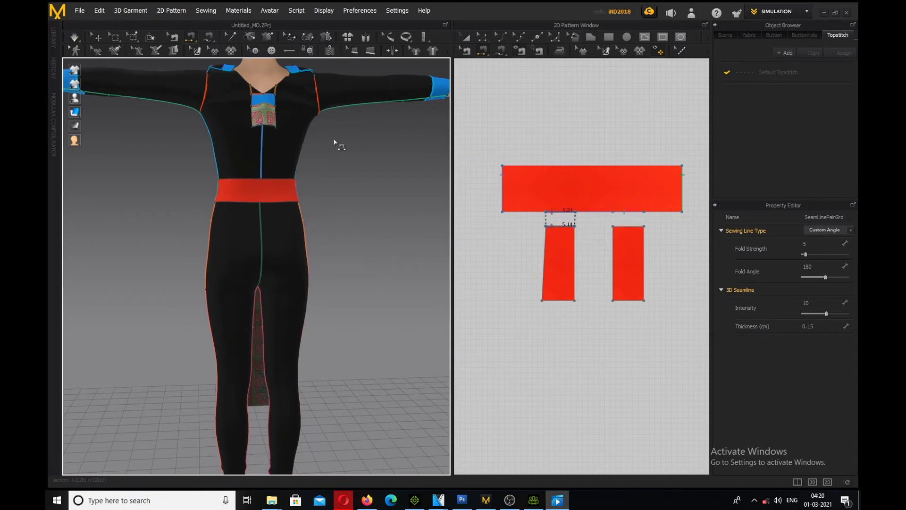
pyautogui.press('Escape')
# - Select both red strips and shift them horizontally closer to the avatar in the 3D scene
pyautogui.moveTo(316, 188); pyautogui.dragTo(360, 202, button='right')
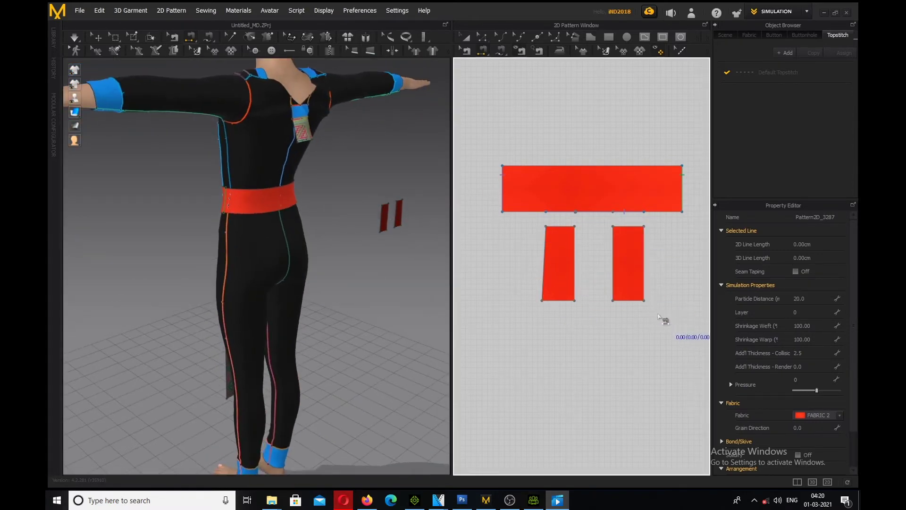
pyautogui.press('a')
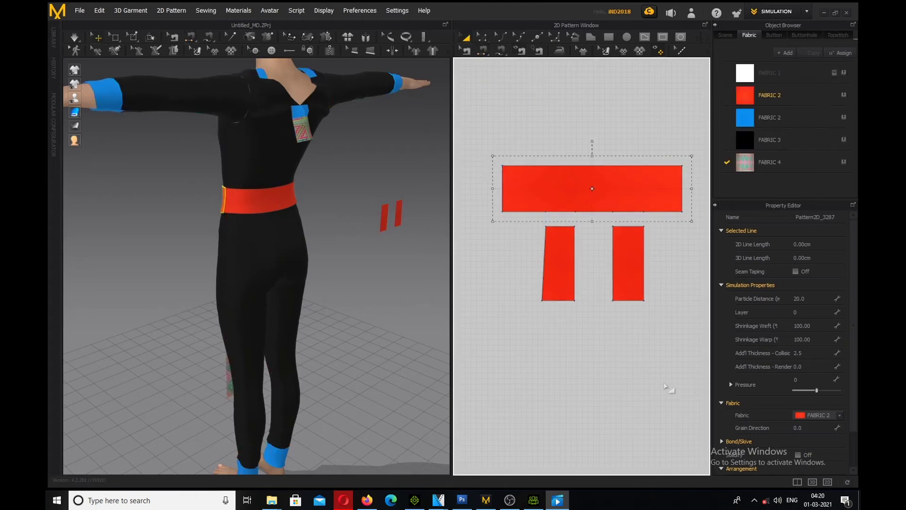
pyautogui.moveTo(688, 372); pyautogui.dragTo(584, 283)
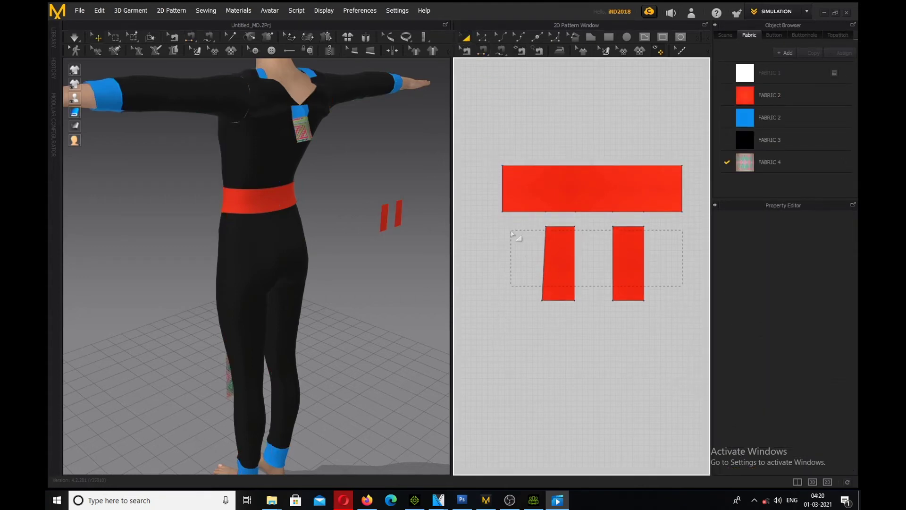
pyautogui.moveTo(673, 278); pyautogui.dragTo(693, 352)
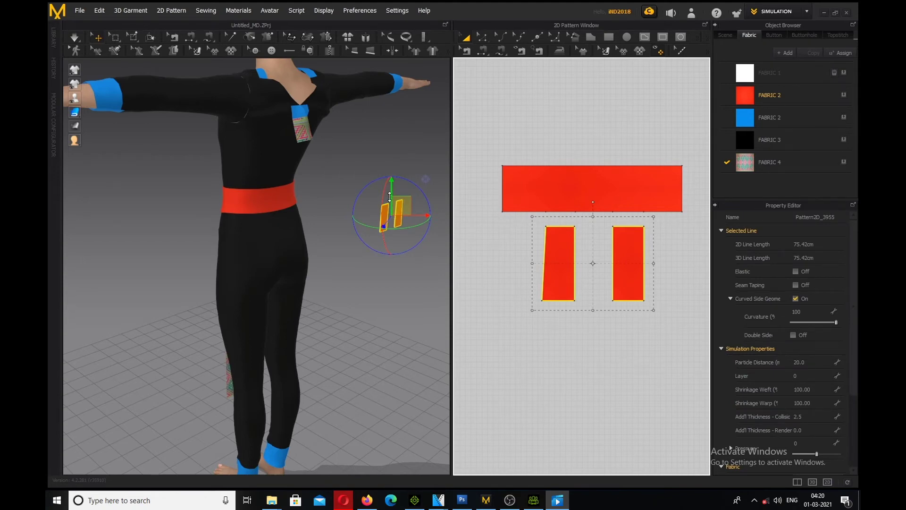
pyautogui.moveTo(415, 226); pyautogui.dragTo(513, 237, button='right')
pyautogui.press('2')
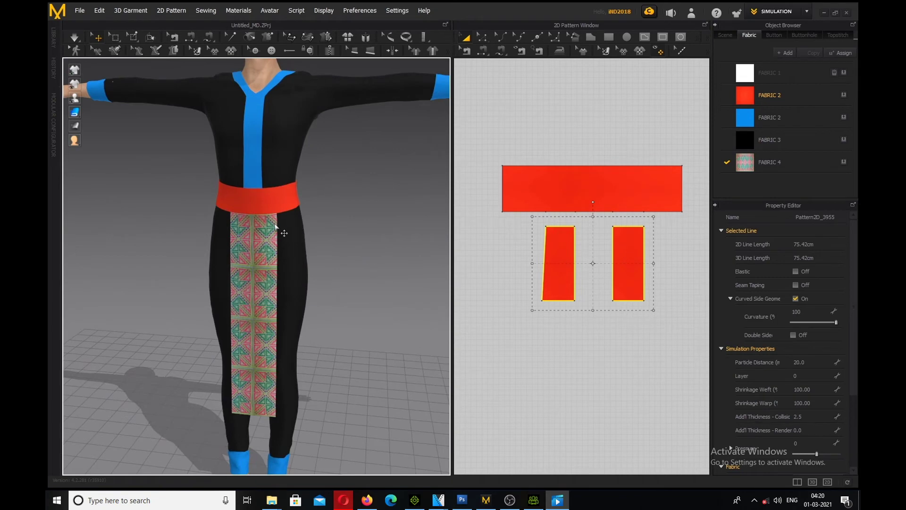
pyautogui.scroll(-3, 208, 240)
pyautogui.moveTo(208, 240); pyautogui.dragTo(326, 239, button='right')
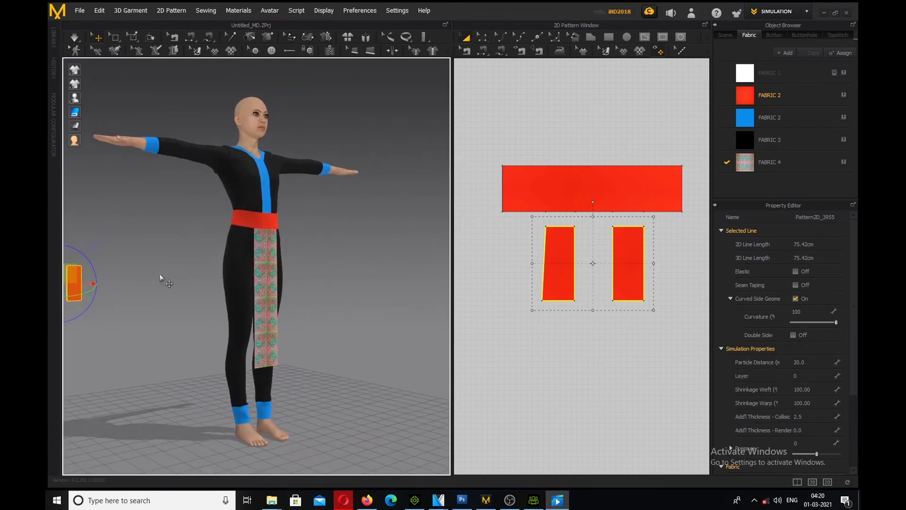
pyautogui.moveTo(89, 283); pyautogui.dragTo(299, 284)
pyautogui.scroll(5, 290, 234)
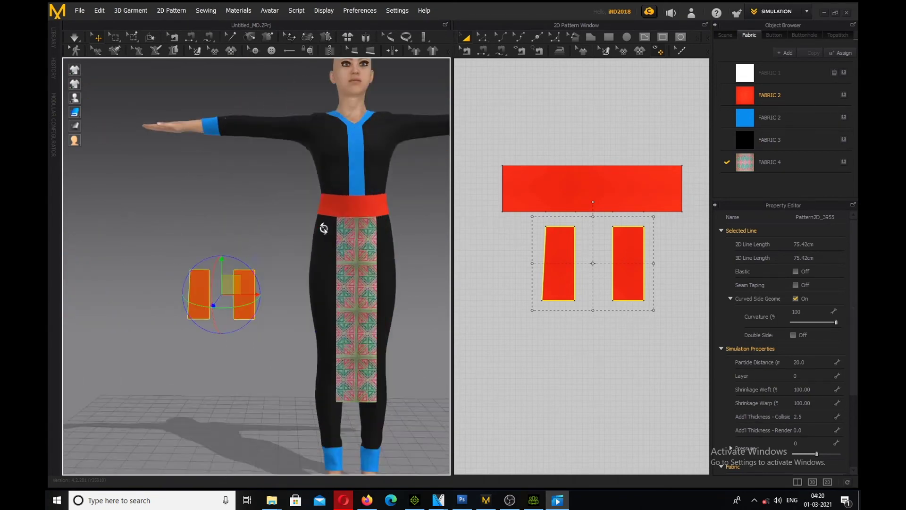
# - Move the two selected red strips horizontally across to the avatar's left side
pyautogui.press('2')
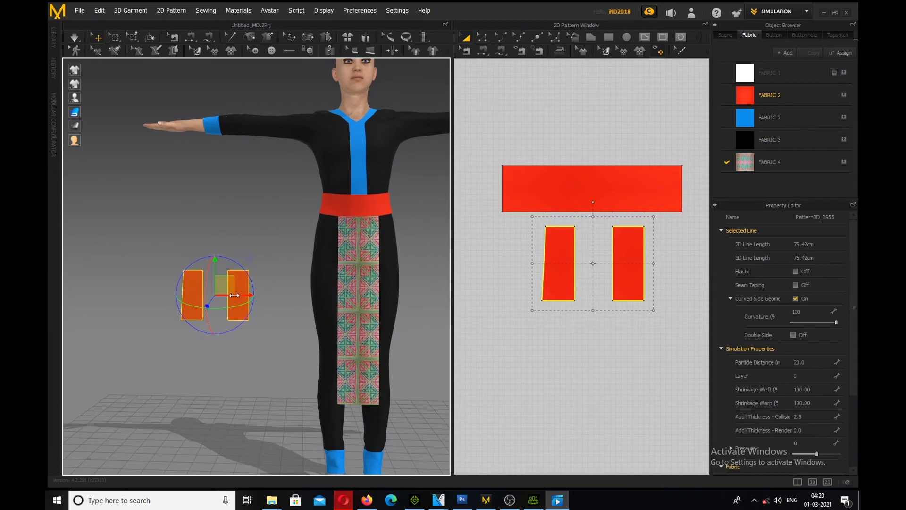
pyautogui.moveTo(238, 275); pyautogui.dragTo(390, 275)
pyautogui.moveTo(398, 229); pyautogui.dragTo(302, 255, button='right')
pyautogui.press('2')
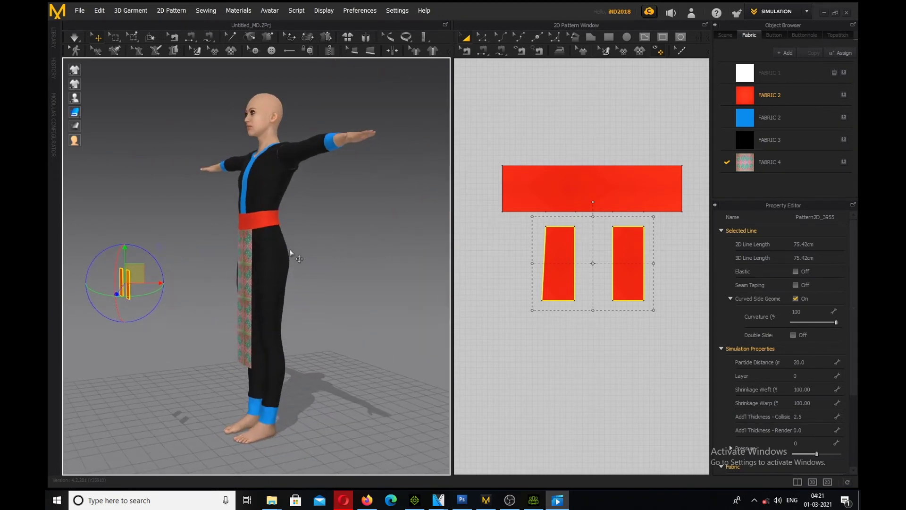
pyautogui.moveTo(156, 282); pyautogui.dragTo(354, 279)
pyautogui.moveTo(396, 225); pyautogui.dragTo(285, 241, button='right')
pyautogui.scroll(-3, 283, 222)
pyautogui.press('2')
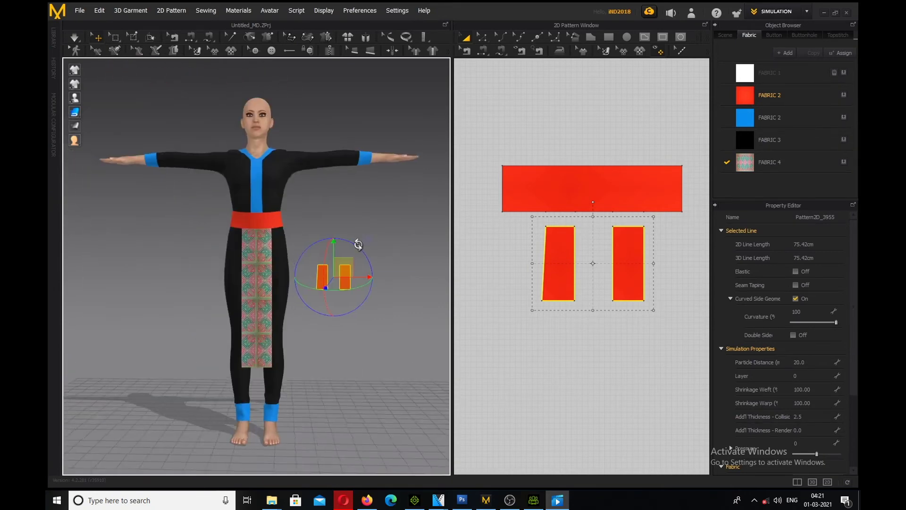
# - Position both red strips behind the avatar's hips and raise them to just below the belt
pyautogui.moveTo(356, 244); pyautogui.dragTo(187, 256, button='right')
pyautogui.press('8')
pyautogui.moveTo(179, 269); pyautogui.dragTo(274, 272)
pyautogui.moveTo(366, 261); pyautogui.dragTo(340, 259, button='right')
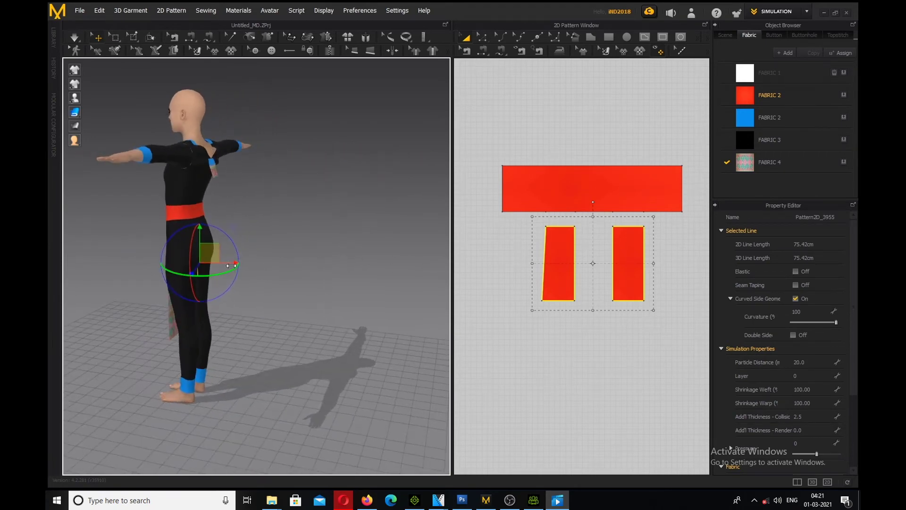
pyautogui.moveTo(228, 264); pyautogui.dragTo(266, 263)
pyautogui.moveTo(291, 234); pyautogui.dragTo(275, 258, button='right')
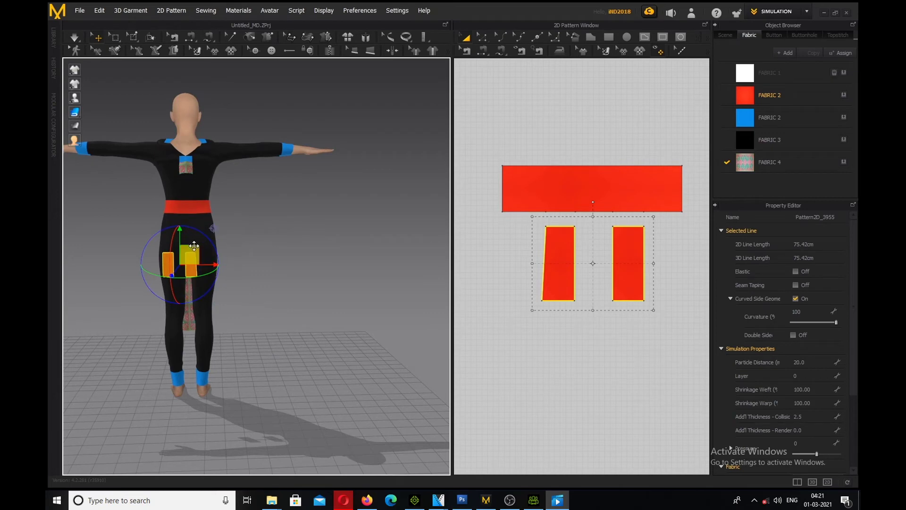
pyautogui.moveTo(180, 241); pyautogui.dragTo(180, 206)
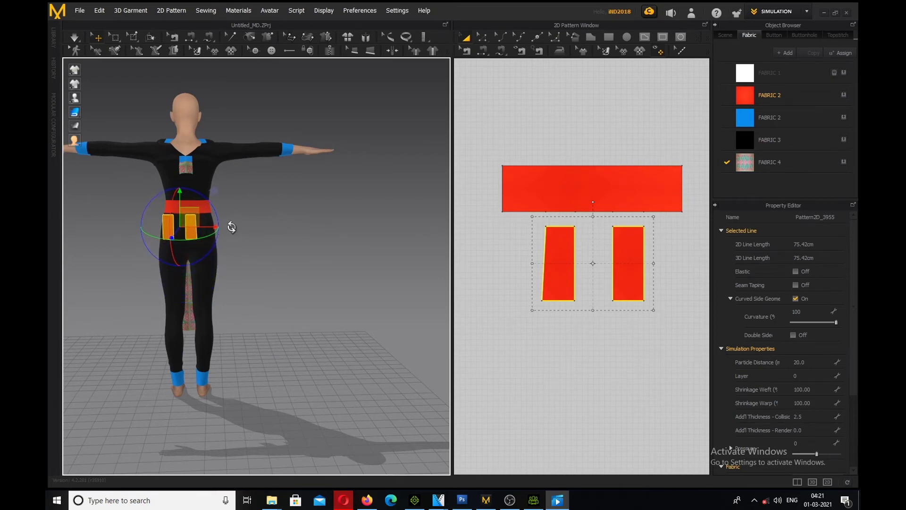
pyautogui.moveTo(233, 228); pyautogui.dragTo(245, 234, button='right')
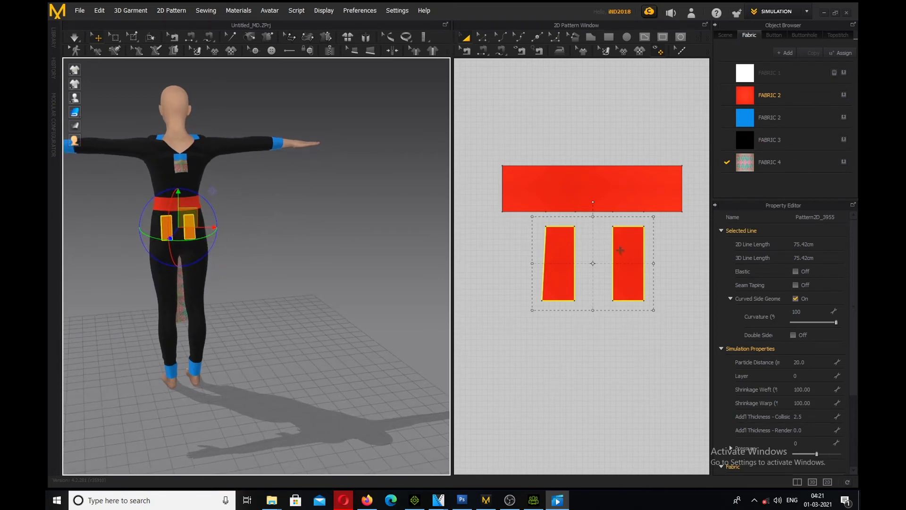
# - Lengthen both red strips downward together, to a combined outline length of about 113 cm
pyautogui.moveTo(682, 344); pyautogui.dragTo(491, 225)
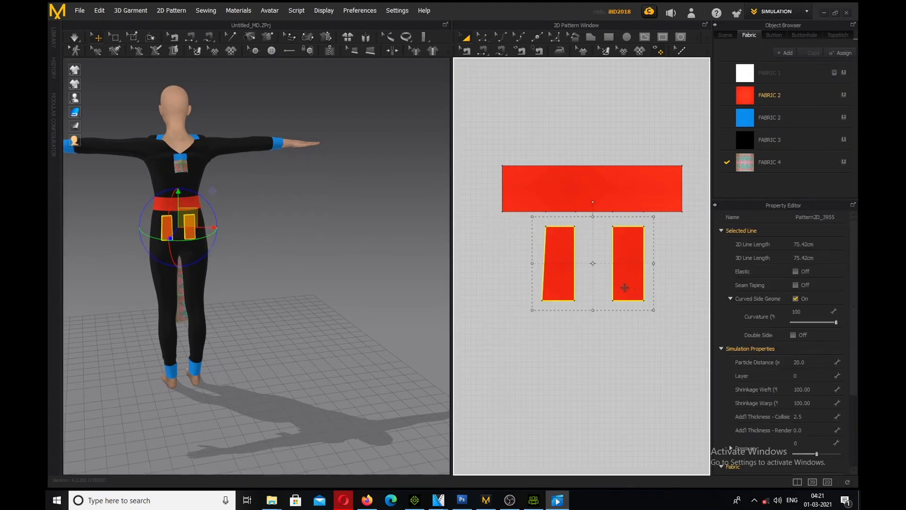
pyautogui.click(383, 242)
pyautogui.moveTo(219, 234)
pyautogui.mouseDown(button='right')
pyautogui.moveTo(261, 235)
pyautogui.moveTo(205, 236)
pyautogui.moveTo(212, 240)
pyautogui.mouseUp(button='right')
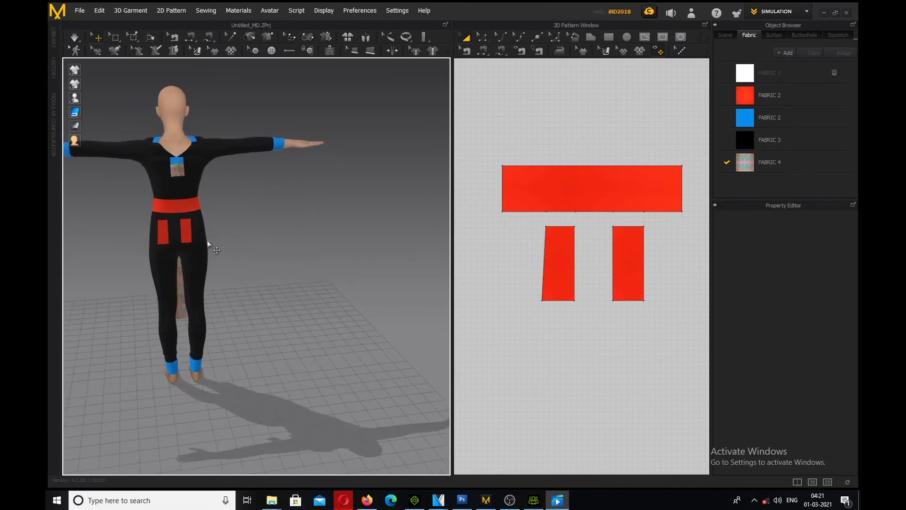
pyautogui.moveTo(657, 331); pyautogui.dragTo(501, 220)
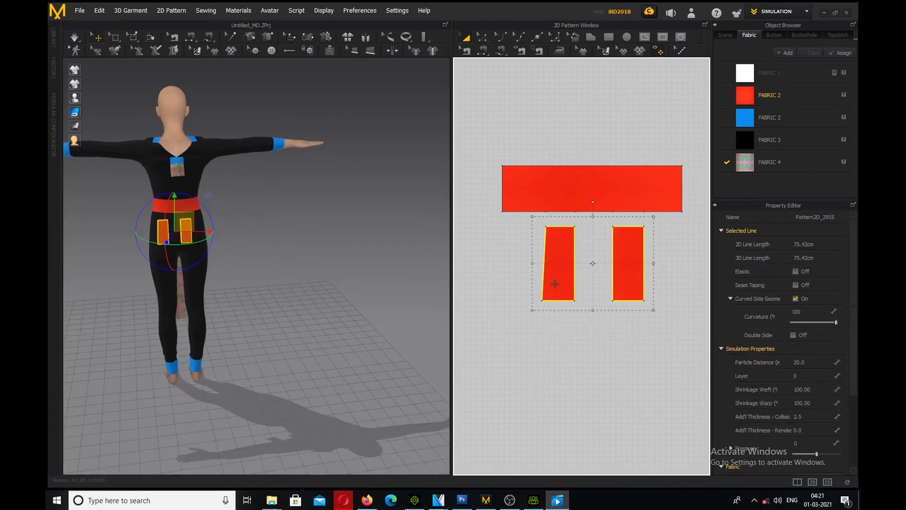
pyautogui.moveTo(593, 309); pyautogui.dragTo(593, 346)
pyautogui.moveTo(336, 249); pyautogui.dragTo(315, 252, button='right')
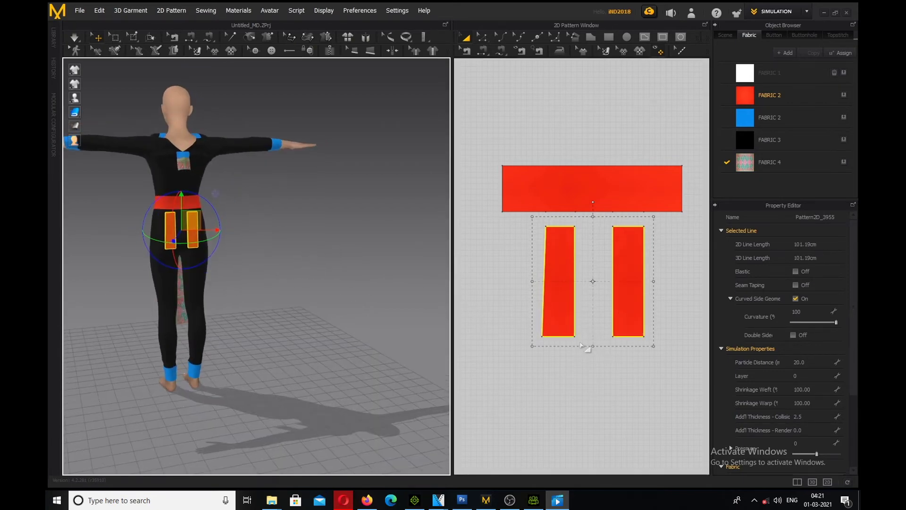
pyautogui.moveTo(592, 346); pyautogui.dragTo(594, 362)
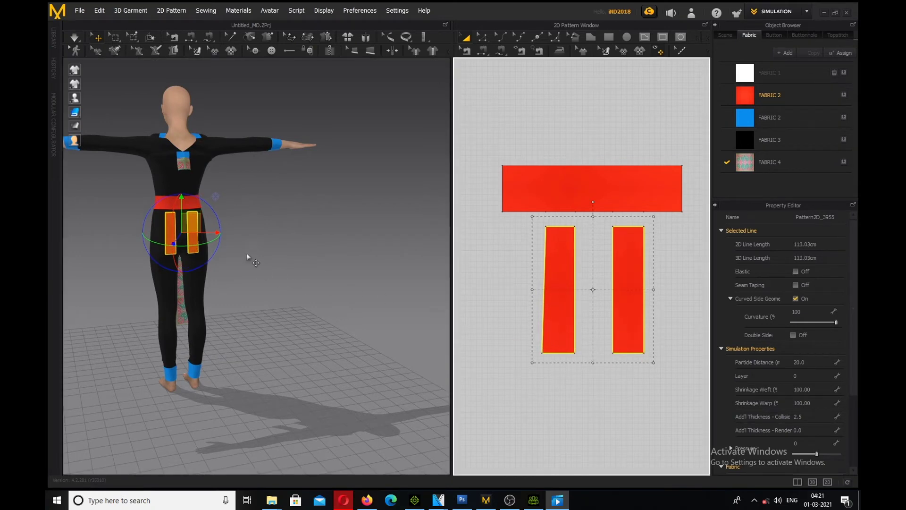
pyautogui.moveTo(247, 253); pyautogui.dragTo(253, 243, button='right')
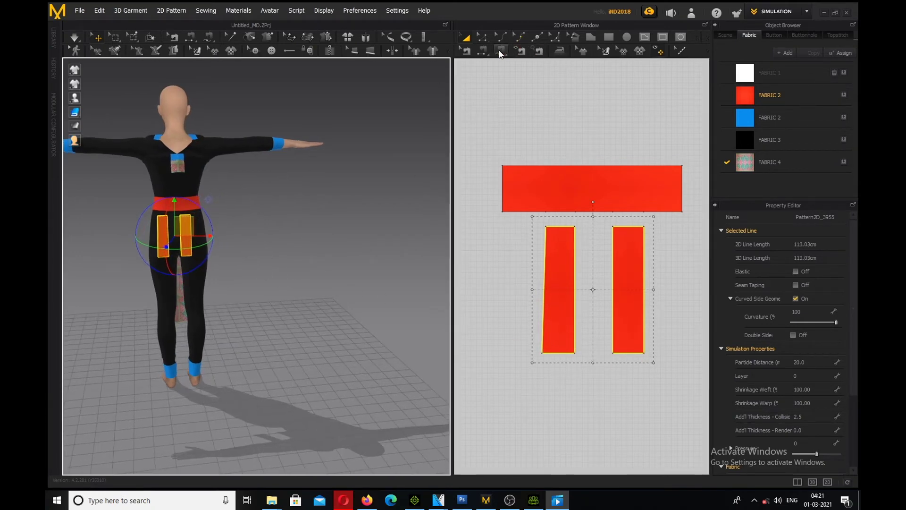
# - Sew the top edge of each lengthened strip to the matching segment of the belt's bottom edge
pyautogui.click(482, 50)
pyautogui.click(552, 227)
pyautogui.click(560, 212)
pyautogui.click(620, 227)
pyautogui.click(622, 212)
# - Simulate the lengthened strips on the belt, then undo the simulation and both strip seams
pyautogui.press('space')
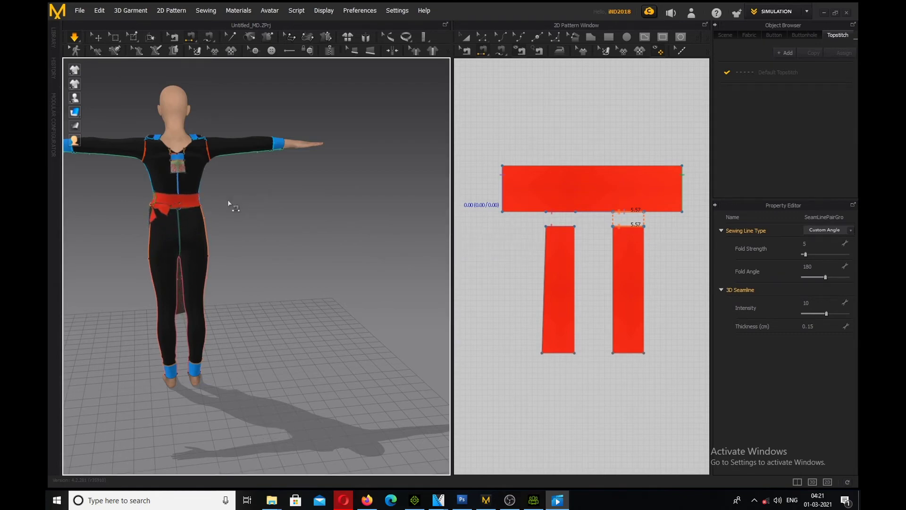
pyautogui.press('space')
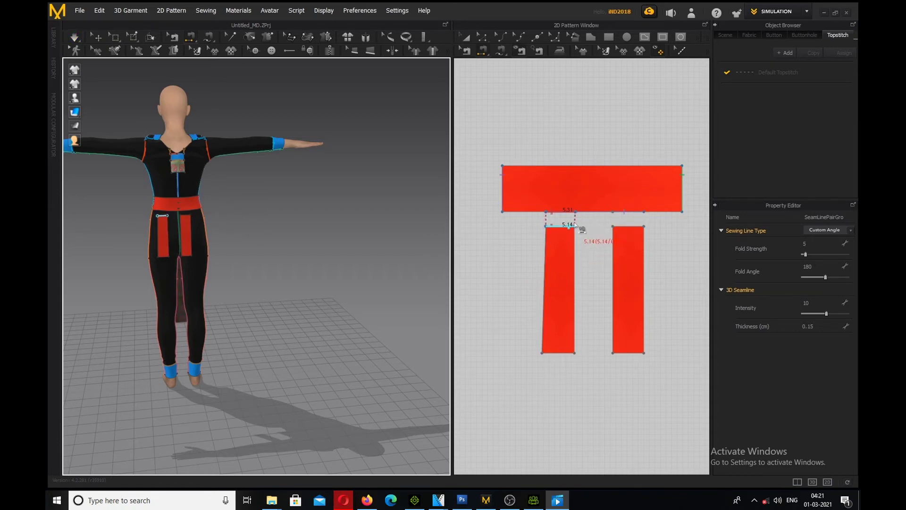
pyautogui.click(577, 226)
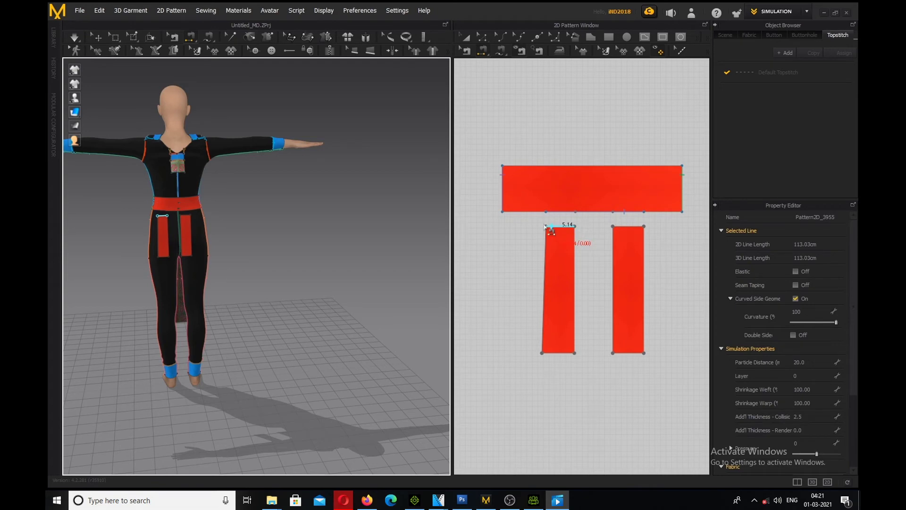
pyautogui.scroll(-2, 180, 224)
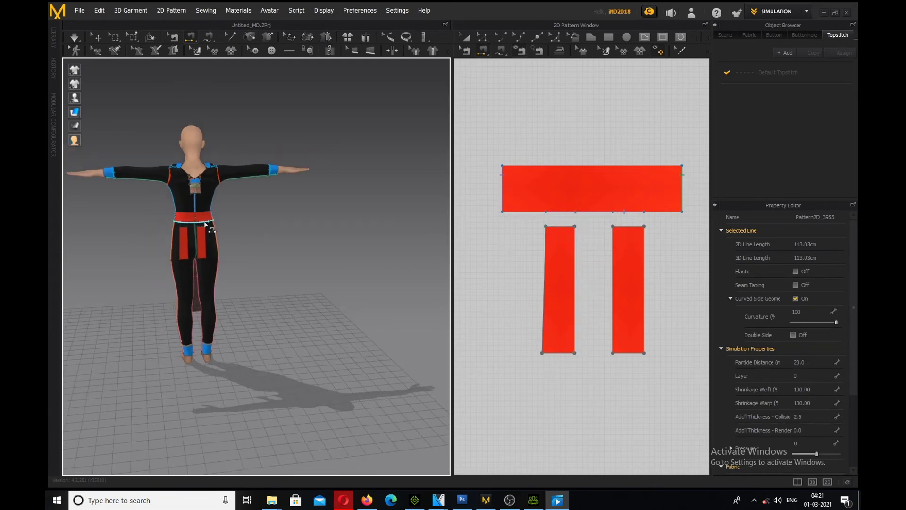
pyautogui.scroll(5, 184, 223)
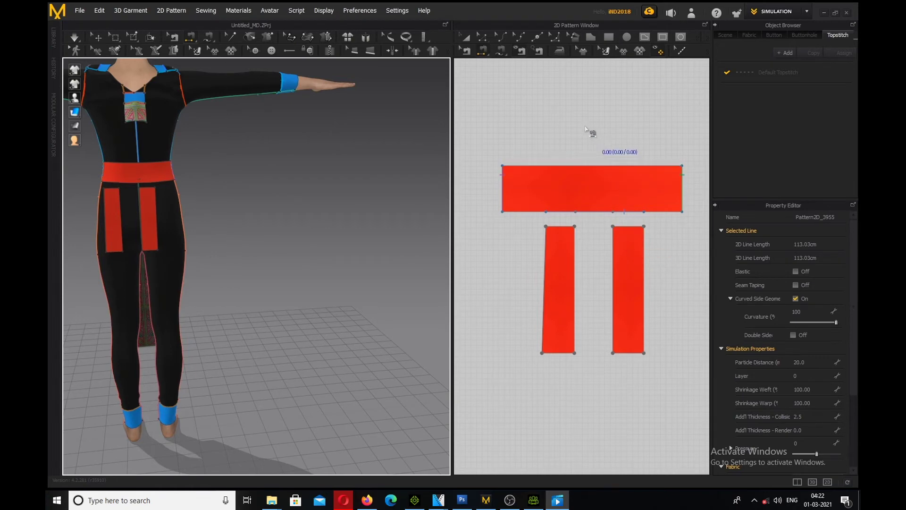
# - Examine the points on the belt's bottom edge and the placement of the two strips behind the avatar's hips
pyautogui.press('a')
pyautogui.click(601, 224)
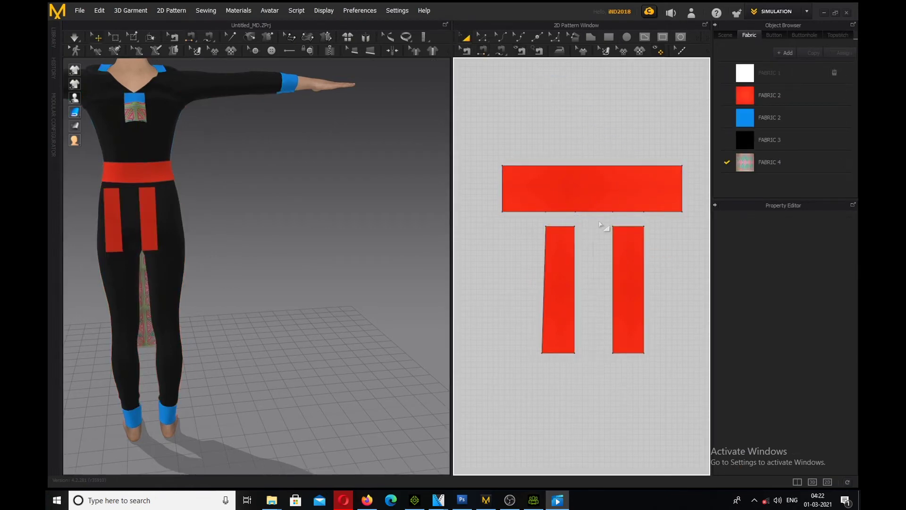
pyautogui.click(590, 208)
pyautogui.scroll(-2, 615, 219)
pyautogui.scroll(6, 617, 219)
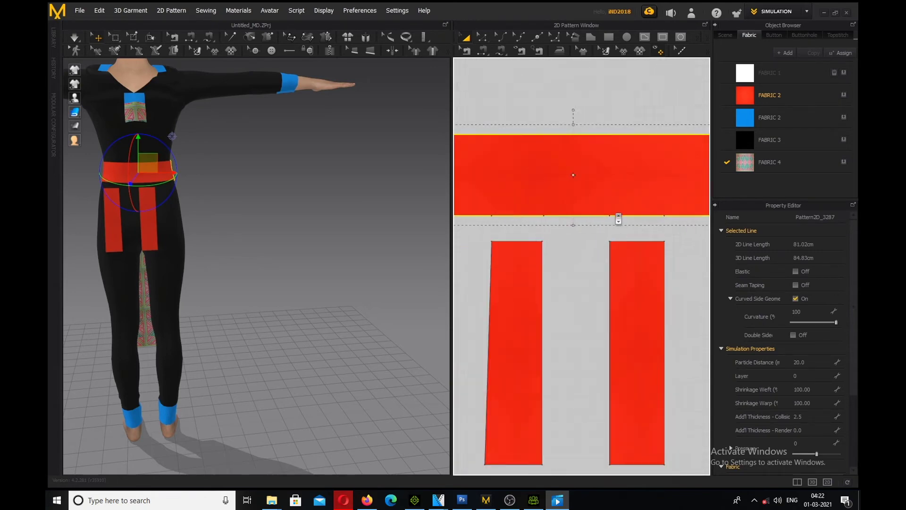
pyautogui.scroll(-1, 618, 218)
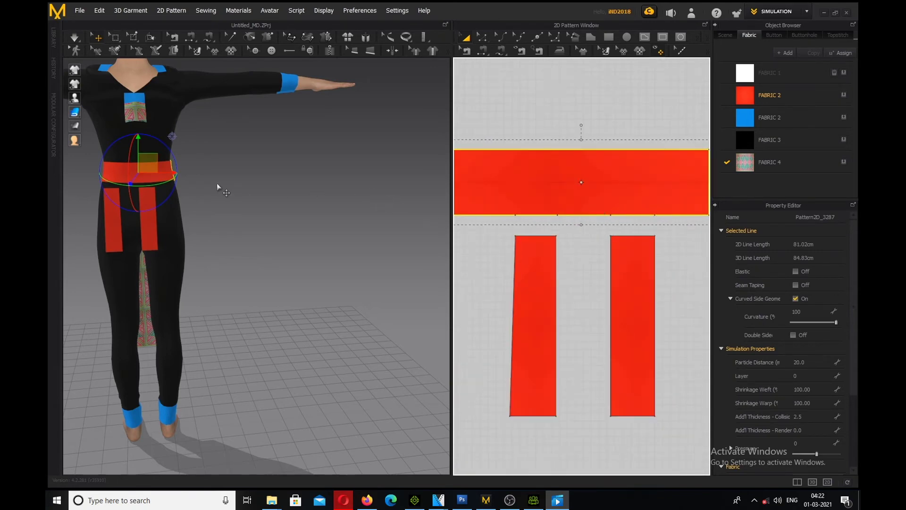
pyautogui.moveTo(210, 187); pyautogui.dragTo(156, 197, button='right')
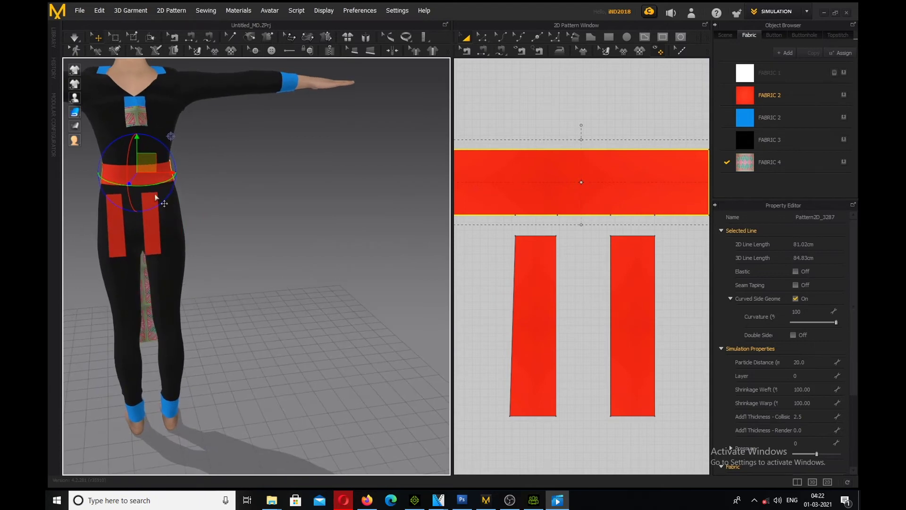
pyautogui.scroll(-3, 142, 198)
pyautogui.scroll(-2, 118, 208)
pyautogui.scroll(2, 108, 219)
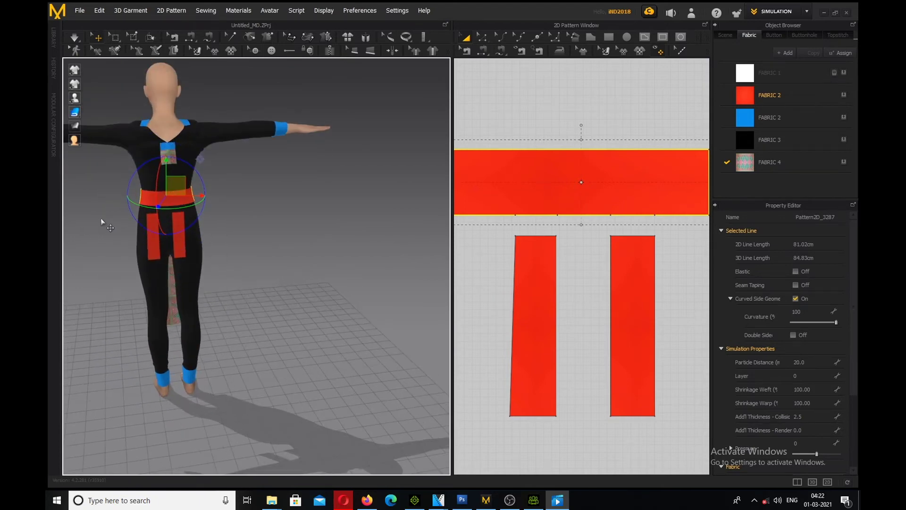
pyautogui.press('2')
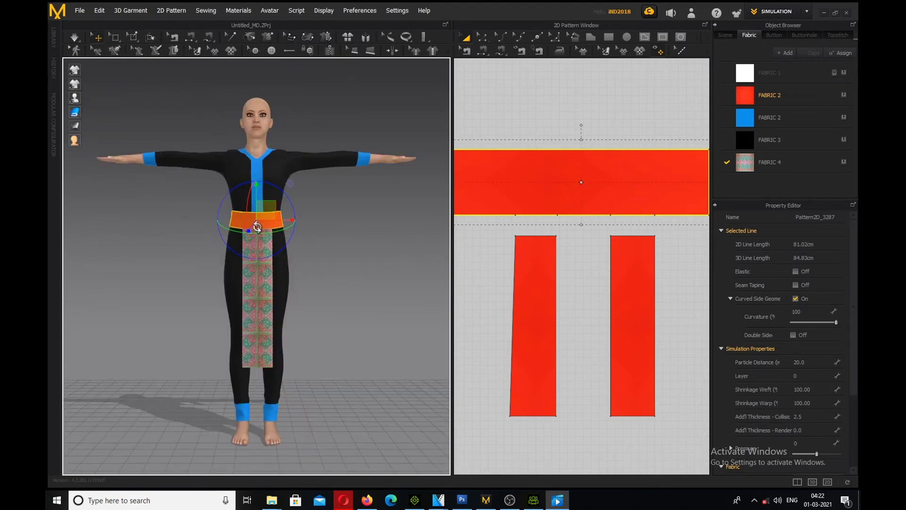
pyautogui.press('8')
pyautogui.scroll(-1, 243, 231)
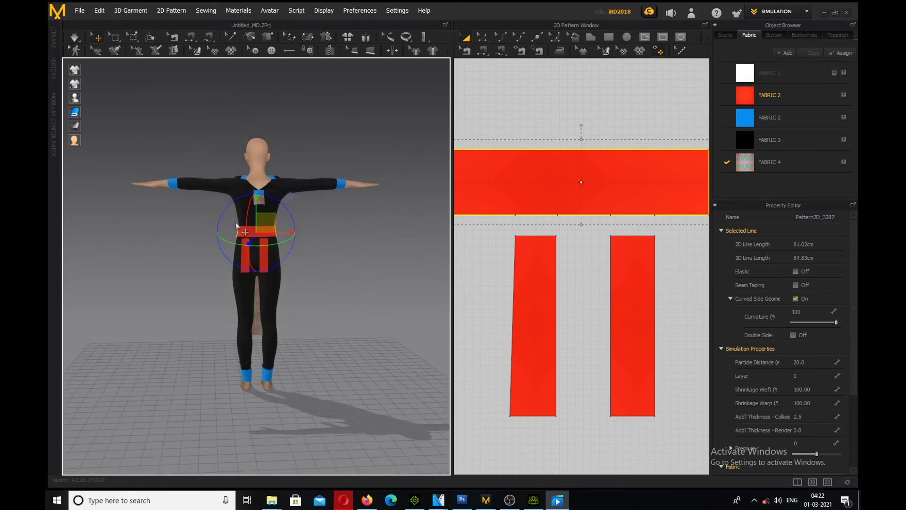
pyautogui.scroll(4, 238, 222)
pyautogui.scroll(3, 246, 163)
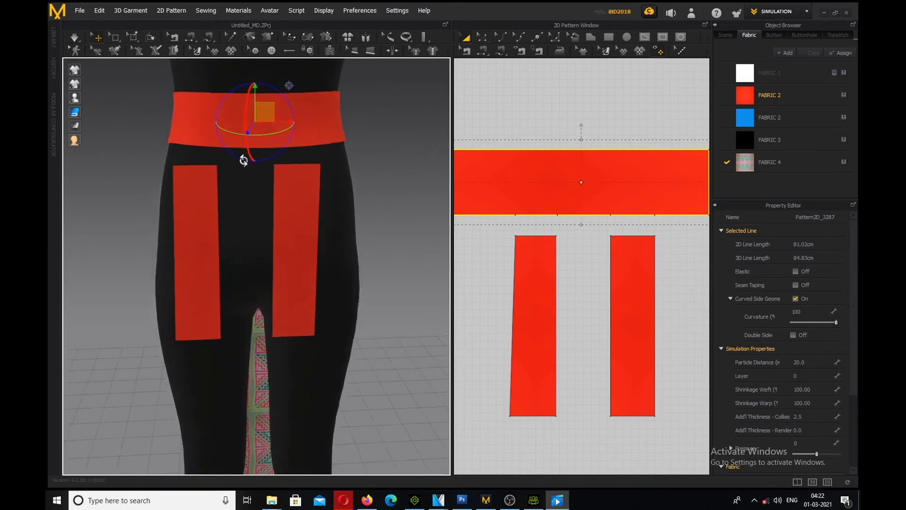
pyautogui.scroll(-3, 243, 159)
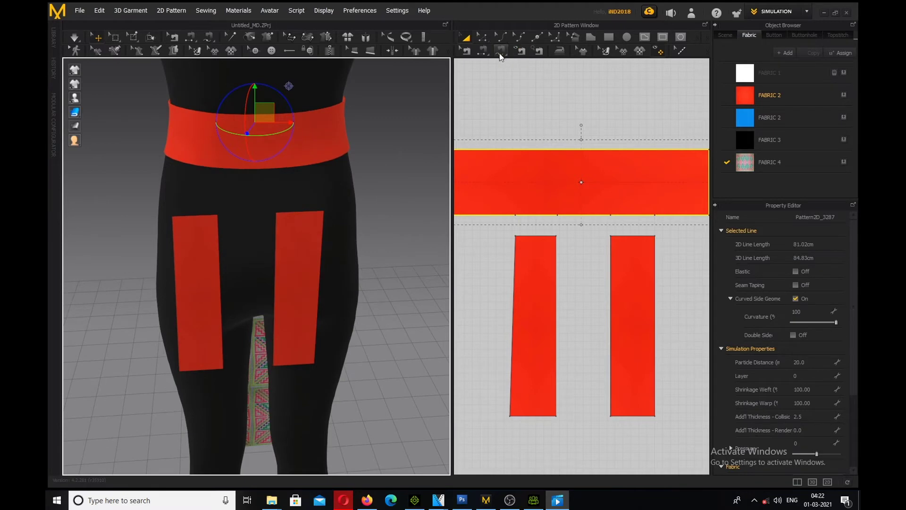
# - Add a point on the back belt piece's bottom edge in the 2D pattern, matching the right strip's inner top corner
pyautogui.click(483, 50)
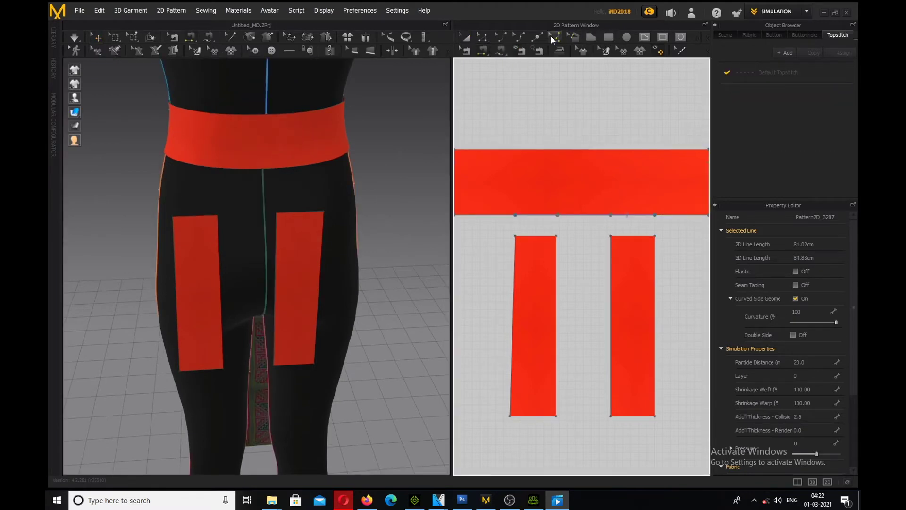
pyautogui.click(539, 36)
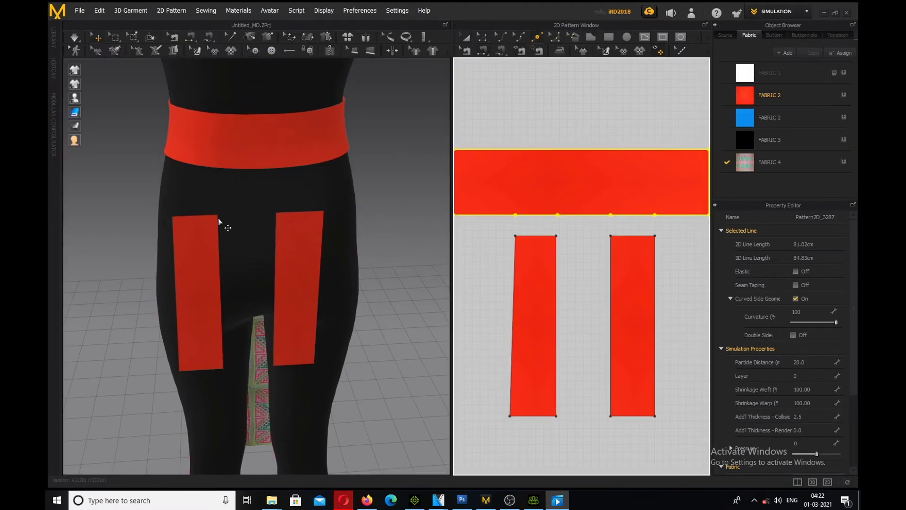
pyautogui.click(279, 166)
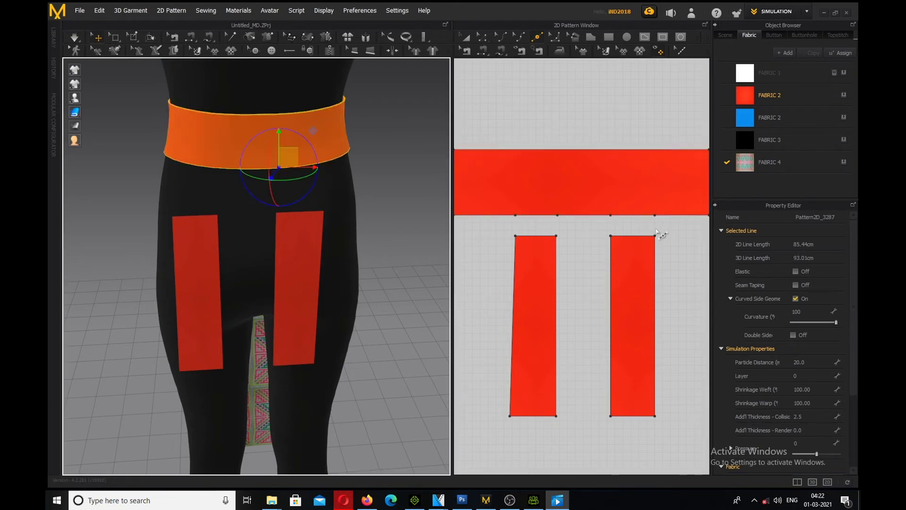
pyautogui.scroll(2, 660, 233)
pyautogui.scroll(-5, 660, 233)
pyautogui.scroll(-3, 557, 269)
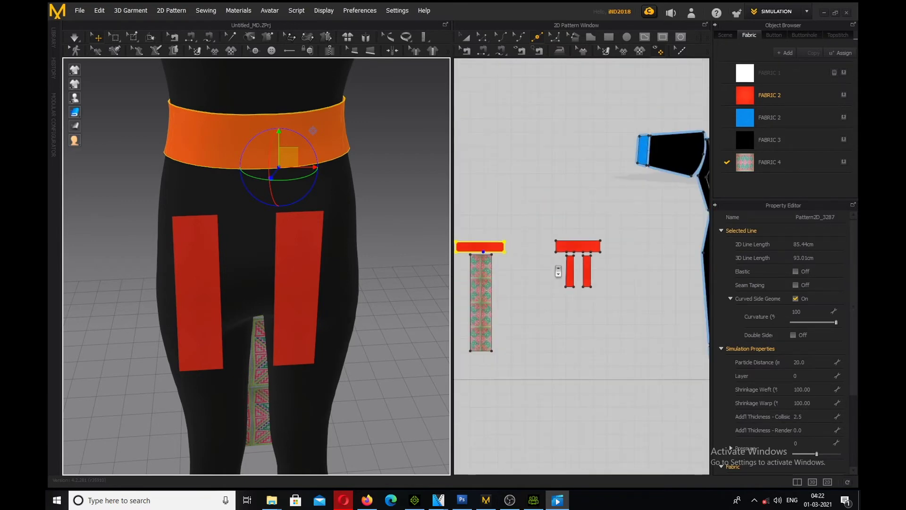
pyautogui.scroll(3, 479, 263)
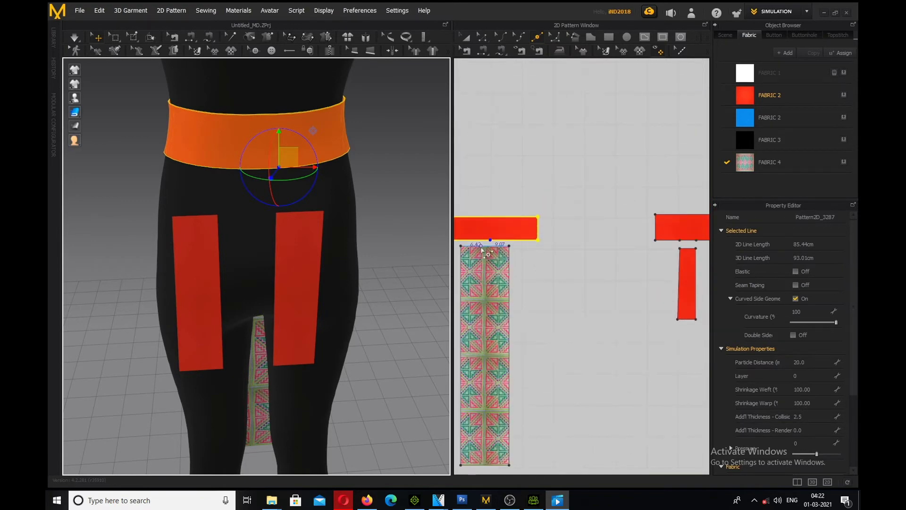
pyautogui.scroll(2, 486, 245)
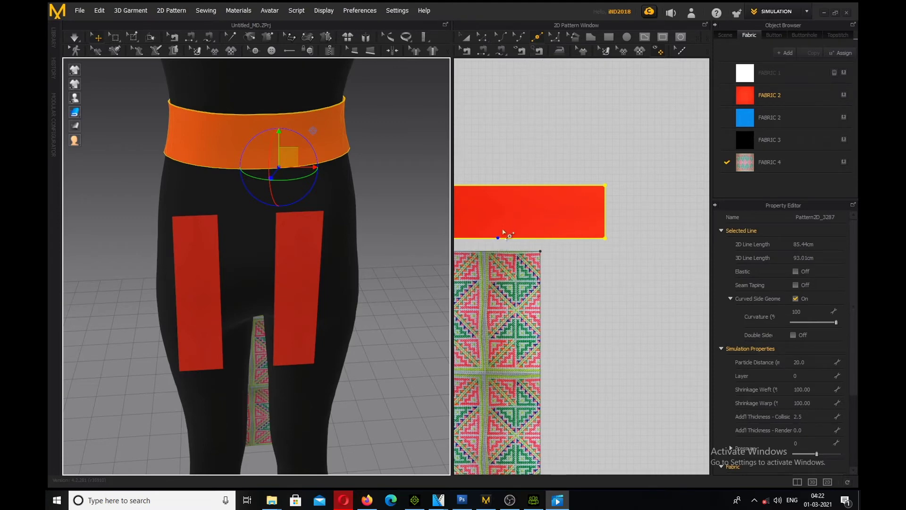
# - Add belt-edge points matching the right strip's outer top corner and the left strip's inner top corner
pyautogui.click(318, 162)
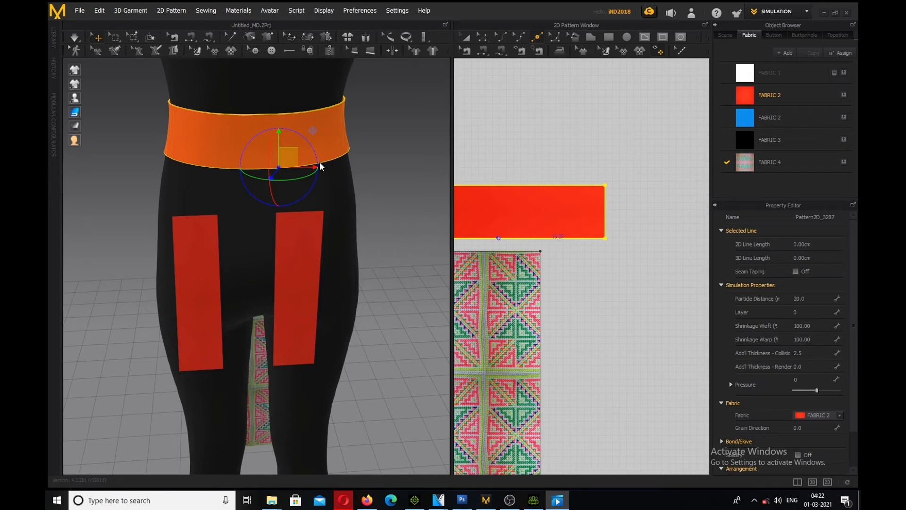
pyautogui.click(319, 164)
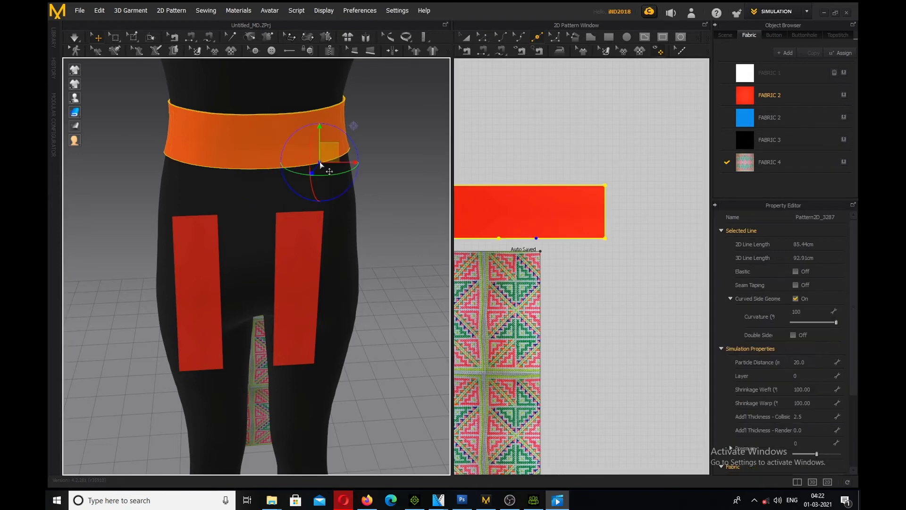
pyautogui.click(536, 238)
pyautogui.scroll(2, 493, 250)
pyautogui.scroll(-3, 495, 250)
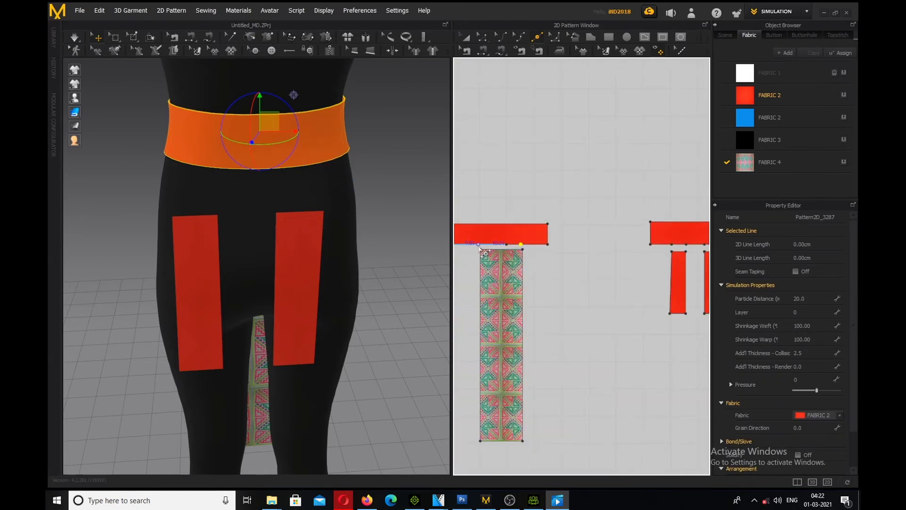
pyautogui.click(216, 167)
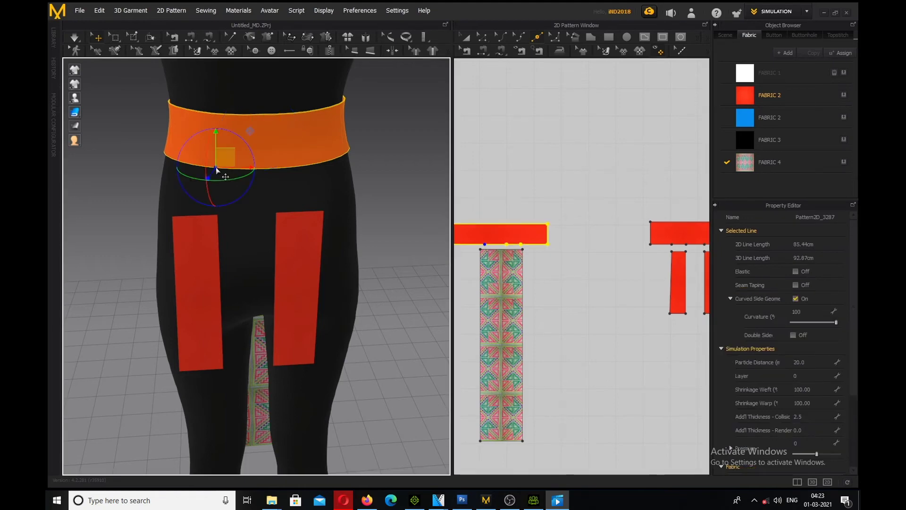
pyautogui.click(485, 245)
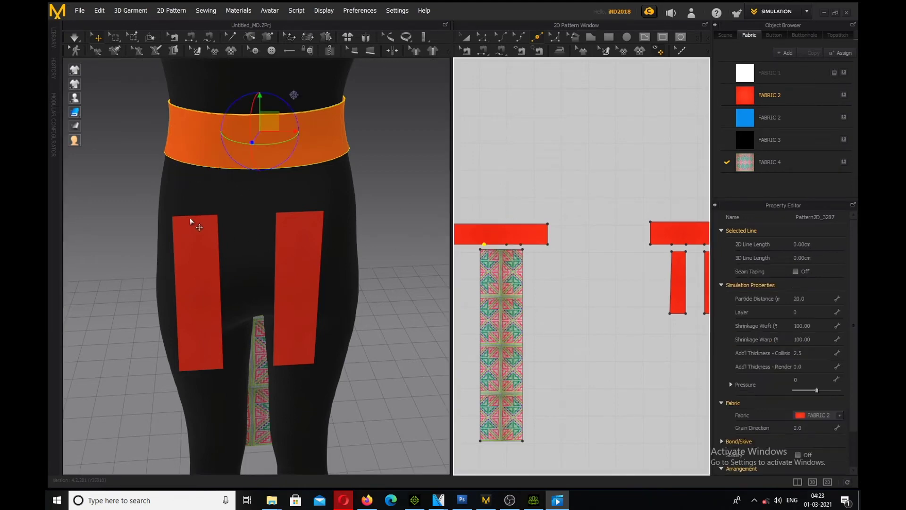
# - Check where the left strip's outer corner falls on the belt, and undo the last two added edge points
pyautogui.click(182, 164)
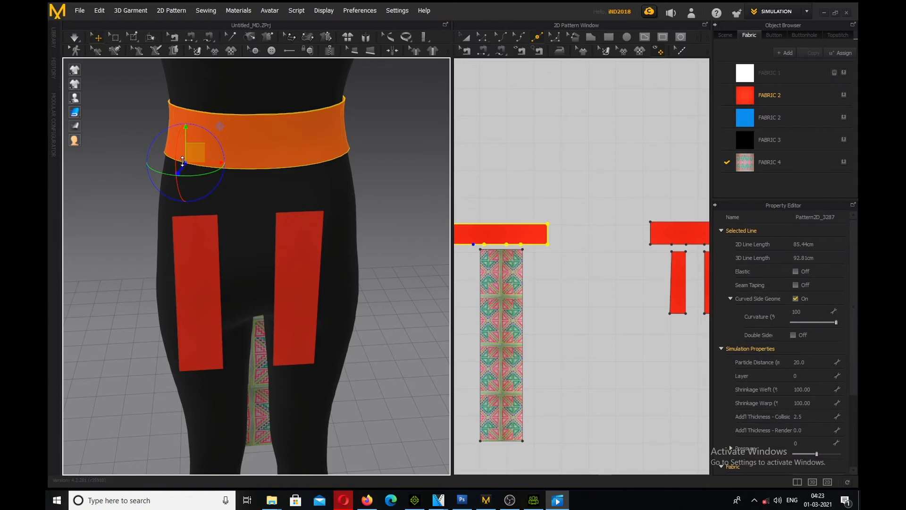
pyautogui.click(182, 163)
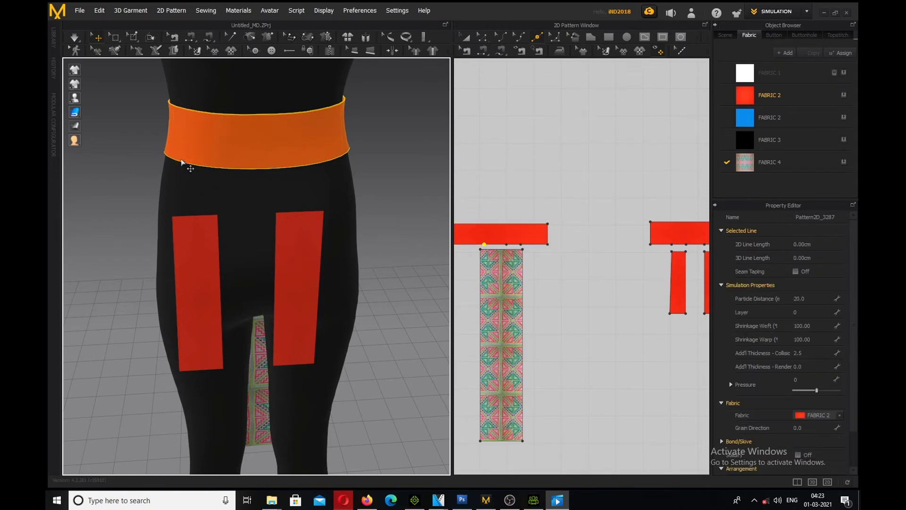
pyautogui.click(182, 163)
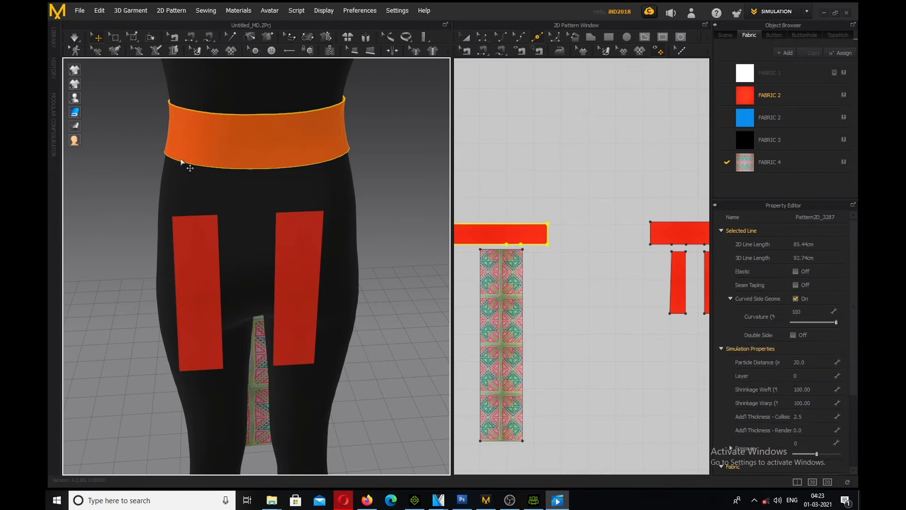
pyautogui.click(306, 164)
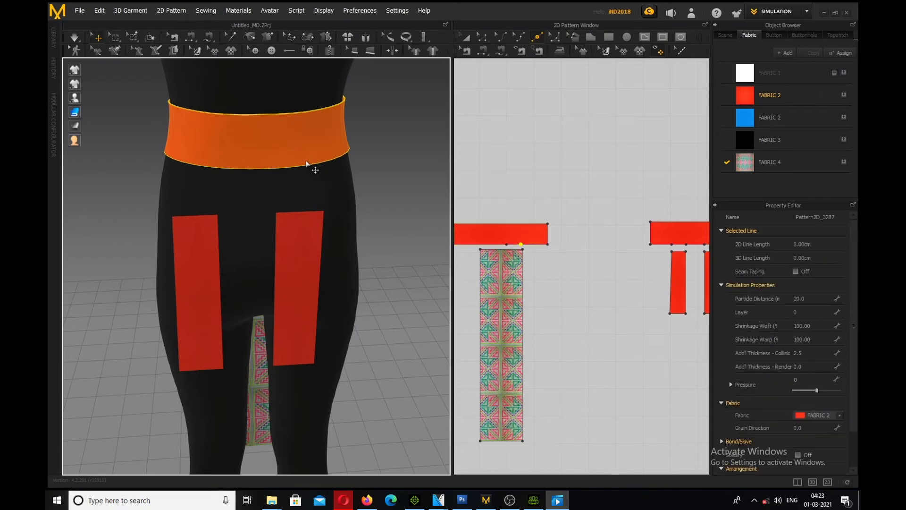
pyautogui.click(306, 164)
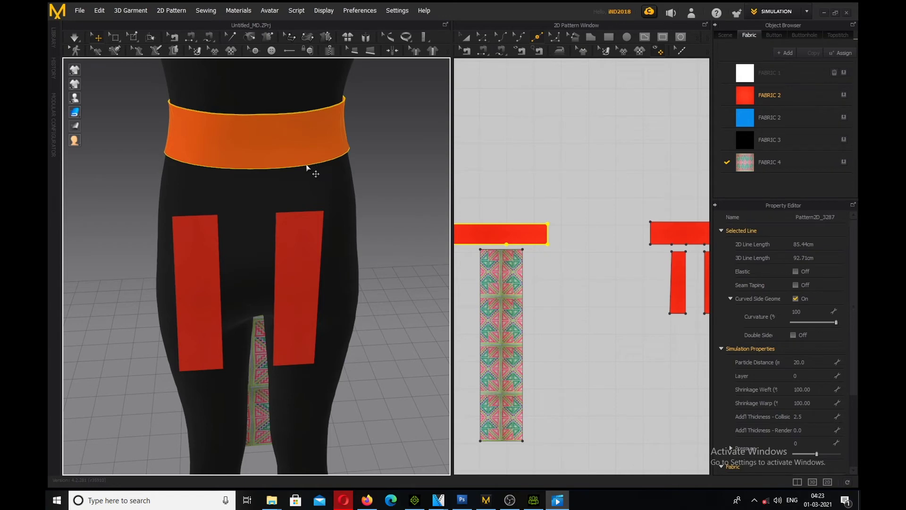
# - Add three more closely spaced points along the back belt piece's bottom edge for the corners of the two strips
pyautogui.click(303, 166)
pyautogui.click(515, 244)
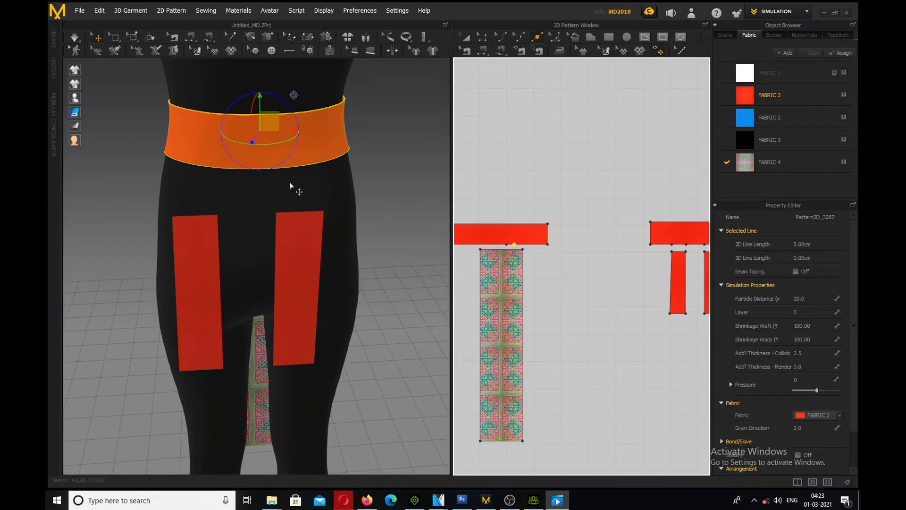
pyautogui.click(233, 170)
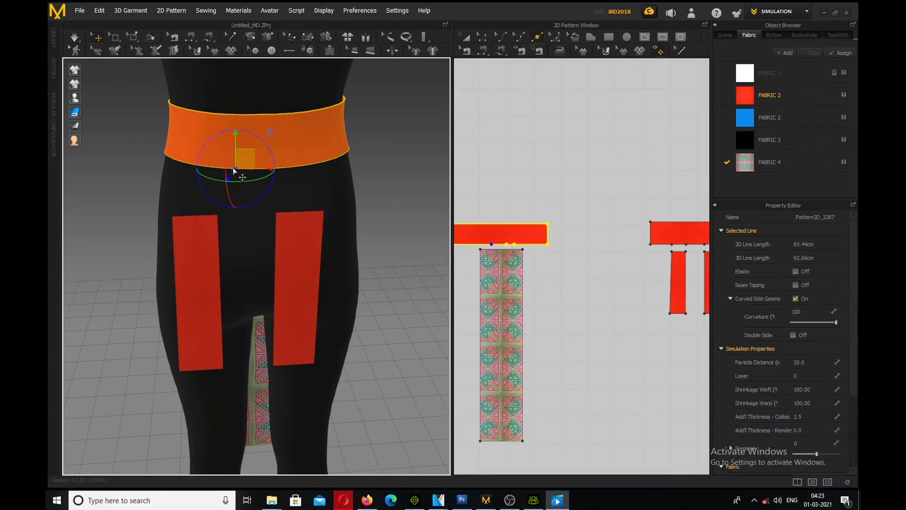
pyautogui.click(492, 244)
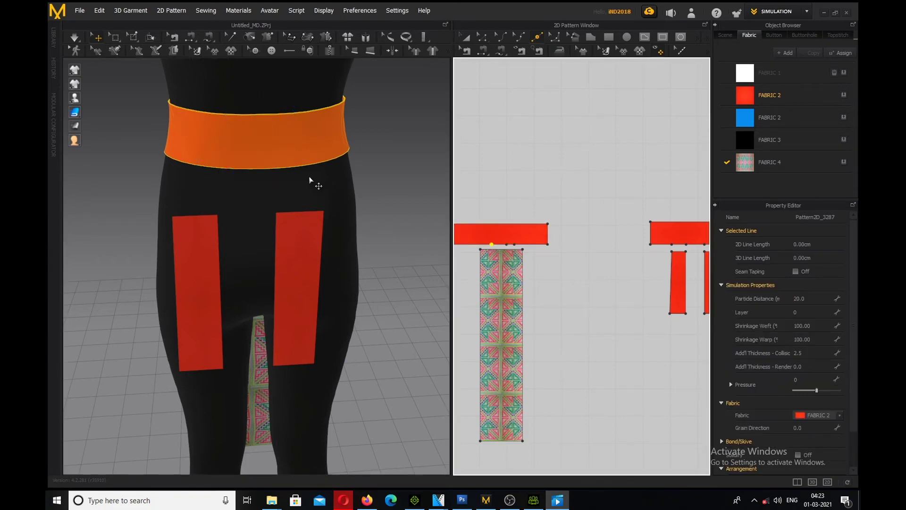
pyautogui.click(268, 168)
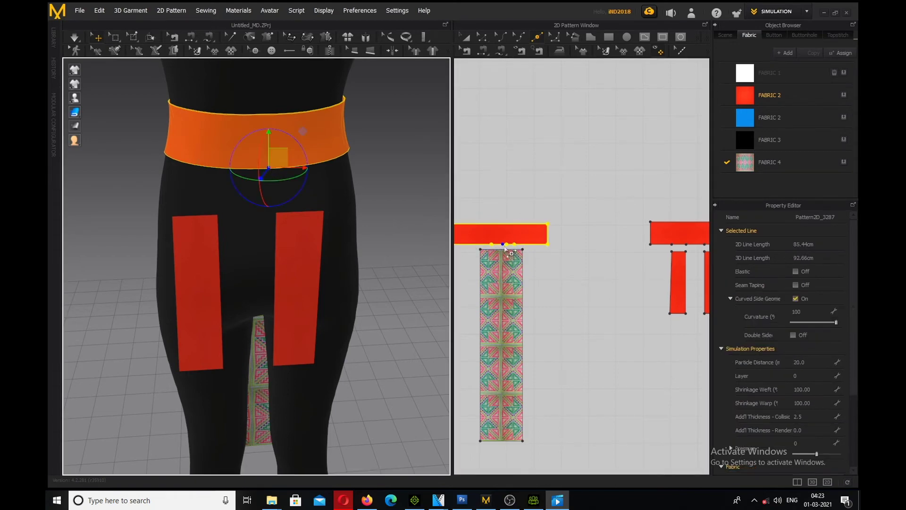
pyautogui.click(501, 245)
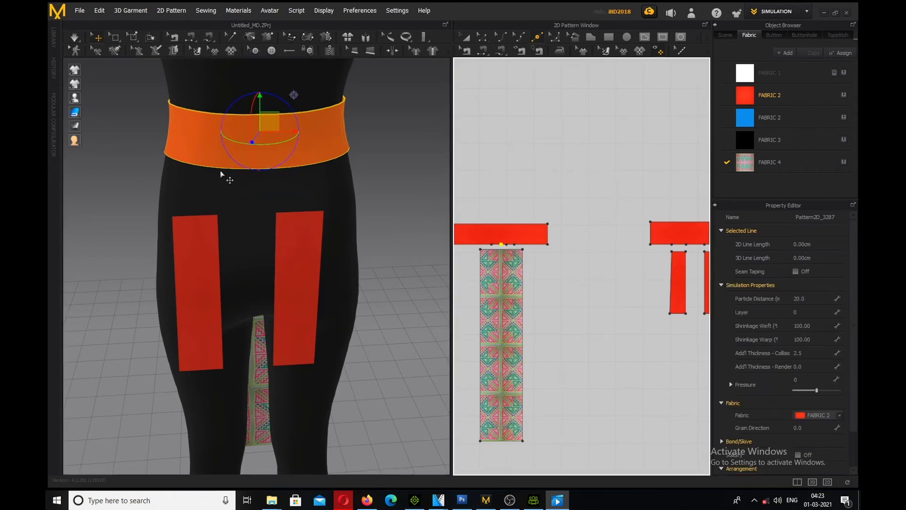
pyautogui.click(480, 244)
pyautogui.click(480, 245)
pyautogui.click(488, 244)
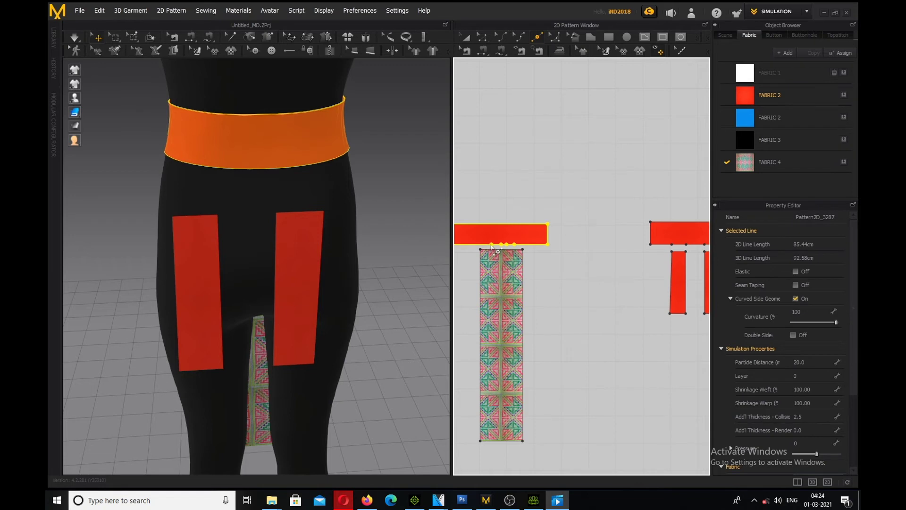
# - Move the belt-edge points apart to form two separate strip-width segments, the left one about 5.5 cm long
pyautogui.click(483, 36)
pyautogui.click(491, 244)
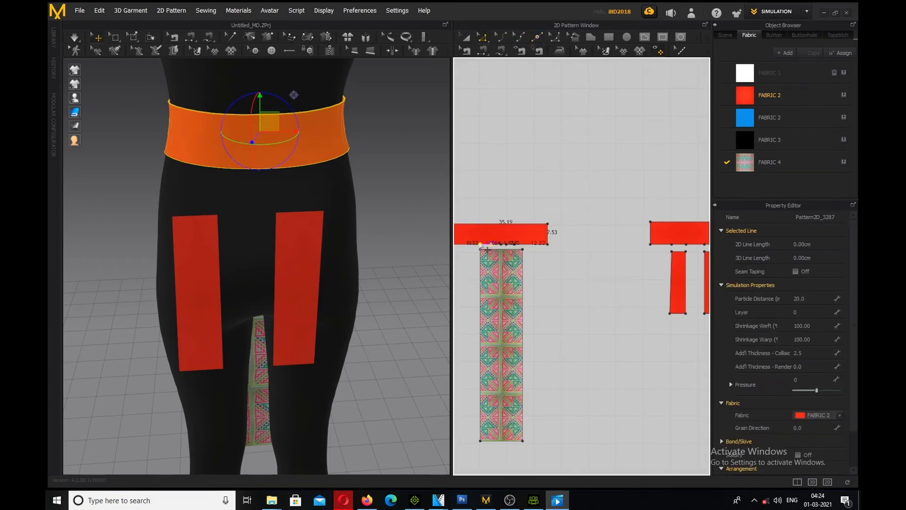
pyautogui.click(476, 245)
pyautogui.click(478, 245)
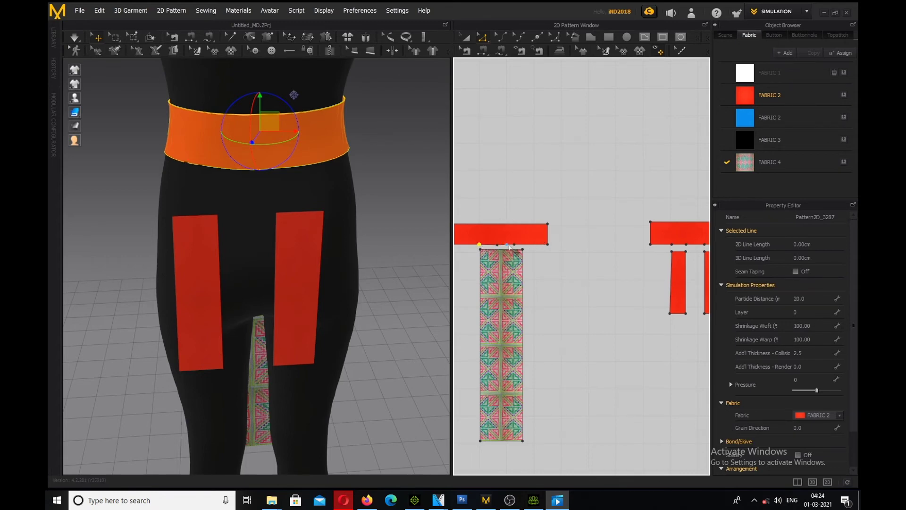
pyautogui.click(504, 245)
pyautogui.click(494, 244)
pyautogui.click(516, 244)
# - Sew the top edge of each red strip to its matching back belt segment and simulate the garment
pyautogui.click(483, 50)
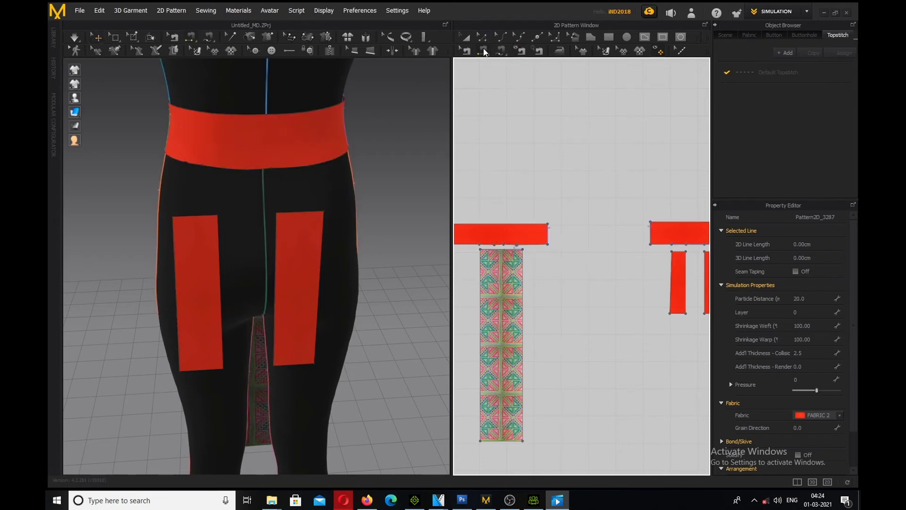
pyautogui.click(282, 214)
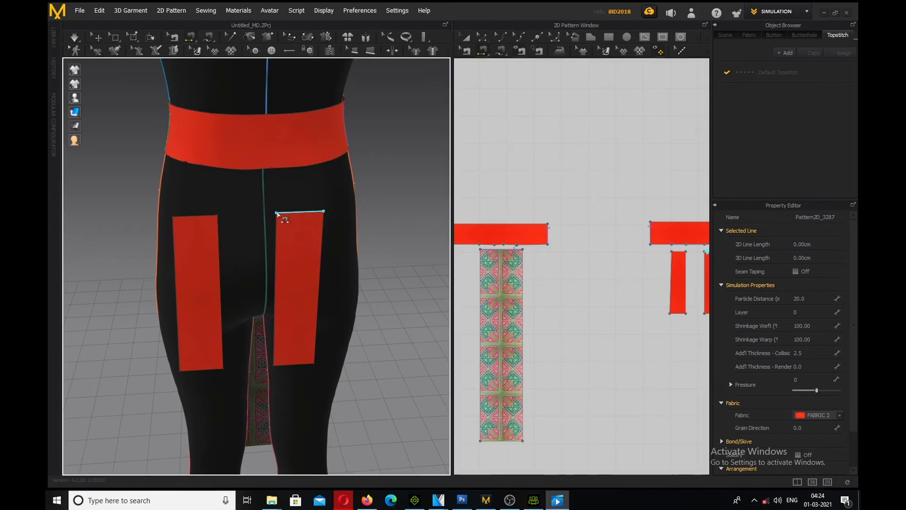
pyautogui.click(273, 168)
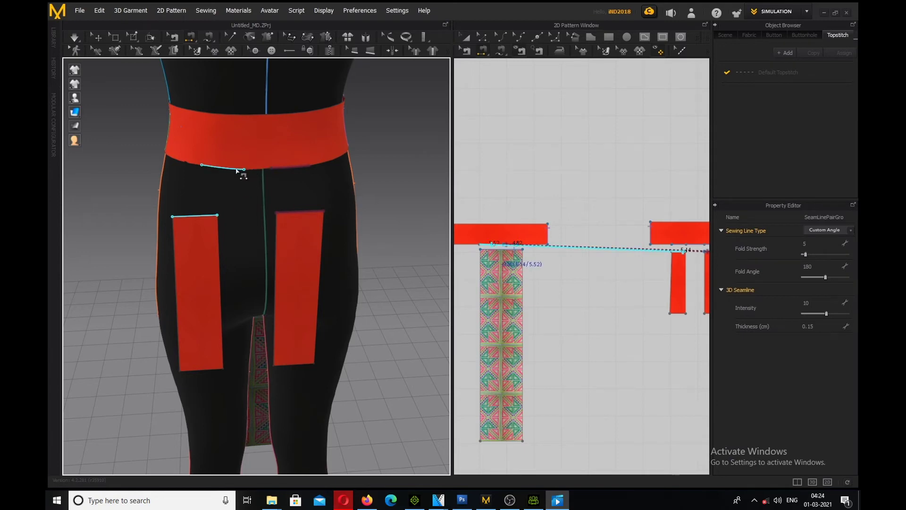
pyautogui.click(240, 170)
pyautogui.press('space')
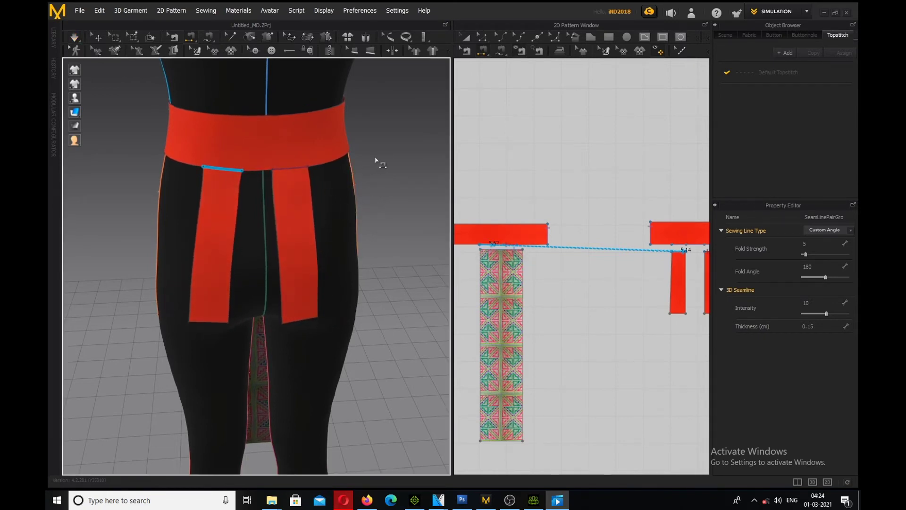
pyautogui.click(109, 38)
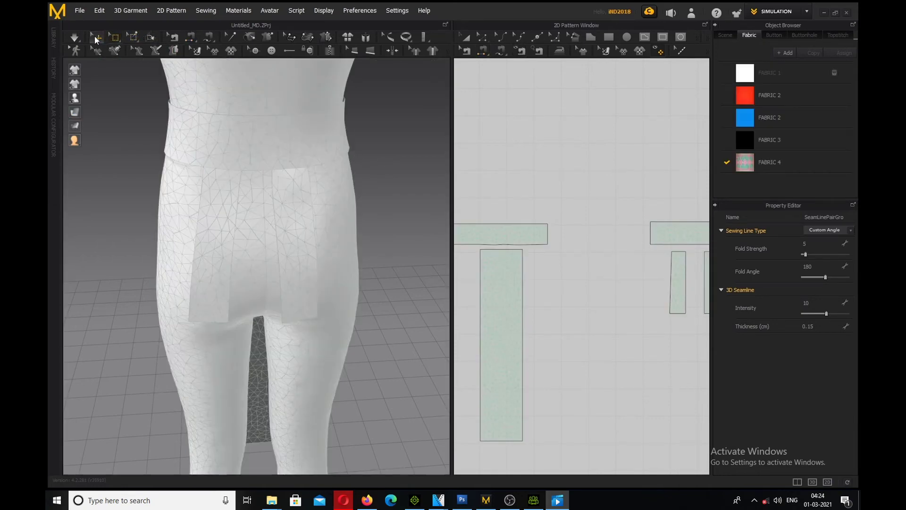
pyautogui.click(95, 37)
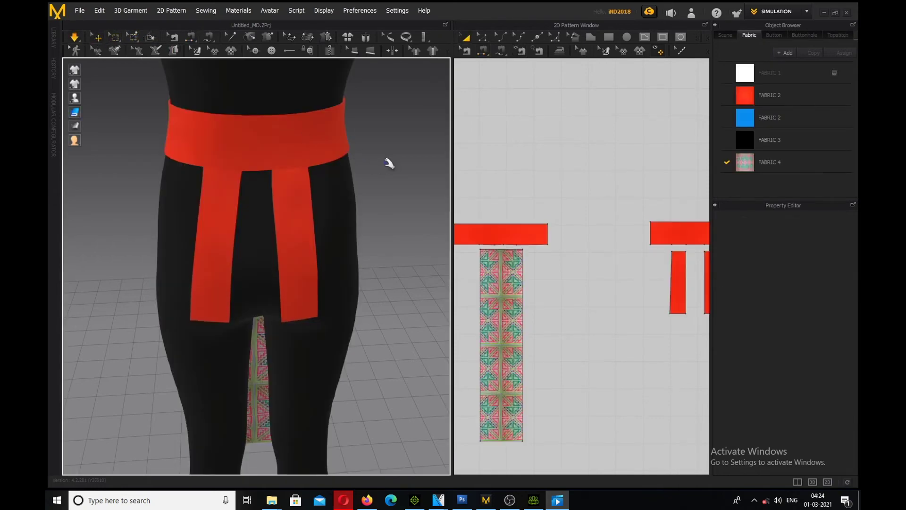
# - Examine the simulated garment from the front and above, and review the full 2D pattern layout
pyautogui.moveTo(217, 178); pyautogui.dragTo(434, 148, button='right')
pyautogui.scroll(5, 293, 193)
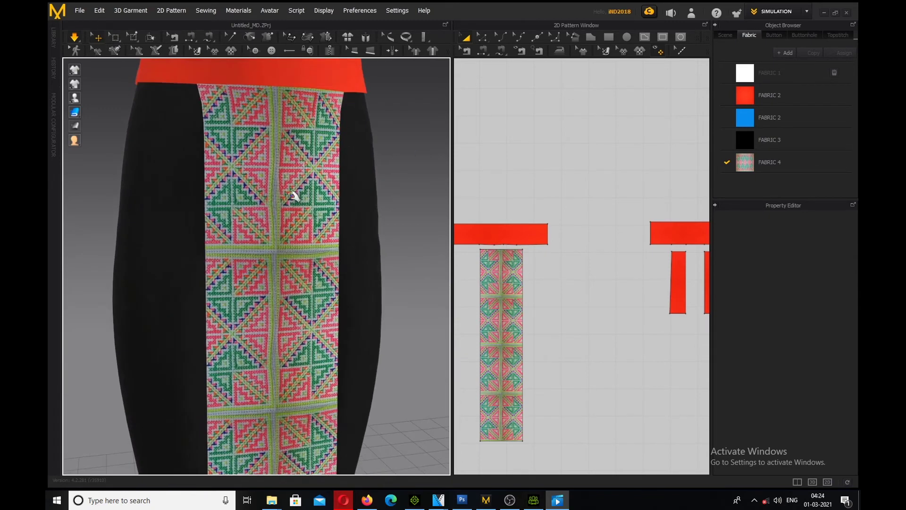
pyautogui.scroll(-8, 283, 188)
pyautogui.scroll(-6, 295, 167)
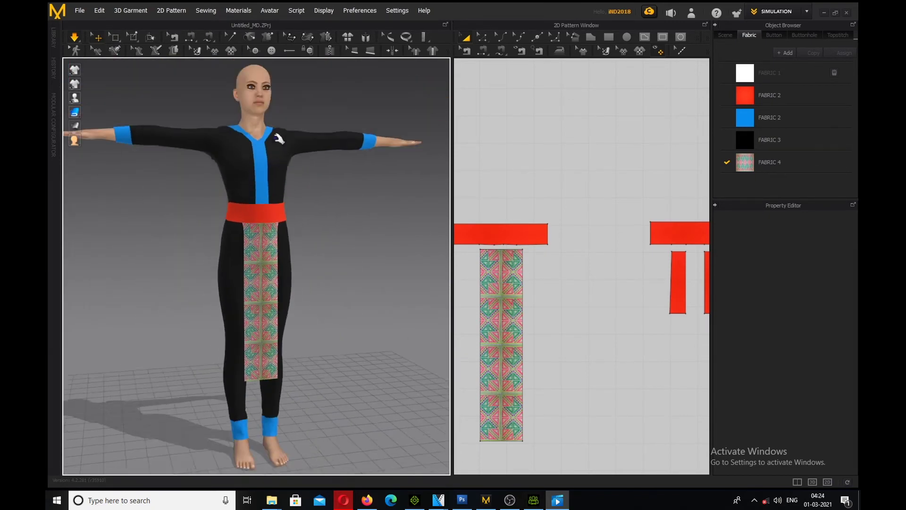
pyautogui.moveTo(276, 178); pyautogui.dragTo(253, 162, button='right')
pyautogui.scroll(6, 254, 162)
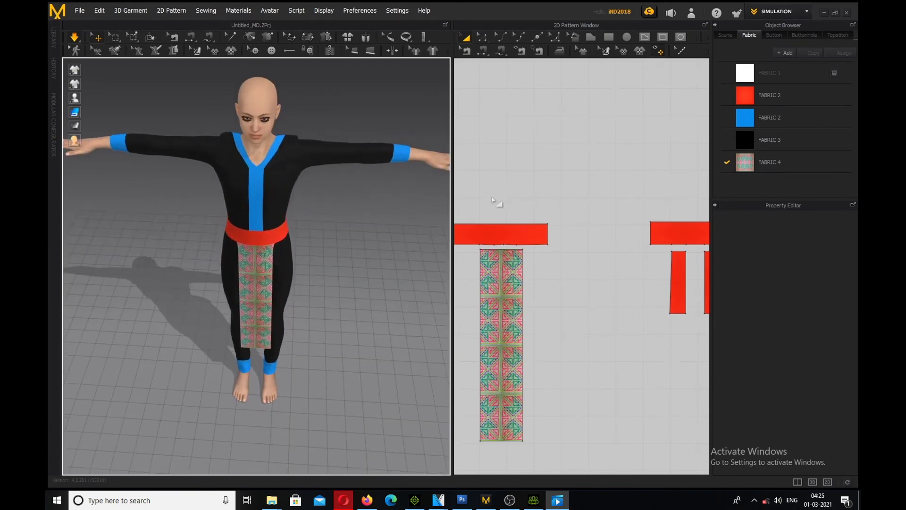
pyautogui.moveTo(294, 112); pyautogui.dragTo(300, 130, button='right')
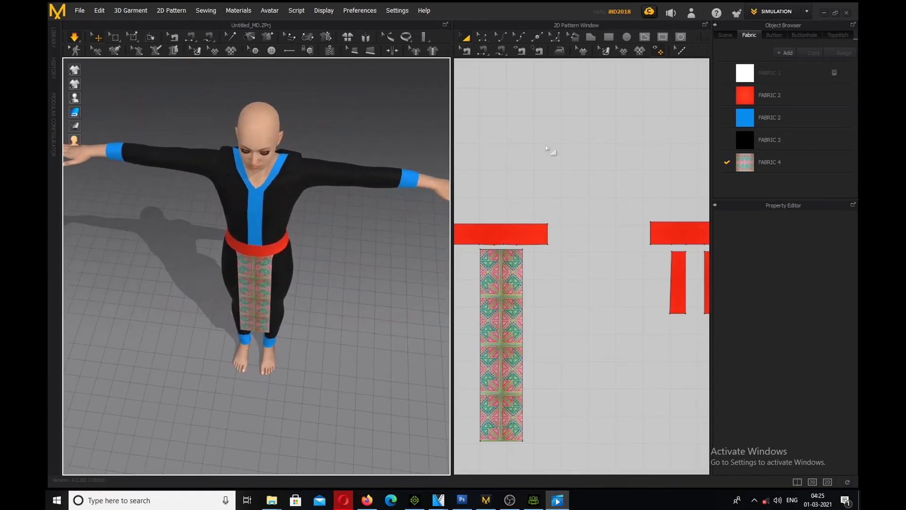
pyautogui.scroll(-5, 631, 184)
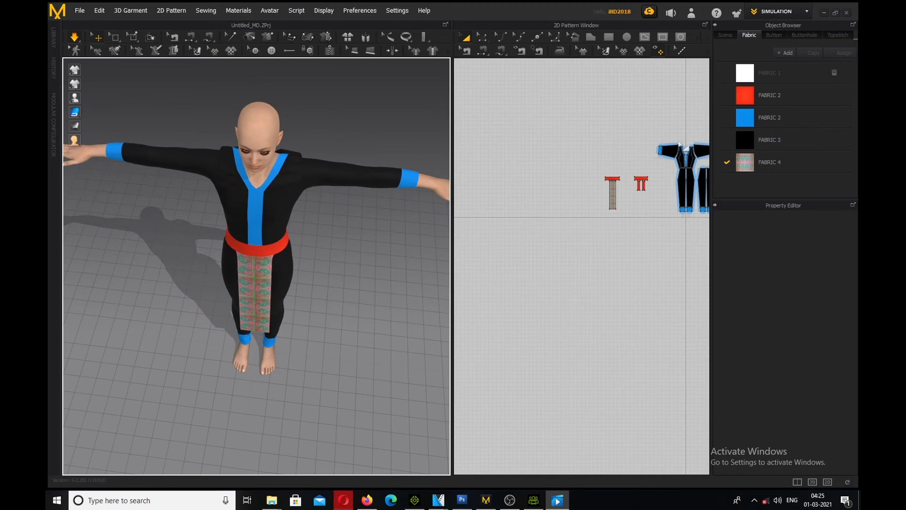
# - Move the apron piece and the back belt piece with its two strips closer to the main garment patterns in the 2D layout
pyautogui.scroll(5, 689, 208)
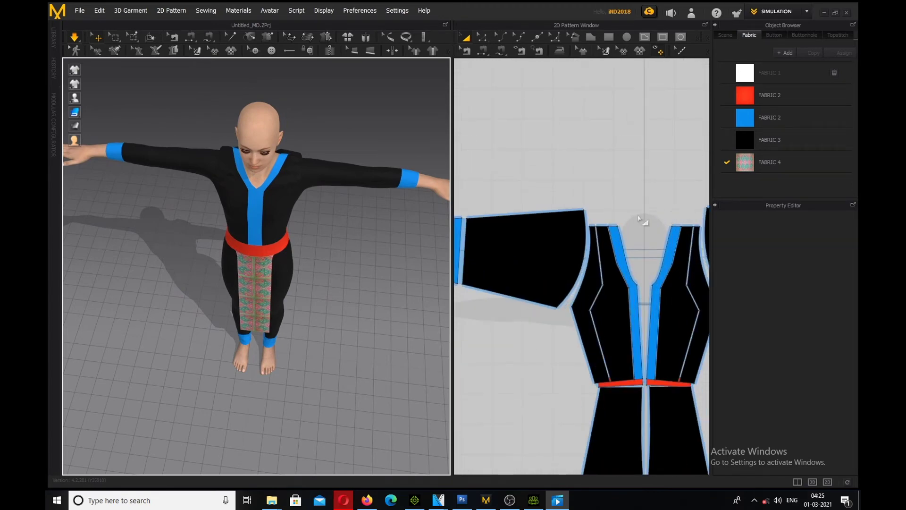
pyautogui.scroll(-5, 609, 176)
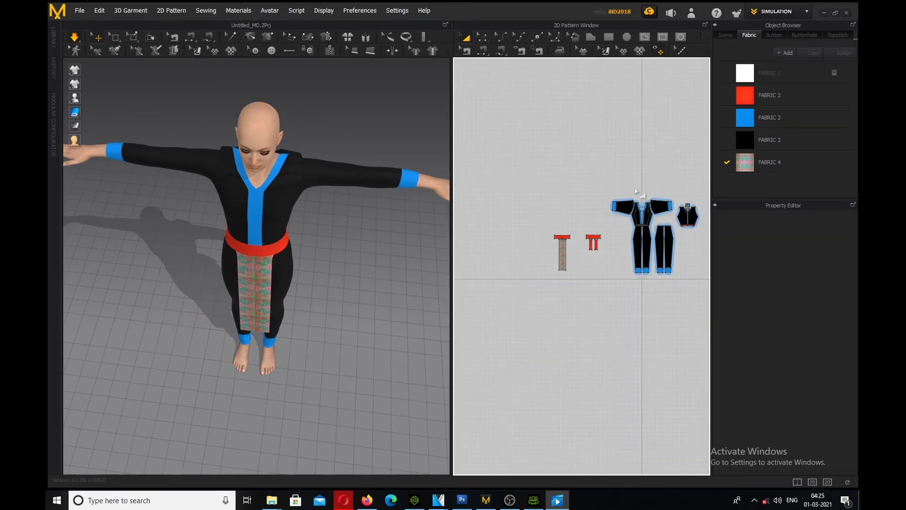
pyautogui.moveTo(522, 218); pyautogui.dragTo(611, 277)
pyautogui.moveTo(577, 220); pyautogui.dragTo(620, 244)
pyautogui.moveTo(577, 273); pyautogui.dragTo(602, 248)
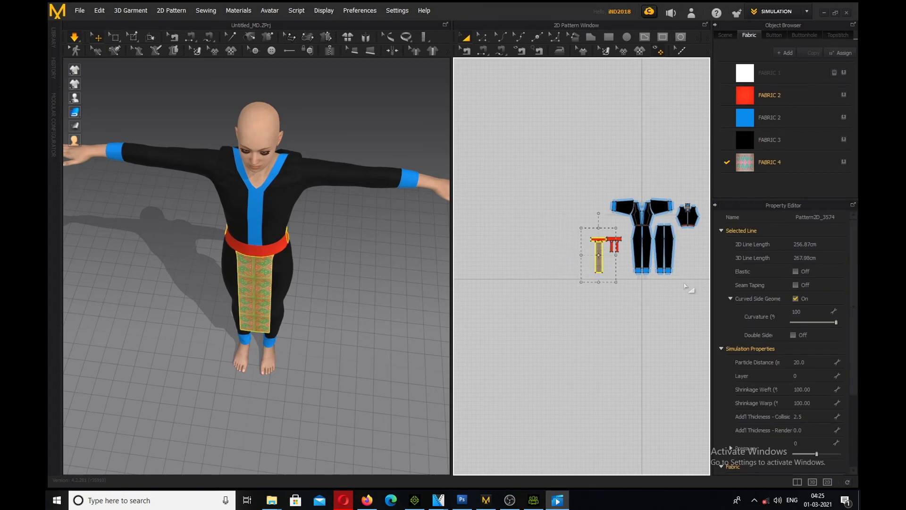
# - Select all 2D pattern pieces and move them together down below the avatar's head silhouette
pyautogui.moveTo(571, 283); pyautogui.dragTo(704, 198)
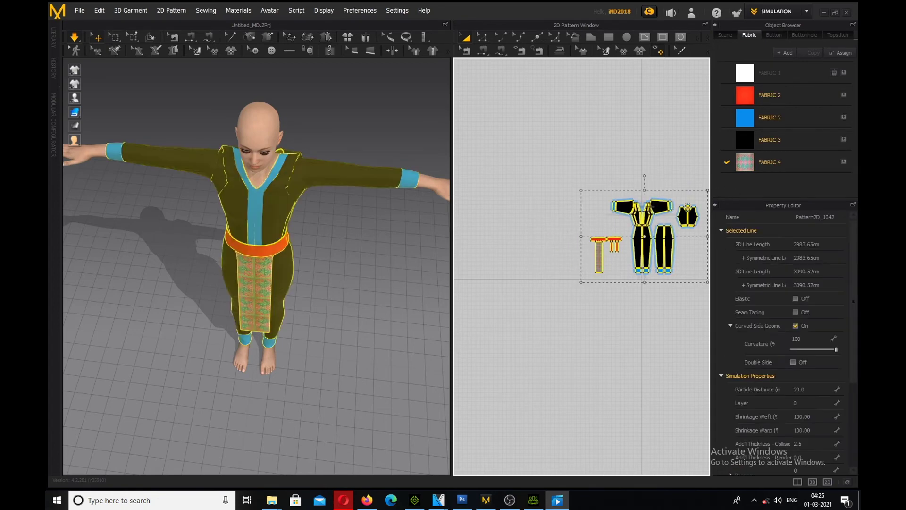
pyautogui.press('Escape')
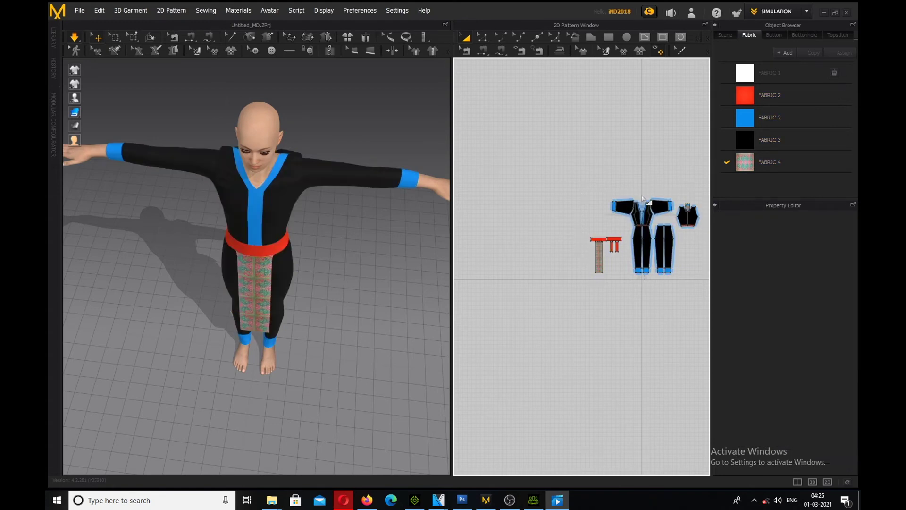
pyautogui.moveTo(735, 290); pyautogui.dragTo(673, 284)
pyautogui.moveTo(658, 249); pyautogui.dragTo(659, 280)
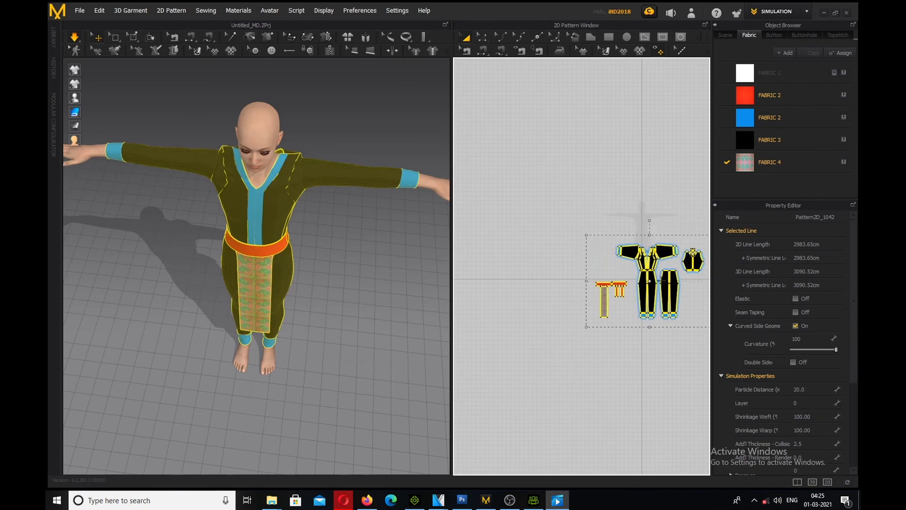
# - Start a polygon pattern across the upper part of the avatar's head silhouette in the 2D pattern area
pyautogui.scroll(-3, 652, 224)
pyautogui.scroll(8, 656, 232)
pyautogui.scroll(5, 494, 288)
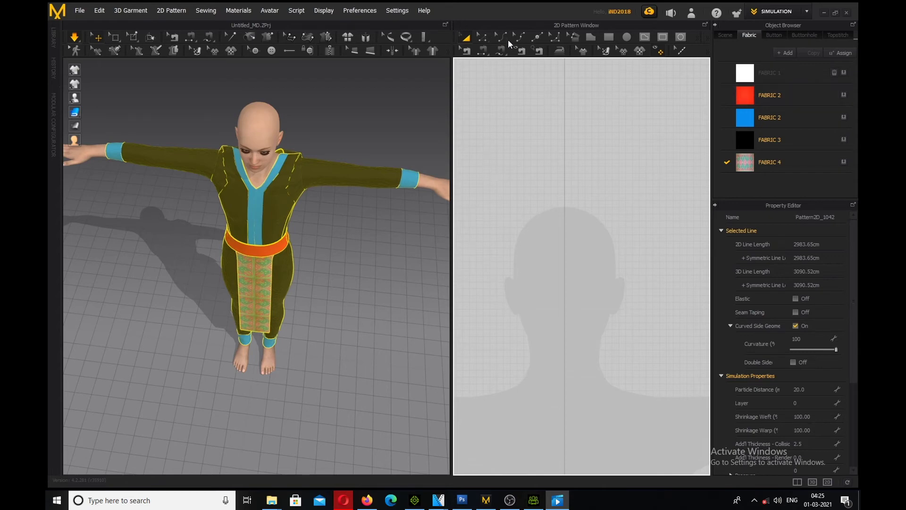
pyautogui.click(590, 37)
pyautogui.moveTo(426, 466)
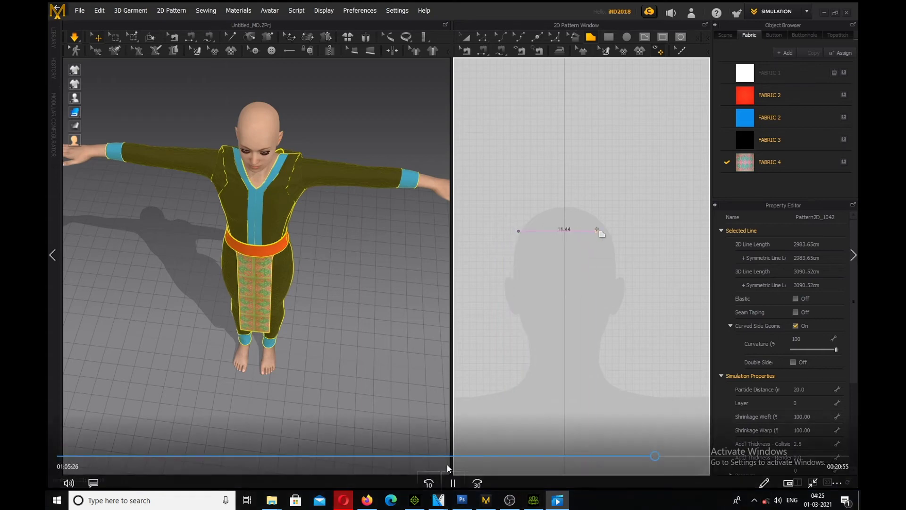
pyautogui.click(685, 456)
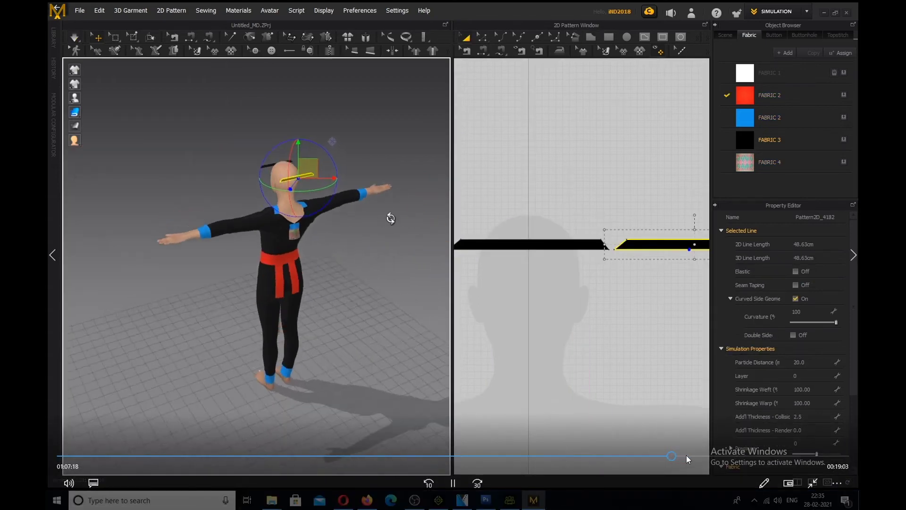
pyautogui.click(693, 455)
pyautogui.click(705, 455)
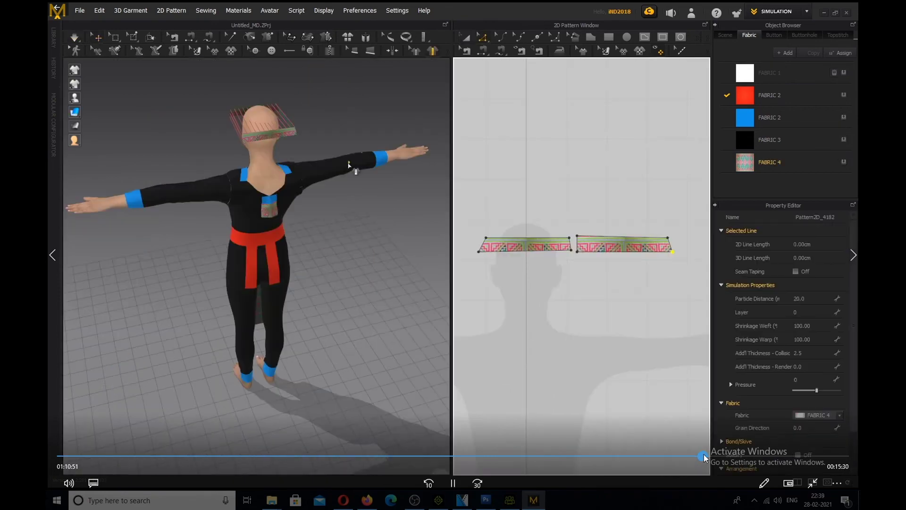
pyautogui.click(721, 456)
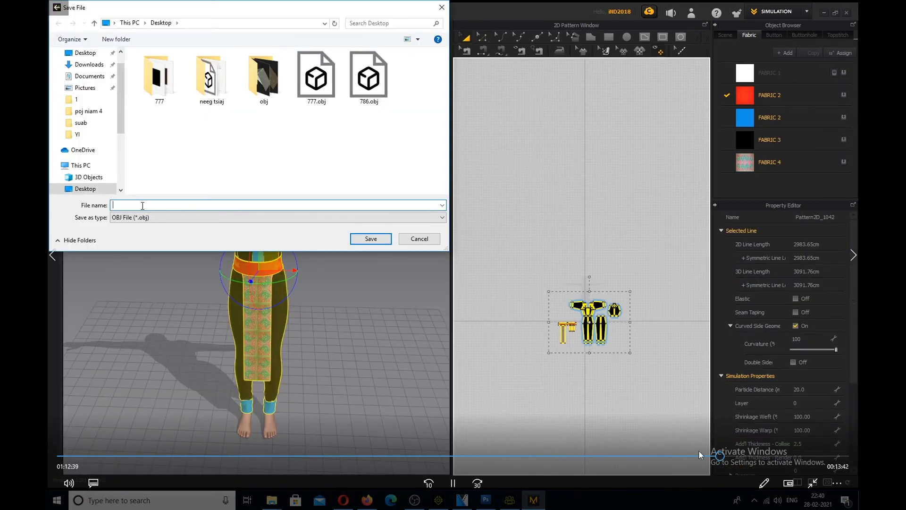
pyautogui.click(711, 456)
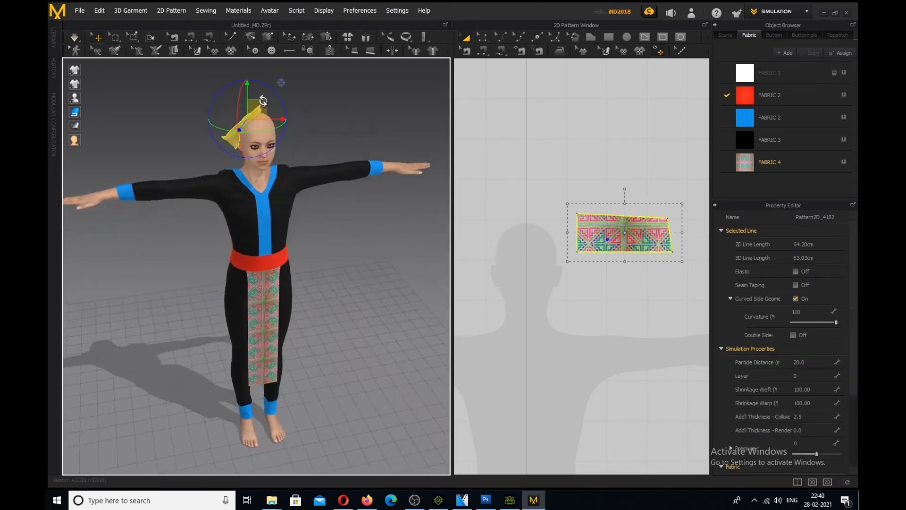
# - Delete the patterned headpiece from the avatar's head
pyautogui.press('Delete')
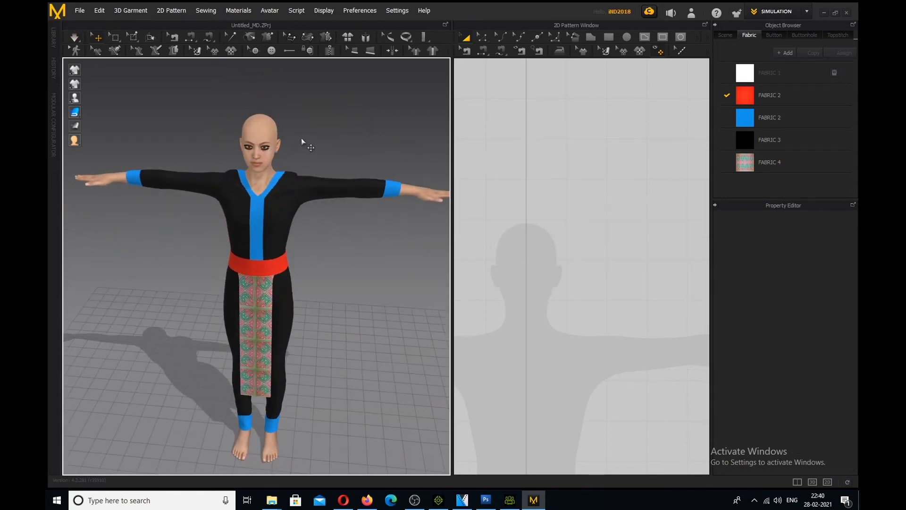
pyautogui.moveTo(317, 136)
pyautogui.mouseDown(button='right')
pyautogui.moveTo(356, 142)
pyautogui.moveTo(334, 138)
pyautogui.moveTo(320, 156)
pyautogui.moveTo(295, 149)
pyautogui.moveTo(295, 140)
pyautogui.moveTo(318, 151)
pyautogui.mouseUp(button='right')
pyautogui.scroll(-1, 310, 152)
pyautogui.scroll(-1, 312, 152)
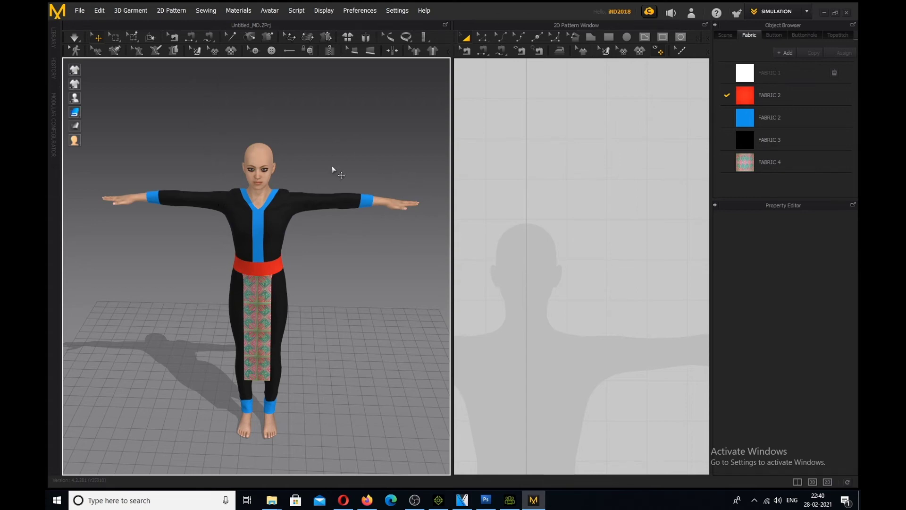
# - Select all garment patterns and export them as a selected-only OBJ named khaub ncaws1 on the desktop, with thin geometry
pyautogui.scroll(-10, 586, 221)
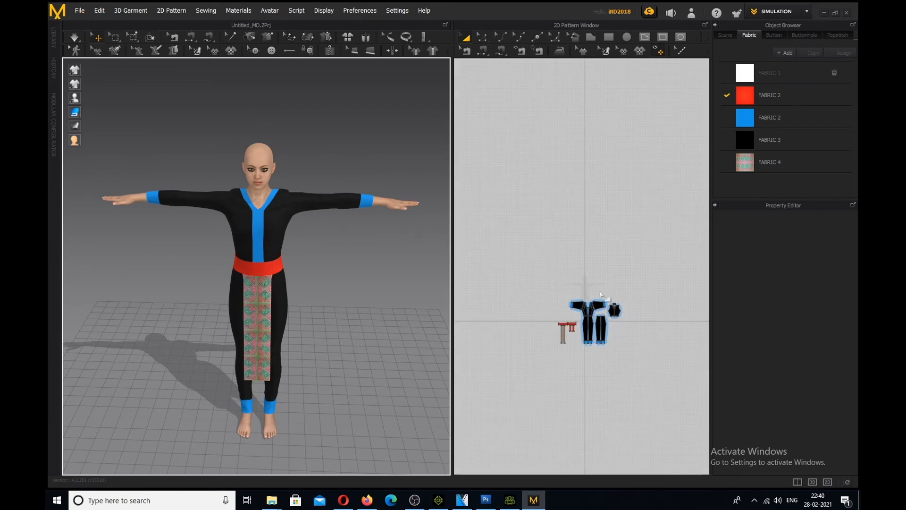
pyautogui.moveTo(666, 371); pyautogui.dragTo(518, 255)
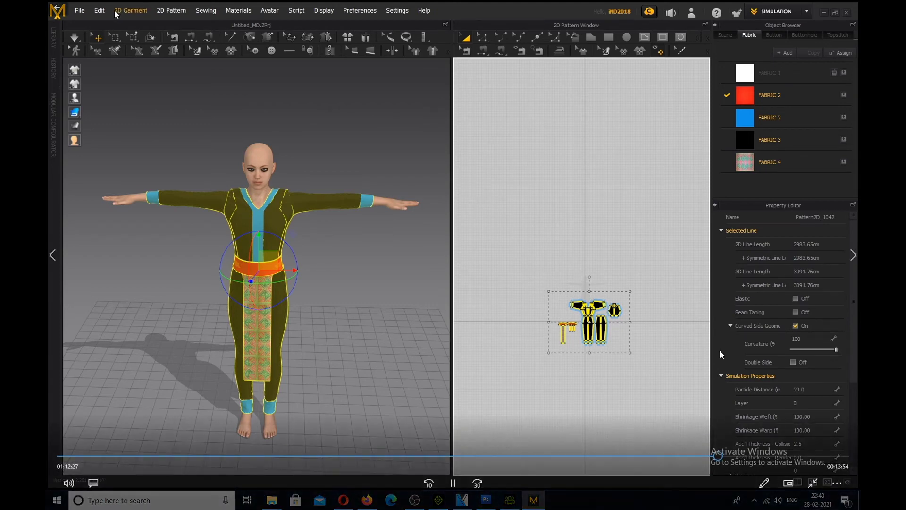
pyautogui.click(80, 11)
pyautogui.moveTo(125, 139)
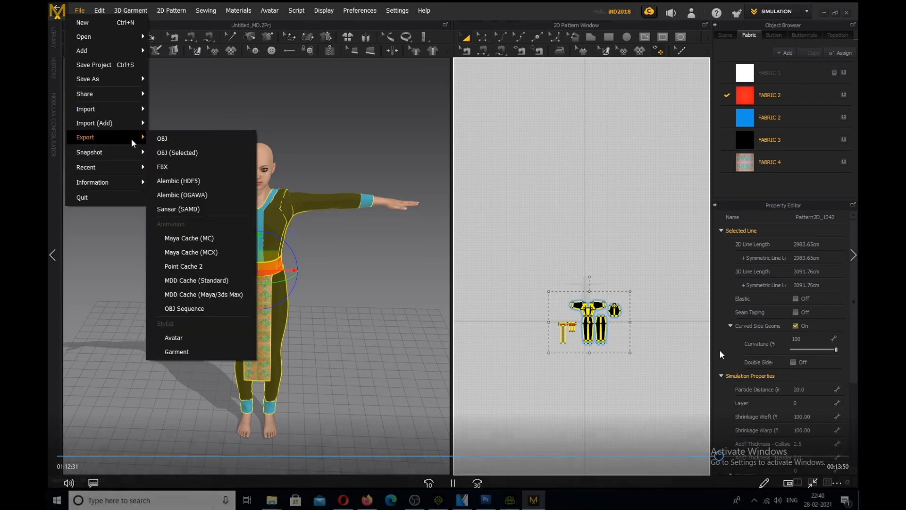
pyautogui.click(186, 154)
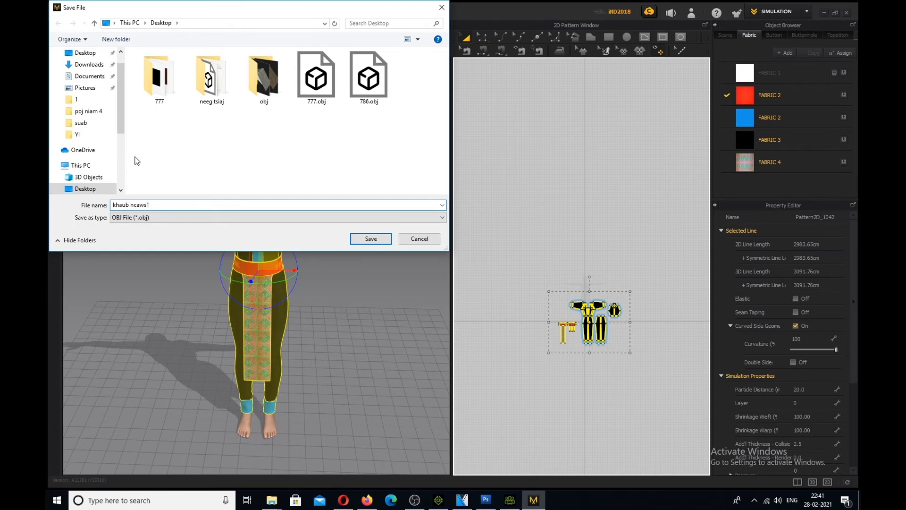
pyautogui.click(377, 242)
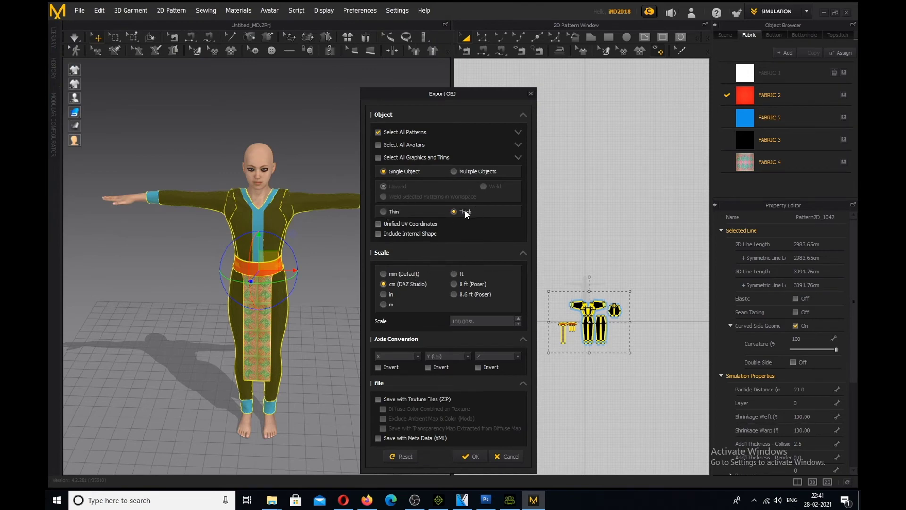
pyautogui.click(384, 212)
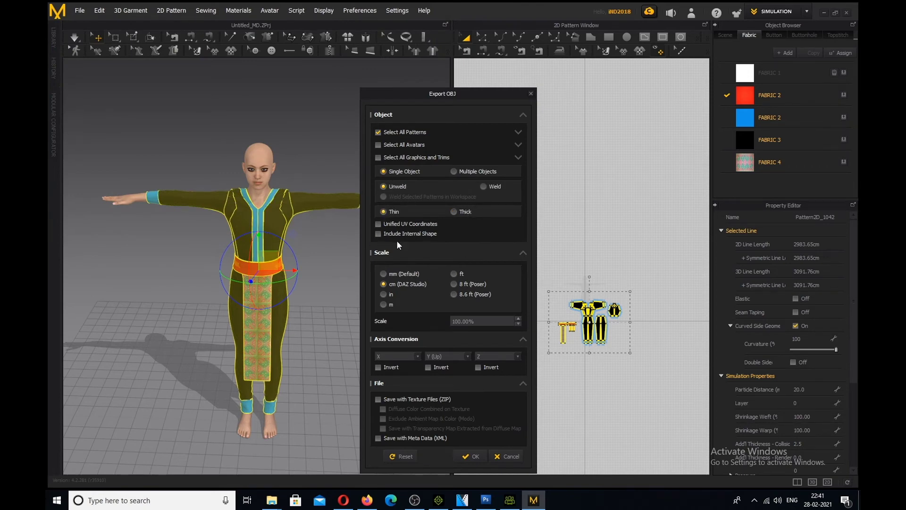
pyautogui.click(472, 456)
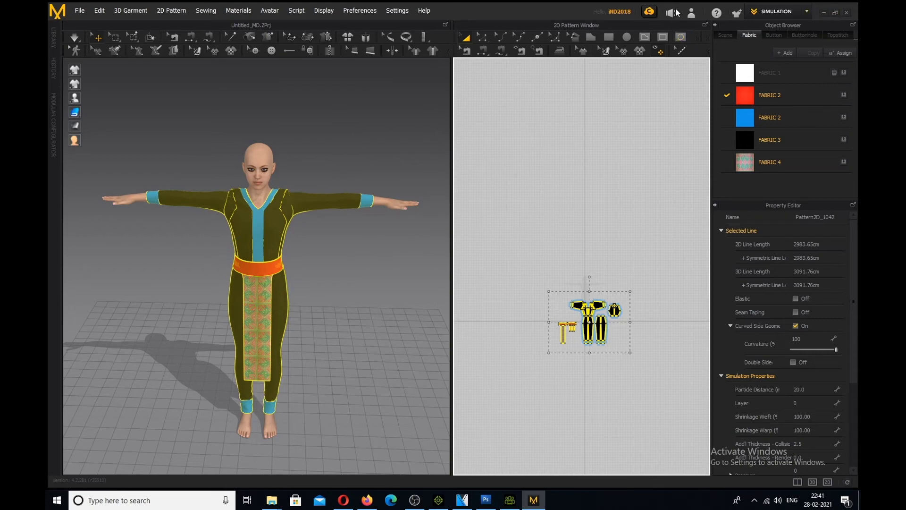
# - Save the project as khaub ncaws1 on the desktop
pyautogui.click(79, 12)
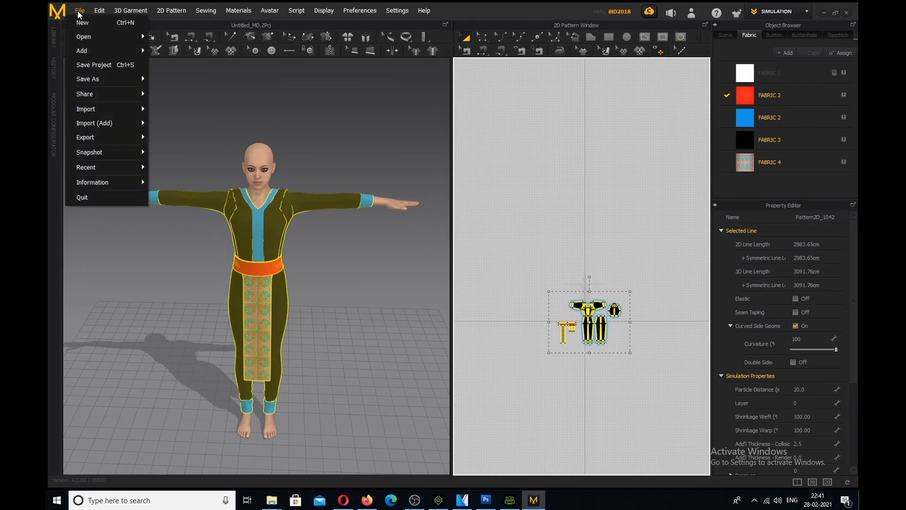
pyautogui.moveTo(94, 152)
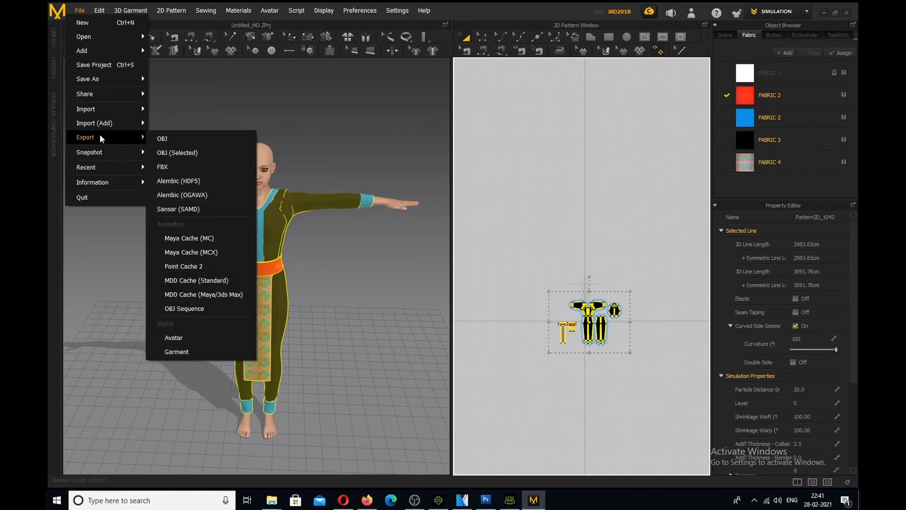
pyautogui.moveTo(104, 86)
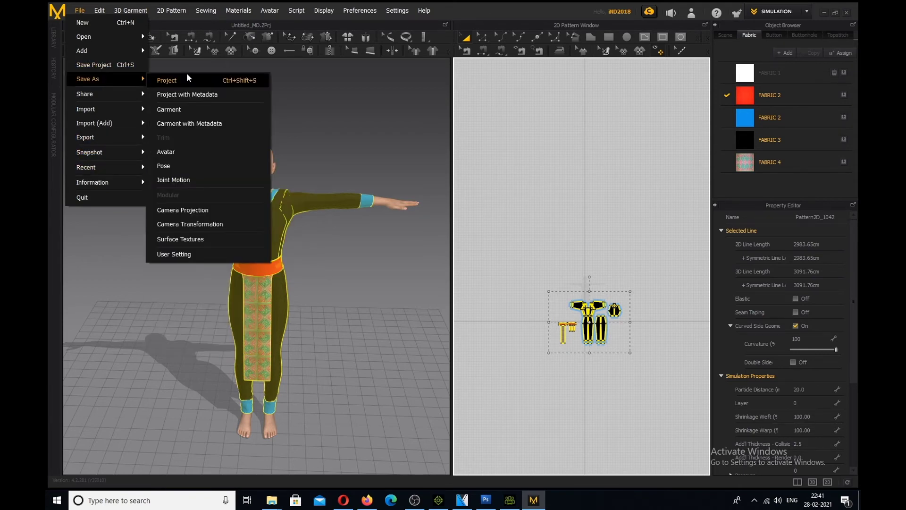
pyautogui.click(236, 80)
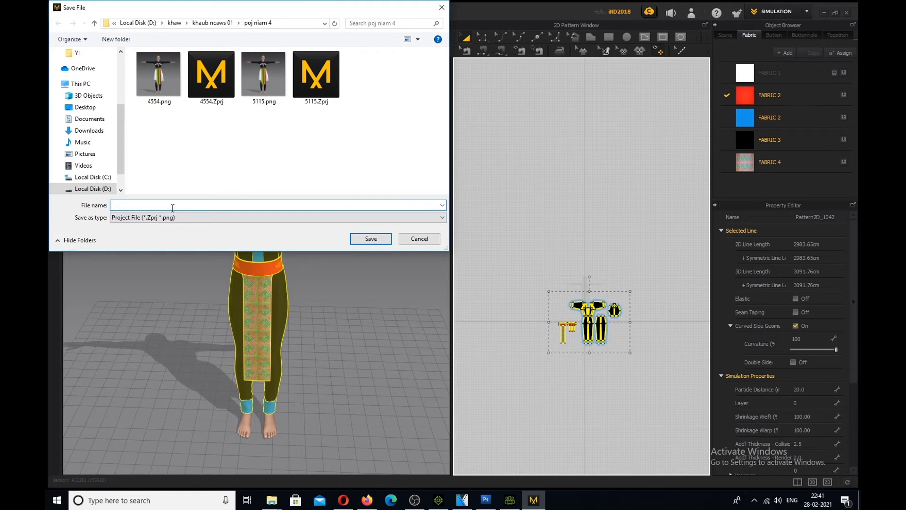
pyautogui.write('khaub ncaws')
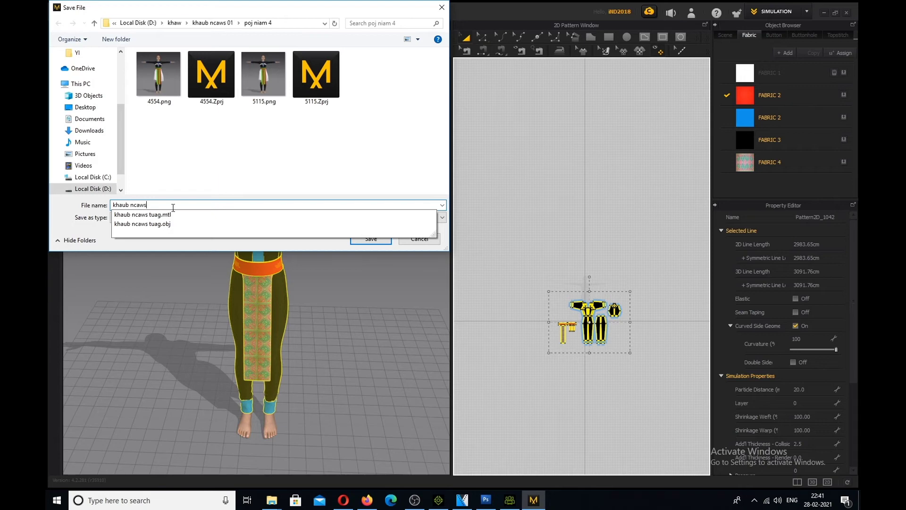
pyautogui.write('1')
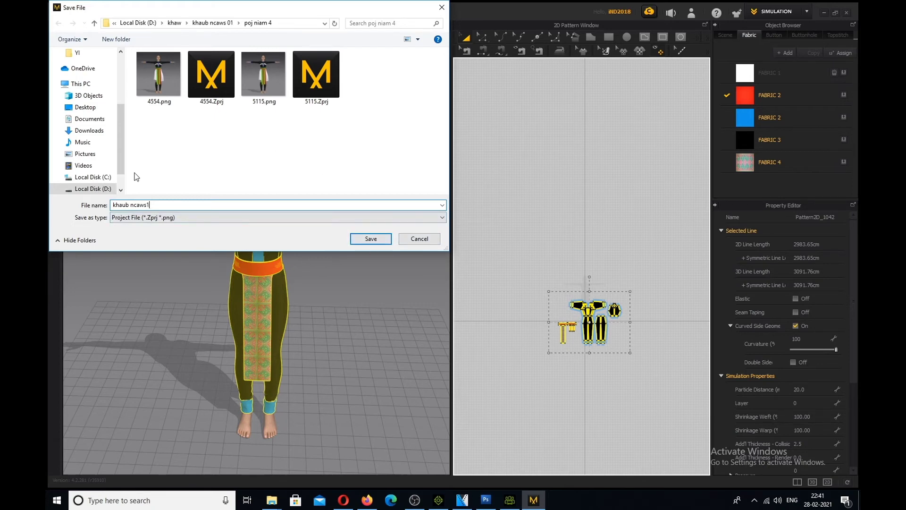
pyautogui.click(81, 109)
pyautogui.click(371, 238)
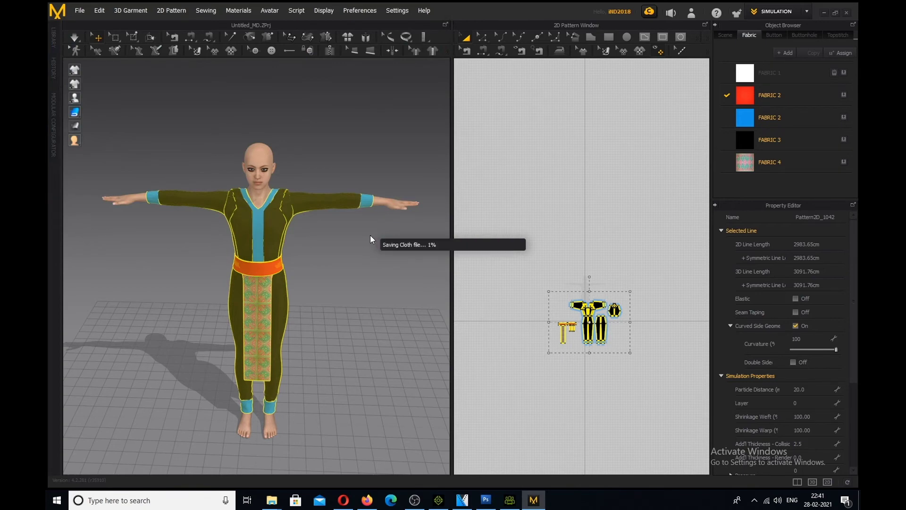
# - Switch to Character Creator and import khaub ncaws1.obj from the desktop as an accessory for the base avatar
pyautogui.click(822, 13)
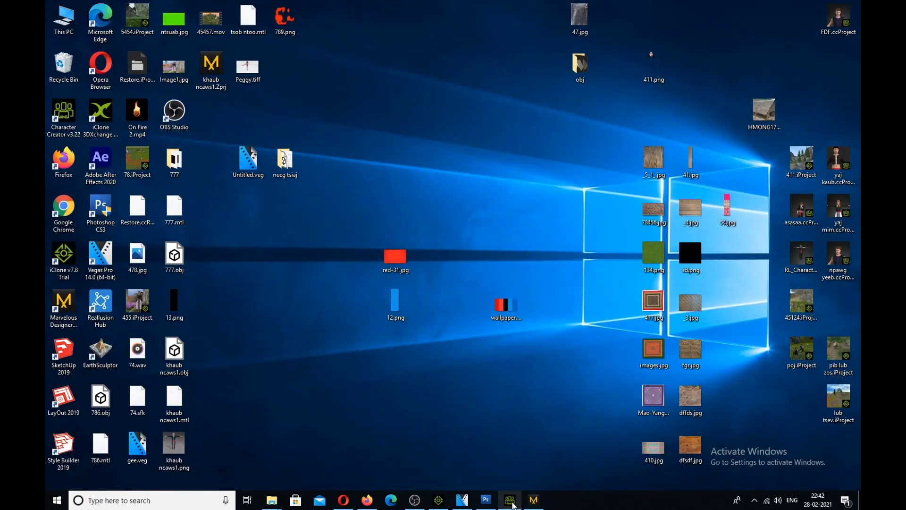
pyautogui.moveTo(510, 503)
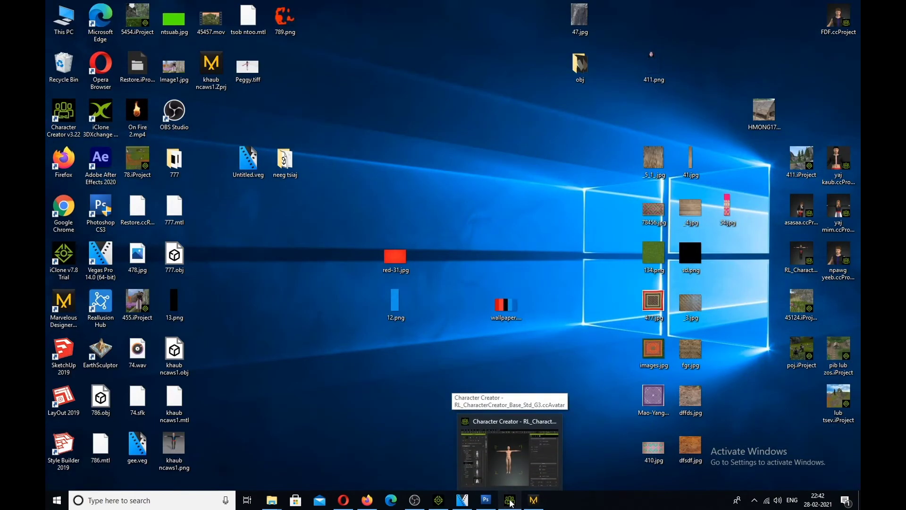
pyautogui.click(510, 501)
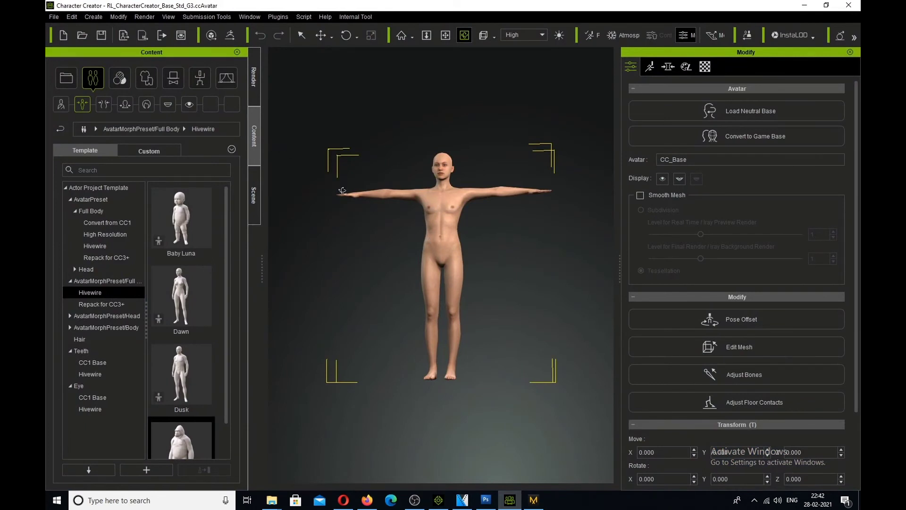
pyautogui.click(94, 17)
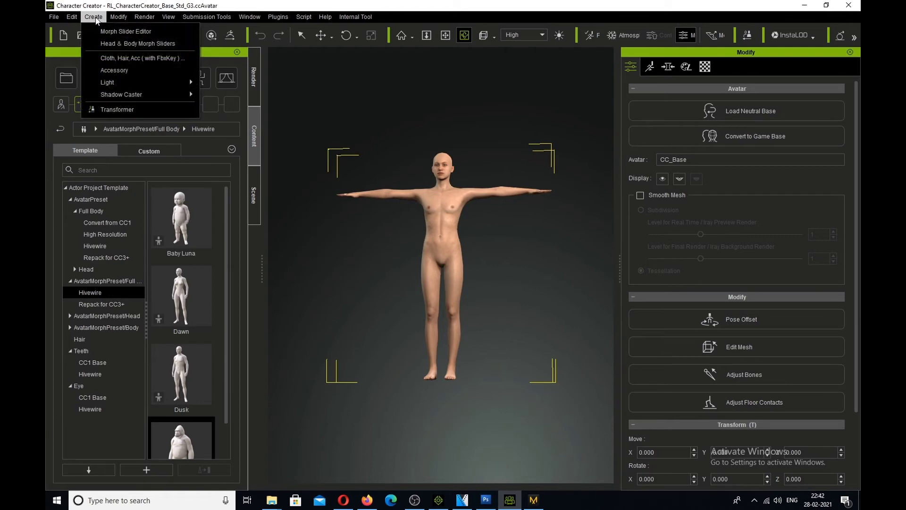
pyautogui.click(119, 72)
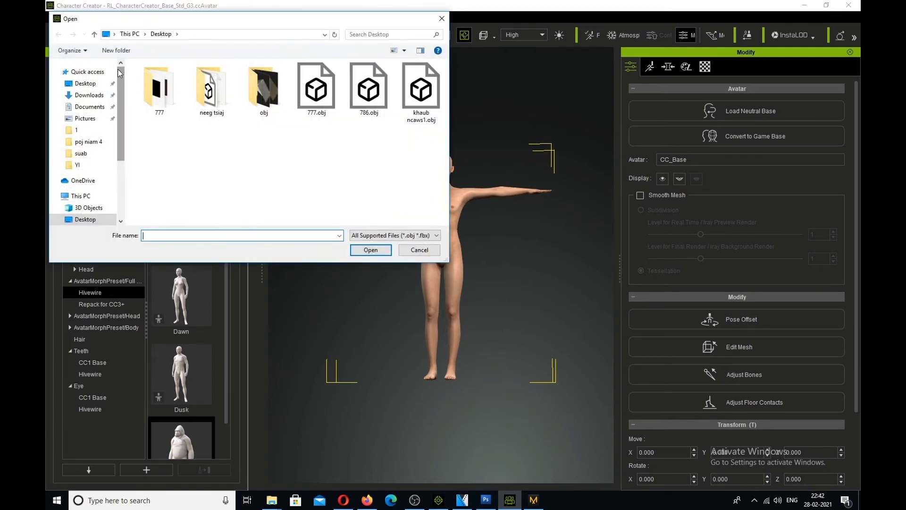
pyautogui.click(414, 103)
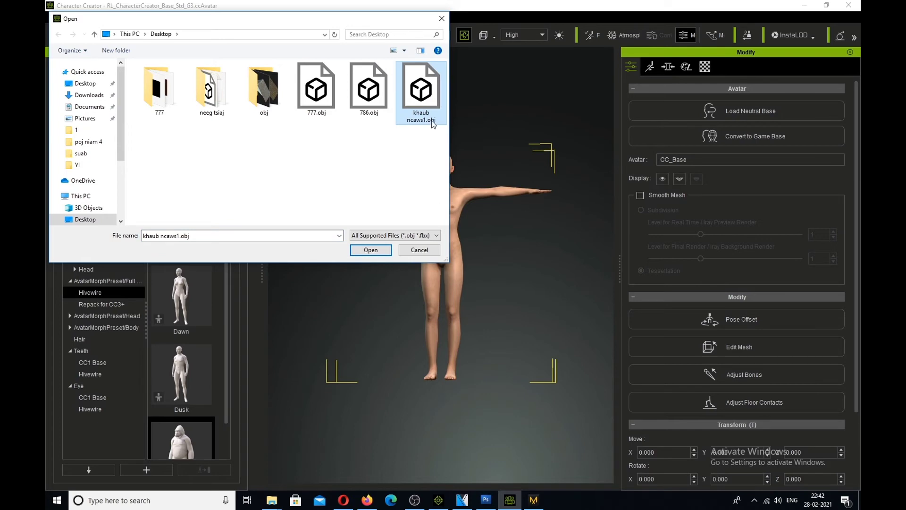
pyautogui.click(369, 250)
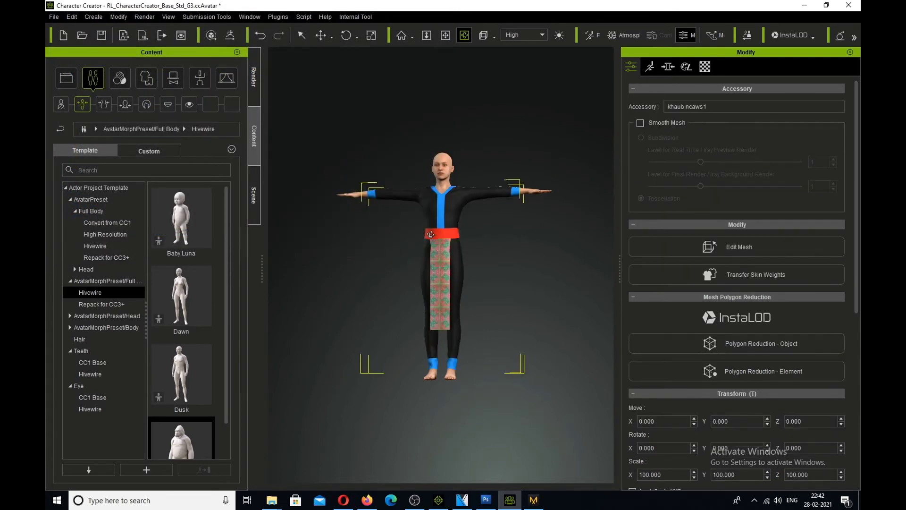
# - Examine how the imported outfit fits the avatar from the front and from the side
pyautogui.moveTo(432, 234); pyautogui.dragTo(495, 188, button='right')
pyautogui.scroll(5, 458, 130)
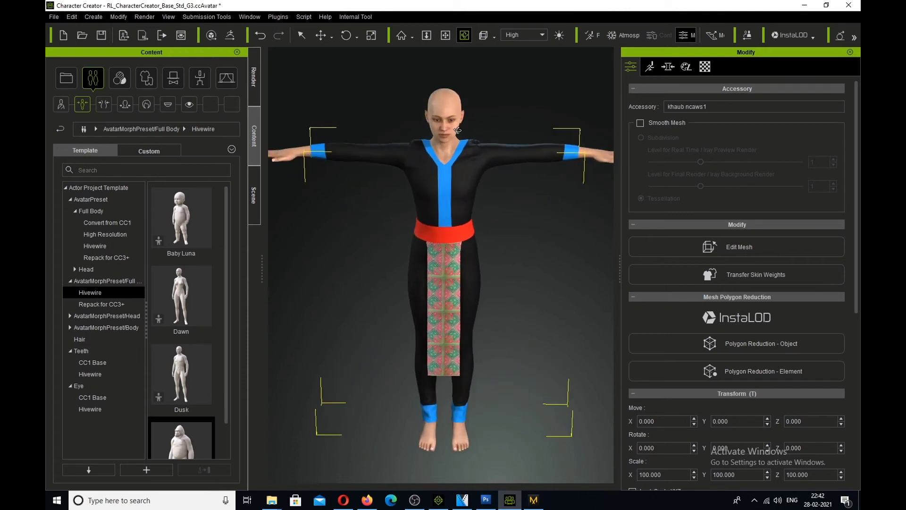
pyautogui.scroll(2, 459, 128)
pyautogui.click(445, 34)
pyautogui.moveTo(461, 137); pyautogui.dragTo(470, 110)
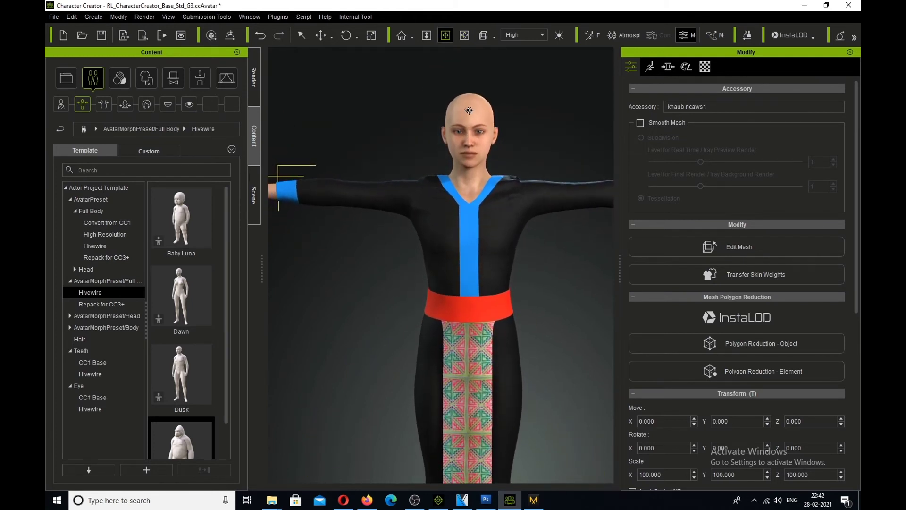
pyautogui.moveTo(470, 110); pyautogui.dragTo(627, 223, button='right')
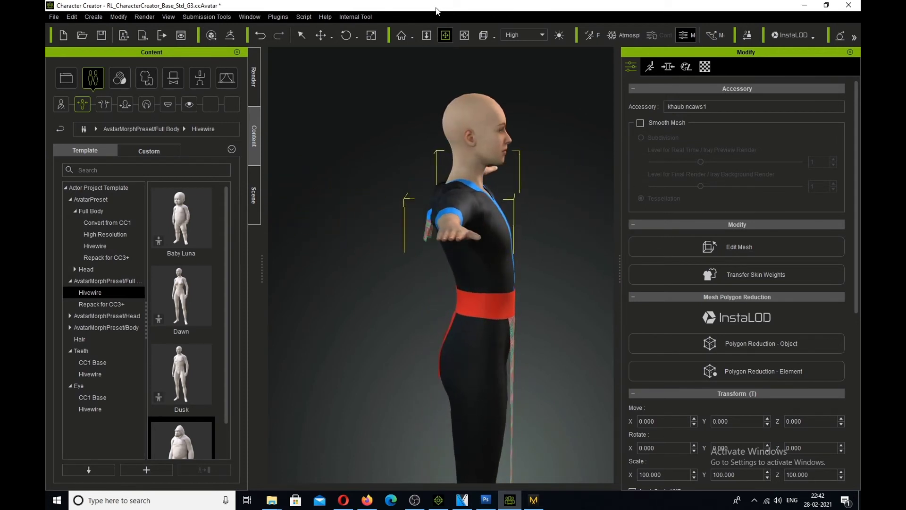
pyautogui.click(446, 35)
pyautogui.moveTo(488, 220); pyautogui.dragTo(428, 222)
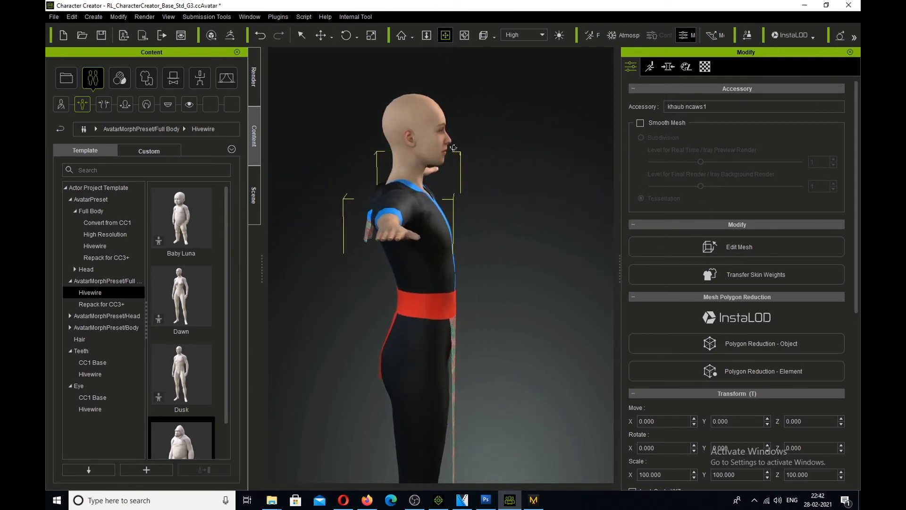
pyautogui.moveTo(456, 148); pyautogui.dragTo(348, 206, button='right')
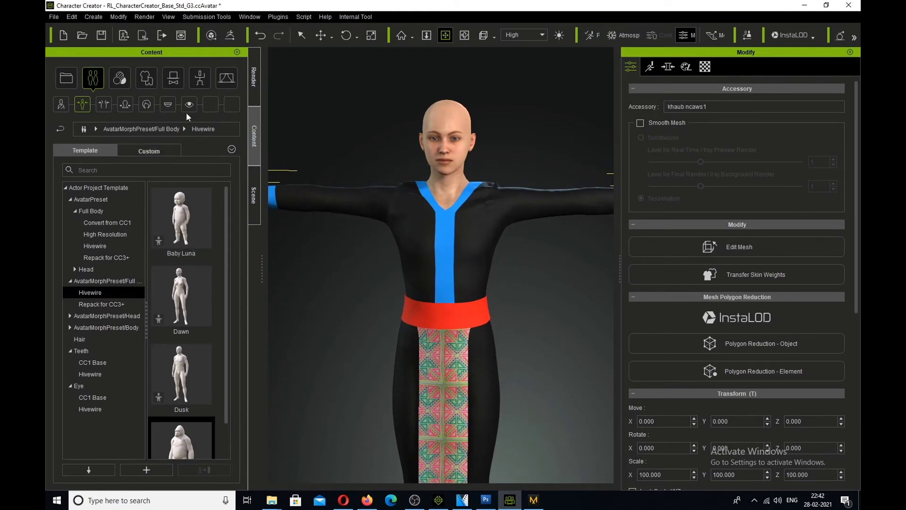
# - Apply the Eyes_02 preset to the avatar, replacing only the material of the existing eyes
pyautogui.click(189, 104)
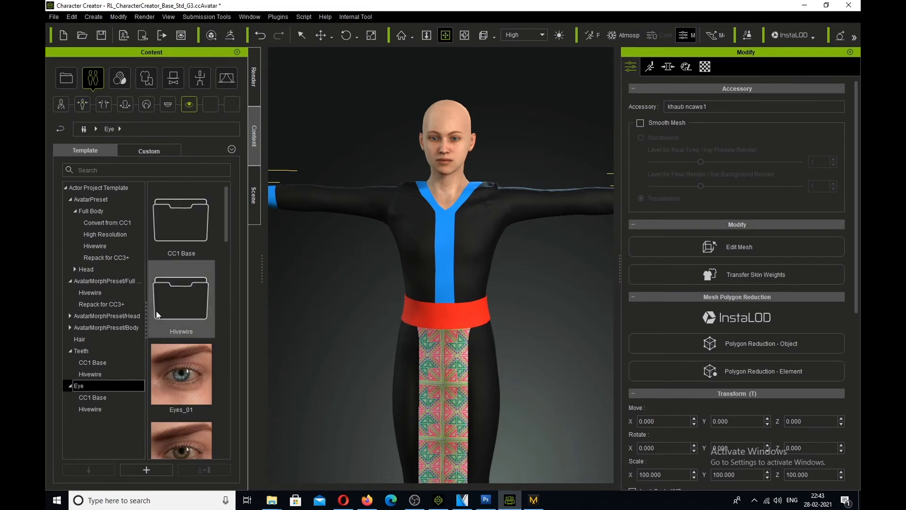
pyautogui.scroll(-5, 191, 376)
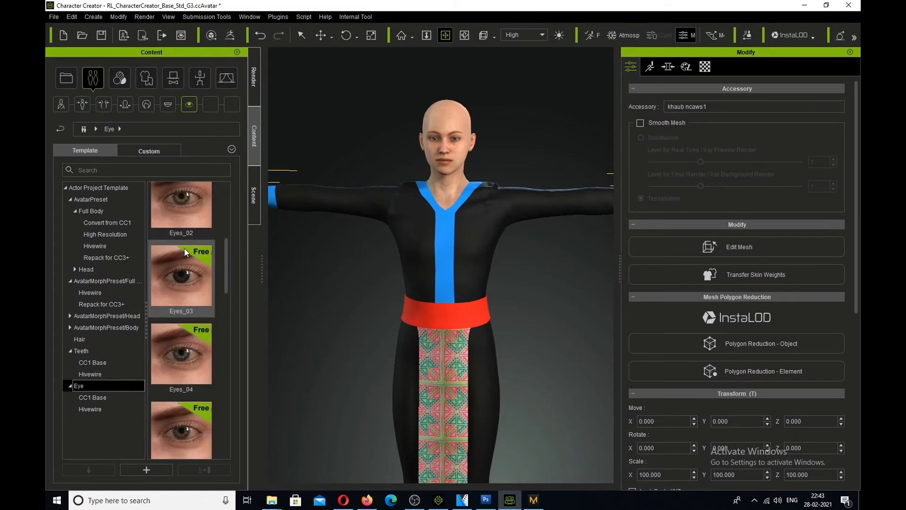
pyautogui.click(174, 202)
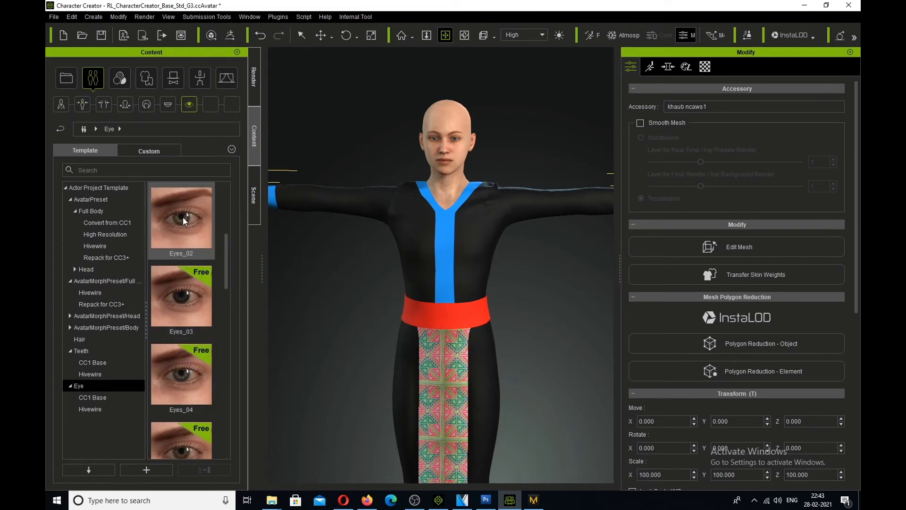
pyautogui.moveTo(228, 260); pyautogui.dragTo(224, 237)
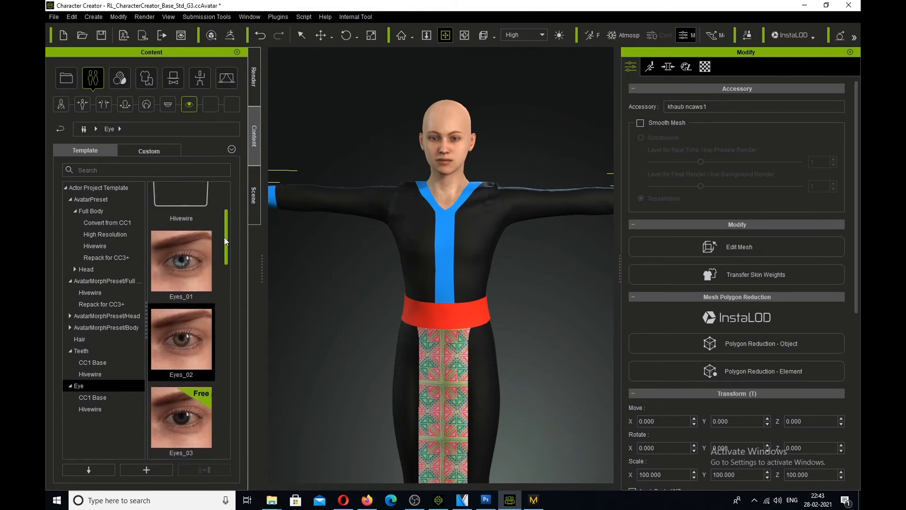
pyautogui.moveTo(179, 346); pyautogui.dragTo(446, 154)
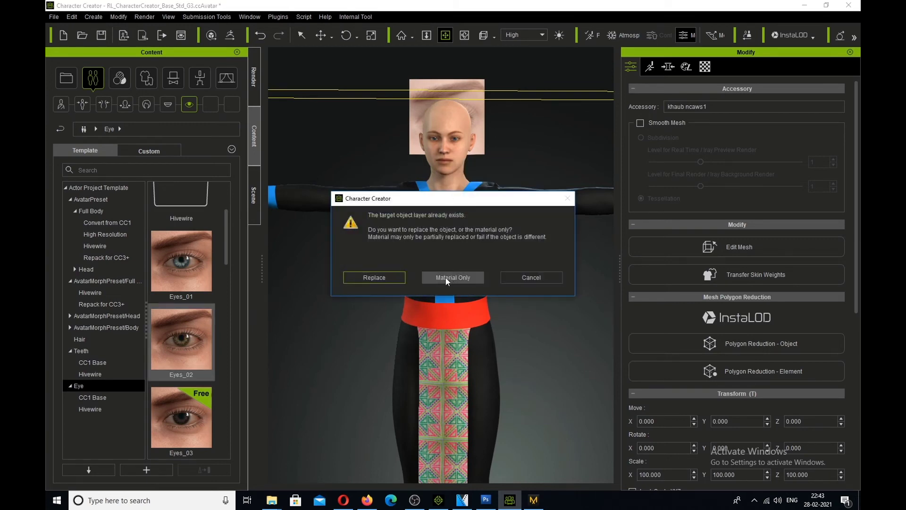
pyautogui.click(446, 277)
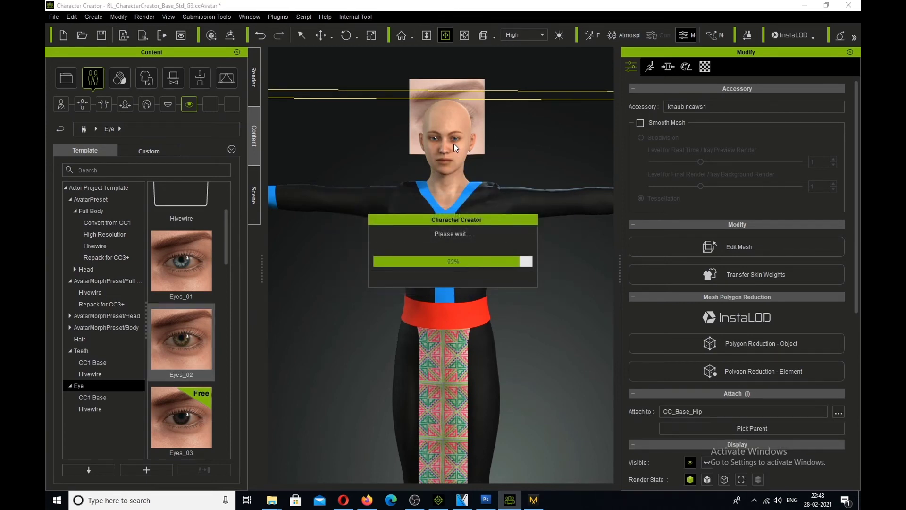
# - Examine the avatar's new eyes up close, hiding the eye part and making it visible again
pyautogui.scroll(4, 452, 137)
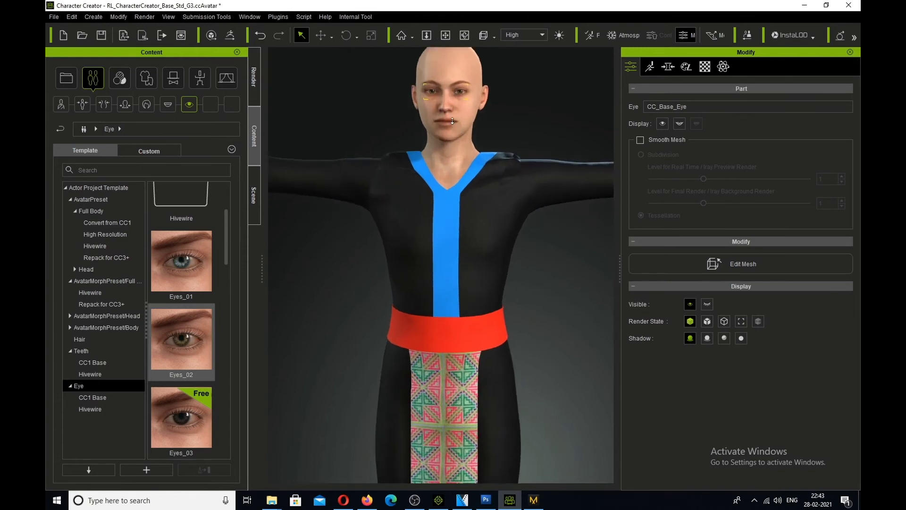
pyautogui.click(445, 35)
pyautogui.moveTo(459, 71); pyautogui.dragTo(459, 163)
pyautogui.scroll(5, 459, 163)
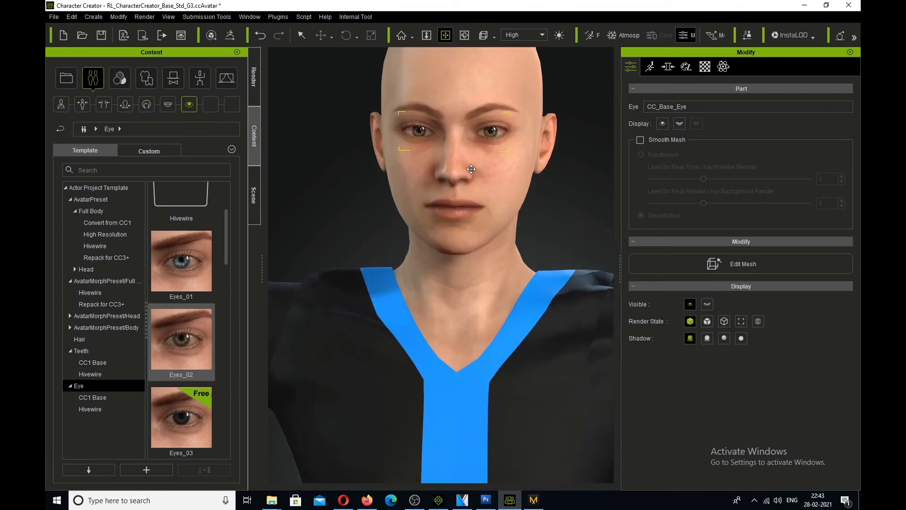
pyautogui.moveTo(472, 169); pyautogui.dragTo(463, 211)
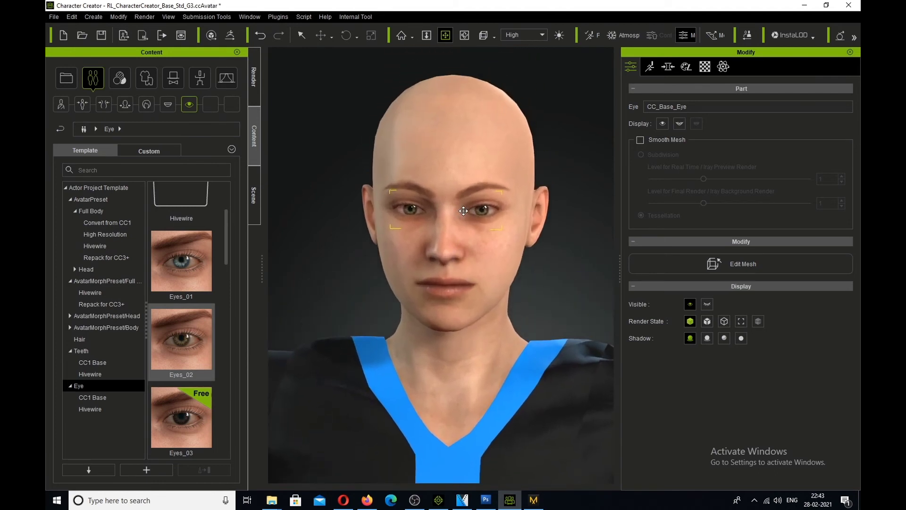
pyautogui.scroll(2, 463, 210)
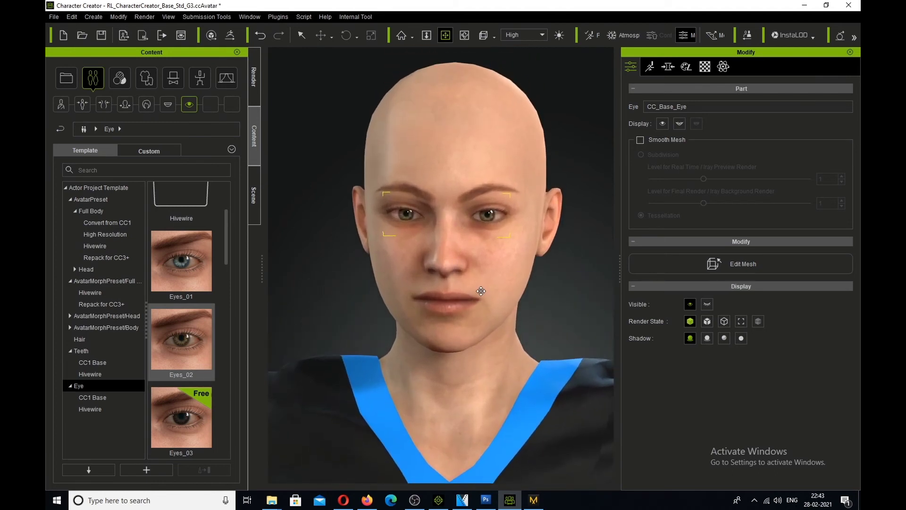
pyautogui.click(707, 305)
pyautogui.click(691, 305)
pyautogui.moveTo(465, 198); pyautogui.dragTo(479, 204, button='right')
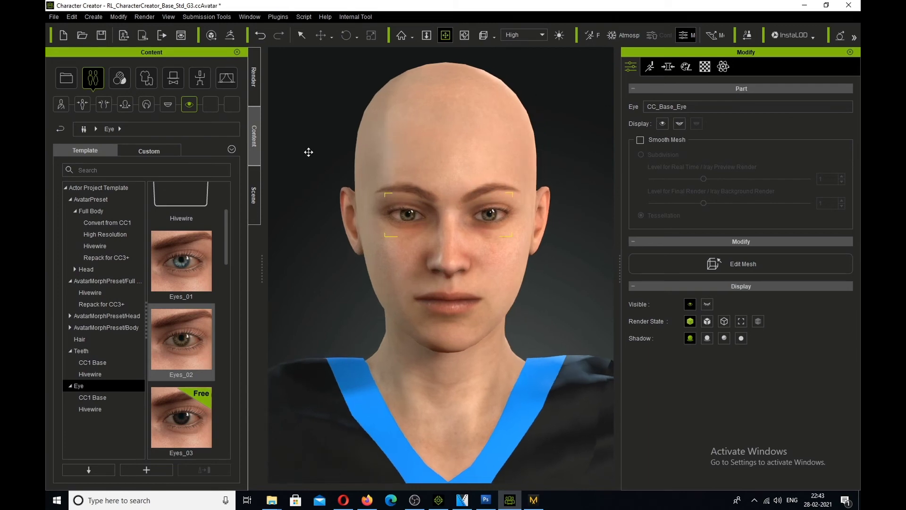
pyautogui.scroll(-10, 190, 321)
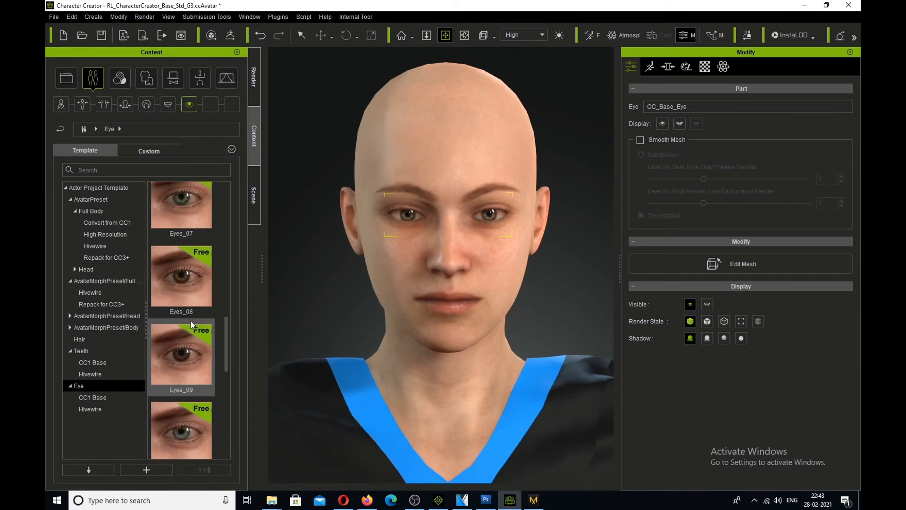
pyautogui.press('F3')
pyautogui.scroll(5, 427, 262)
pyautogui.scroll(-5, 427, 262)
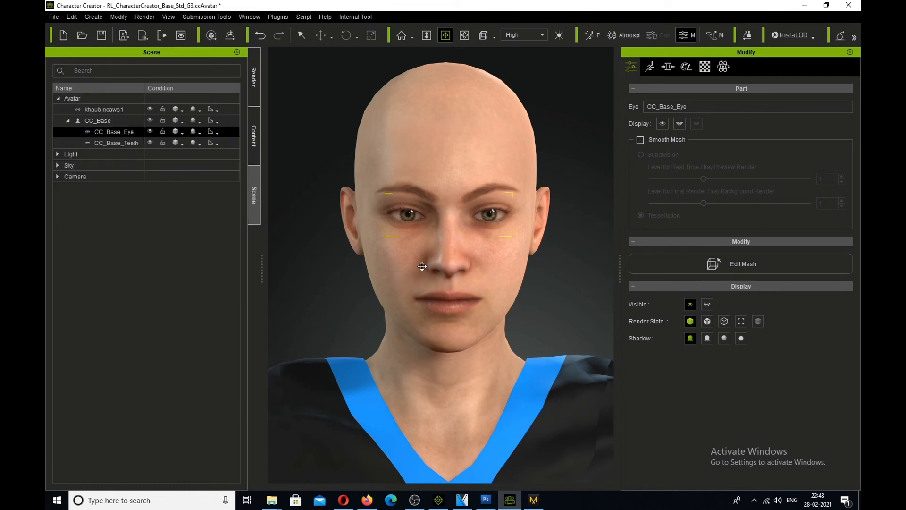
pyautogui.scroll(-3, 427, 262)
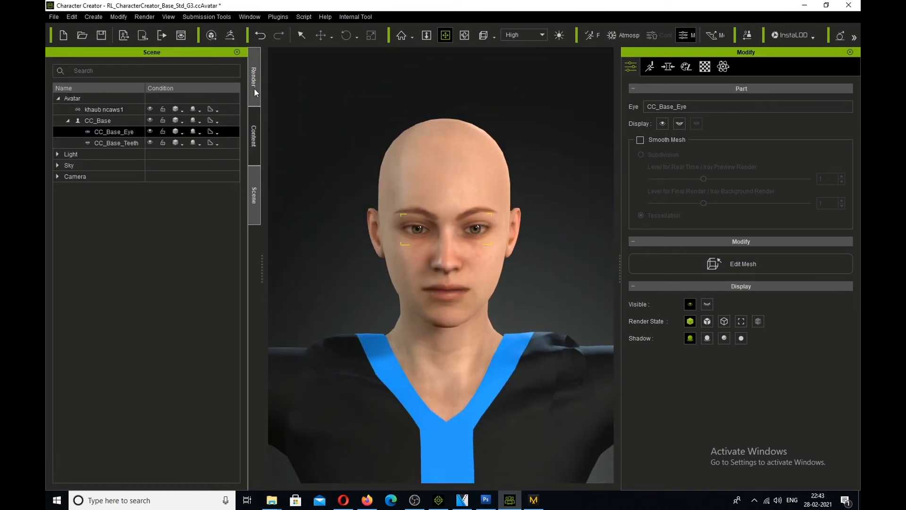
pyautogui.click(254, 136)
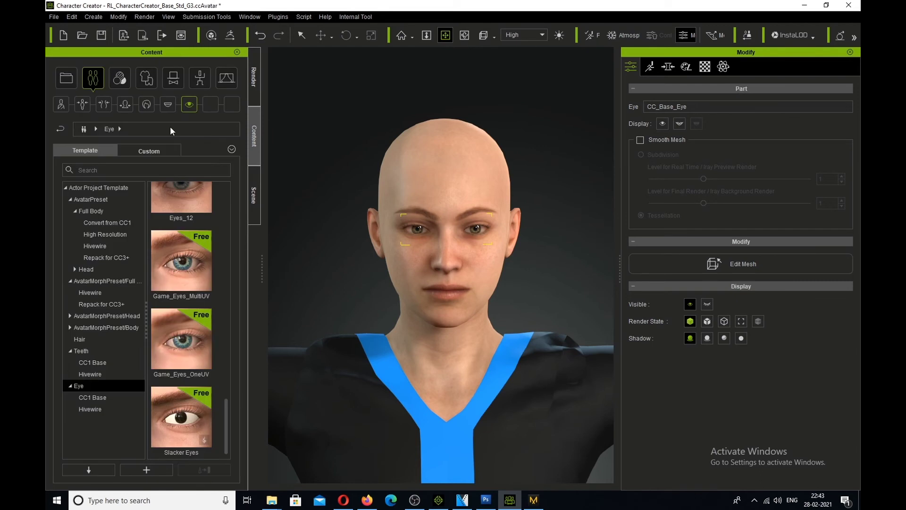
# - Try to apply the Bun hair preset to the avatar's head
pyautogui.click(146, 104)
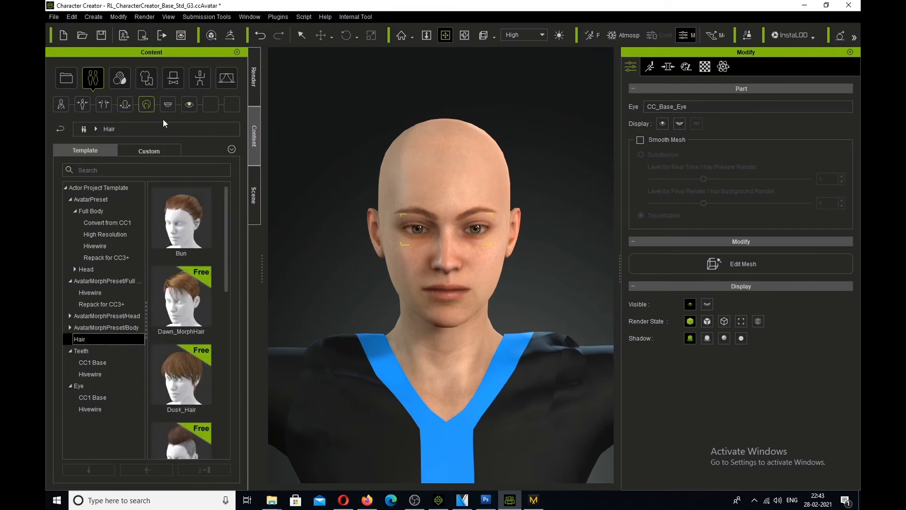
pyautogui.moveTo(176, 211); pyautogui.dragTo(461, 179)
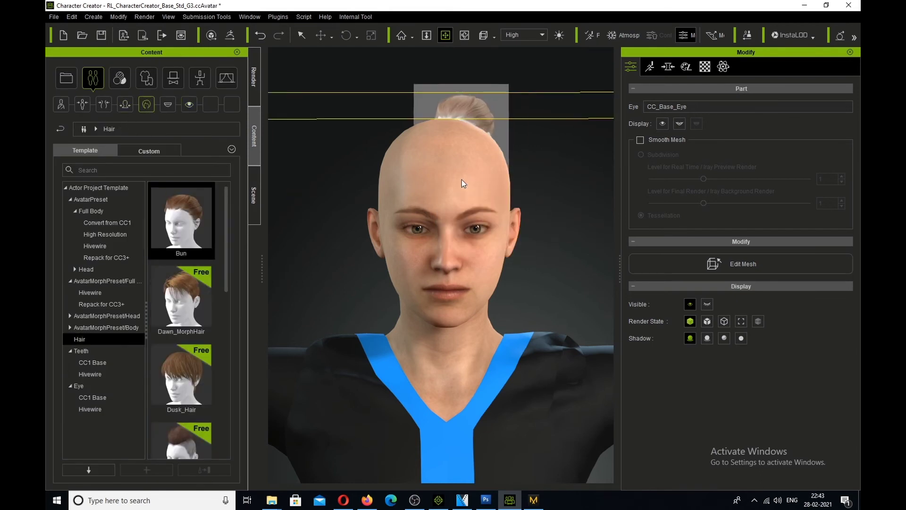
pyautogui.click(458, 272)
# - Apply the Long Hair preset to the avatar's head
pyautogui.scroll(-5, 176, 233)
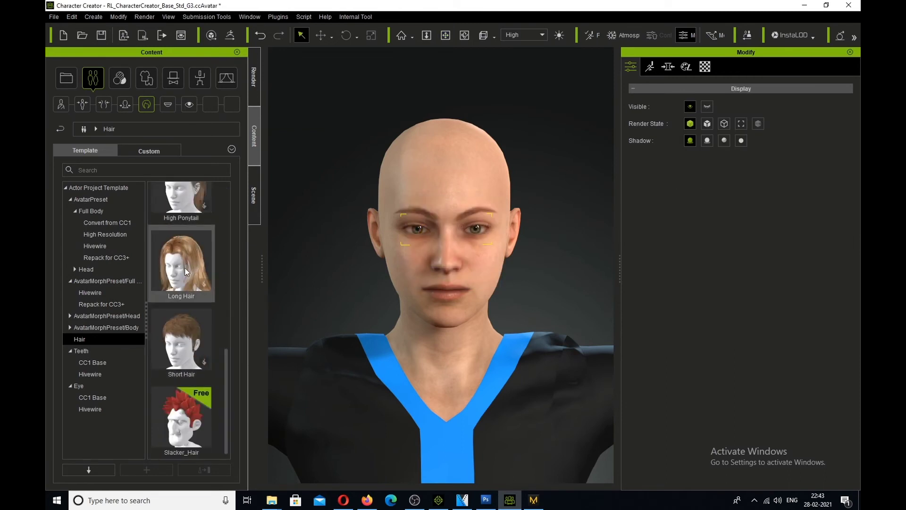
pyautogui.moveTo(226, 367); pyautogui.dragTo(227, 327)
pyautogui.moveTo(184, 358); pyautogui.dragTo(413, 207)
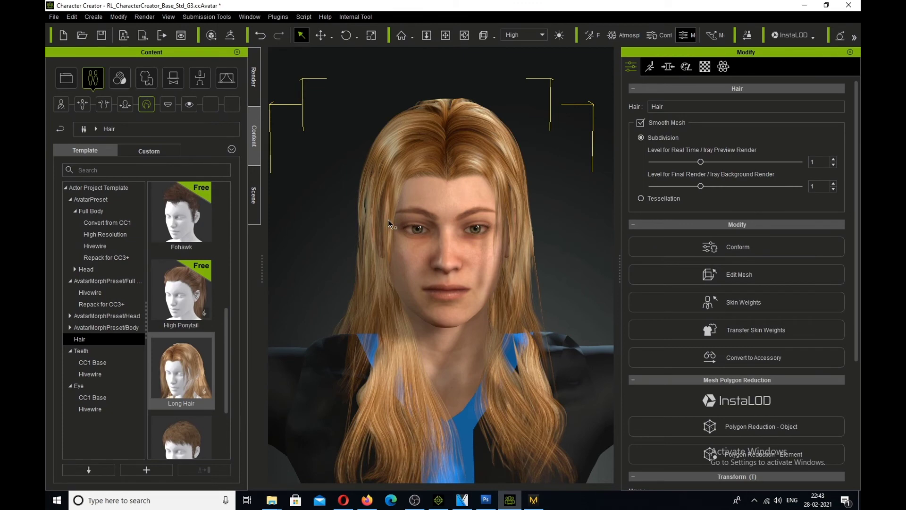
# - Select the base avatar, check the long hair from an angle, and show the Full Head morphs
pyautogui.click(401, 234)
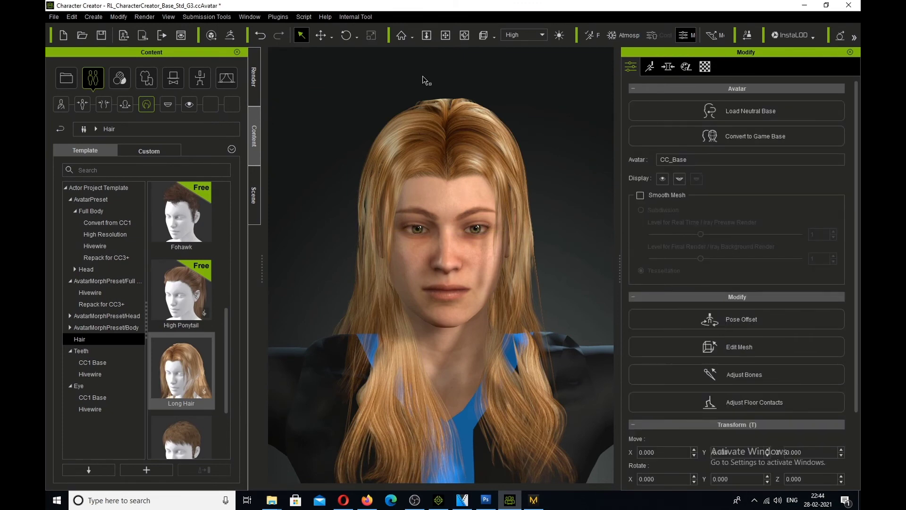
pyautogui.click(464, 35)
pyautogui.moveTo(466, 185); pyautogui.dragTo(651, 203)
pyautogui.moveTo(552, 219); pyautogui.dragTo(586, 156)
pyautogui.moveTo(532, 187); pyautogui.dragTo(454, 231)
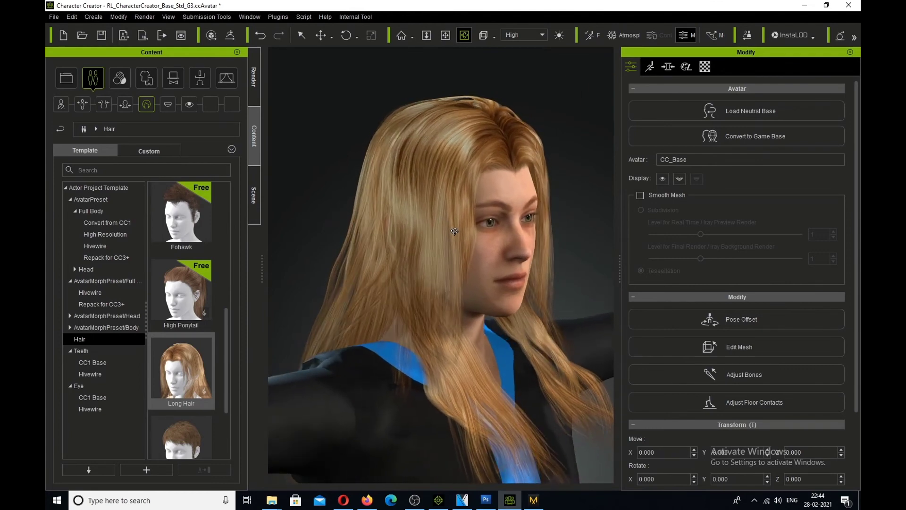
pyautogui.click(668, 66)
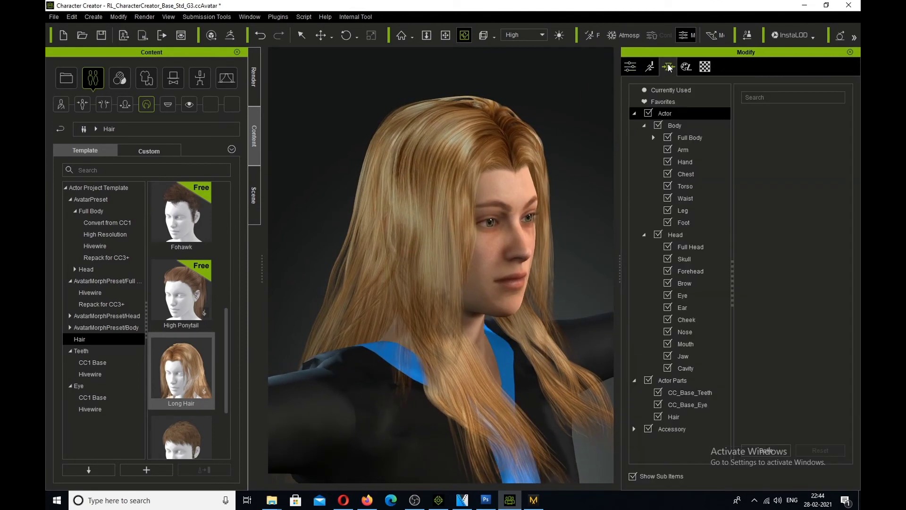
pyautogui.click(686, 246)
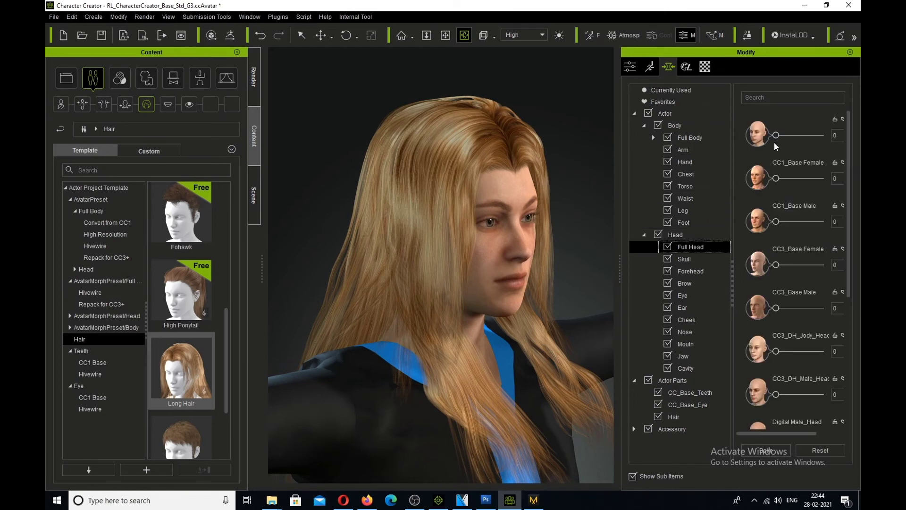
# - Try the first five Full Head morphs, through CC3_Base Male, leaving each at 0
pyautogui.moveTo(777, 135); pyautogui.dragTo(755, 135)
pyautogui.moveTo(777, 179); pyautogui.dragTo(750, 179)
pyautogui.moveTo(776, 221); pyautogui.dragTo(755, 222)
pyautogui.moveTo(777, 267); pyautogui.dragTo(756, 266)
pyautogui.moveTo(777, 308); pyautogui.dragTo(678, 298)
# - Try the Digital Male_Head morph at 100 on the avatar's head and return it to 0
pyautogui.scroll(-4, 807, 270)
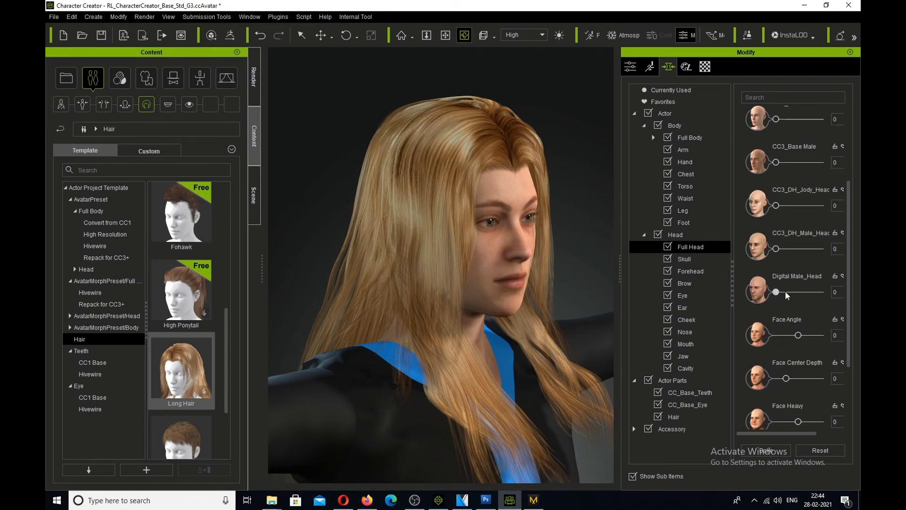
pyautogui.moveTo(776, 292); pyautogui.dragTo(836, 295)
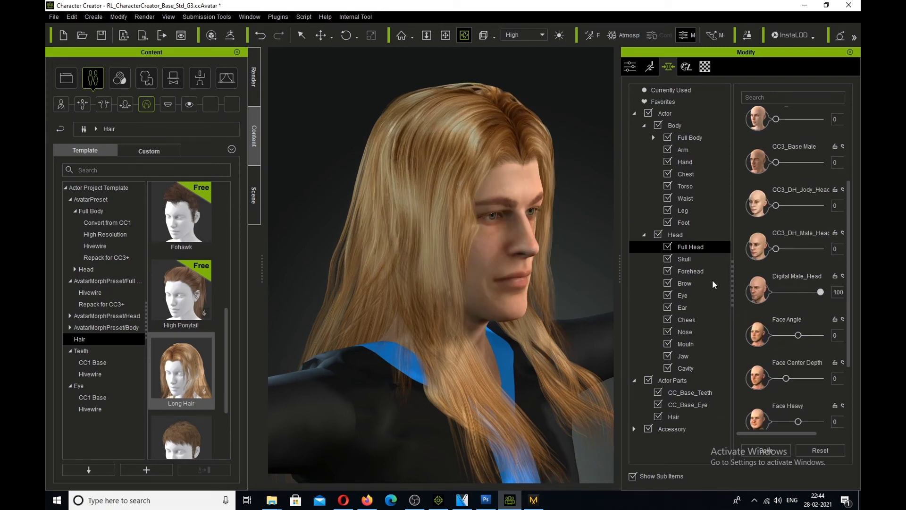
pyautogui.moveTo(495, 231); pyautogui.dragTo(543, 245, button='right')
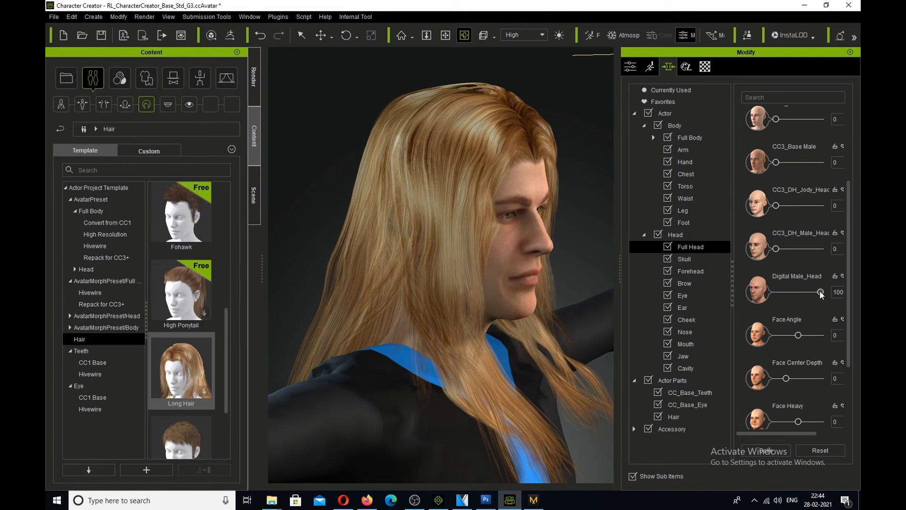
pyautogui.moveTo(821, 292); pyautogui.dragTo(723, 293)
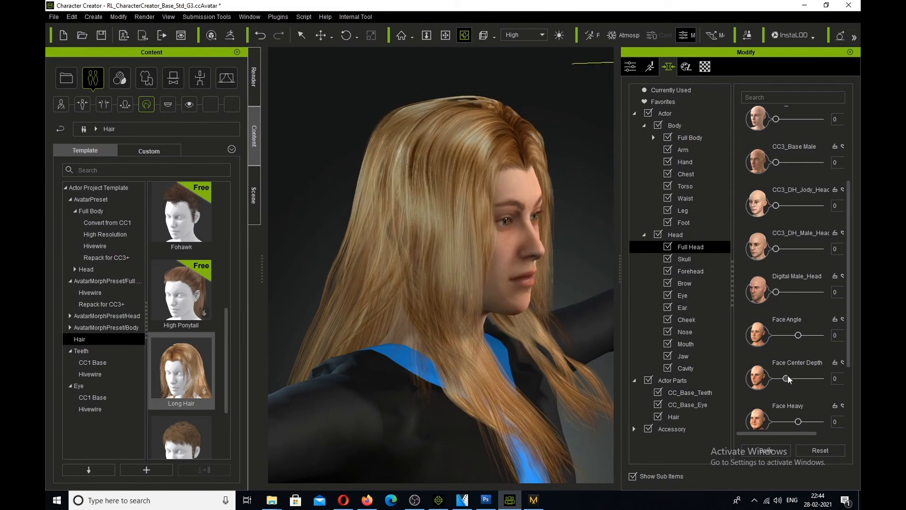
# - Set the Face Center Depth morph to 2 and show the avatar's Eye morphs
pyautogui.moveTo(800, 379)
pyautogui.mouseDown()
pyautogui.moveTo(845, 382)
pyautogui.moveTo(764, 376)
pyautogui.moveTo(786, 382)
pyautogui.mouseUp()
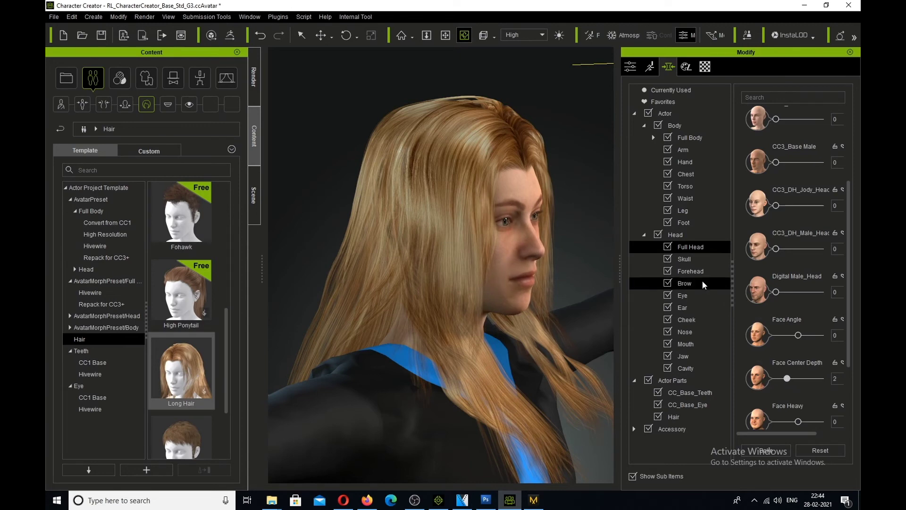
pyautogui.click(689, 259)
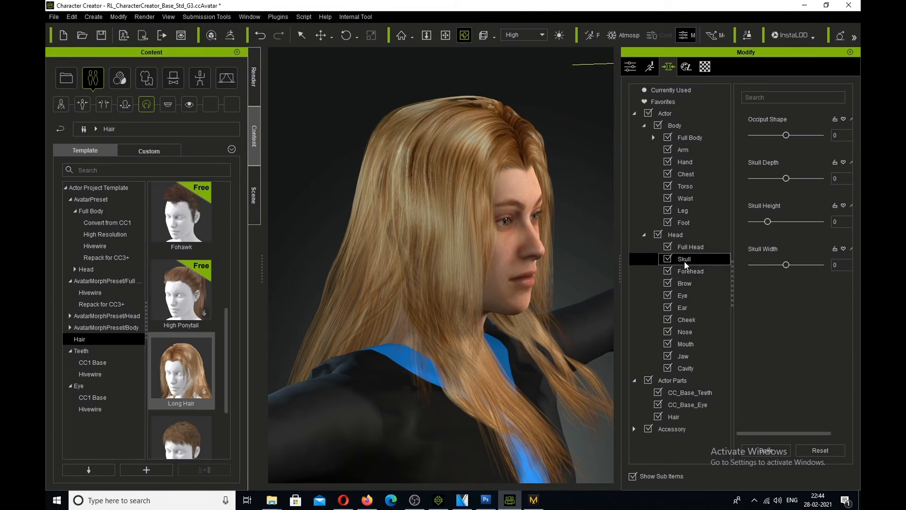
pyautogui.click(683, 296)
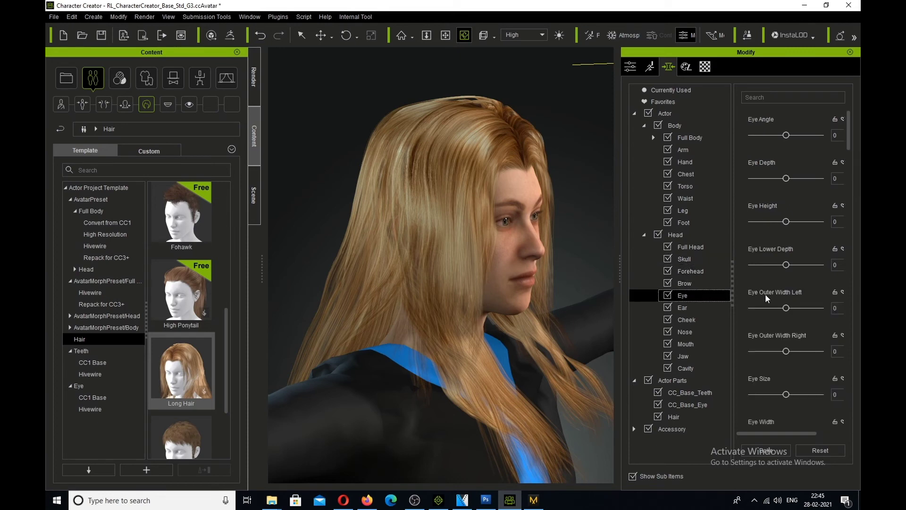
# - Set the avatar's Eye Angle morph to 14 and Eye Height to 16, and try Eye Lower Depth and Eye Outer Width Left
pyautogui.moveTo(786, 138)
pyautogui.mouseDown()
pyautogui.moveTo(822, 138)
pyautogui.moveTo(781, 138)
pyautogui.moveTo(788, 144)
pyautogui.mouseUp()
pyautogui.moveTo(581, 238); pyautogui.dragTo(546, 244, button='right')
pyautogui.moveTo(412, 226); pyautogui.dragTo(424, 198, button='right')
pyautogui.moveTo(788, 226)
pyautogui.mouseDown()
pyautogui.moveTo(809, 222)
pyautogui.moveTo(739, 219)
pyautogui.moveTo(800, 221)
pyautogui.moveTo(793, 223)
pyautogui.mouseUp()
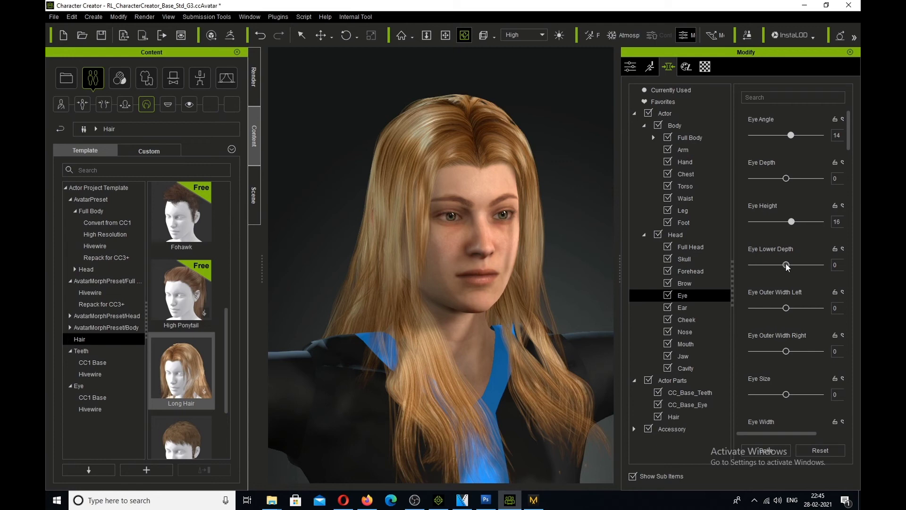
pyautogui.scroll(1, 774, 266)
pyautogui.moveTo(821, 265); pyautogui.dragTo(798, 265)
pyautogui.click(797, 308)
# - Set the avatar's Nose Bridge Depth morph to -34 and Nose Depth to -90, judging the nose in profile
pyautogui.click(689, 332)
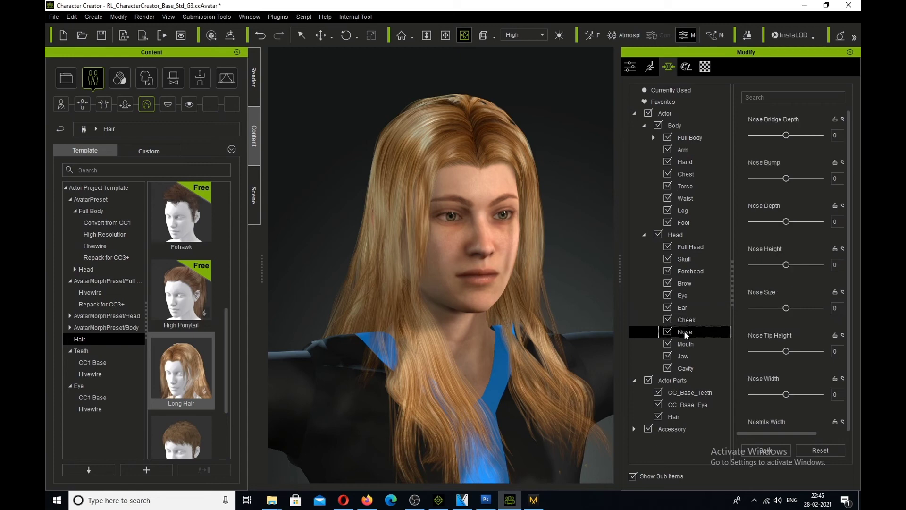
pyautogui.click(775, 136)
pyautogui.moveTo(775, 136); pyautogui.dragTo(843, 142)
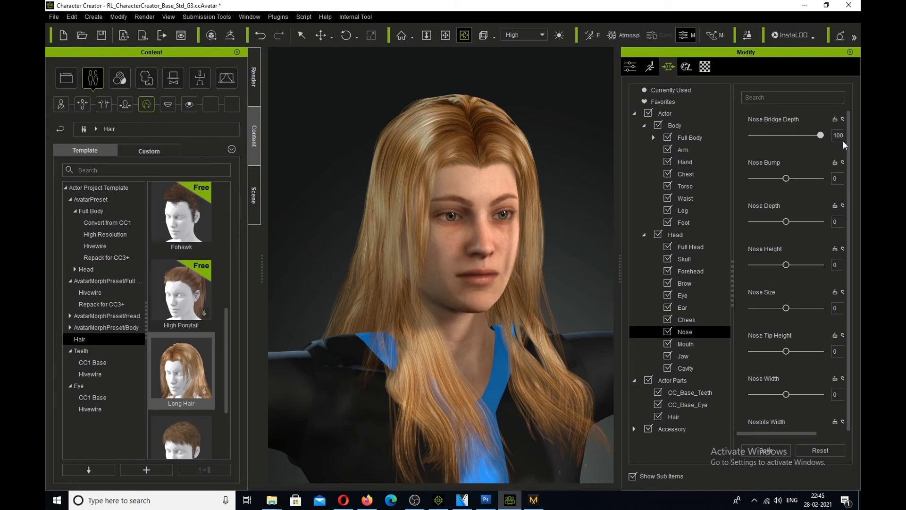
pyautogui.moveTo(548, 199); pyautogui.dragTo(748, 204, button='right')
pyautogui.moveTo(822, 136); pyautogui.dragTo(776, 141)
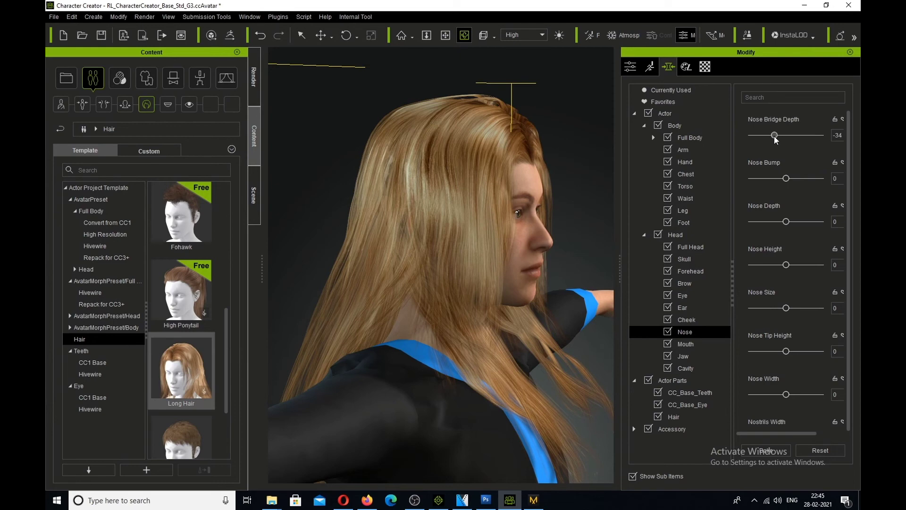
pyautogui.moveTo(786, 222); pyautogui.dragTo(757, 225)
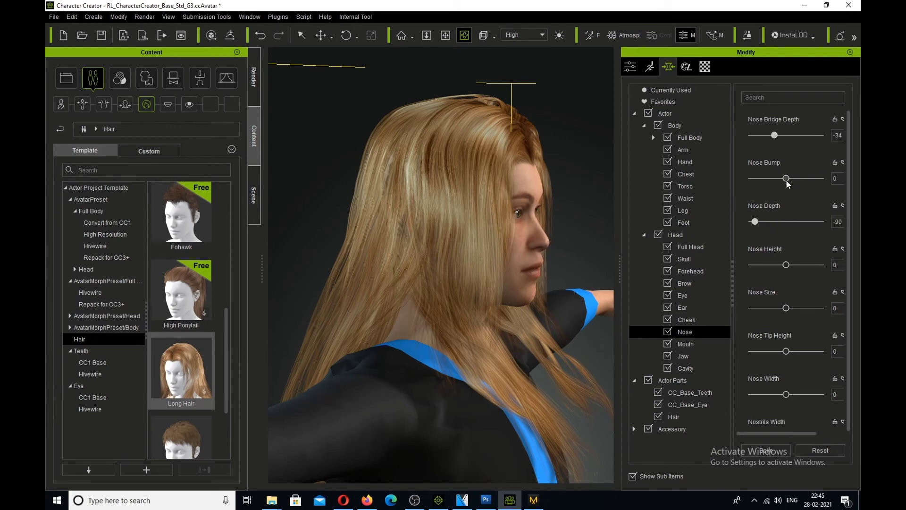
# - Set the Nose Bump morph to 19, Nose Size to 21 and Nose Tip Height to -53
pyautogui.moveTo(789, 180)
pyautogui.mouseDown()
pyautogui.moveTo(800, 180)
pyautogui.moveTo(790, 180)
pyautogui.mouseUp()
pyautogui.moveTo(792, 308)
pyautogui.mouseDown()
pyautogui.moveTo(821, 307)
pyautogui.moveTo(795, 307)
pyautogui.mouseUp()
pyautogui.moveTo(790, 349); pyautogui.dragTo(768, 341)
pyautogui.moveTo(533, 220); pyautogui.dragTo(536, 127, button='right')
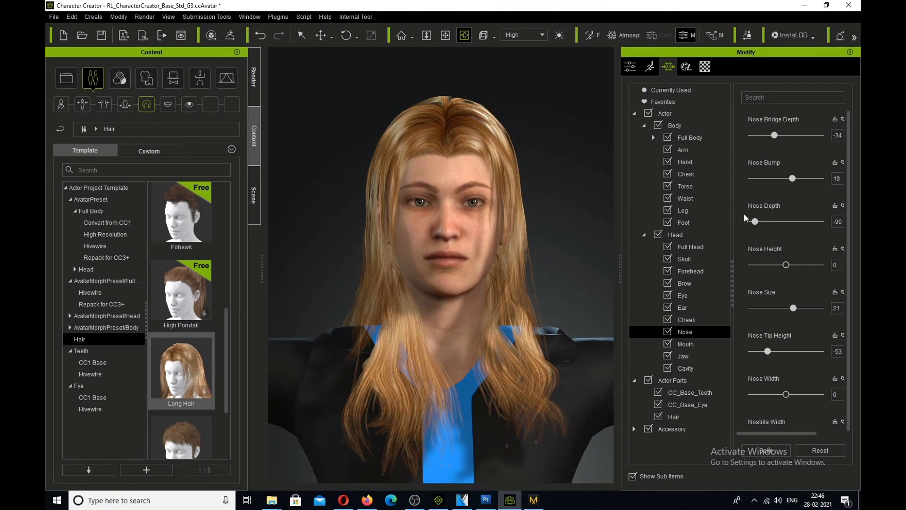
# - Check the Ear morphs and lower one of the avatar's Mouth morphs
pyautogui.click(683, 308)
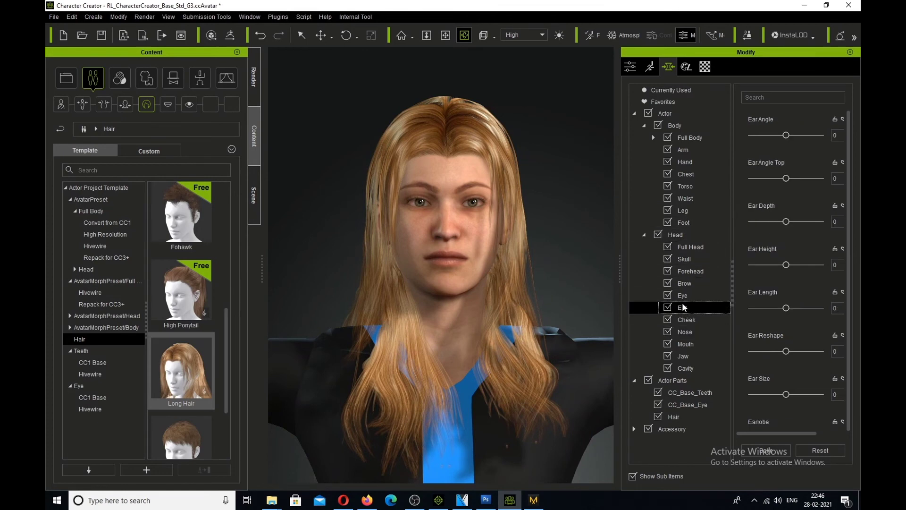
pyautogui.click(786, 308)
pyautogui.click(683, 345)
pyautogui.moveTo(788, 311); pyautogui.dragTo(766, 310)
pyautogui.moveTo(585, 272); pyautogui.dragTo(468, 191, button='right')
# - Set the avatar's Jaw Height morph to 67 and check the face and the whole figure
pyautogui.click(695, 356)
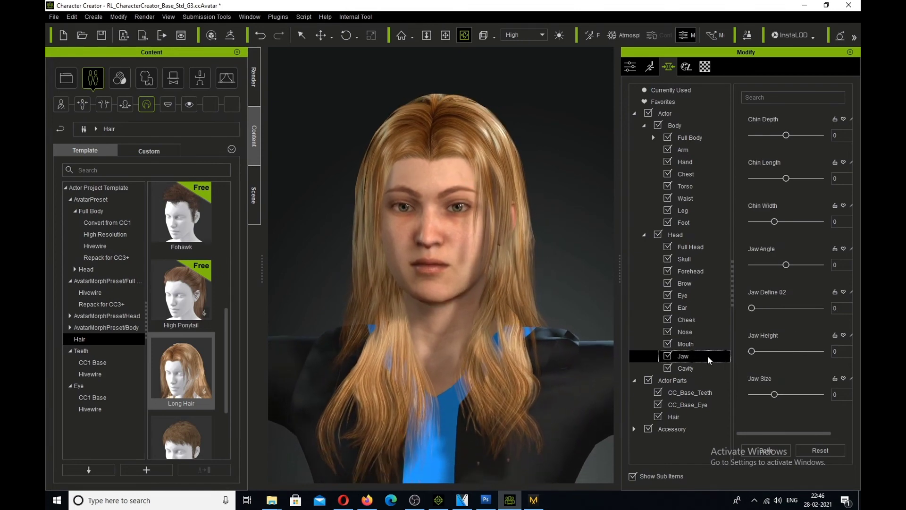
pyautogui.moveTo(752, 352); pyautogui.dragTo(798, 351)
pyautogui.moveTo(529, 352); pyautogui.dragTo(550, 351, button='right')
pyautogui.moveTo(496, 218); pyautogui.dragTo(494, 255, button='right')
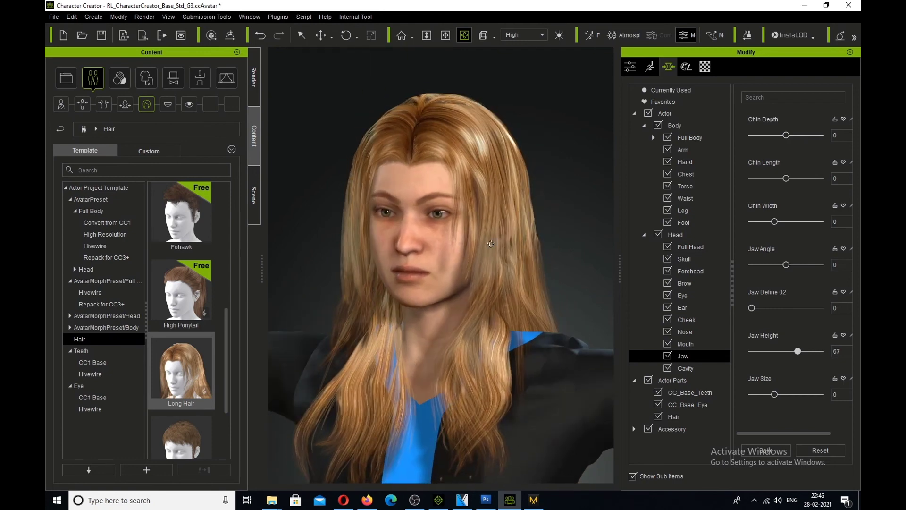
pyautogui.scroll(-5, 493, 255)
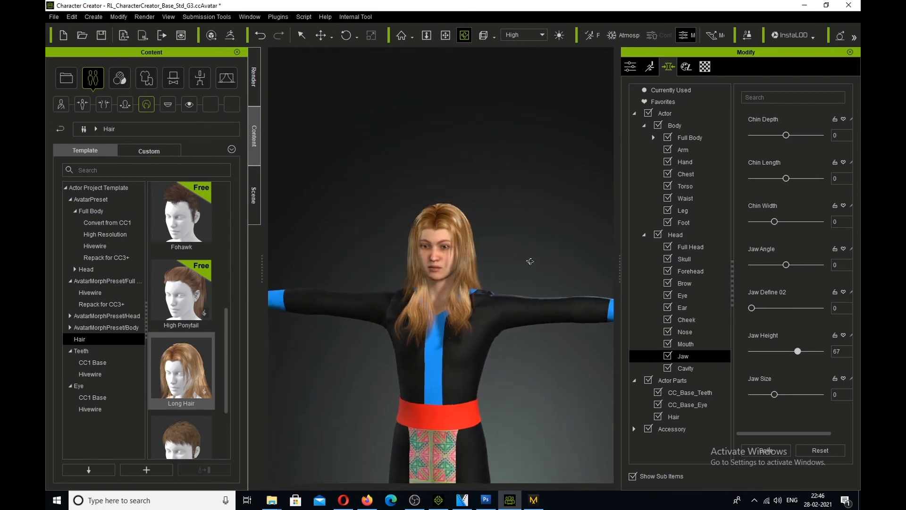
pyautogui.scroll(-6, 519, 259)
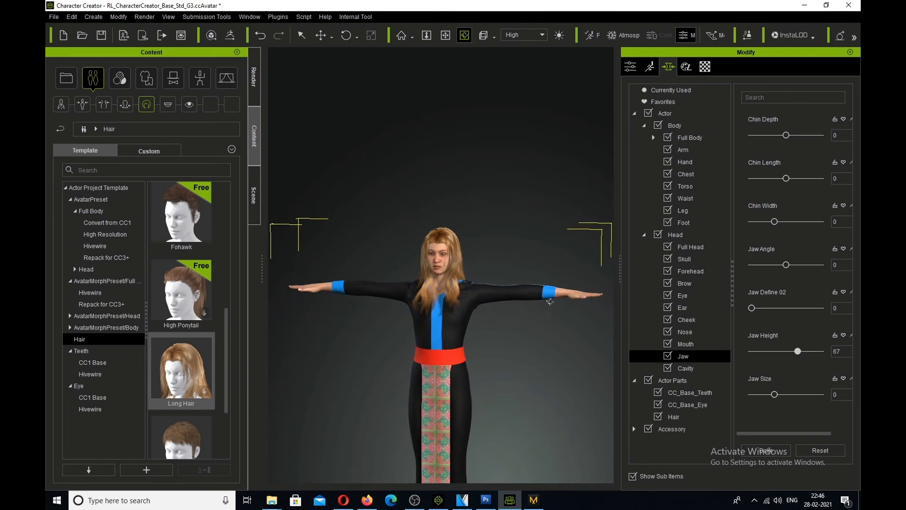
# - Try the CC1_Base Female full-body morph on the avatar and return it to 0
pyautogui.click(631, 66)
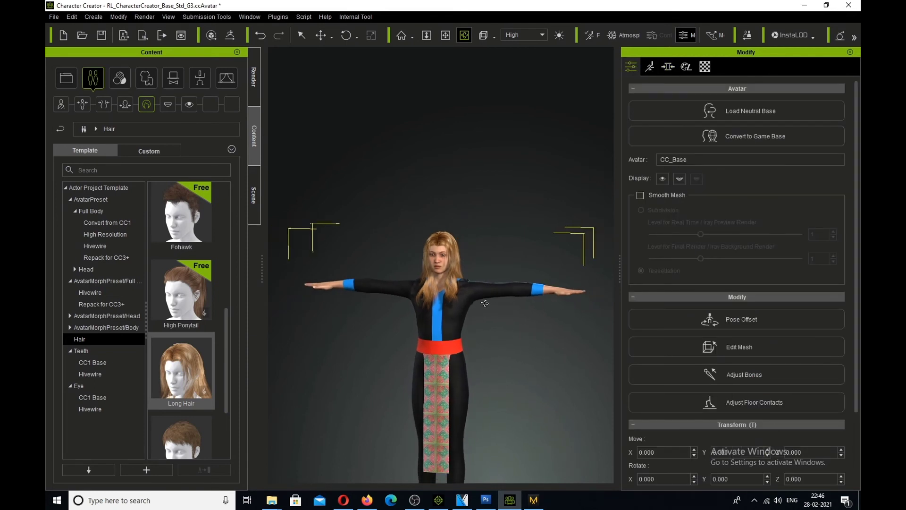
pyautogui.moveTo(490, 317); pyautogui.dragTo(559, 282)
pyautogui.moveTo(457, 296); pyautogui.dragTo(330, 289)
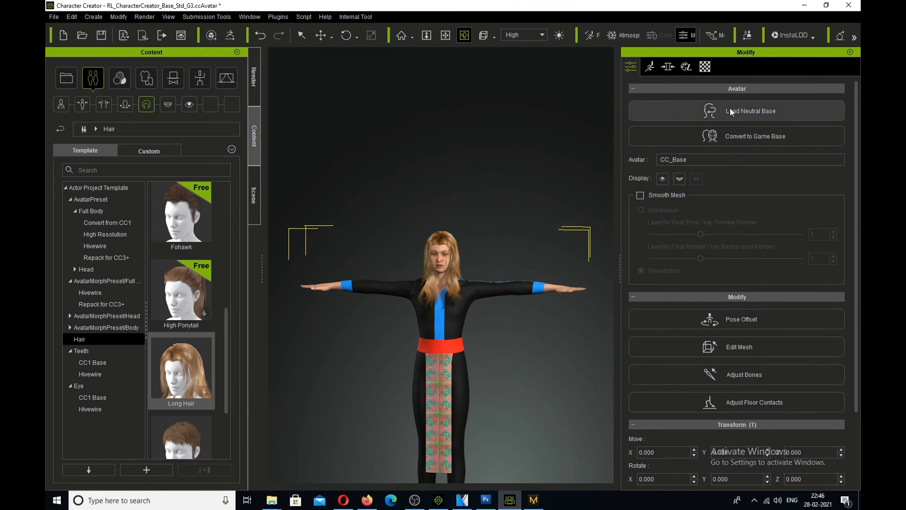
pyautogui.click(668, 67)
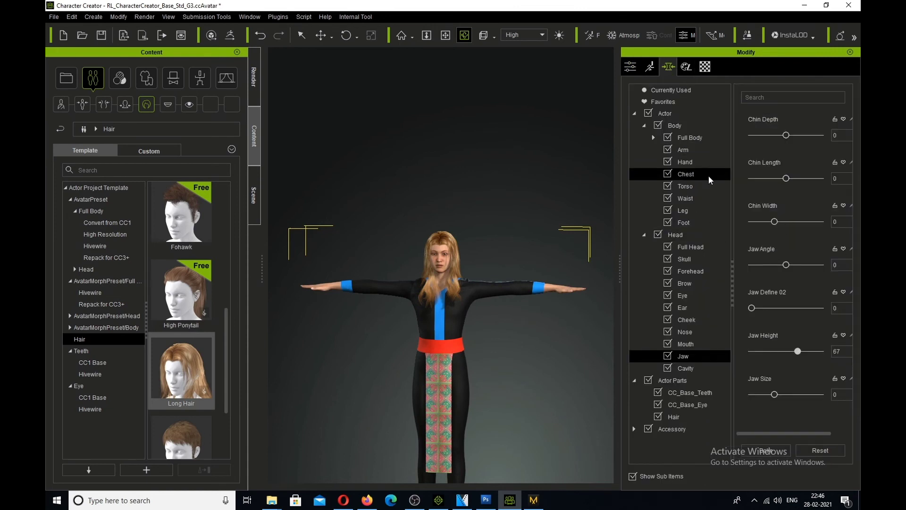
pyautogui.click(677, 111)
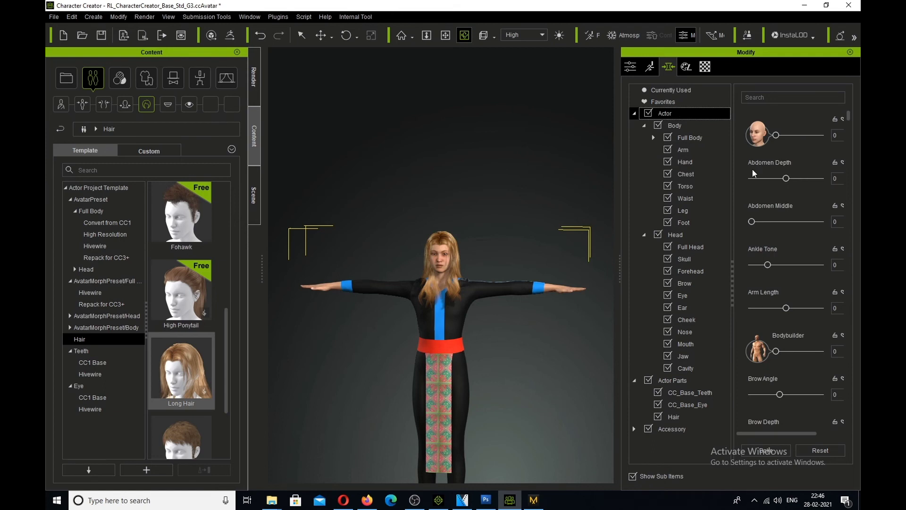
pyautogui.click(690, 126)
pyautogui.click(701, 136)
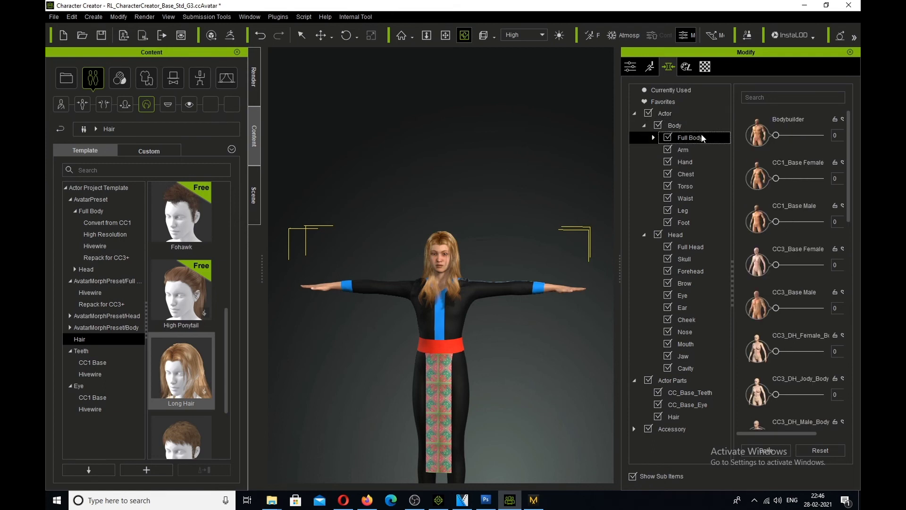
pyautogui.moveTo(776, 178); pyautogui.dragTo(762, 191)
# - Select the khaub ncaws1 outfit and transfer skin weights to it with the Default template
pyautogui.click(301, 35)
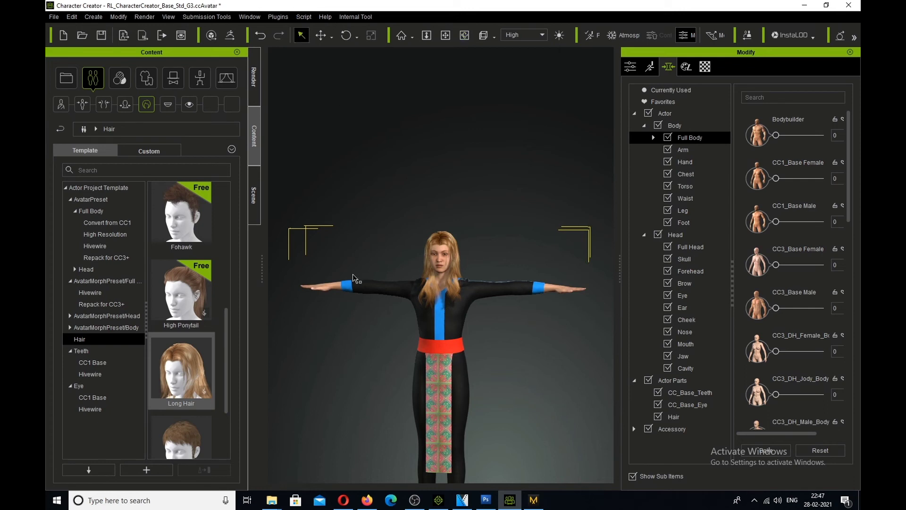
pyautogui.click(355, 278)
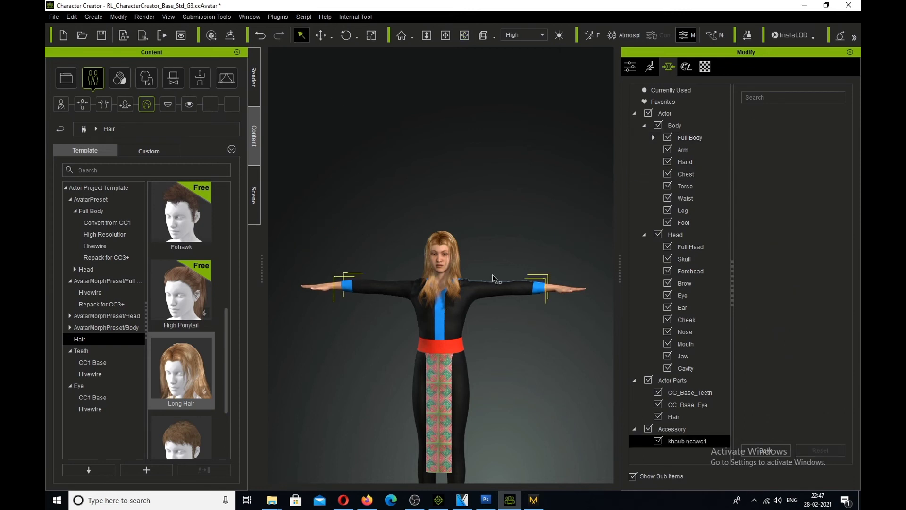
pyautogui.click(631, 66)
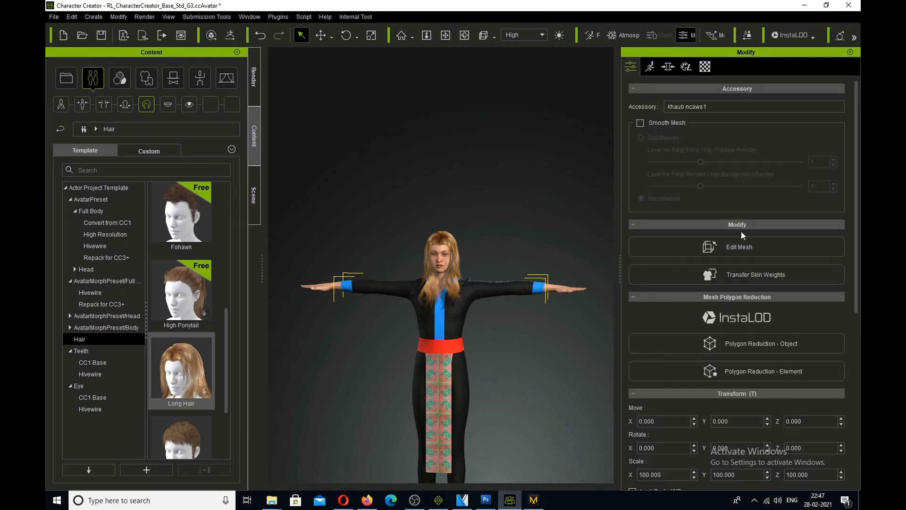
pyautogui.click(750, 272)
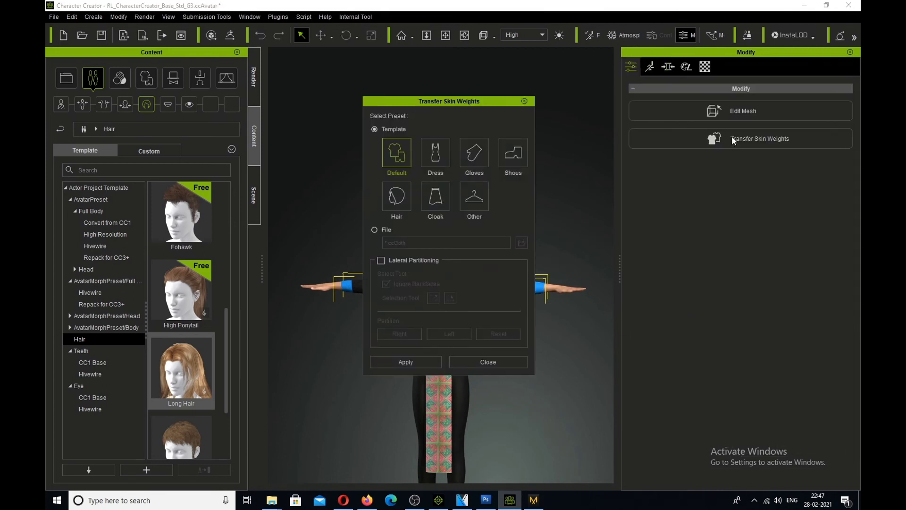
pyautogui.click(525, 101)
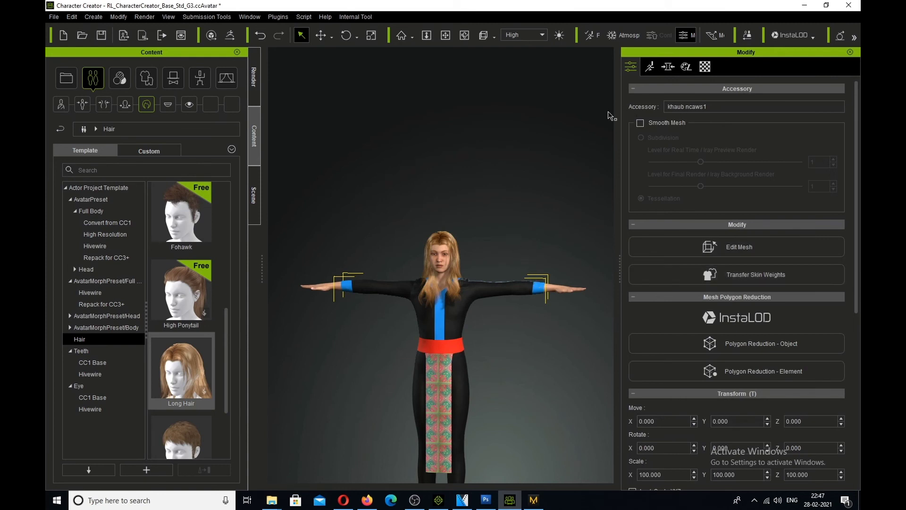
pyautogui.click(740, 276)
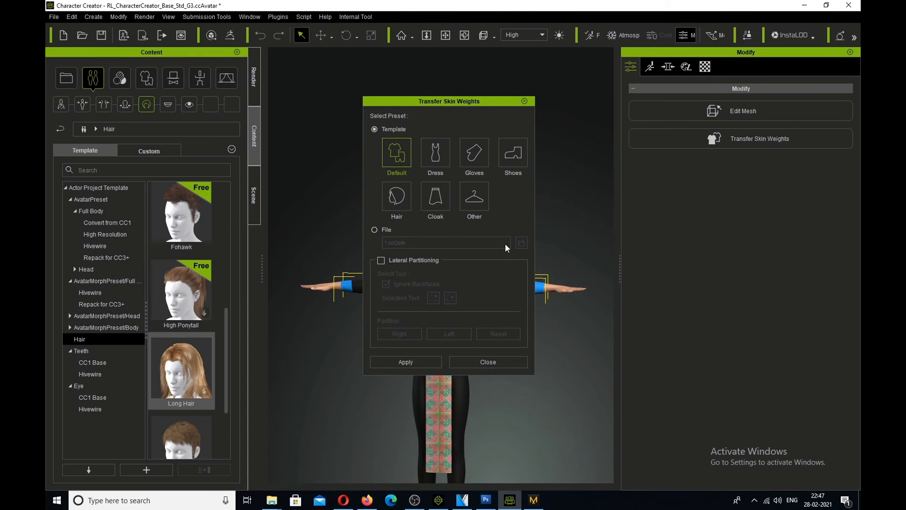
pyautogui.click(414, 363)
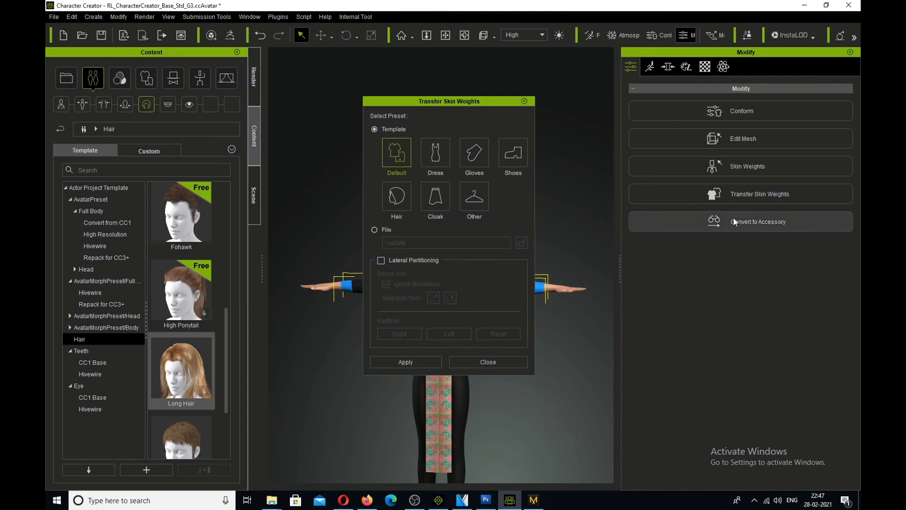
pyautogui.click(524, 101)
# - Try the Bodybuilder, CC1_Base Female, CC1_Base Male and CC3_Base Male full-body morphs on the dressed avatar, restoring each to 0
pyautogui.click(669, 67)
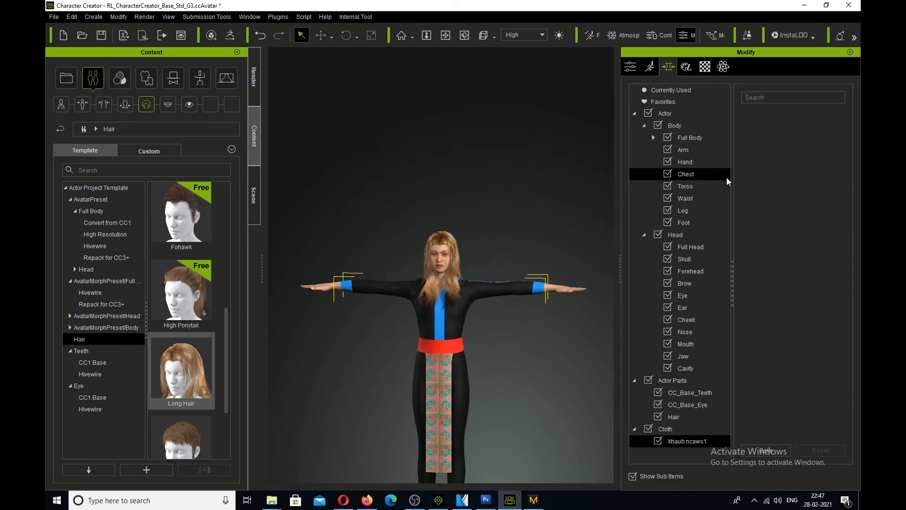
pyautogui.click(687, 148)
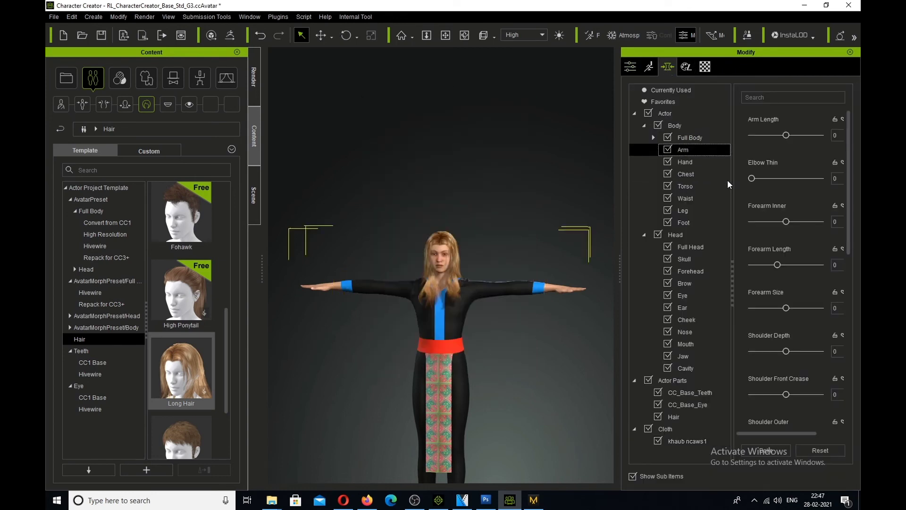
pyautogui.click(694, 138)
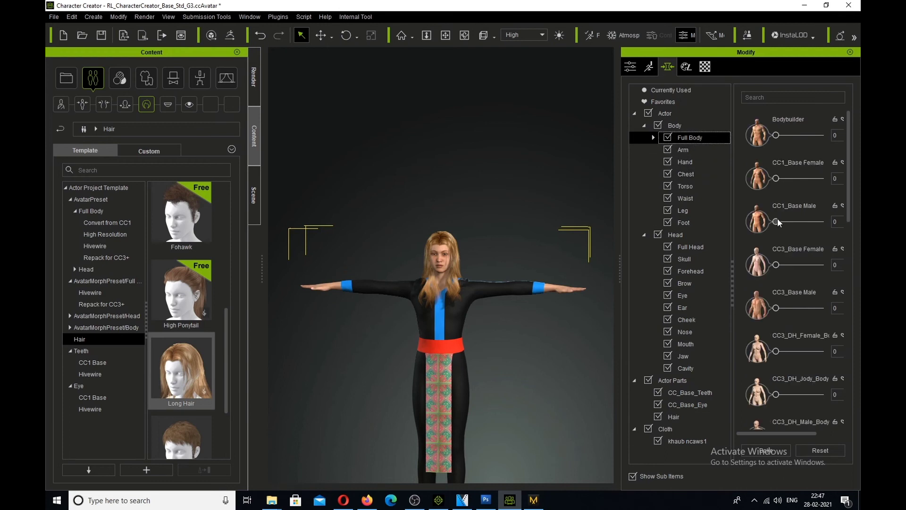
pyautogui.moveTo(776, 135)
pyautogui.mouseDown()
pyautogui.moveTo(842, 135)
pyautogui.moveTo(774, 136)
pyautogui.mouseUp()
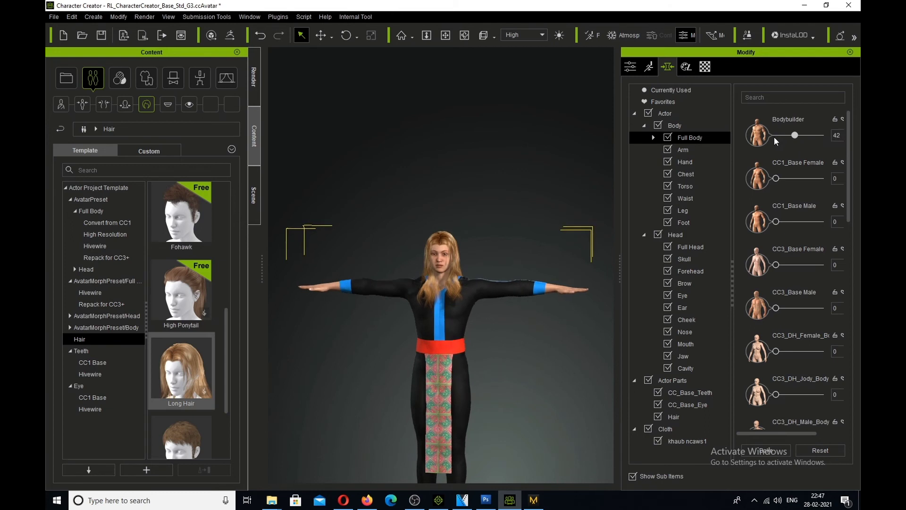
pyautogui.moveTo(776, 179); pyautogui.dragTo(708, 186)
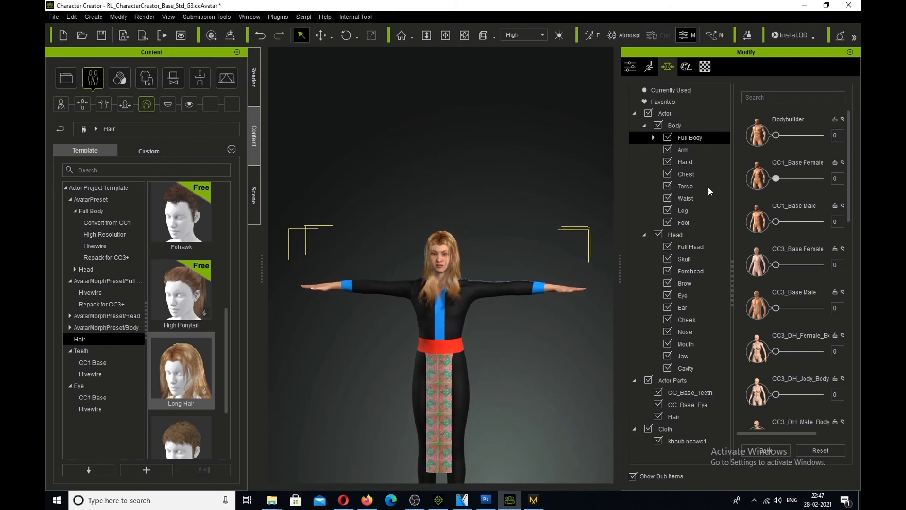
pyautogui.moveTo(777, 222); pyautogui.dragTo(722, 225)
pyautogui.moveTo(777, 308); pyautogui.dragTo(857, 316)
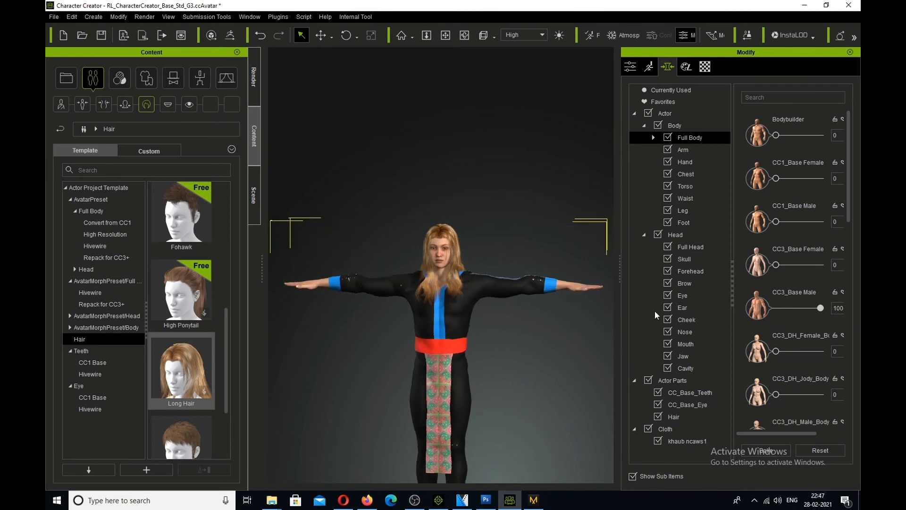
pyautogui.hotkey('ctrl', 'z')
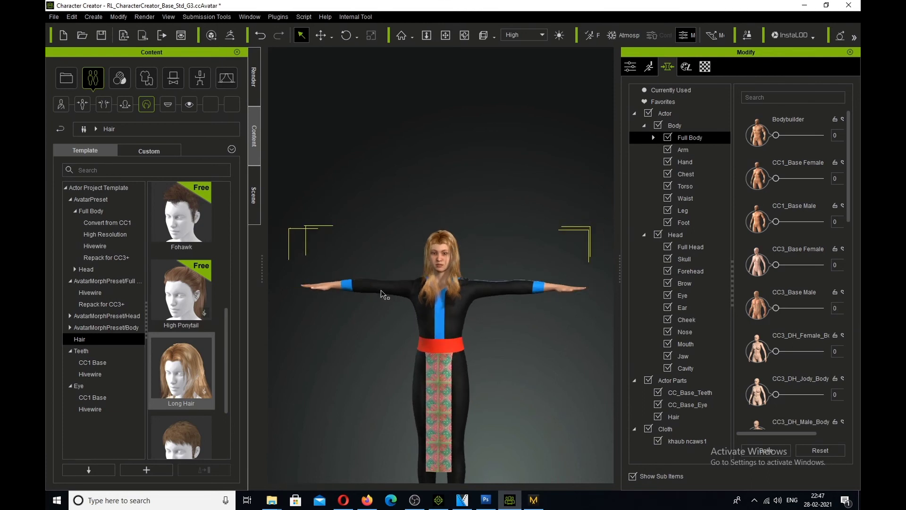
# - Send the dressed avatar to iClone, switch to that application and view the avatar from the front
pyautogui.click(465, 35)
pyautogui.moveTo(519, 326); pyautogui.dragTo(333, 329)
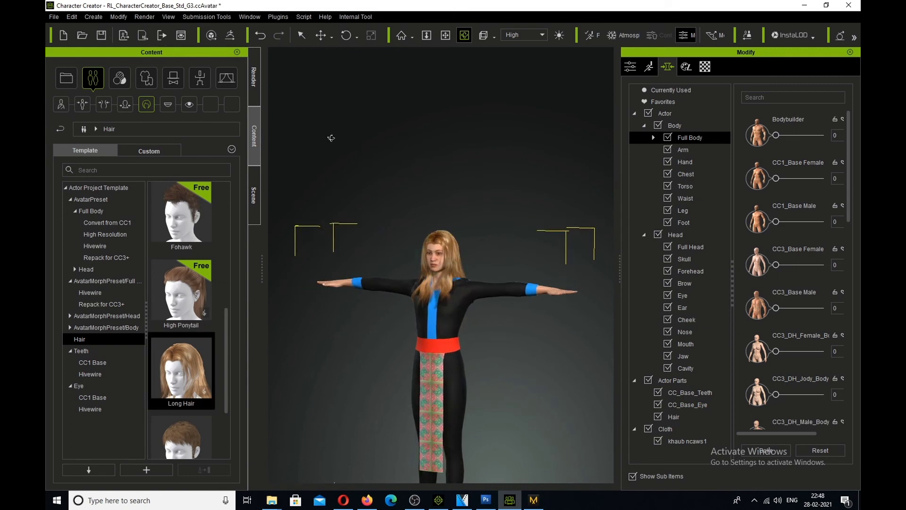
pyautogui.click(144, 40)
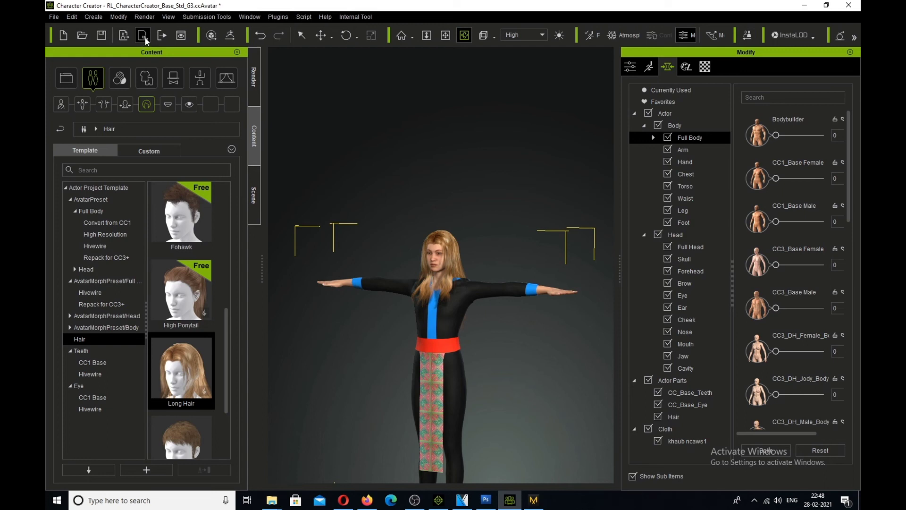
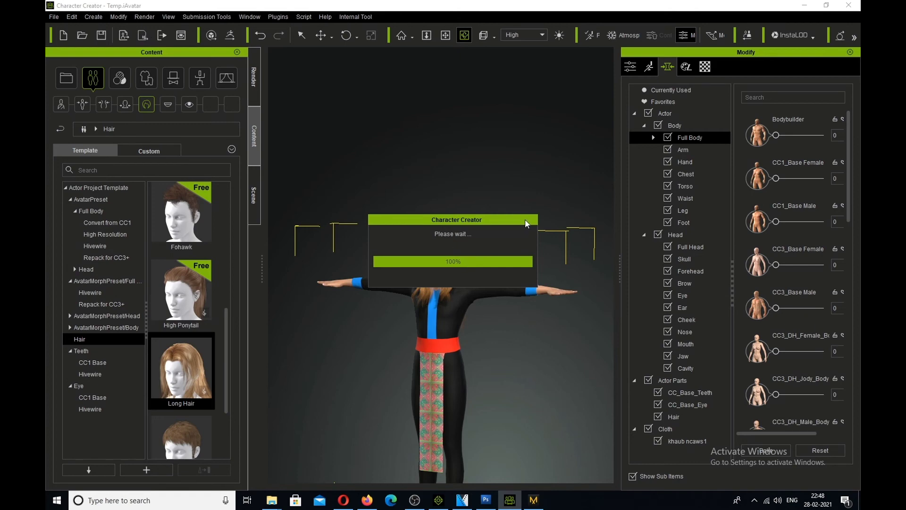
pyautogui.click(438, 501)
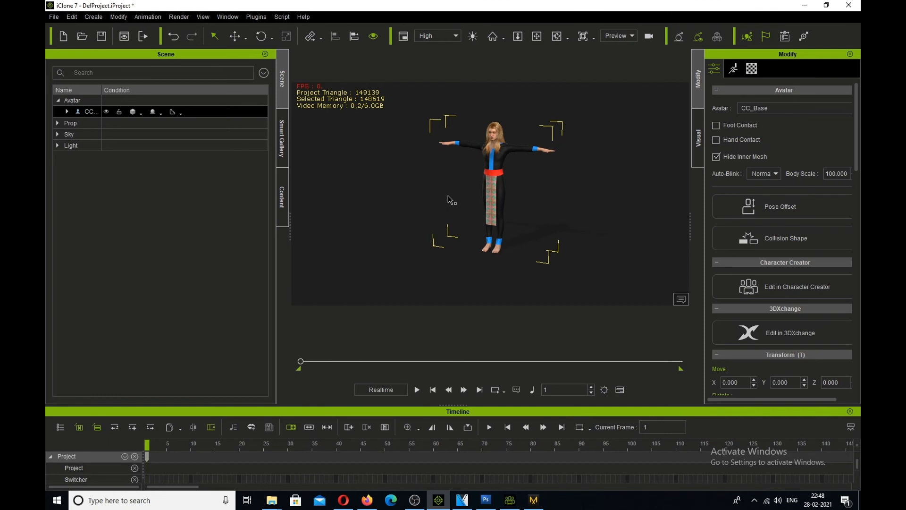
pyautogui.moveTo(454, 196); pyautogui.dragTo(474, 199)
pyautogui.moveTo(489, 171); pyautogui.dragTo(557, 170, button='right')
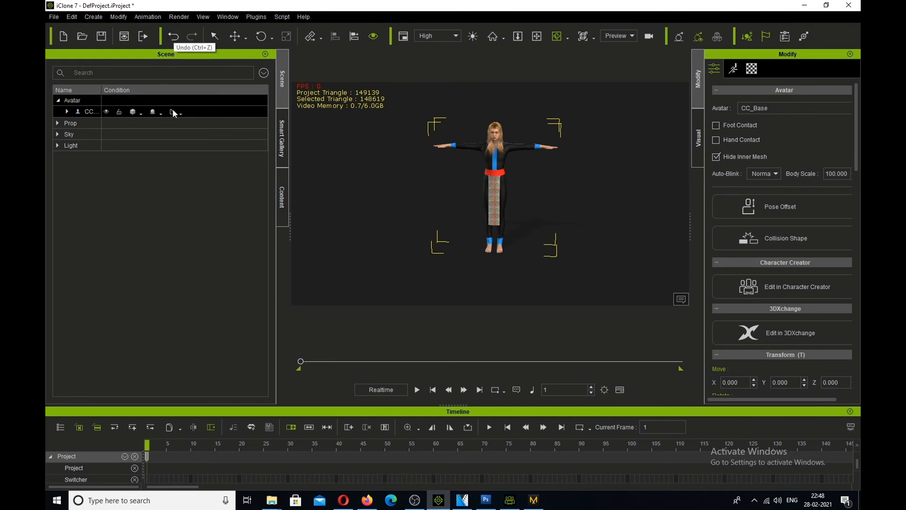
# - Browse the content library's animation templates and the female CC Cloth items among the avatar body parts
pyautogui.click(282, 202)
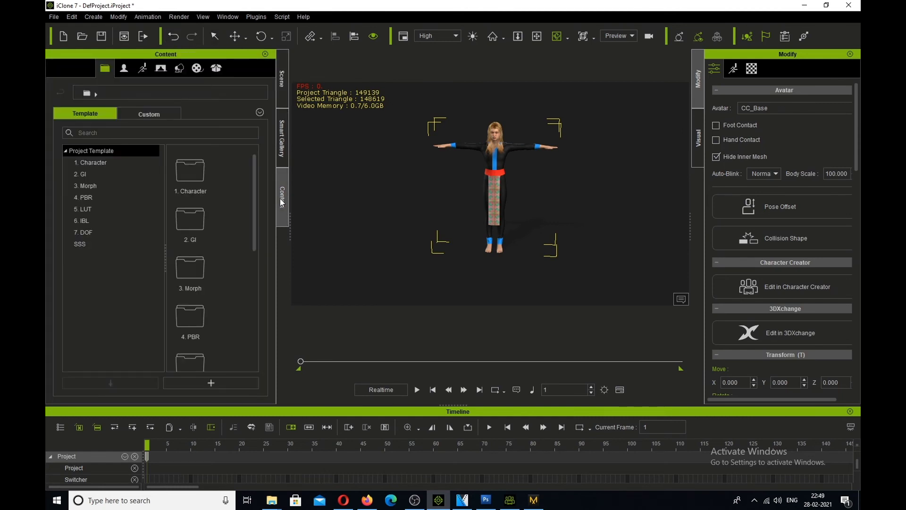
pyautogui.click(140, 74)
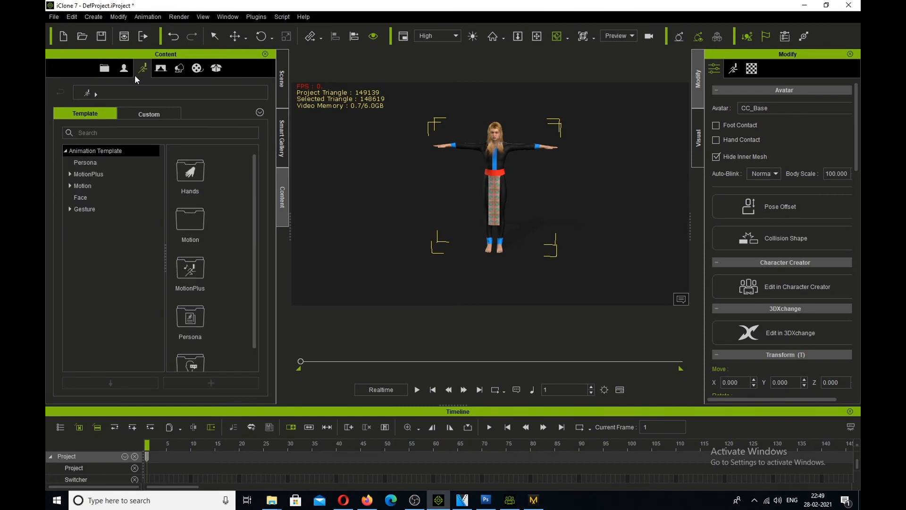
pyautogui.click(69, 186)
pyautogui.click(78, 188)
pyautogui.click(123, 68)
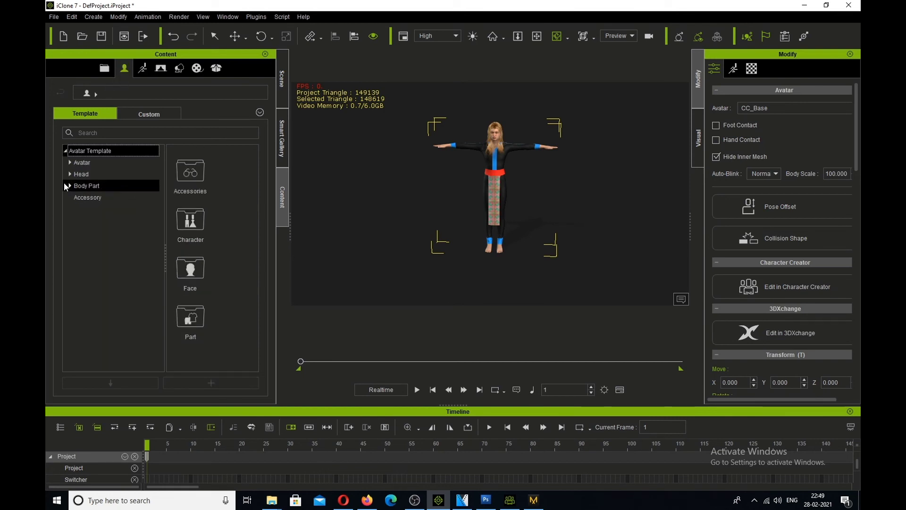
pyautogui.click(75, 188)
pyautogui.click(71, 186)
pyautogui.click(187, 177)
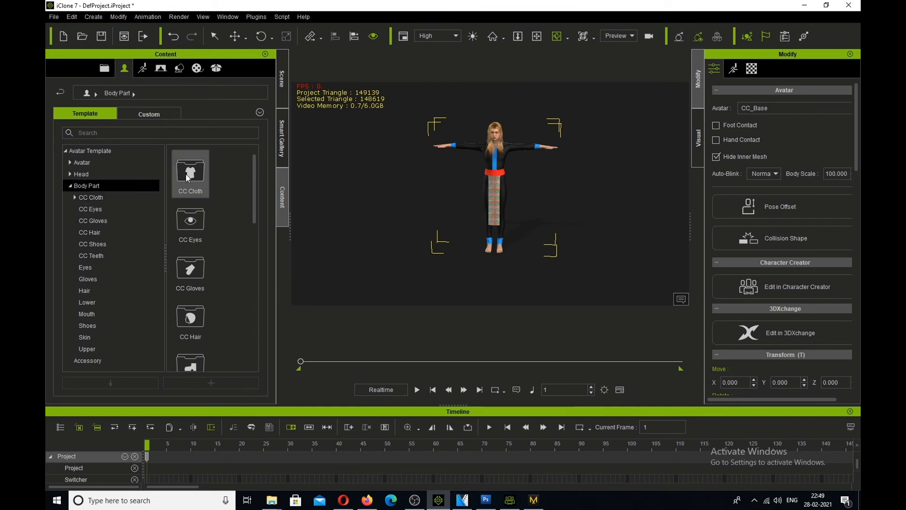
pyautogui.click(76, 198)
pyautogui.click(88, 208)
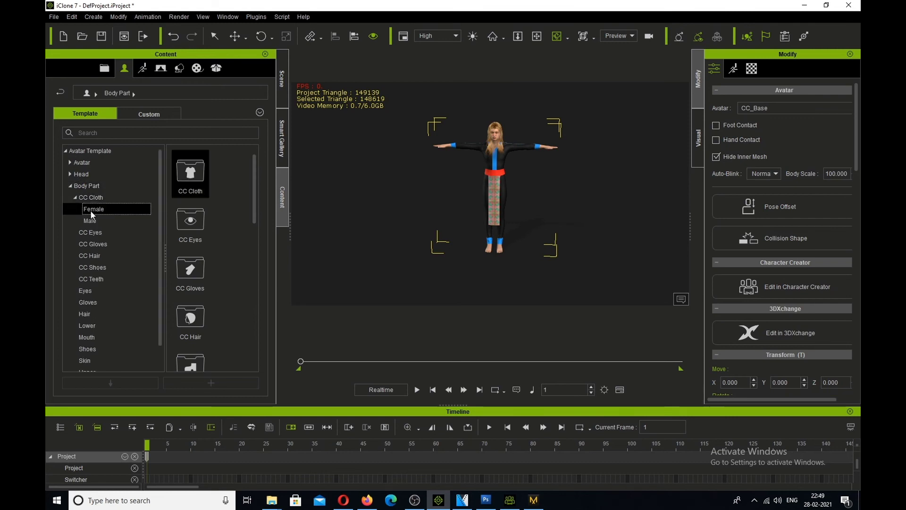
pyautogui.scroll(-1, 185, 304)
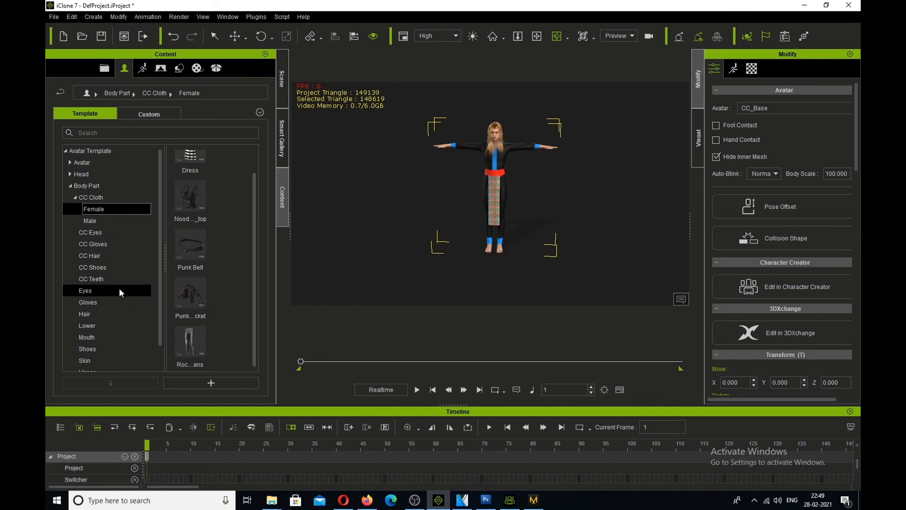
# - Try Eyes_03 from the CC Eyes templates on the avatar, replacing only the eye material
pyautogui.click(88, 234)
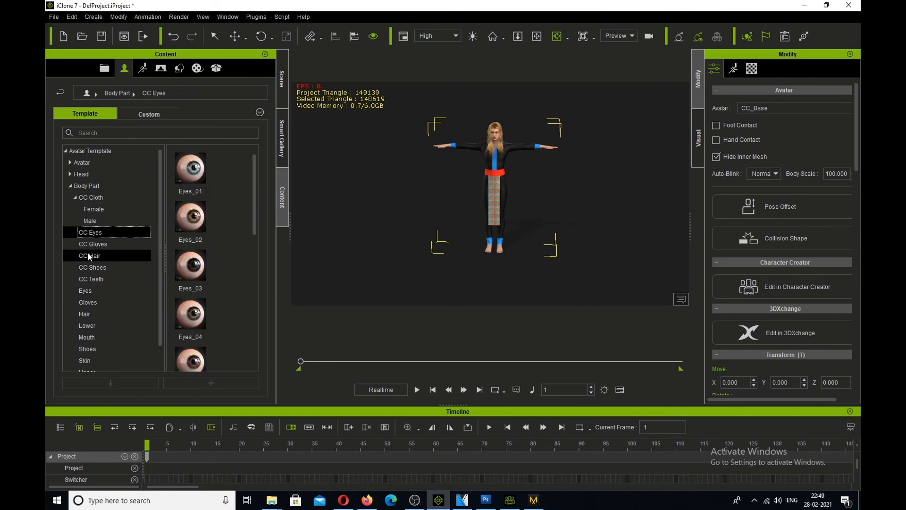
pyautogui.moveTo(195, 273); pyautogui.dragTo(506, 129)
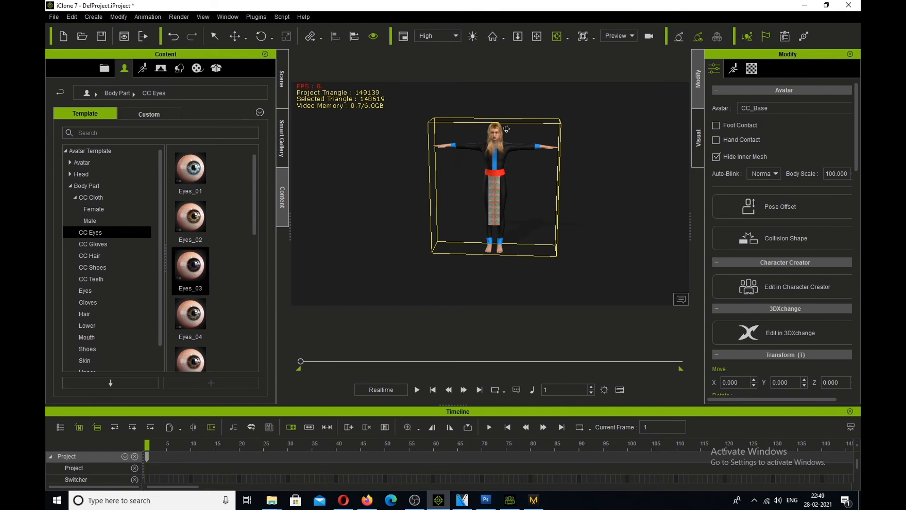
pyautogui.scroll(5, 507, 128)
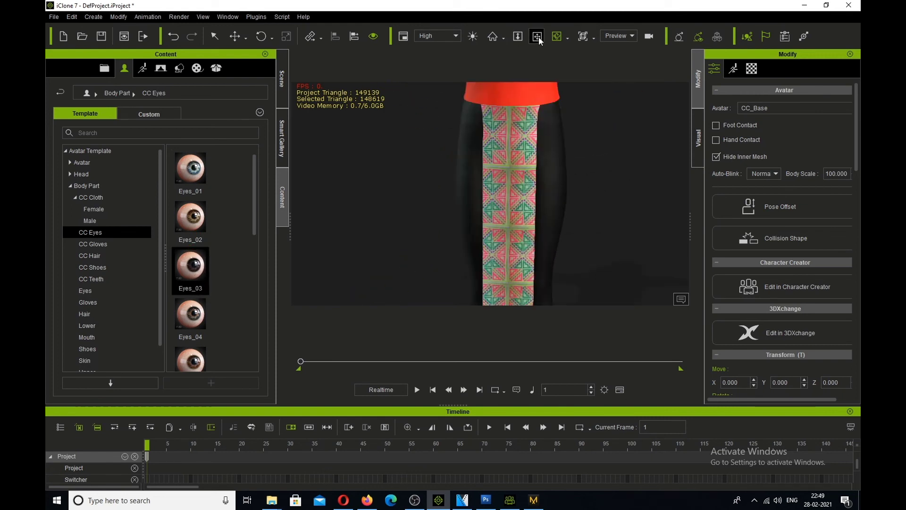
pyautogui.click(538, 38)
pyautogui.moveTo(514, 168); pyautogui.dragTo(442, 194)
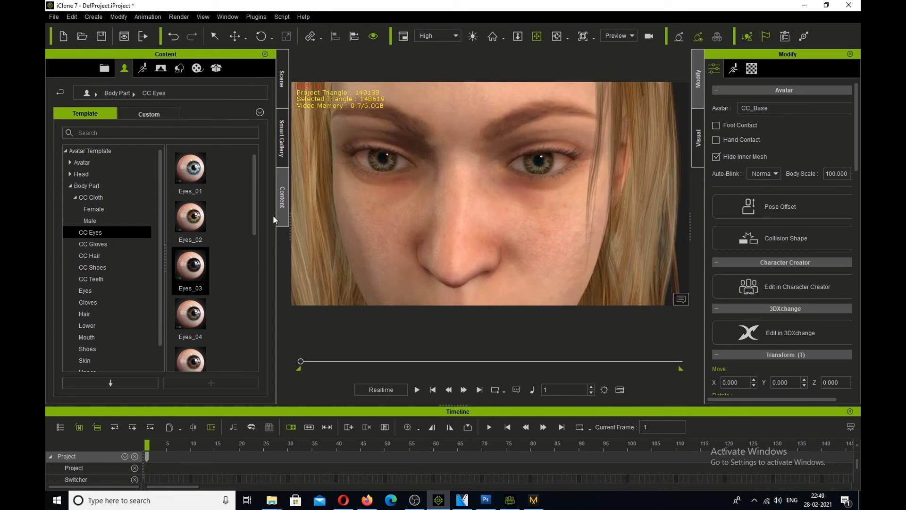
pyautogui.moveTo(191, 267); pyautogui.dragTo(548, 161)
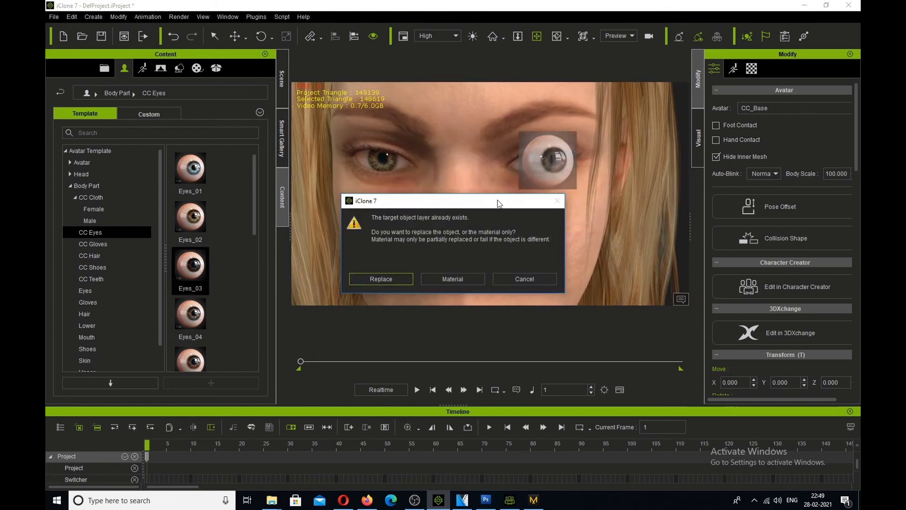
pyautogui.click(452, 278)
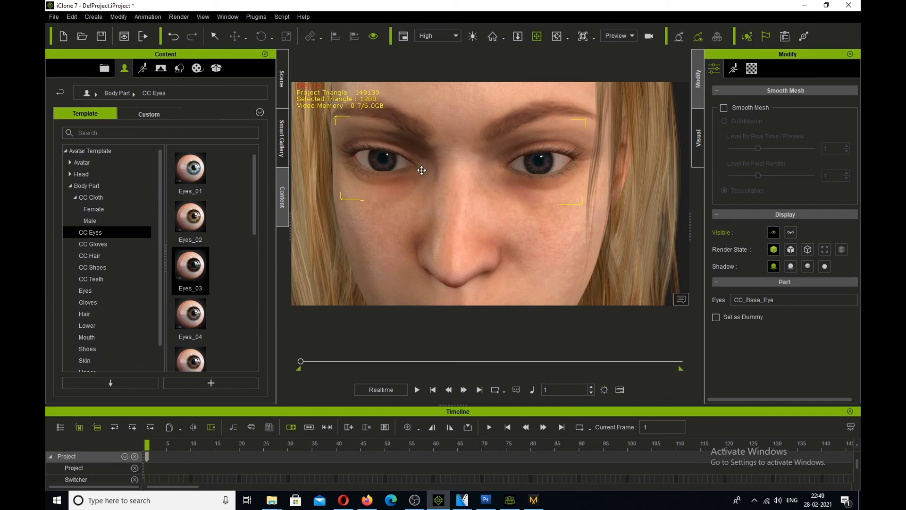
# - Try the Eyes_04 template on the avatar as a material-only replacement and inspect the eyes up close
pyautogui.scroll(-5, 465, 177)
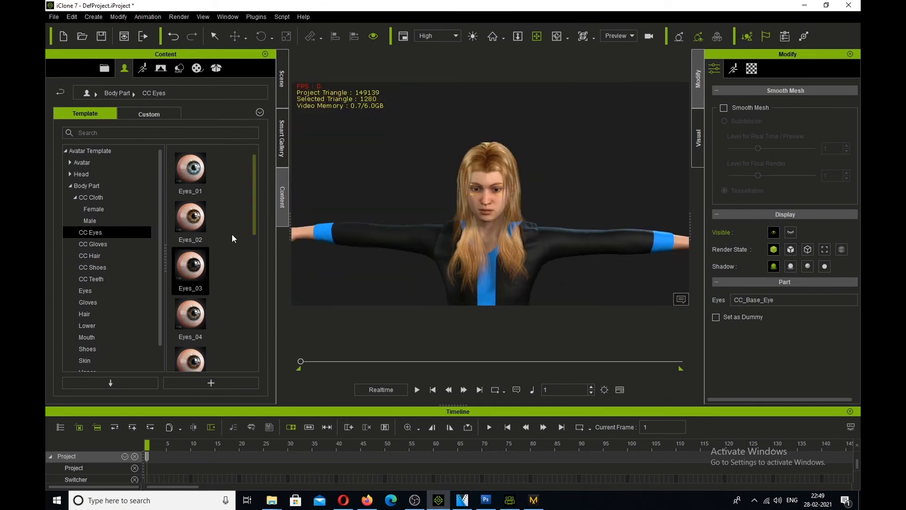
pyautogui.moveTo(190, 314); pyautogui.dragTo(501, 195)
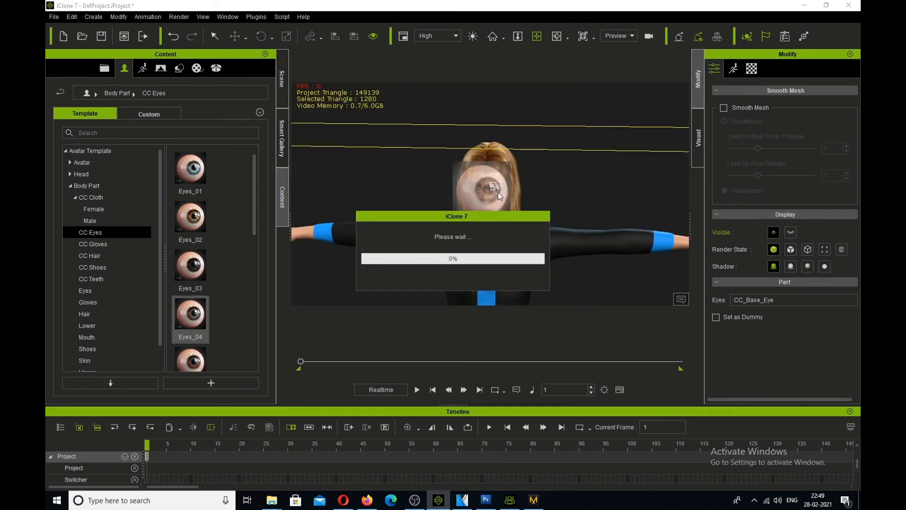
pyautogui.click(467, 278)
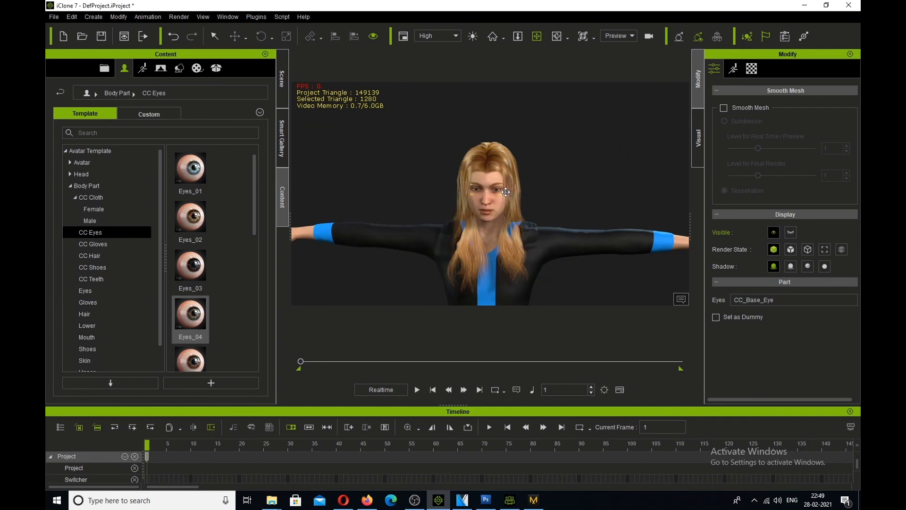
pyautogui.scroll(5, 495, 176)
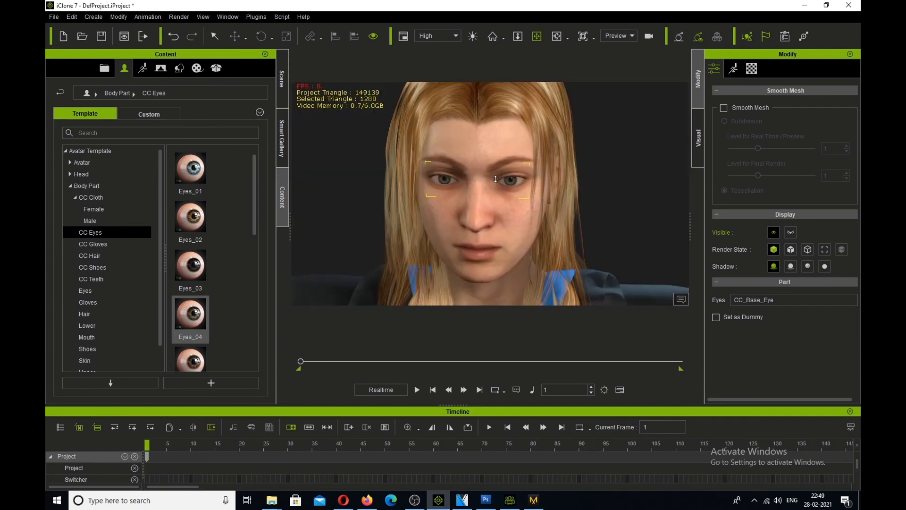
pyautogui.scroll(3, 496, 179)
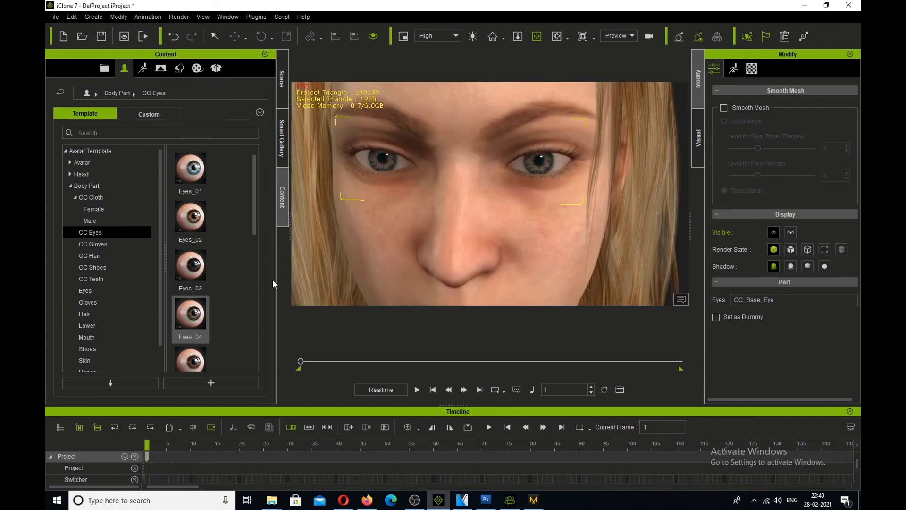
# - Apply the Eyes_11 template to the avatar, replacing only the eye material
pyautogui.scroll(-5, 206, 262)
pyautogui.moveTo(191, 321); pyautogui.dragTo(517, 163)
pyautogui.click(452, 279)
pyautogui.scroll(-3, 410, 216)
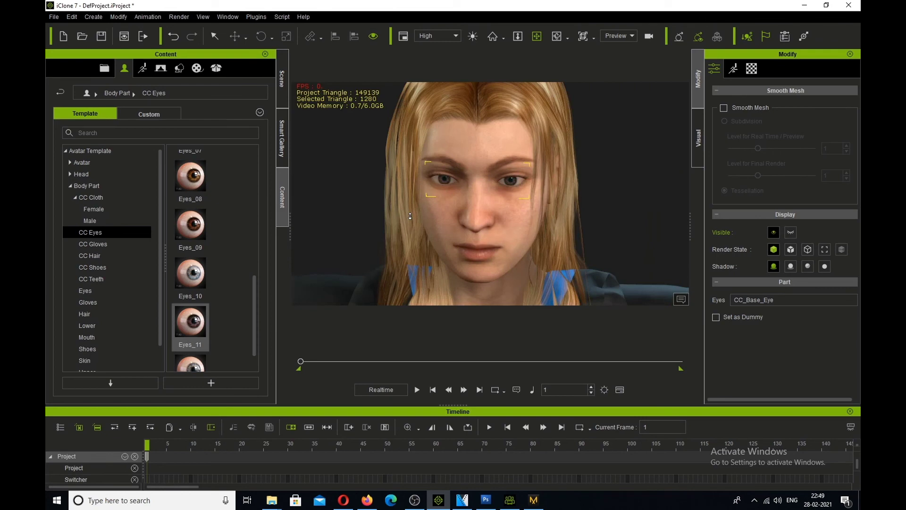
pyautogui.scroll(-3, 410, 215)
pyautogui.scroll(-1, 216, 299)
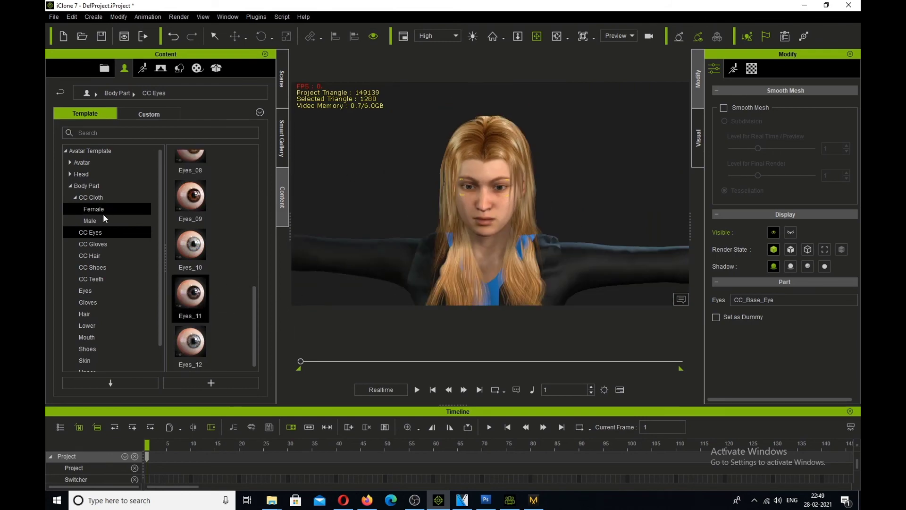
# - Replace the avatar's long blonde hair with the High Ponytail style from the CC Hair templates
pyautogui.click(91, 221)
pyautogui.click(85, 255)
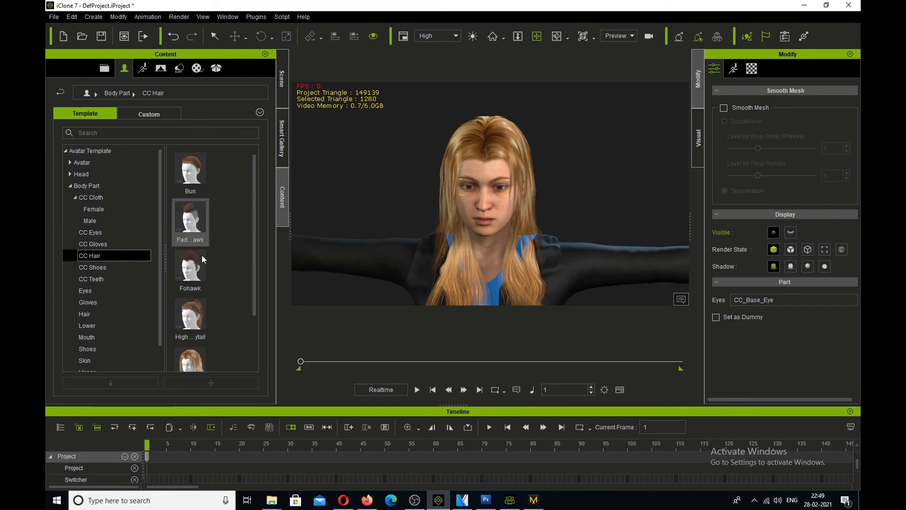
pyautogui.click(195, 315)
pyautogui.moveTo(200, 306); pyautogui.dragTo(486, 150)
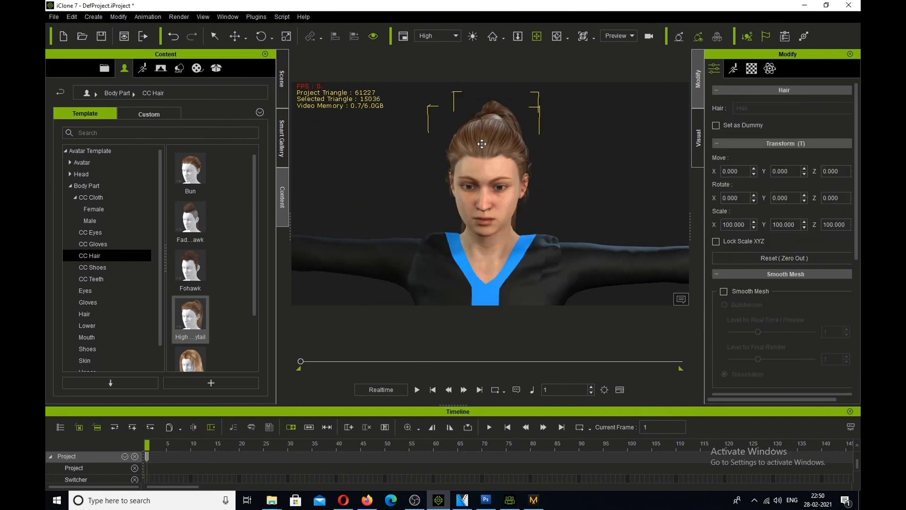
pyautogui.moveTo(462, 154); pyautogui.dragTo(502, 135, button='right')
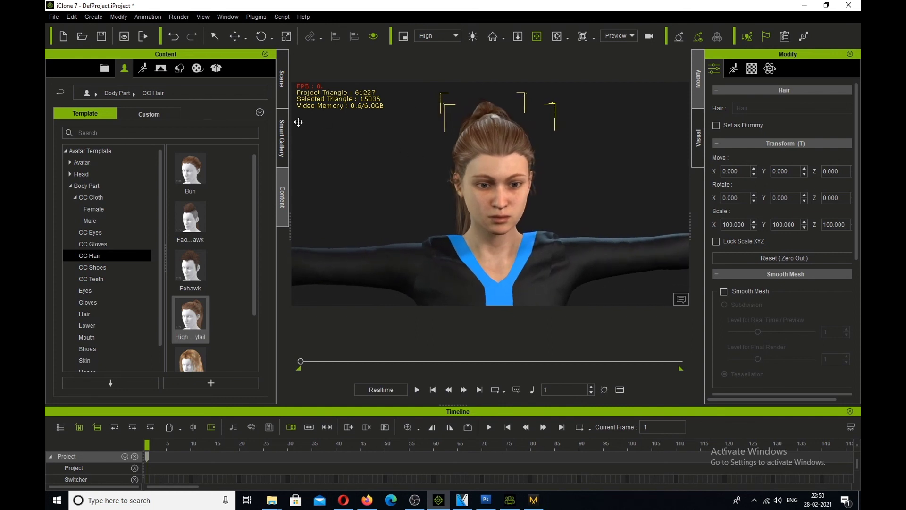
# - Apply the black texture from the Opacity media templates to the avatar's ponytail hair
pyautogui.click(197, 68)
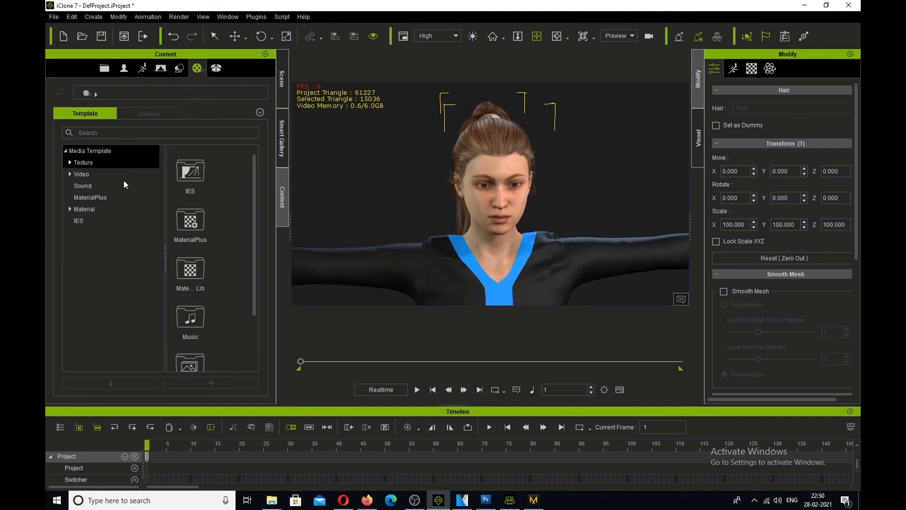
pyautogui.click(69, 174)
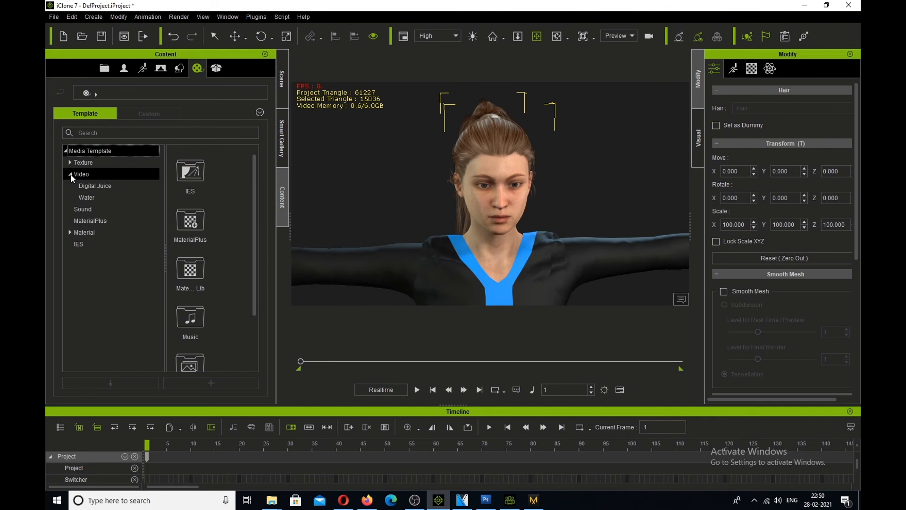
pyautogui.click(72, 232)
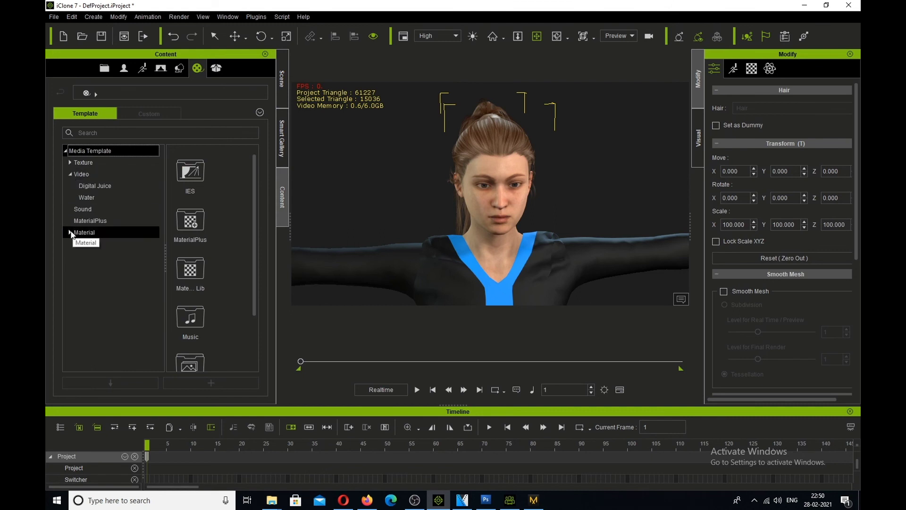
pyautogui.click(69, 174)
pyautogui.click(70, 161)
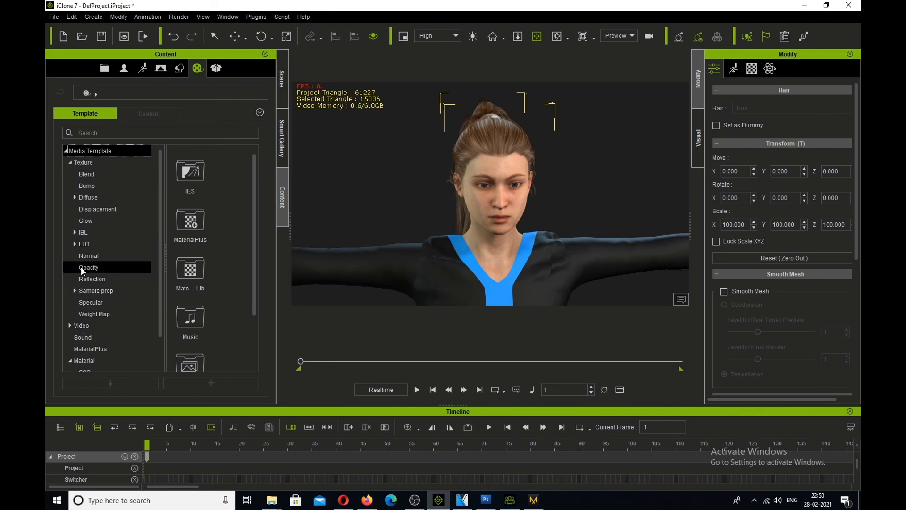
pyautogui.click(81, 268)
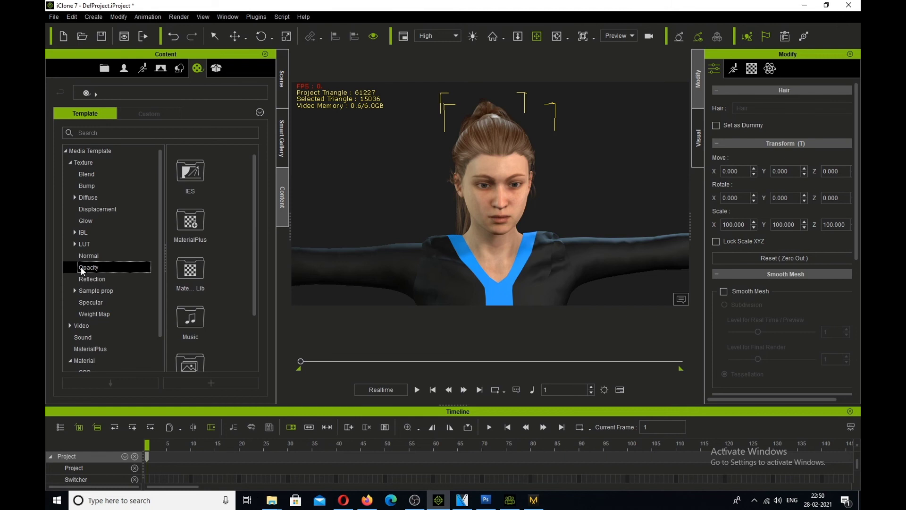
pyautogui.moveTo(205, 180); pyautogui.dragTo(495, 132)
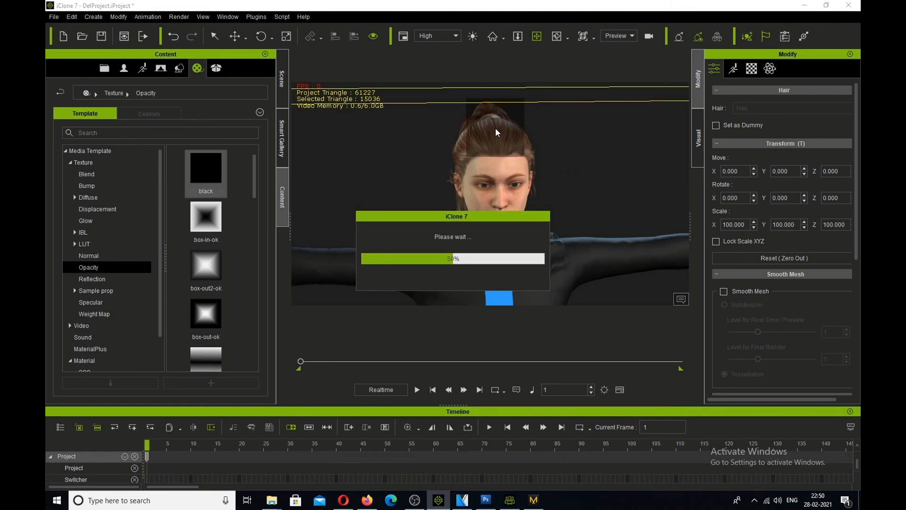
# - Examine the avatar's recolored hair and face from several angles, and check the complete outfit from the front
pyautogui.moveTo(448, 157); pyautogui.dragTo(377, 152, button='right')
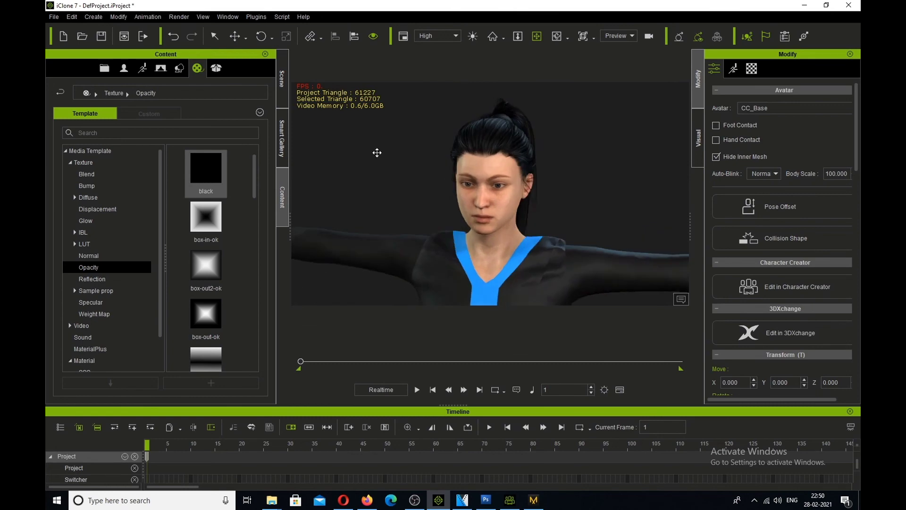
pyautogui.moveTo(486, 189); pyautogui.dragTo(502, 182, button='right')
pyautogui.scroll(5, 502, 182)
pyautogui.scroll(-4, 500, 184)
pyautogui.scroll(5, 499, 184)
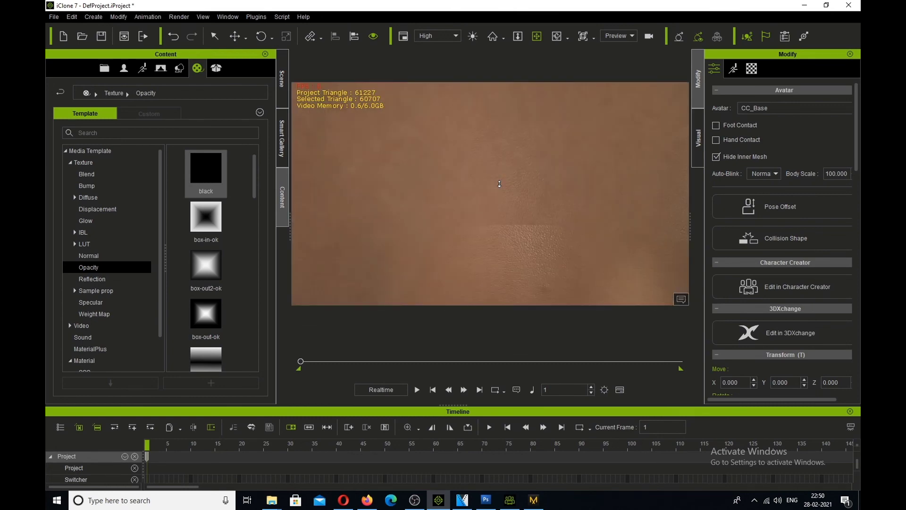
pyautogui.scroll(-5, 499, 184)
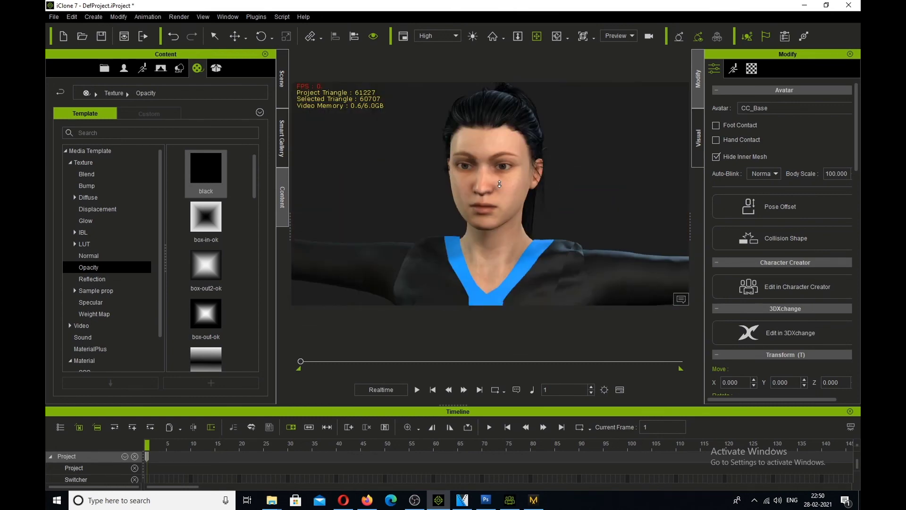
pyautogui.moveTo(463, 194); pyautogui.dragTo(501, 191, button='right')
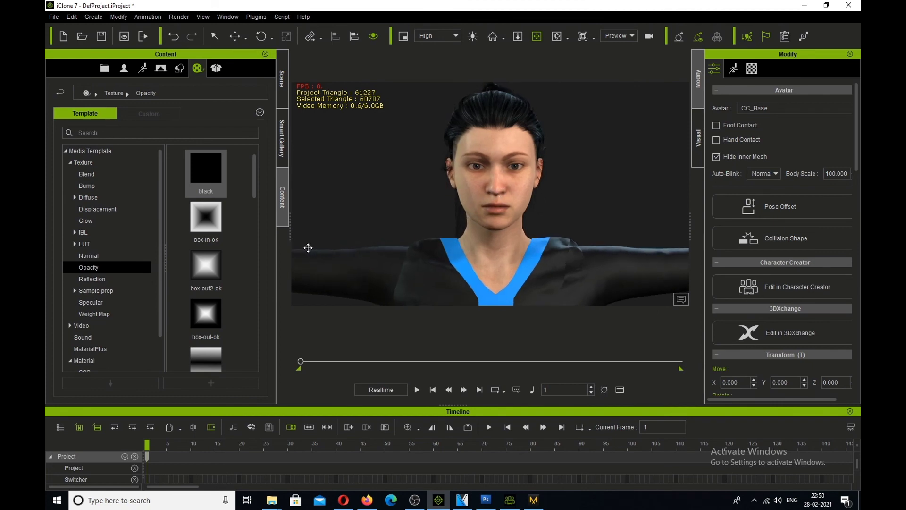
pyautogui.scroll(-5, 507, 204)
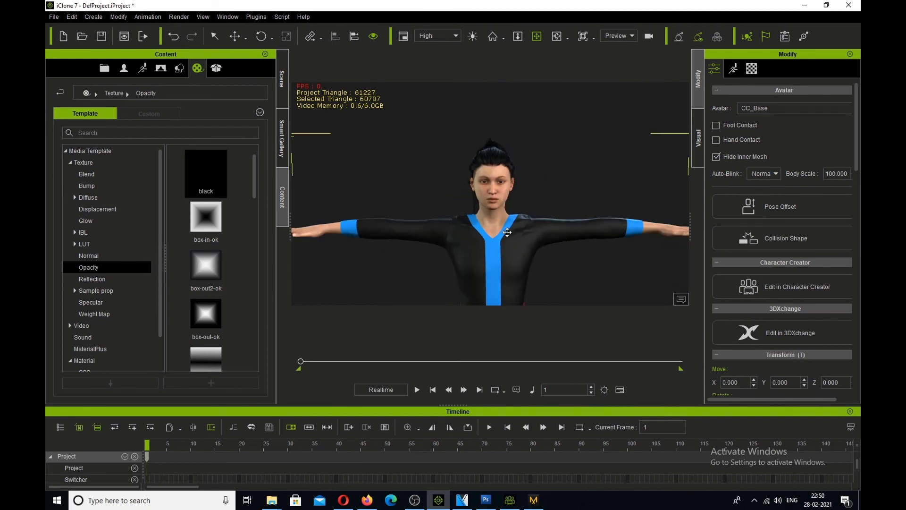
pyautogui.scroll(-8, 489, 294)
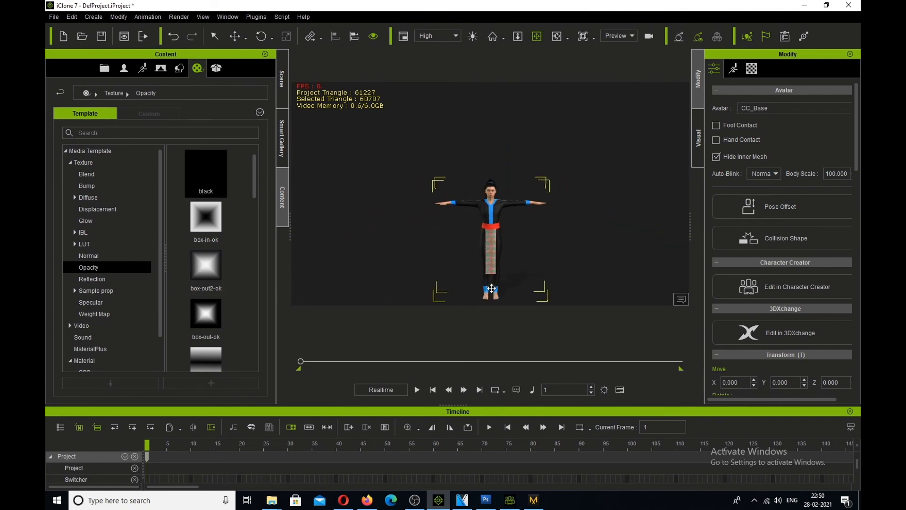
pyautogui.scroll(3, 489, 294)
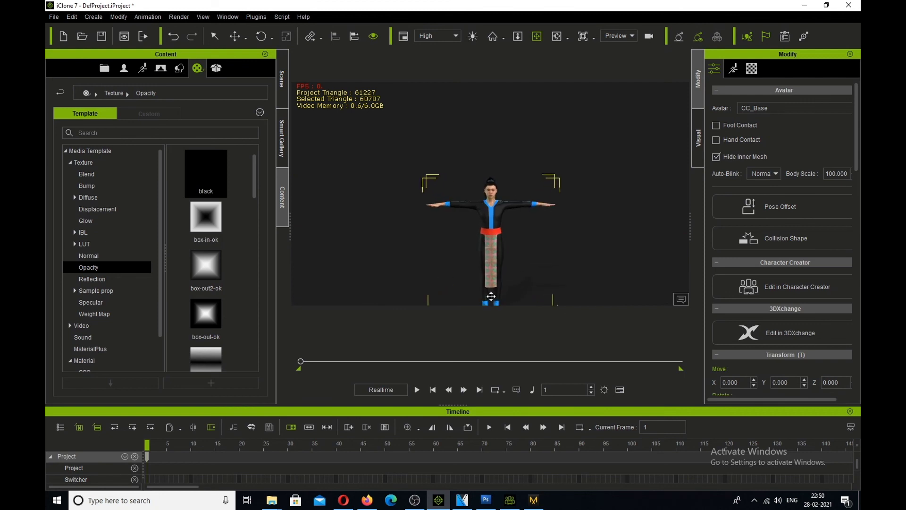
# - Put the High-heels from the CC Shoes templates on the avatar's bare feet and check the full figure from several sides
pyautogui.scroll(8, 491, 297)
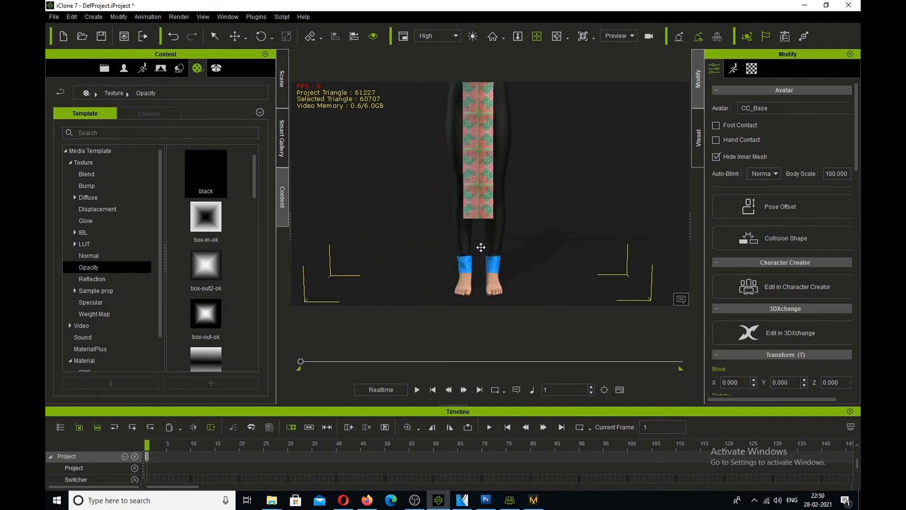
pyautogui.scroll(-3, 481, 248)
pyautogui.scroll(6, 483, 240)
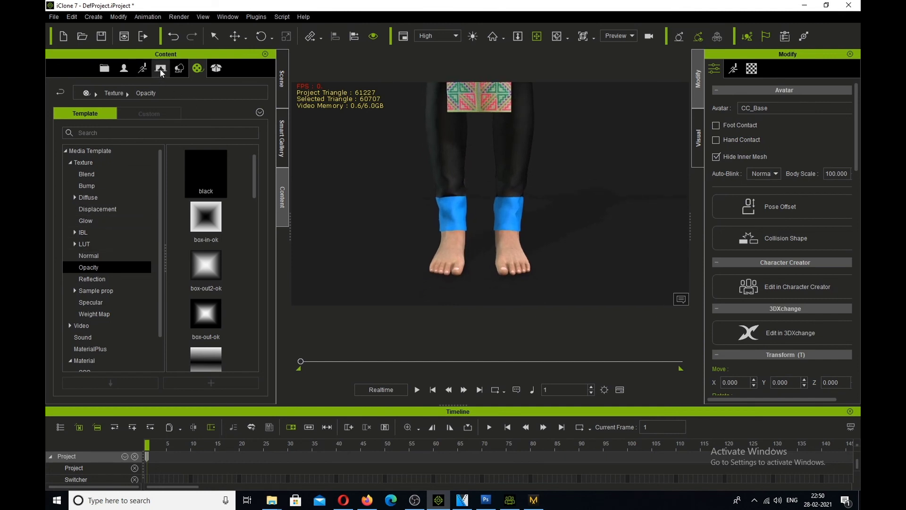
pyautogui.click(124, 69)
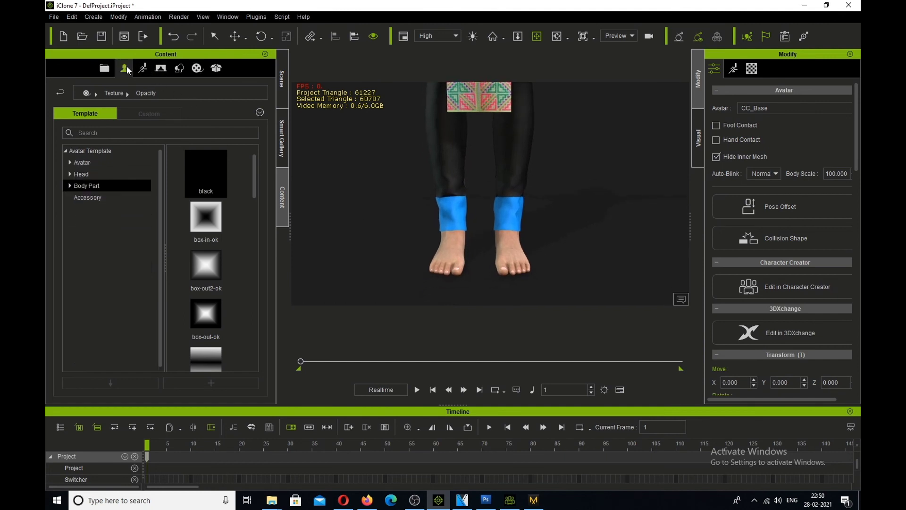
pyautogui.click(97, 244)
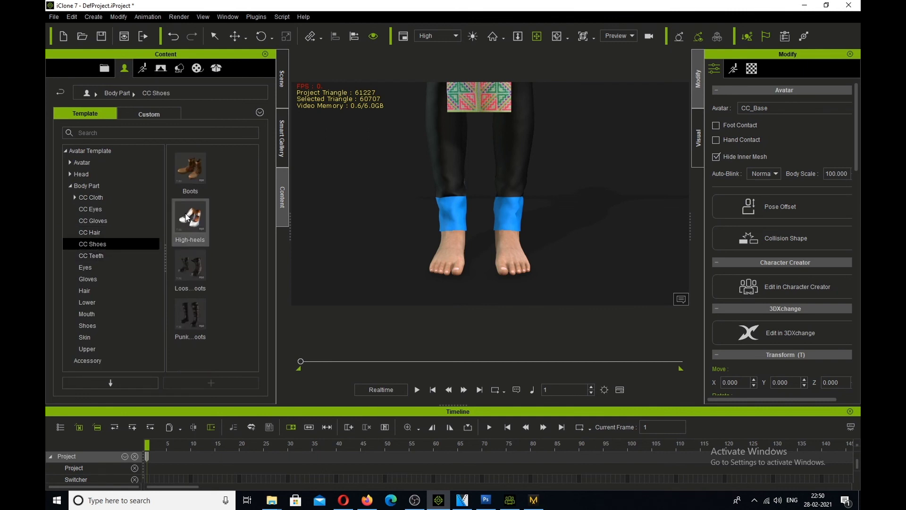
pyautogui.moveTo(193, 219); pyautogui.dragTo(437, 249)
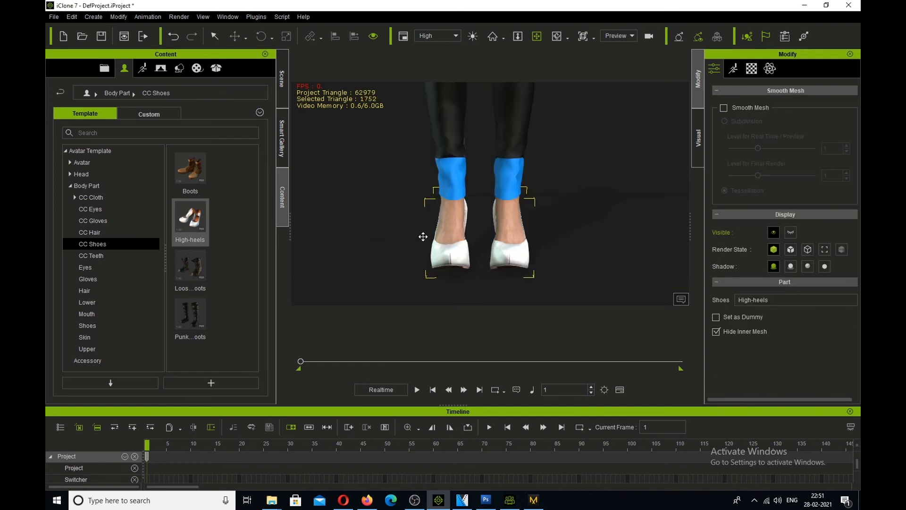
pyautogui.moveTo(448, 236); pyautogui.dragTo(654, 216, button='right')
pyautogui.scroll(-10, 505, 209)
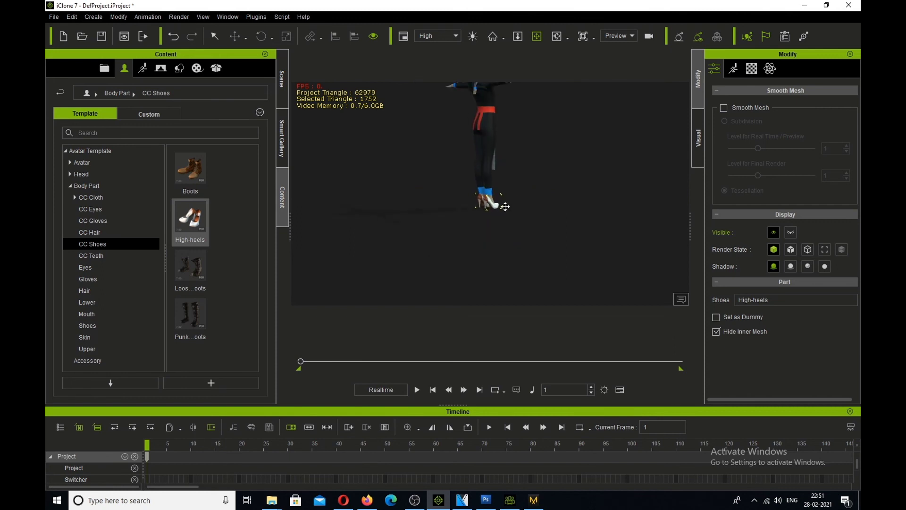
pyautogui.moveTo(509, 162); pyautogui.dragTo(366, 142, button='right')
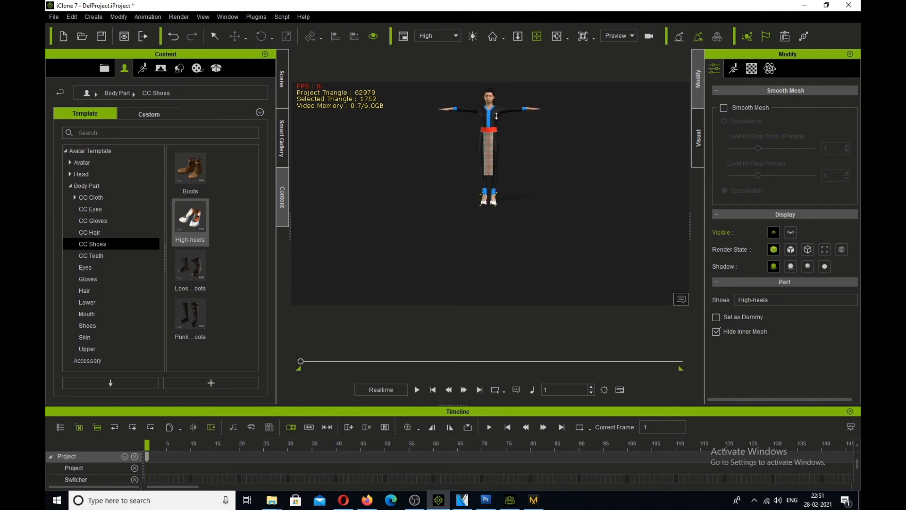
pyautogui.moveTo(512, 146); pyautogui.dragTo(498, 194, button='middle')
pyautogui.scroll(2, 498, 194)
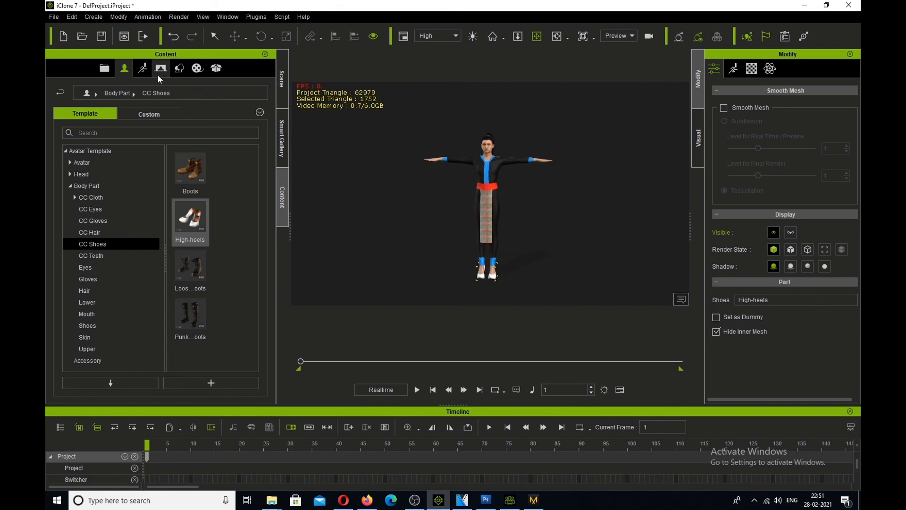
# - Apply the walking pose from the 1_Female Pose templates to the avatar and play it back briefly
pyautogui.click(143, 68)
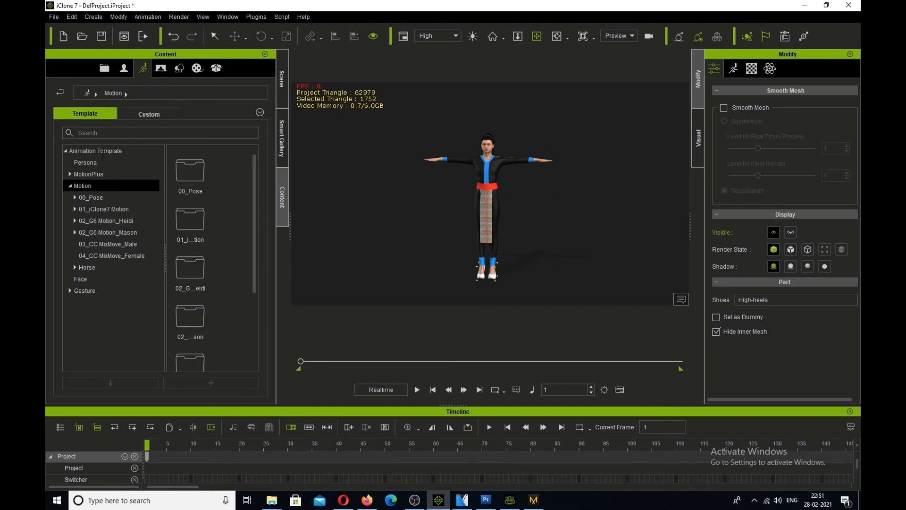
pyautogui.click(75, 197)
pyautogui.click(91, 210)
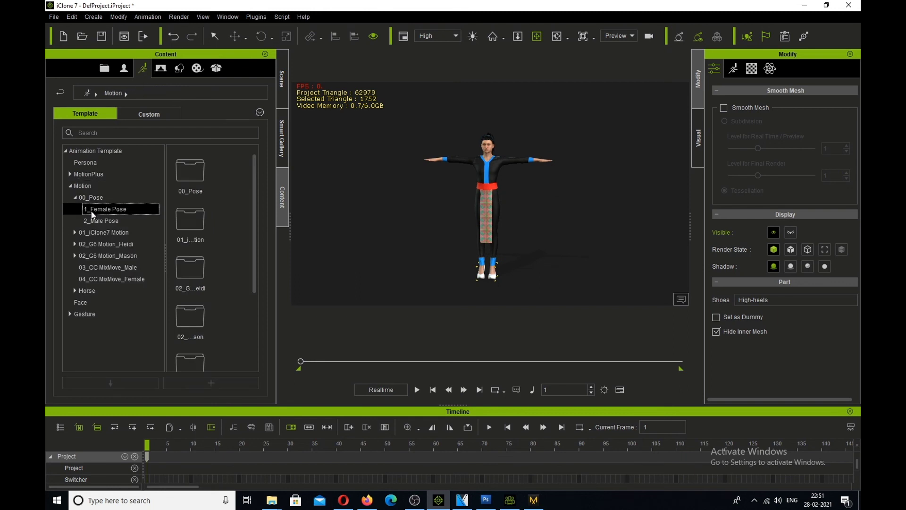
pyautogui.moveTo(191, 217); pyautogui.dragTo(472, 178)
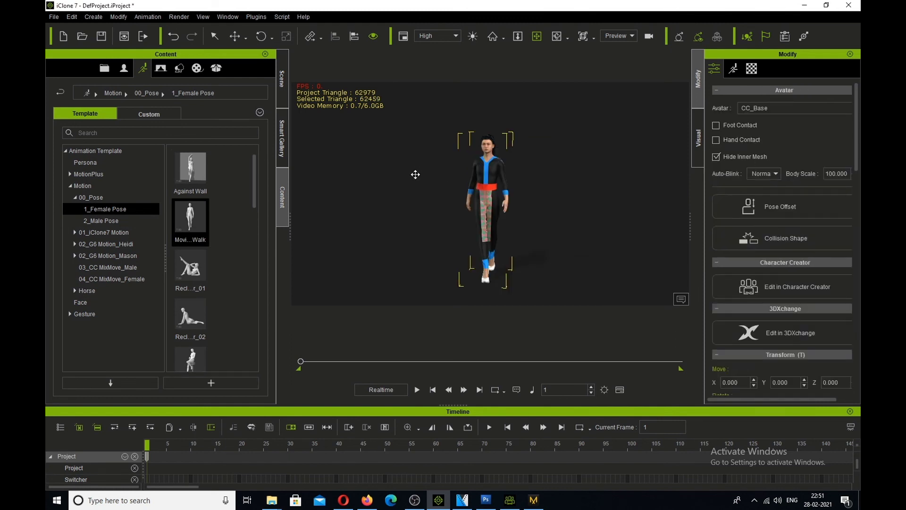
pyautogui.click(417, 390)
pyautogui.click(416, 390)
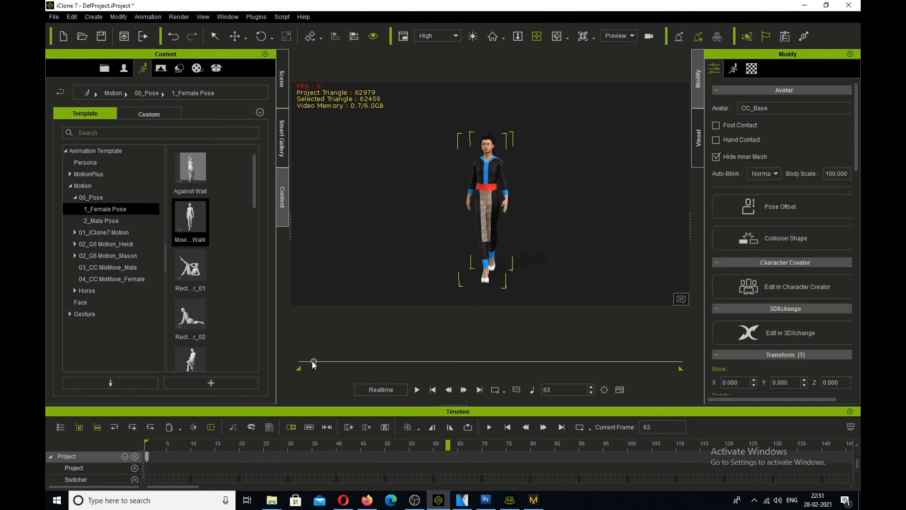
# - Apply the first idle-to-kneel motion from 03_CC MixMove_Male at frame 1, preview it, and stop playback at frame 296
pyautogui.click(104, 268)
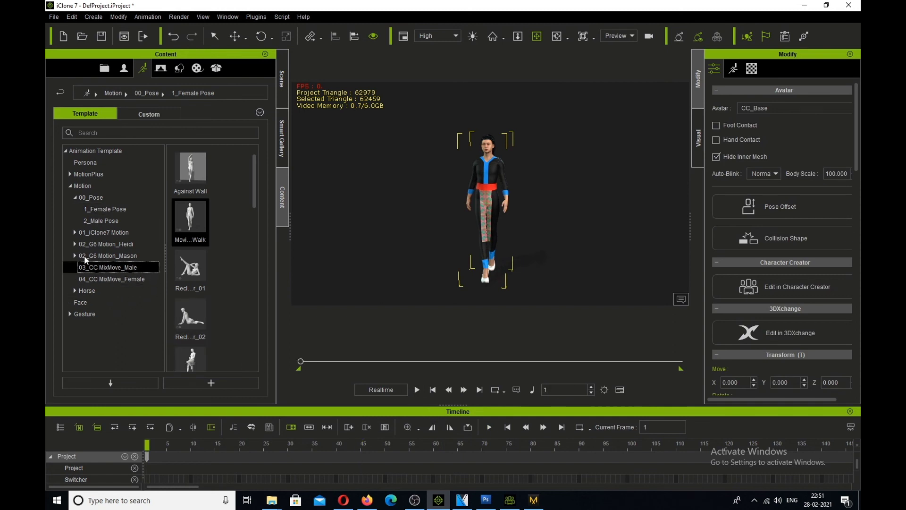
pyautogui.moveTo(190, 217); pyautogui.dragTo(480, 193)
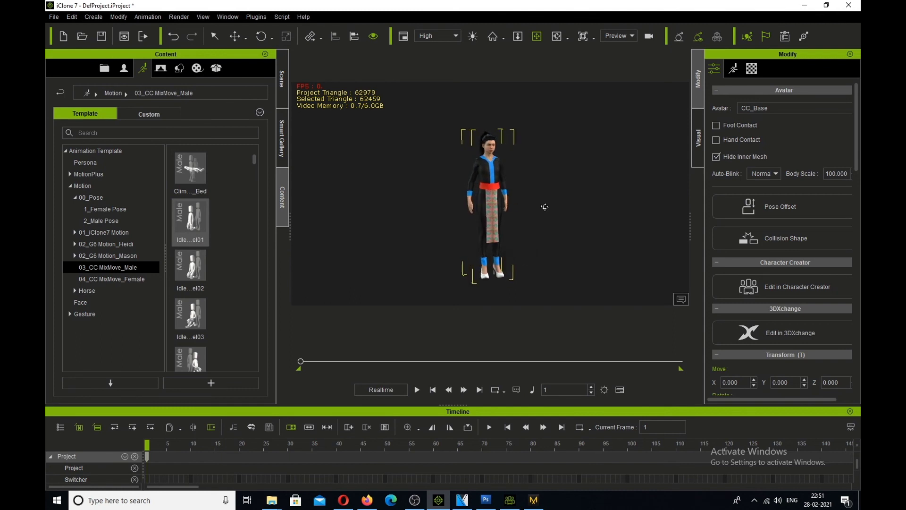
pyautogui.click(416, 389)
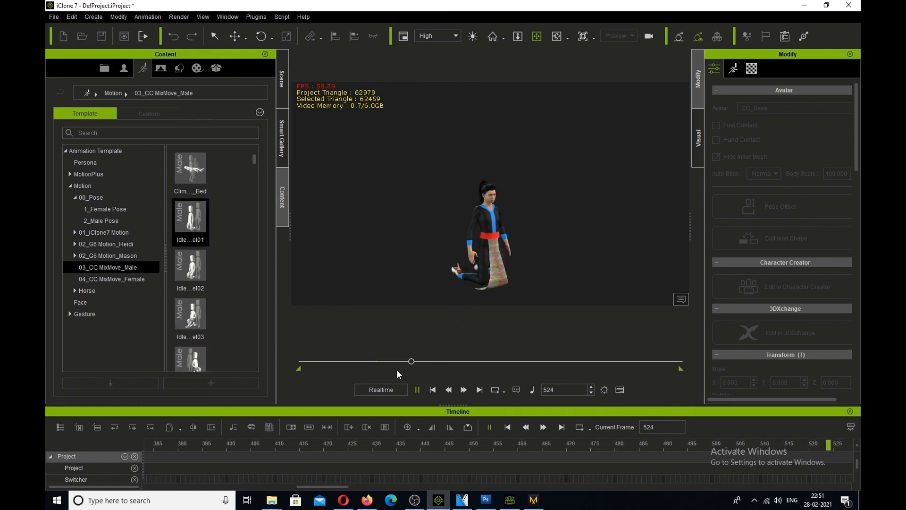
pyautogui.click(383, 361)
pyautogui.moveTo(381, 362); pyautogui.dragTo(350, 361)
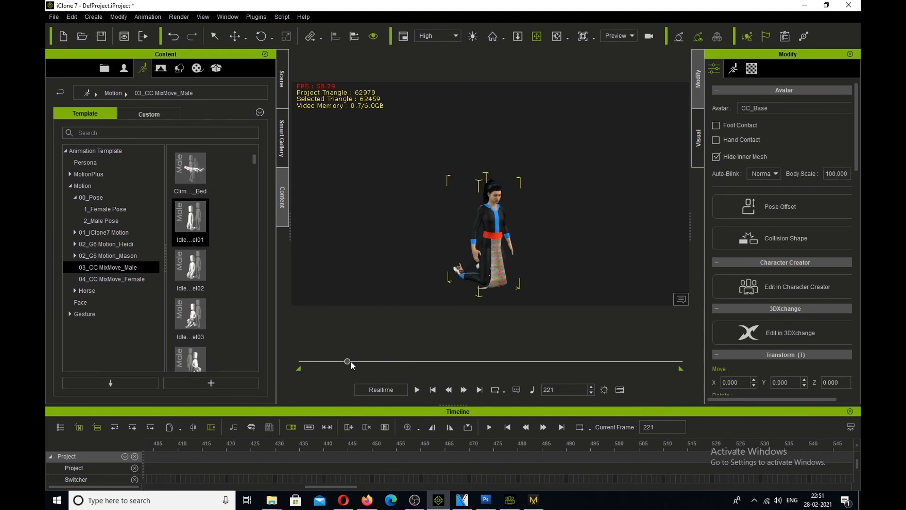
pyautogui.click(418, 390)
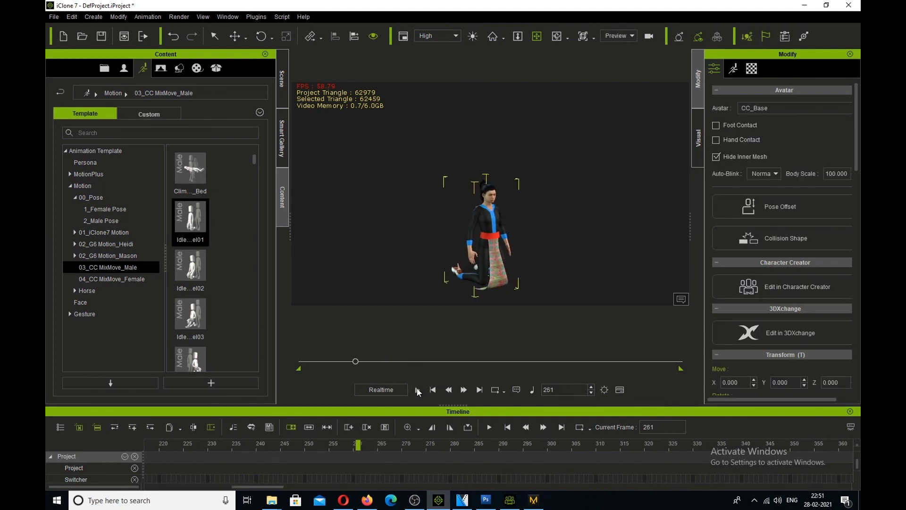
pyautogui.click(418, 390)
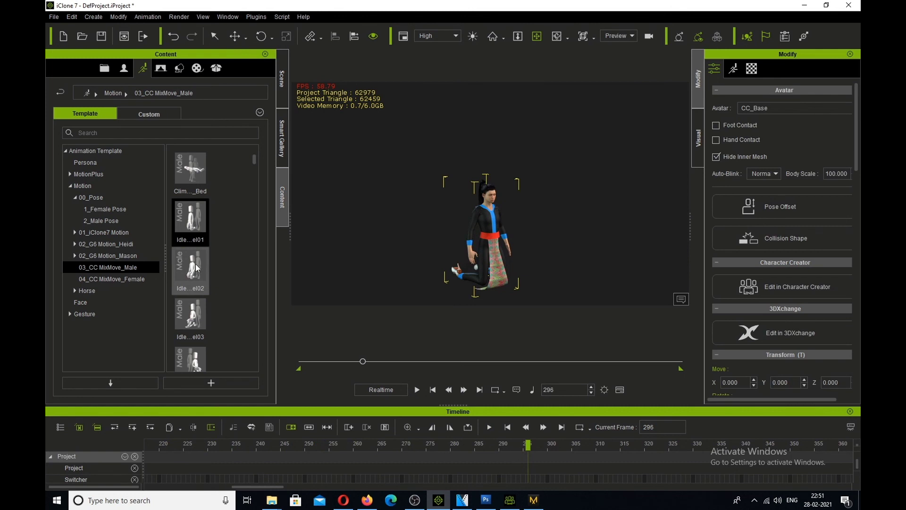
# - Apply the bed-climbing motion from 03_CC MixMove_Male at frame 296 and play it until frame 961
pyautogui.moveTo(191, 169); pyautogui.dragTo(486, 239)
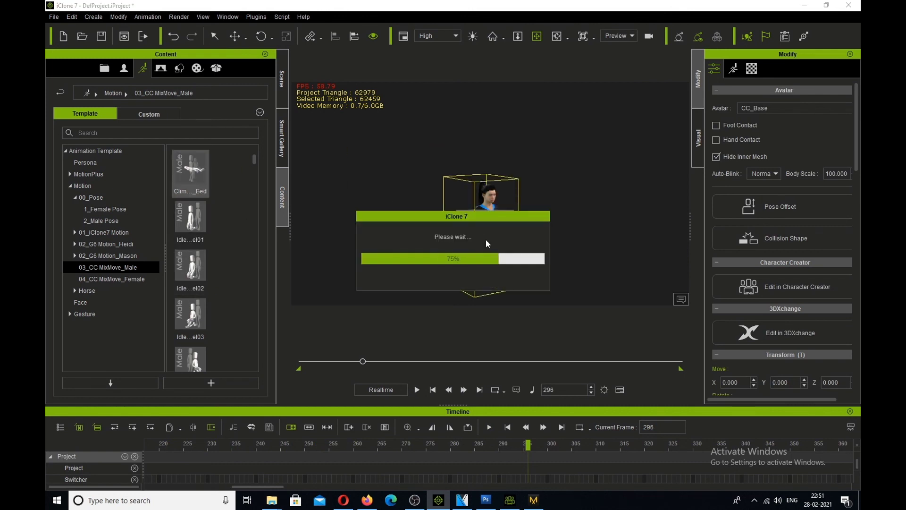
pyautogui.click(417, 390)
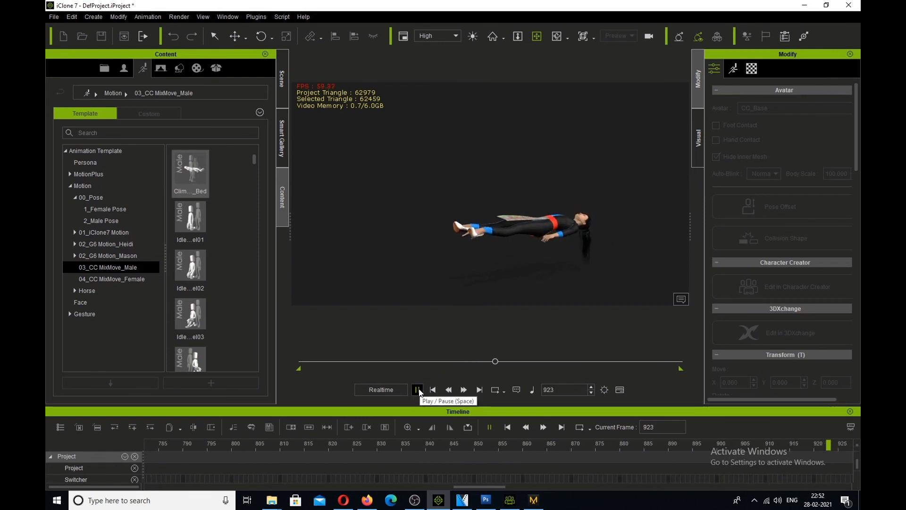
pyautogui.click(419, 390)
# - Apply the Kneel01-to-Kneel04 motion to the avatar at frame 961 and play it until frame 1322
pyautogui.scroll(-5, 222, 313)
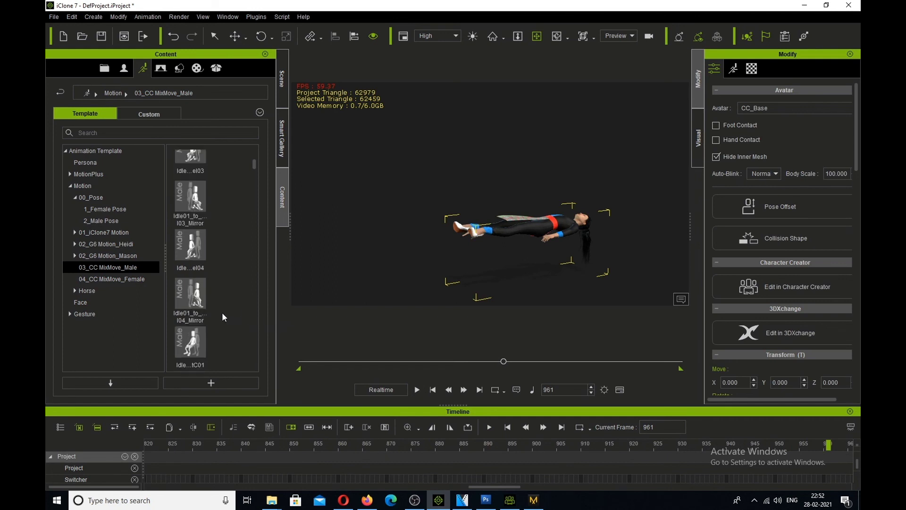
pyautogui.moveTo(191, 329); pyautogui.dragTo(510, 260)
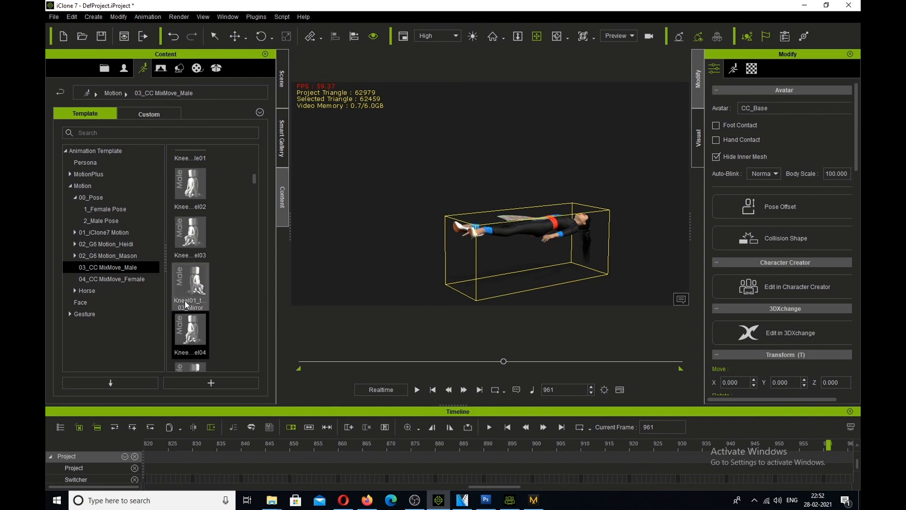
pyautogui.moveTo(191, 325); pyautogui.dragTo(521, 227)
pyautogui.click(418, 389)
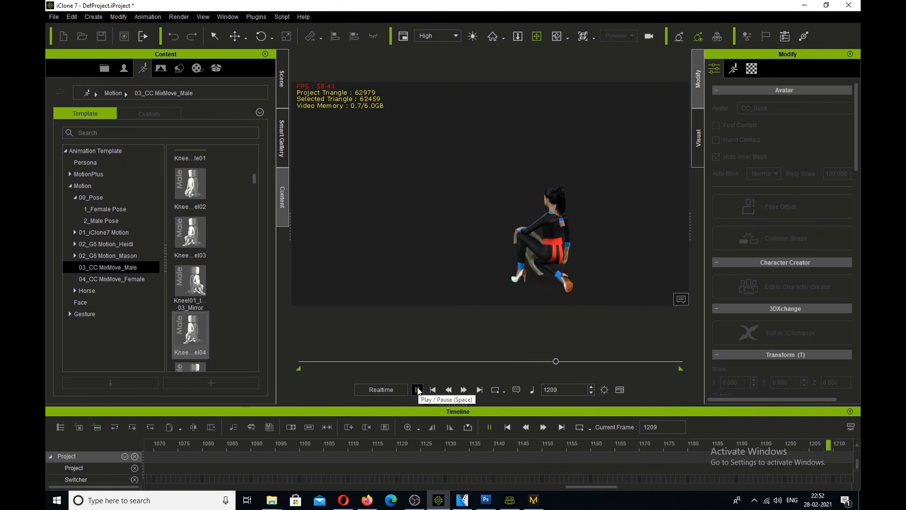
pyautogui.click(419, 390)
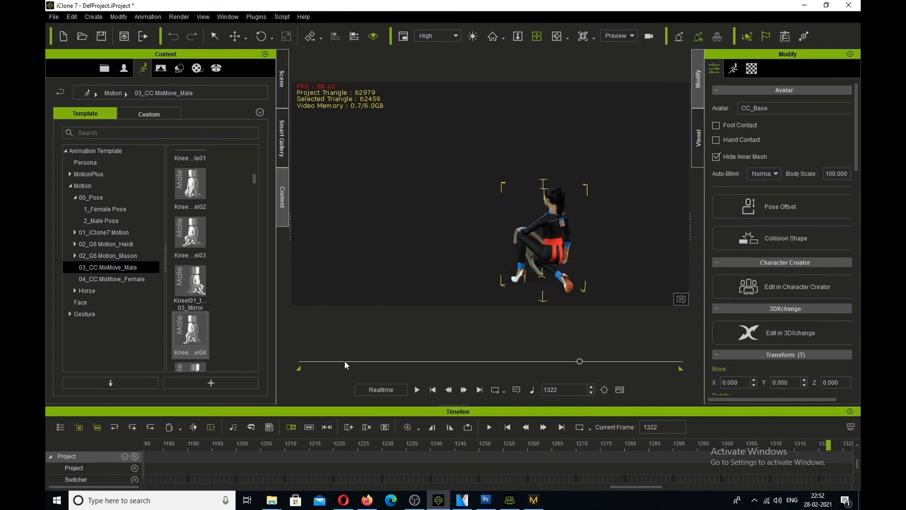
# - Apply the Kneel02-to-Kneel04 motion to the avatar at frame 1322 and play it until frame 1702
pyautogui.moveTo(188, 325); pyautogui.dragTo(518, 277)
pyautogui.click(416, 390)
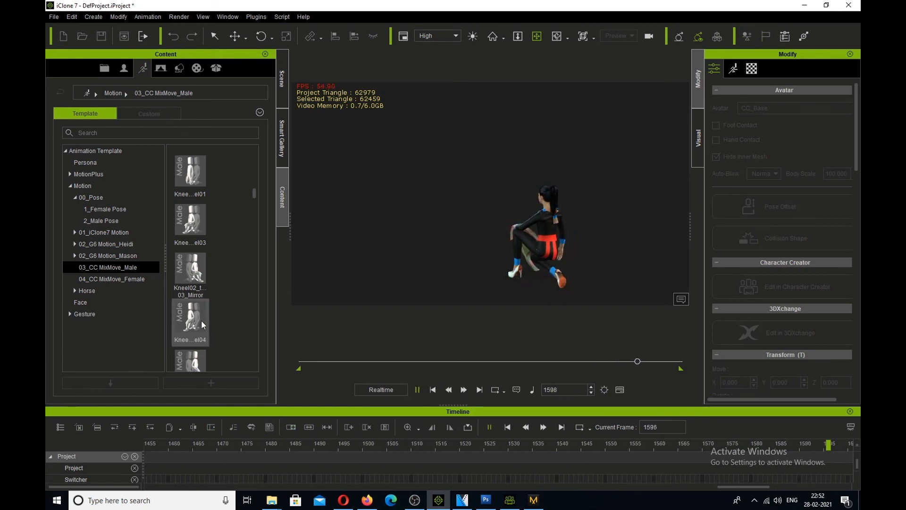
pyautogui.press('space')
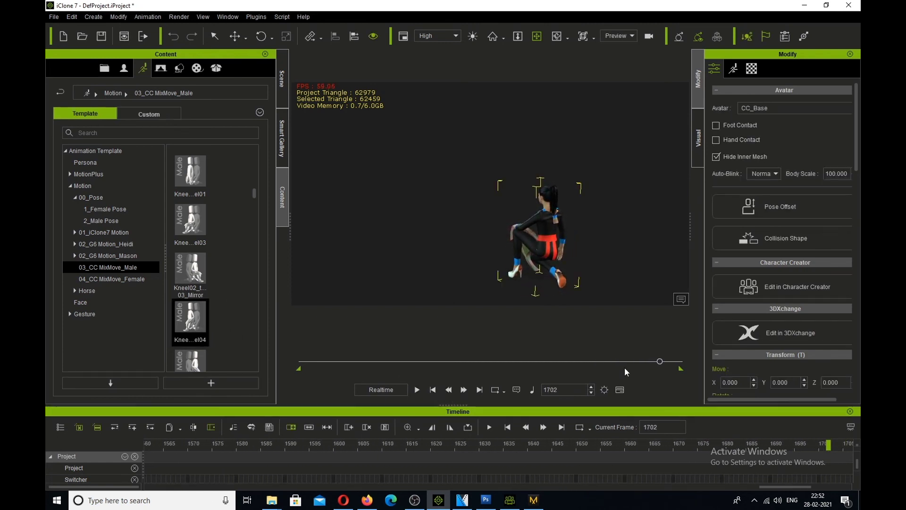
# - Return to frame 1441, apply the non-mirrored Kneel03-to-squat motion to the avatar, and play it until frame 1728
pyautogui.click(605, 362)
pyautogui.scroll(-3, 208, 321)
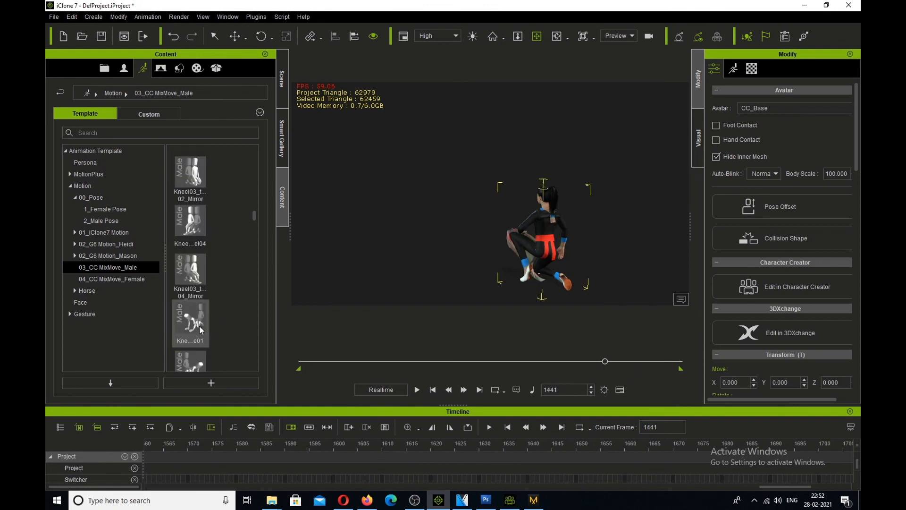
pyautogui.scroll(-5, 201, 330)
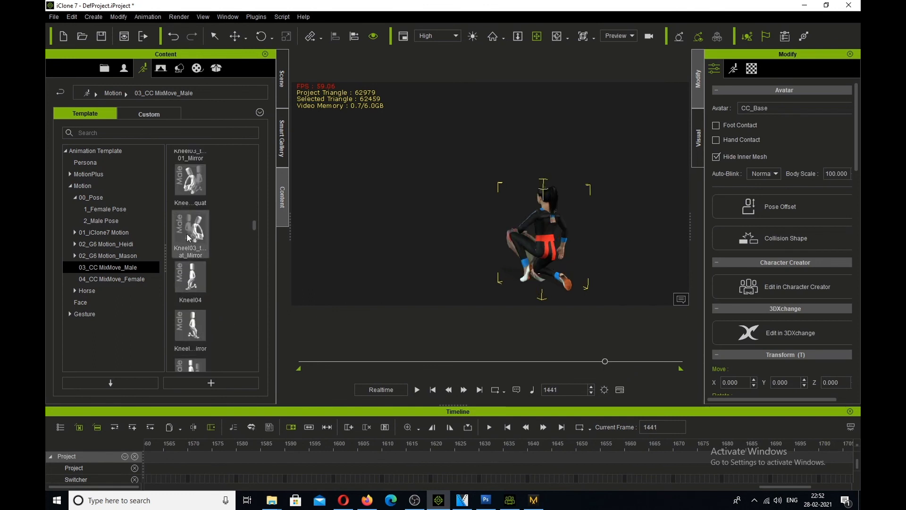
pyautogui.moveTo(178, 192); pyautogui.dragTo(534, 242)
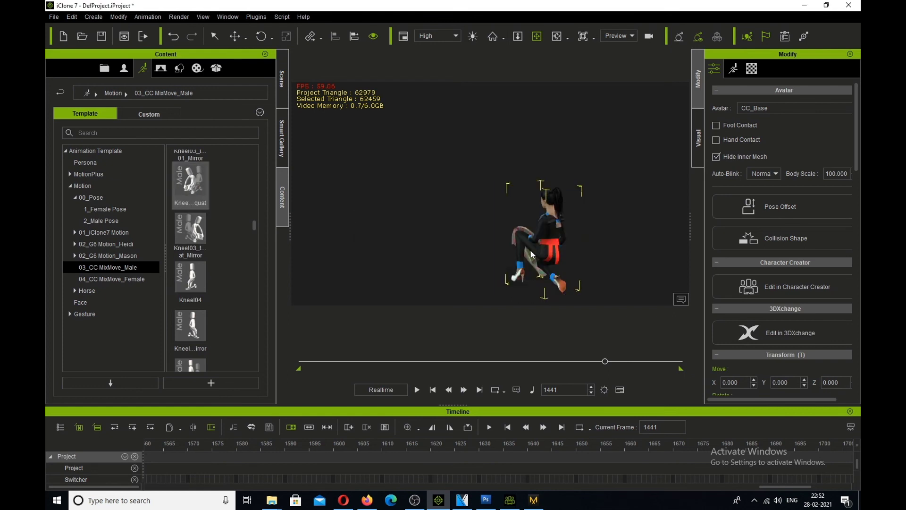
pyautogui.click(417, 390)
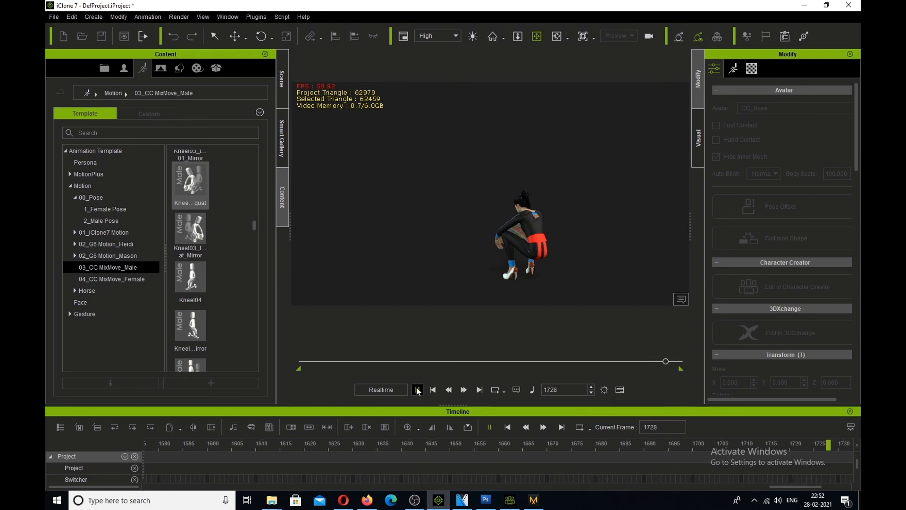
pyautogui.click(417, 390)
# - Apply the Lie01-to-Lie02 motion to the avatar at frame 1728 and play it to the end of the timeline
pyautogui.scroll(-3, 209, 326)
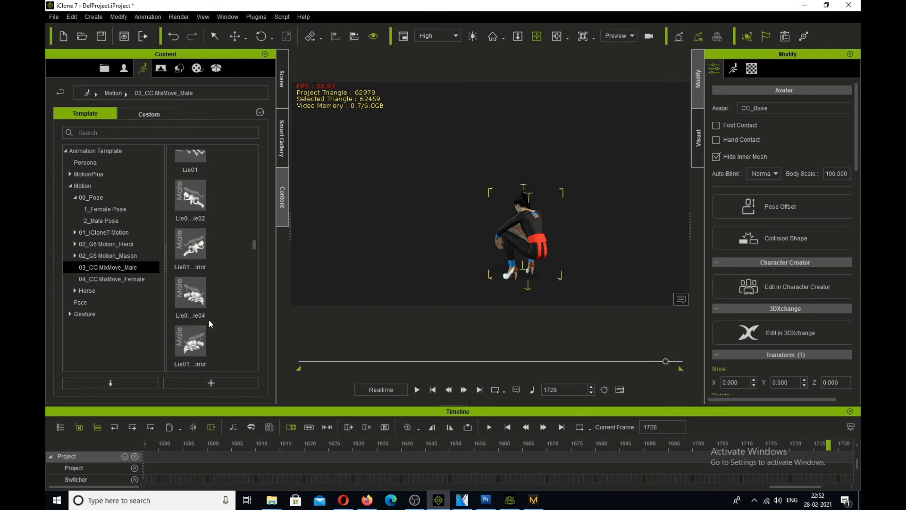
pyautogui.moveTo(194, 198); pyautogui.dragTo(525, 232)
pyautogui.click(418, 390)
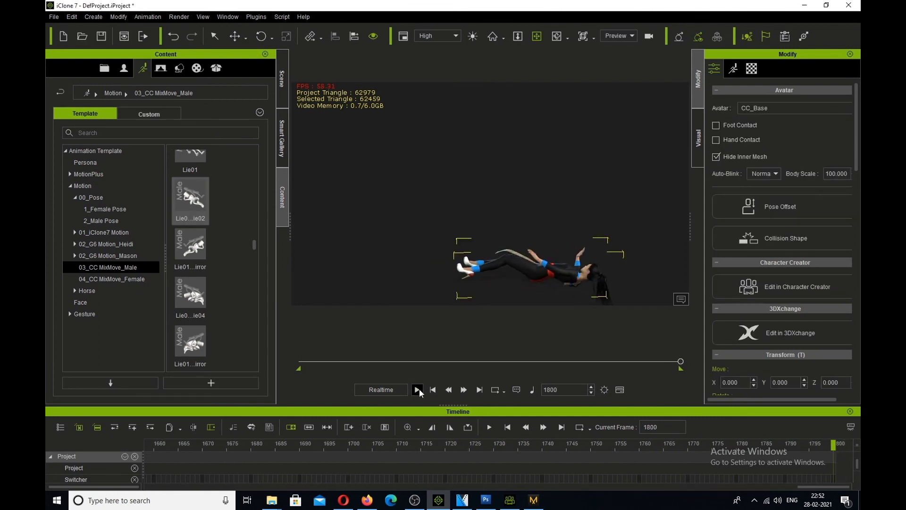
# - Extend the project's length to 5000 total frames and close the project settings
pyautogui.click(604, 390)
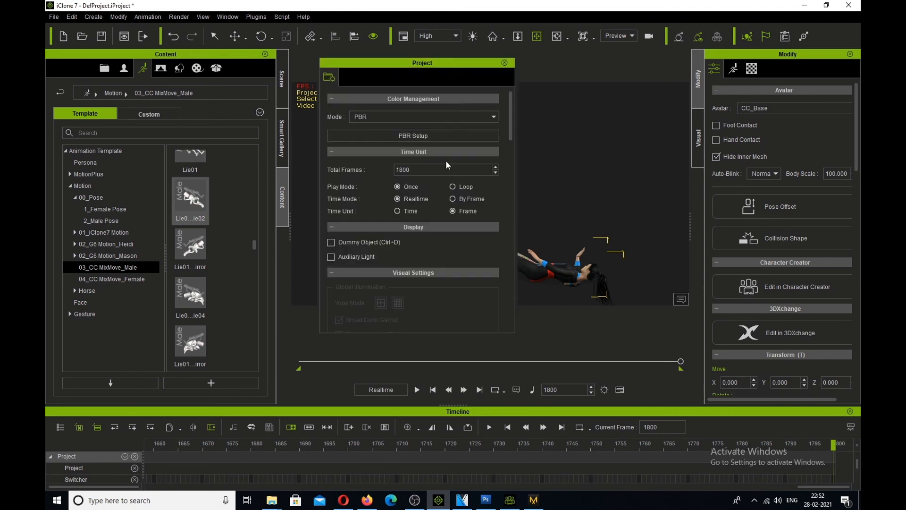
pyautogui.click(410, 170)
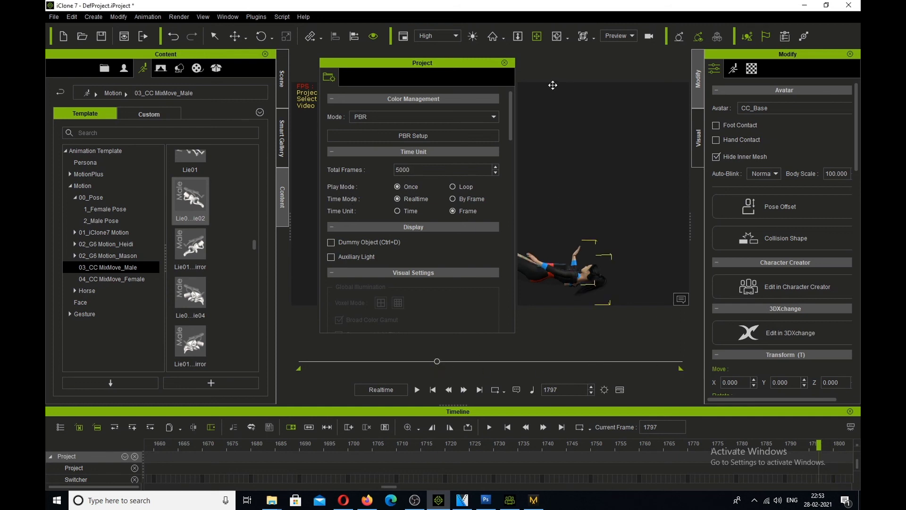
pyautogui.click(504, 63)
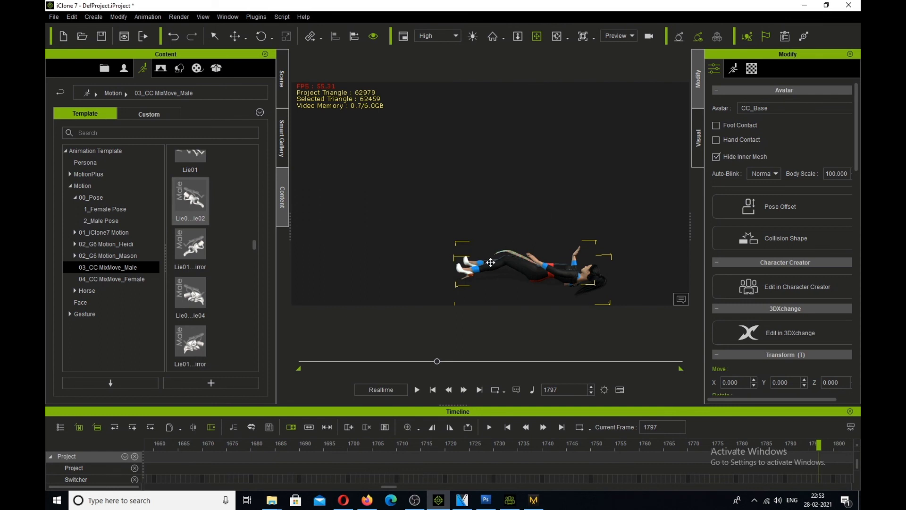
# - Play on to frame 2007, apply the non-mirrored Lie02-to-Lie01 motion to the avatar there, and play it until frame 2249
pyautogui.press('space')
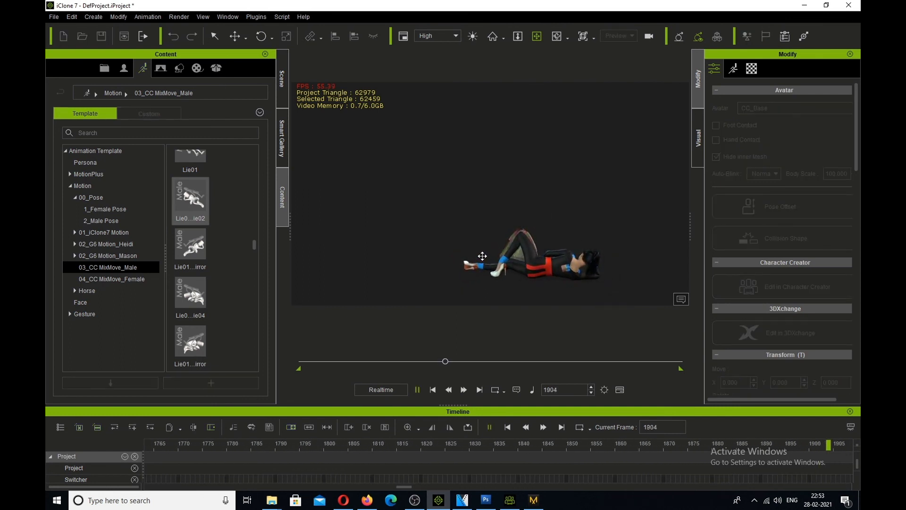
pyautogui.press('space')
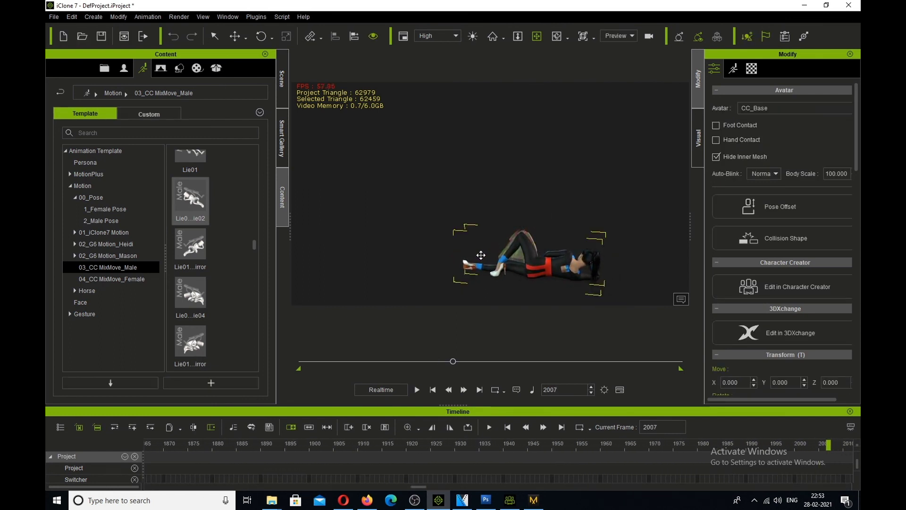
pyautogui.scroll(-3, 189, 312)
pyautogui.moveTo(188, 302); pyautogui.dragTo(556, 250)
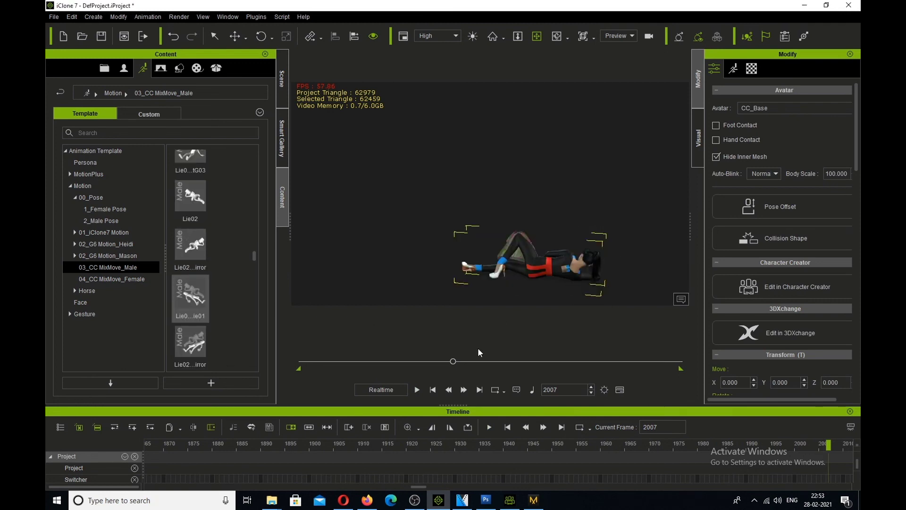
pyautogui.click(423, 390)
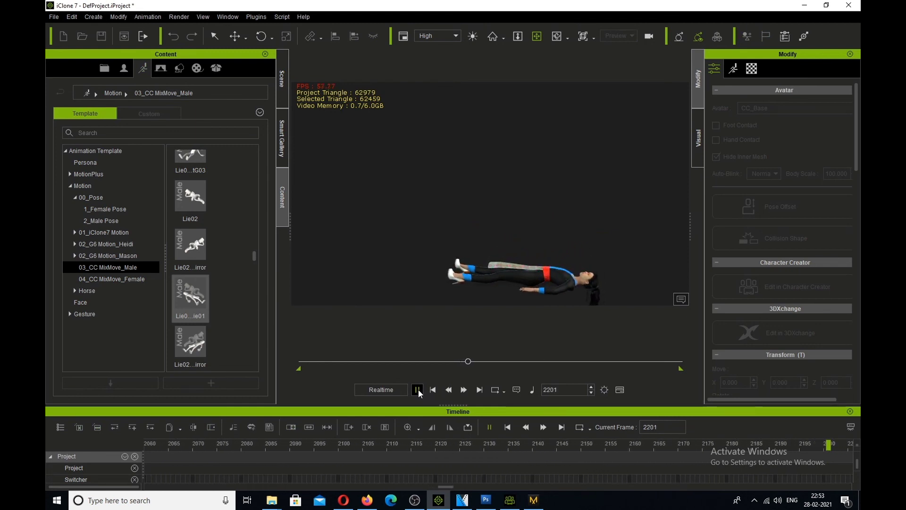
pyautogui.click(417, 390)
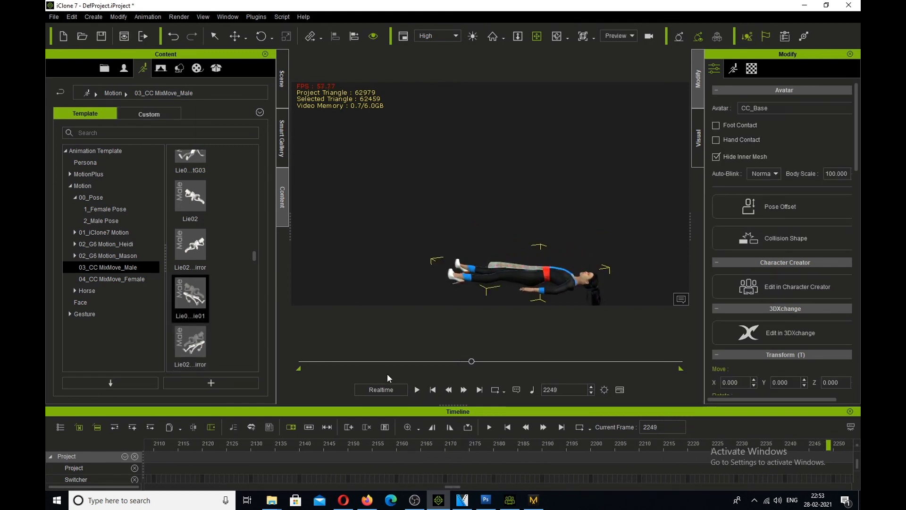
# - Continue playback to frame 2285, apply the mirrored Lie02-to-Lie01 motion to the avatar, and play it past frame 2492
pyautogui.click(418, 390)
pyautogui.click(418, 389)
pyautogui.moveTo(191, 342); pyautogui.dragTo(572, 279)
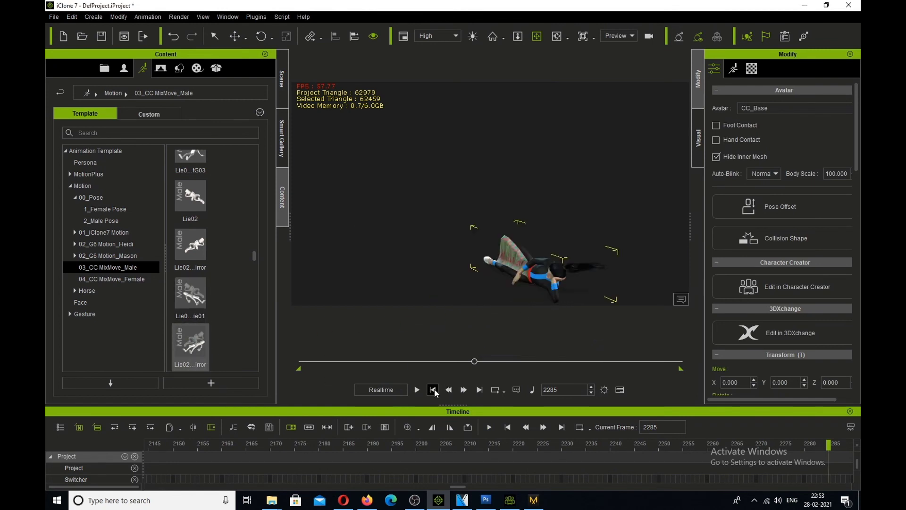
pyautogui.click(418, 390)
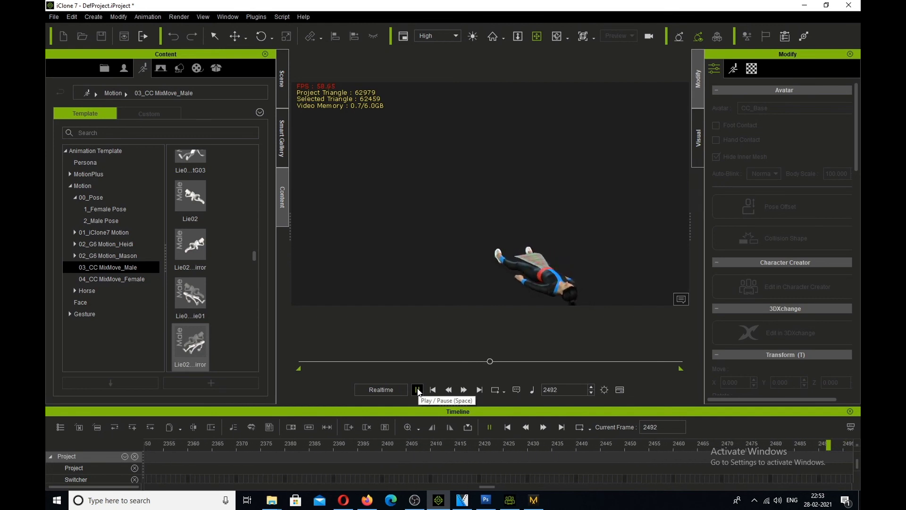
pyautogui.click(418, 390)
# - Replay the motion sequence from frame 1 to frame 748 and return to the first frame
pyautogui.moveTo(492, 362); pyautogui.dragTo(354, 368)
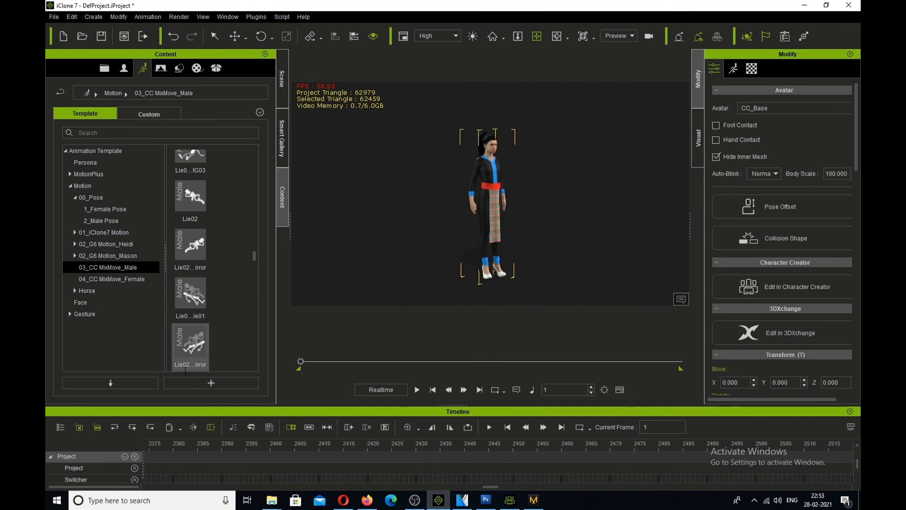
pyautogui.press('space')
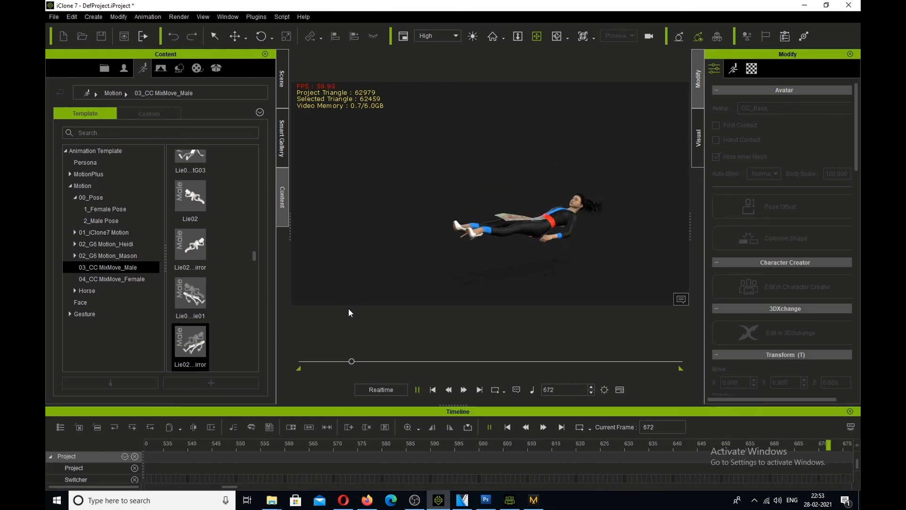
pyautogui.press('space')
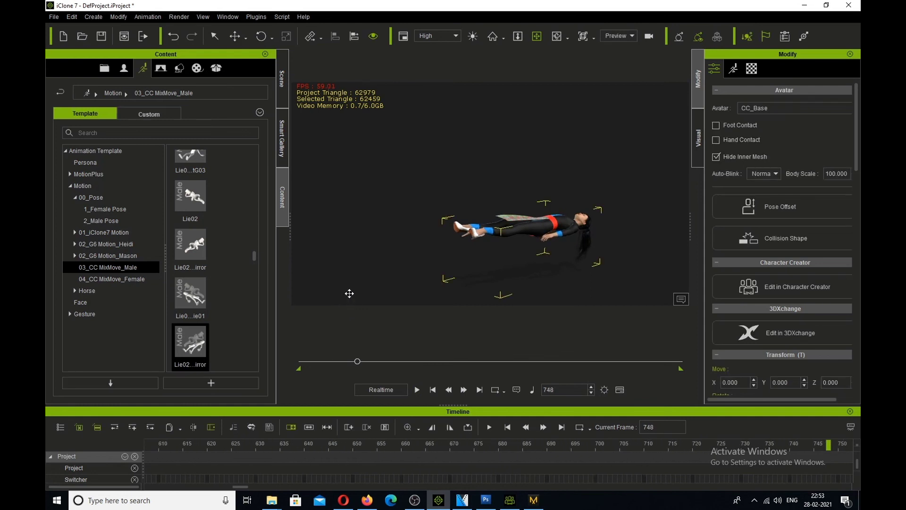
pyautogui.moveTo(357, 362); pyautogui.dragTo(296, 366)
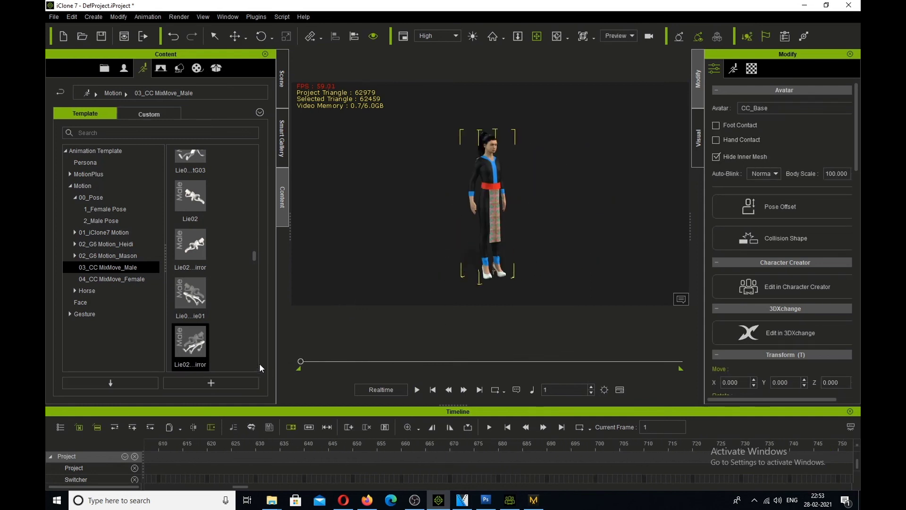
# - Apply the mirrored Squat-to-Kneel03 motion from 04_CC MixMove_Female to the avatar at frame 1 and play the sequence through frame 939
pyautogui.click(97, 278)
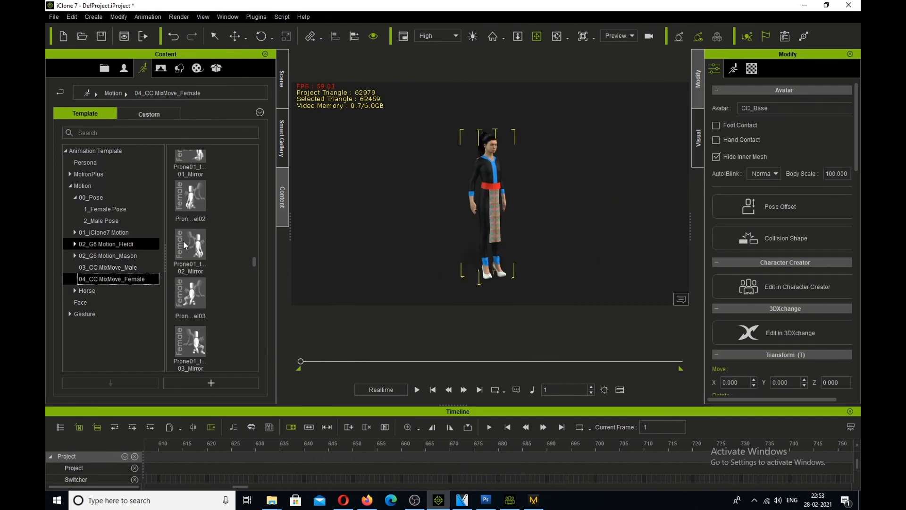
pyautogui.scroll(-10, 198, 279)
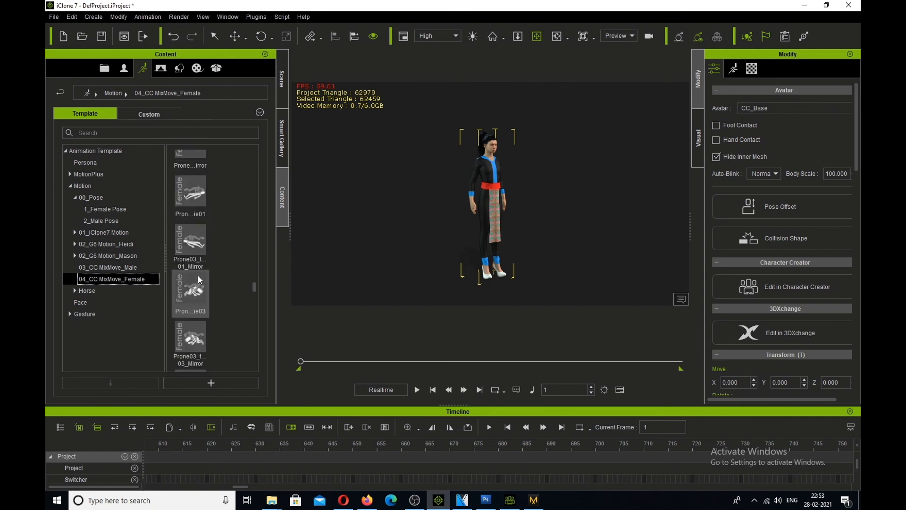
pyautogui.scroll(-4, 199, 279)
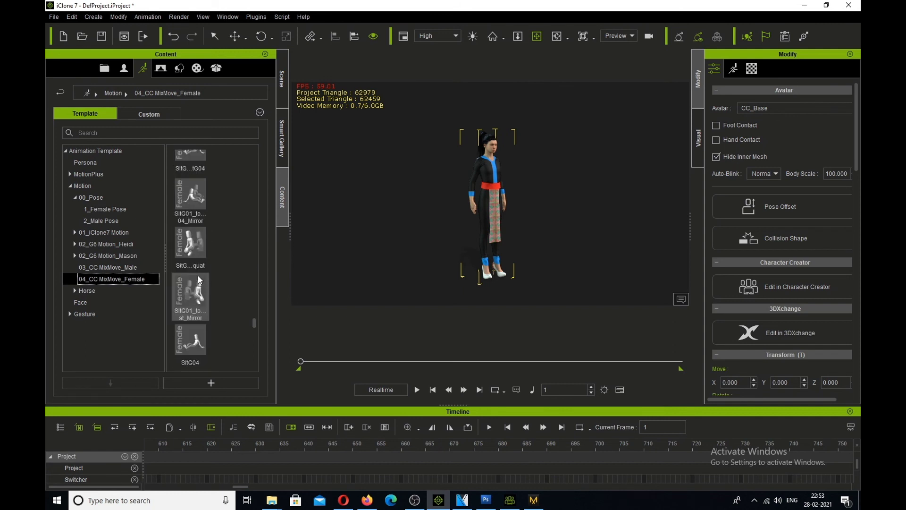
pyautogui.scroll(-3, 199, 279)
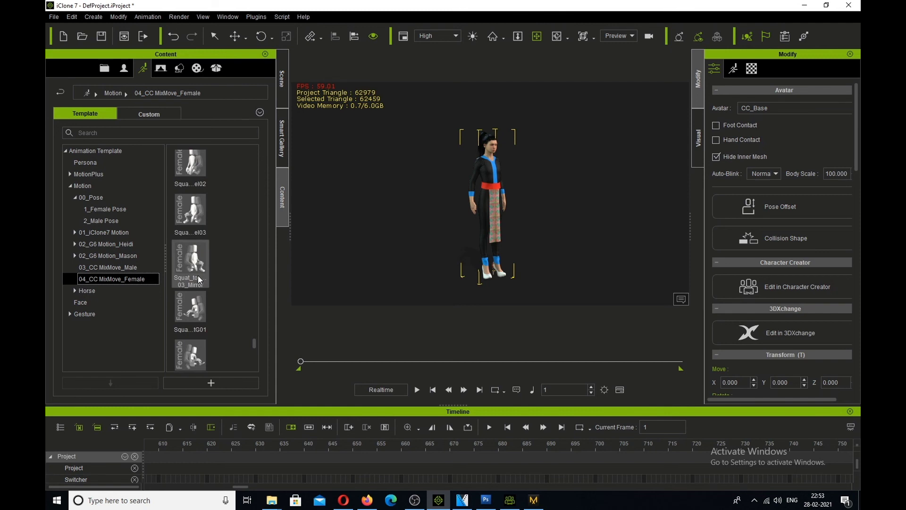
pyautogui.moveTo(199, 263); pyautogui.dragTo(501, 226)
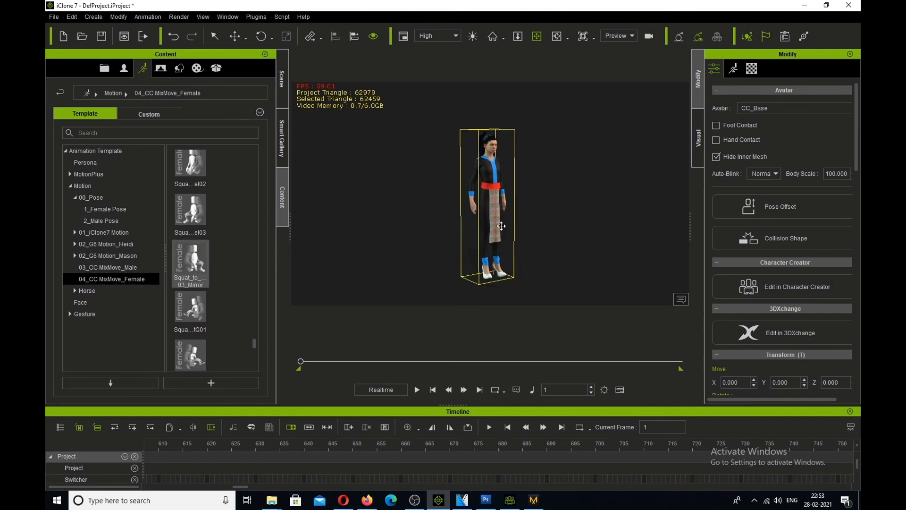
pyautogui.click(419, 389)
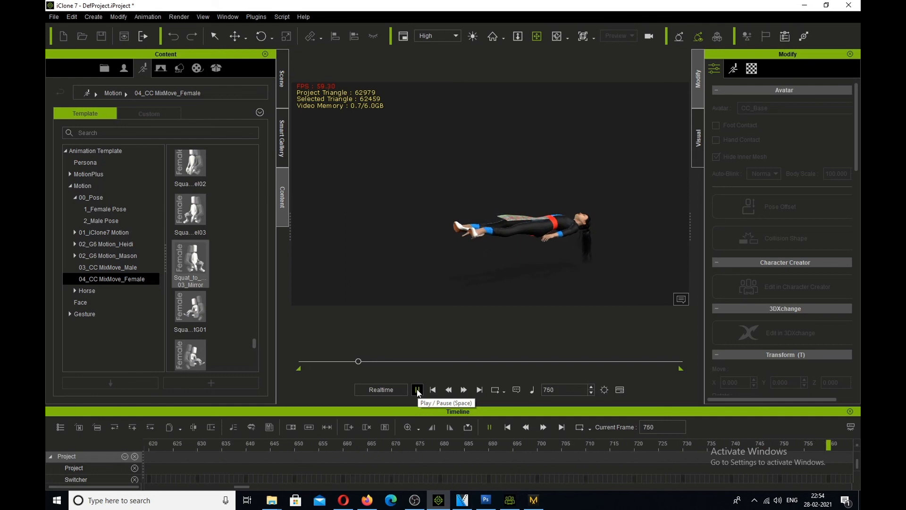
pyautogui.click(418, 390)
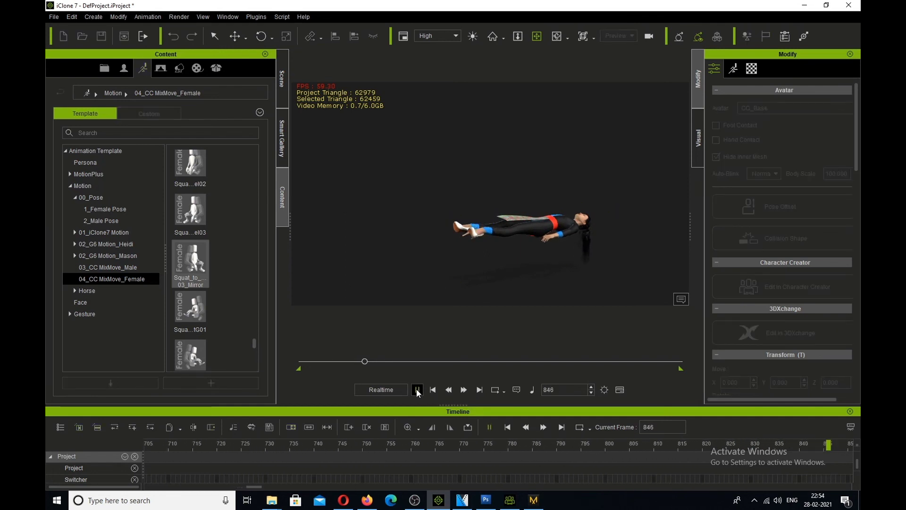
pyautogui.click(418, 390)
pyautogui.click(418, 390)
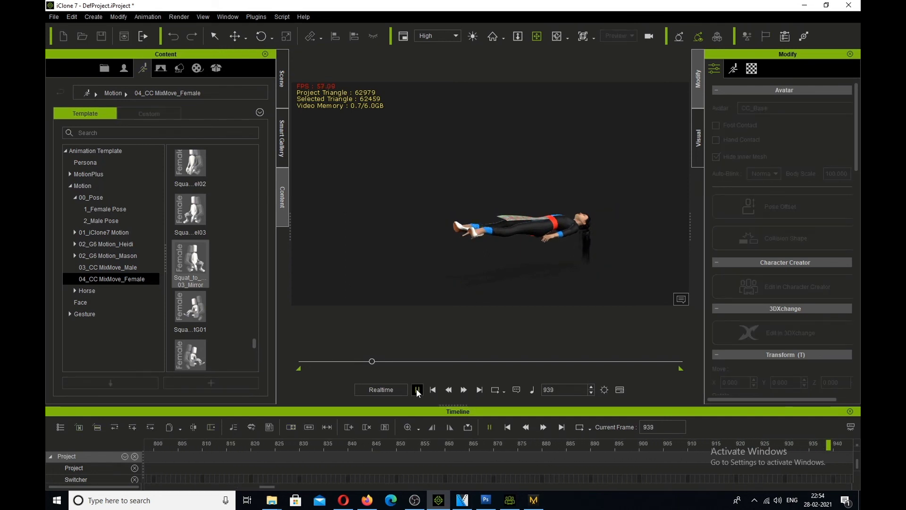